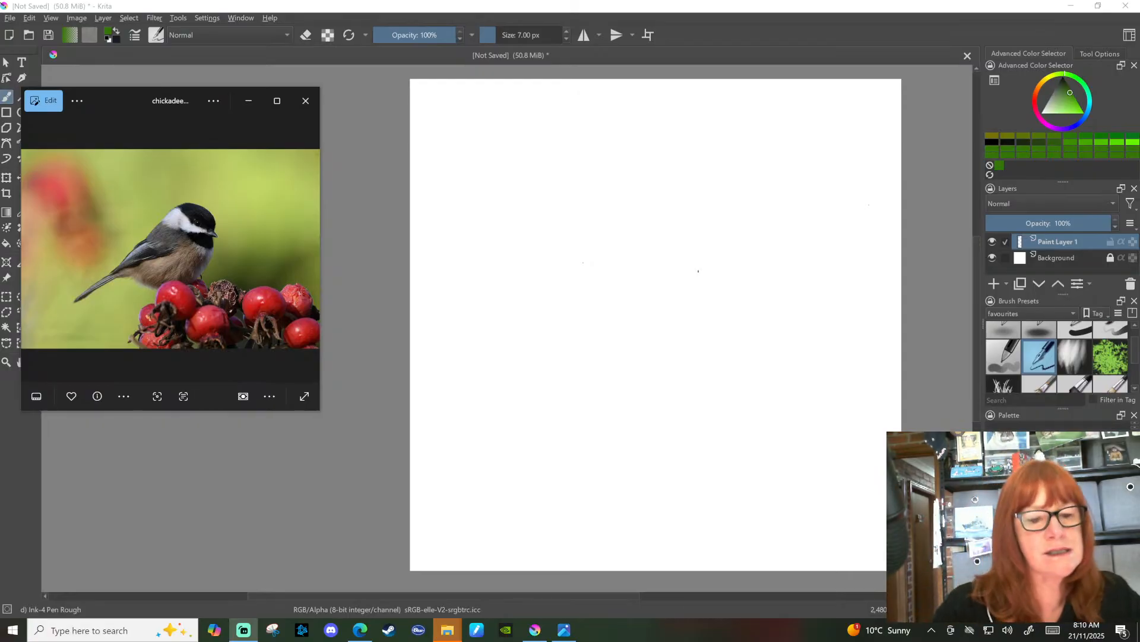
click(638, 173)
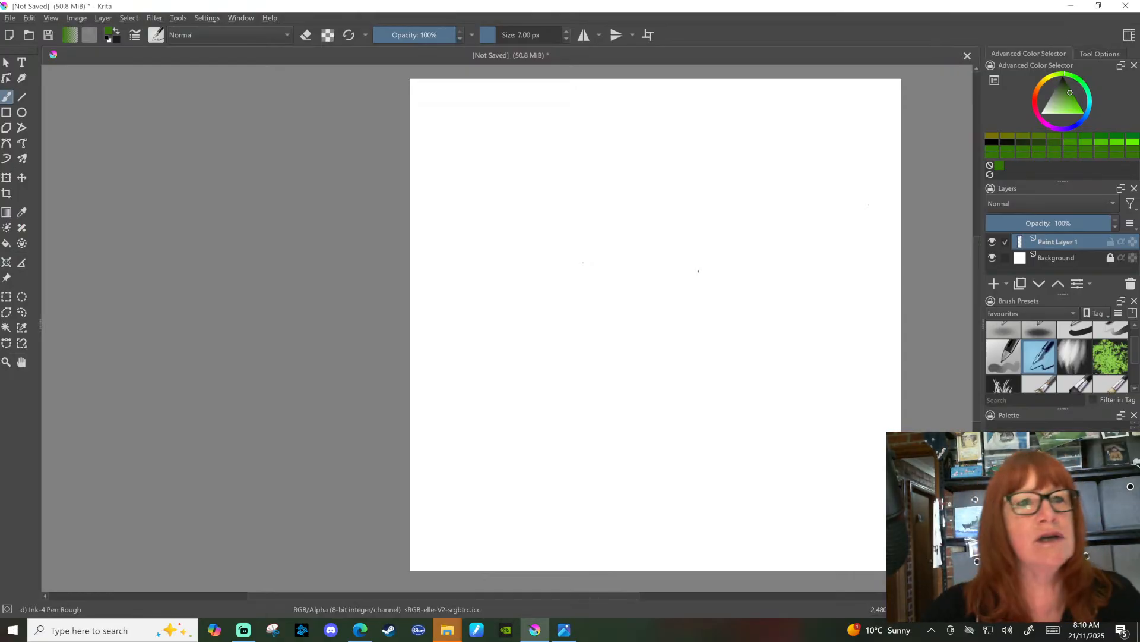
key(ctrl+z)
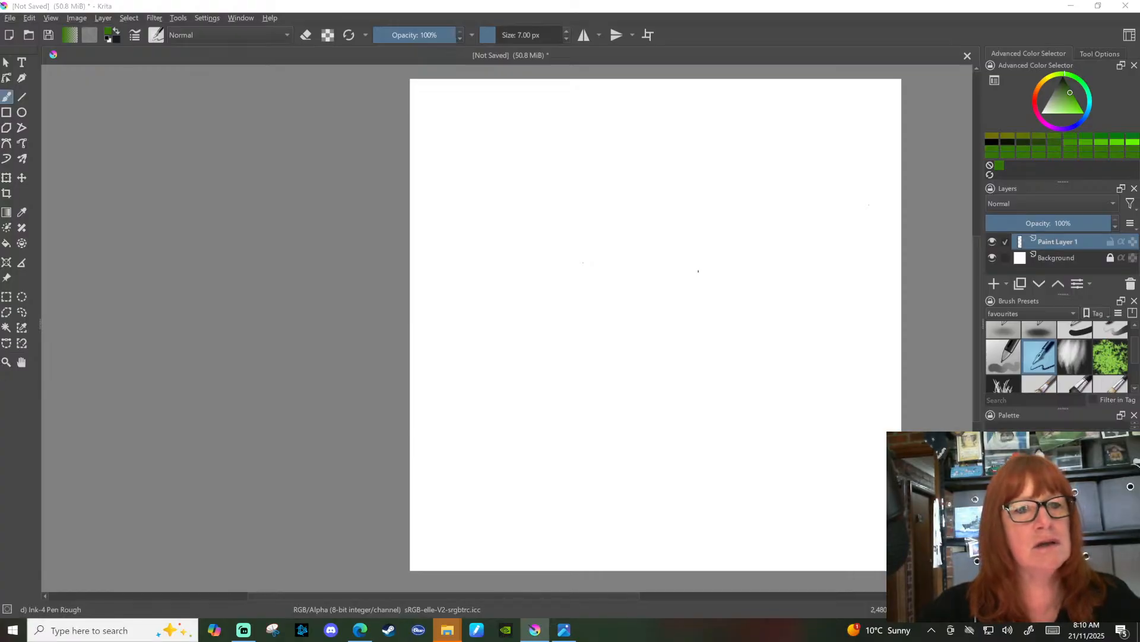
click(564, 630)
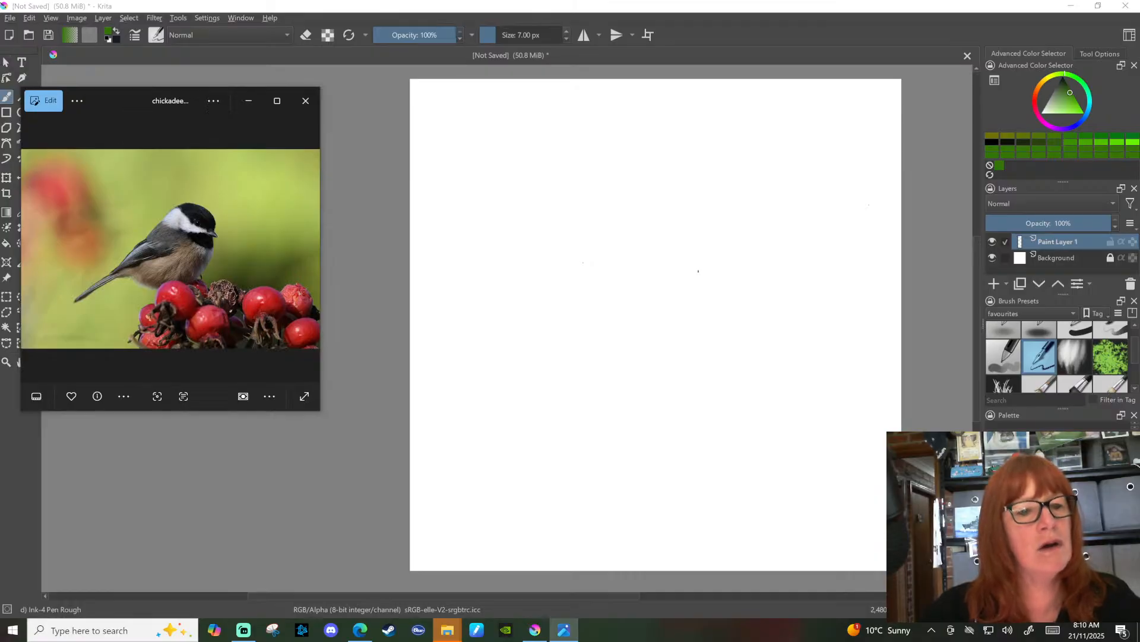
click(71, 20)
click(75, 20)
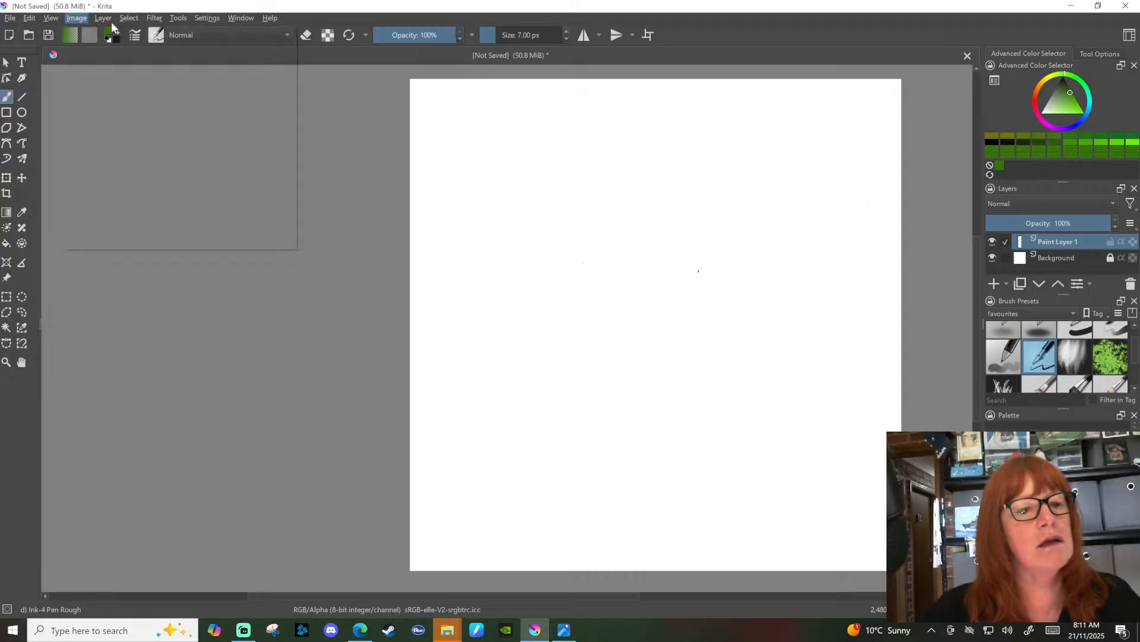
click(79, 217)
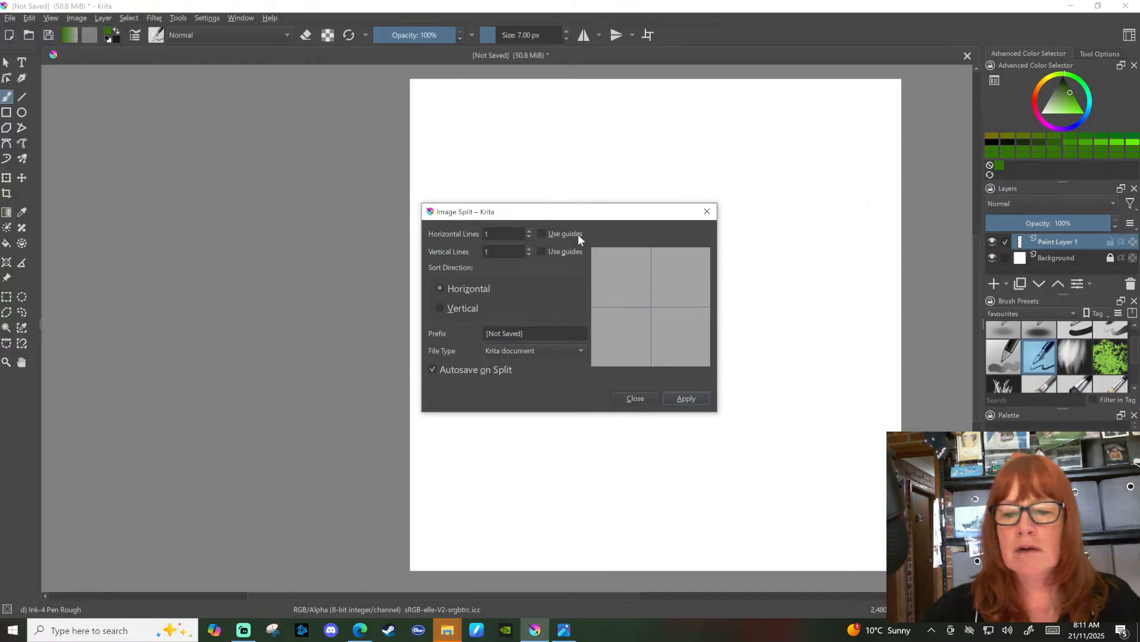
key(Escape)
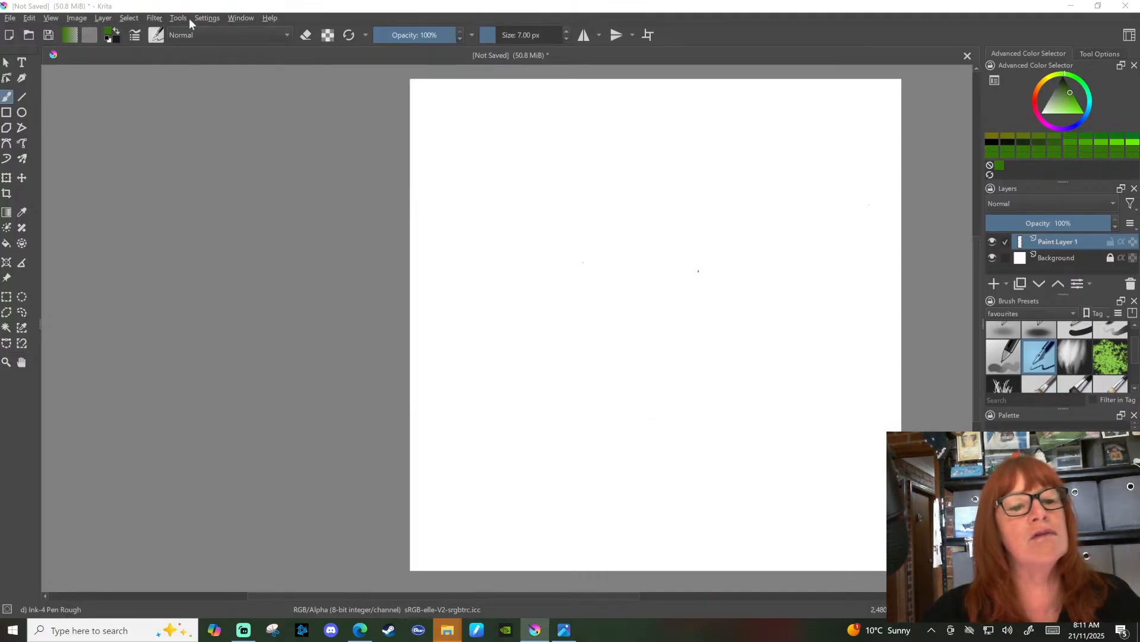
Step: Try to paste the clipboard picture as a reference image
click(156, 18)
mouse_move(131, 20)
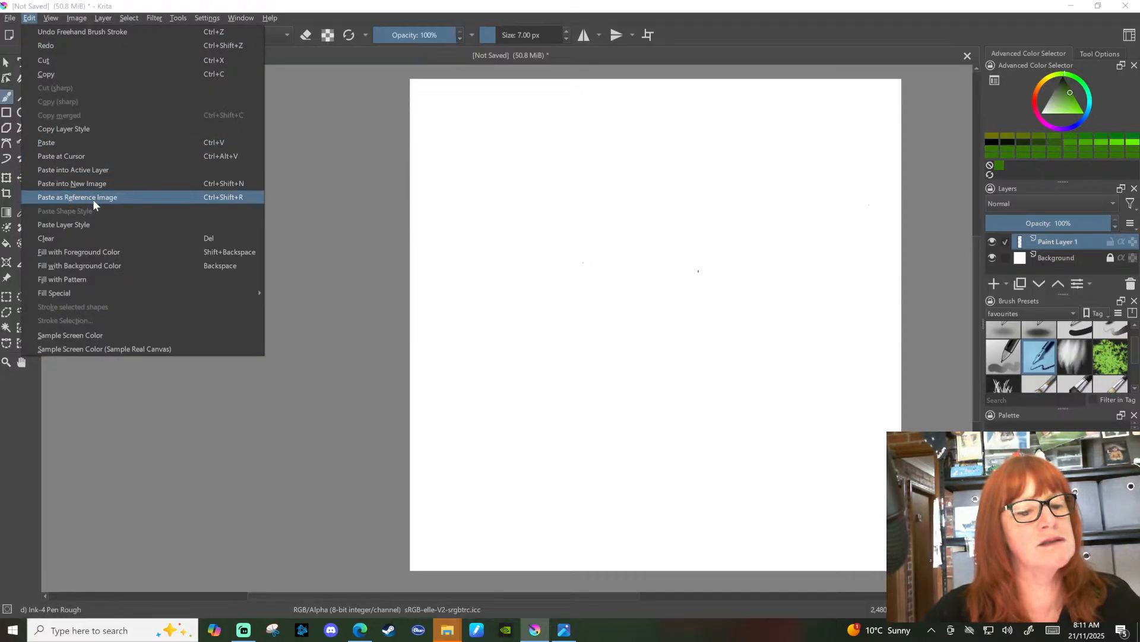
click(93, 199)
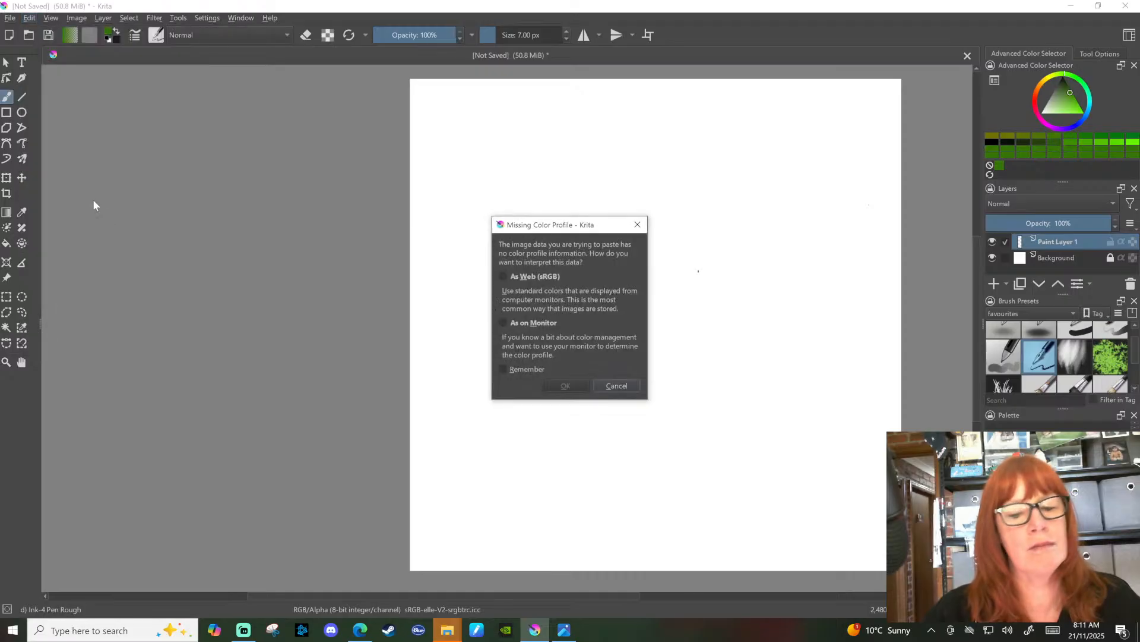
click(637, 225)
click(14, 19)
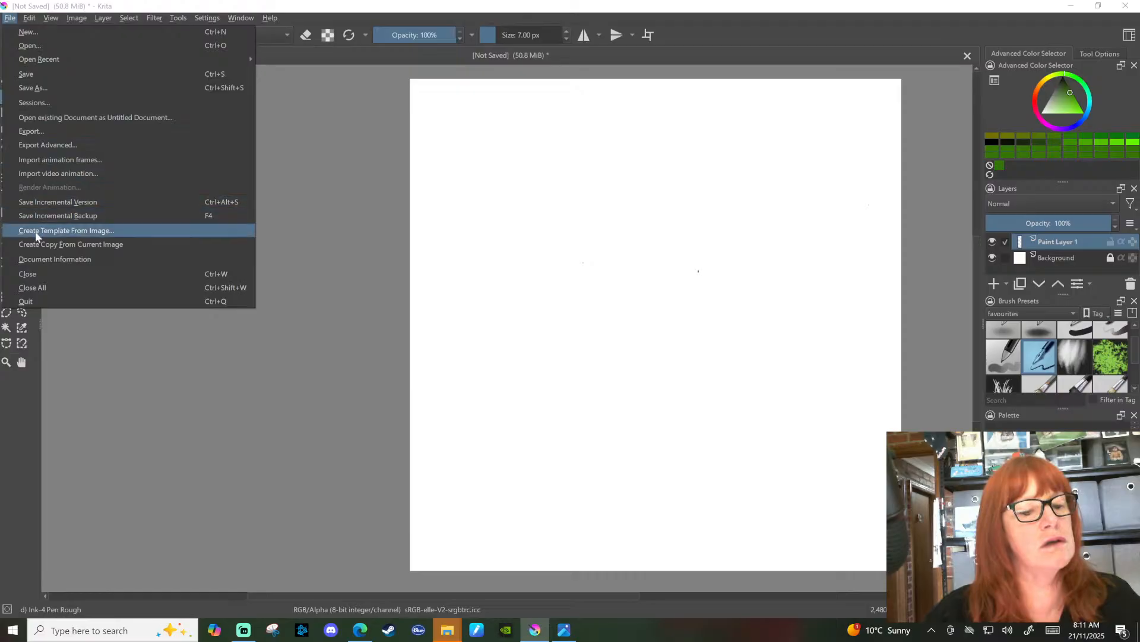
mouse_move(30, 25)
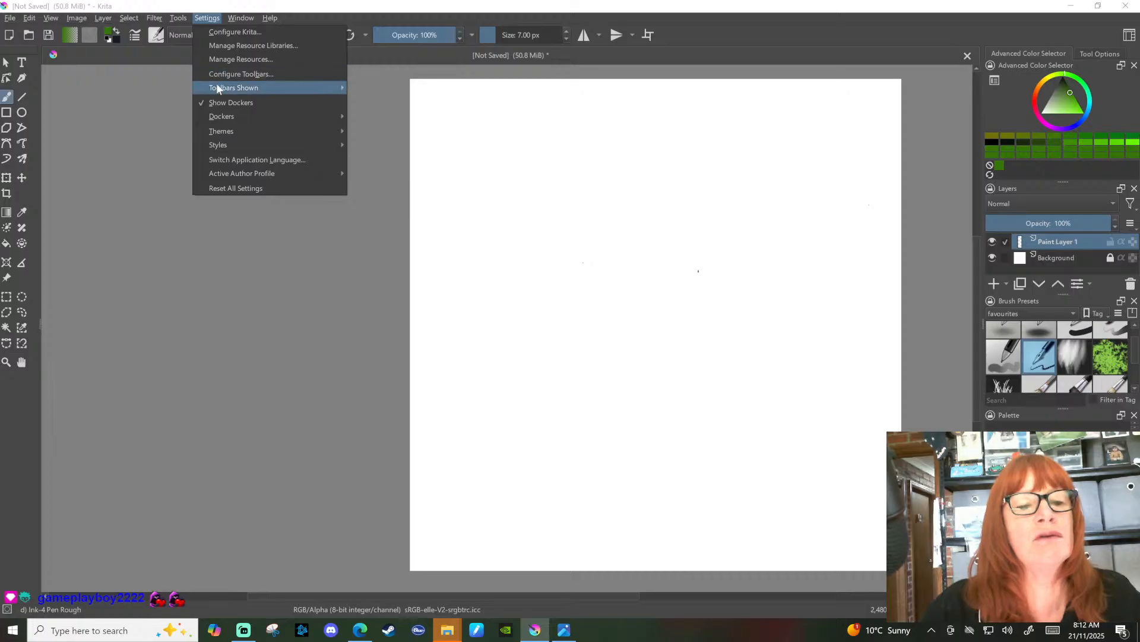
mouse_move(217, 116)
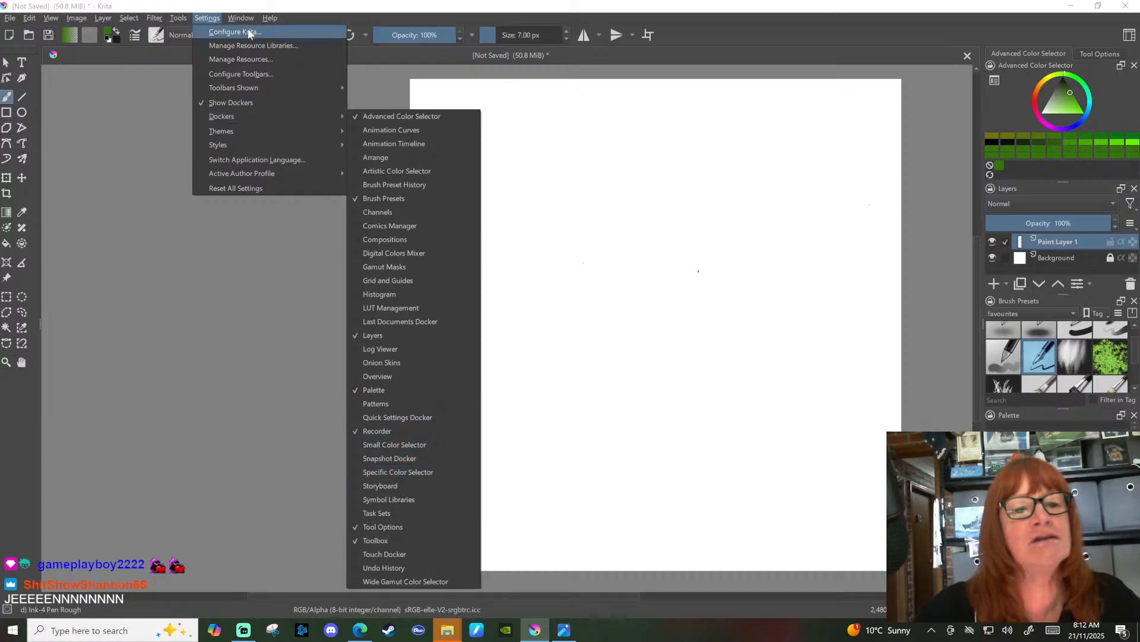
mouse_move(247, 21)
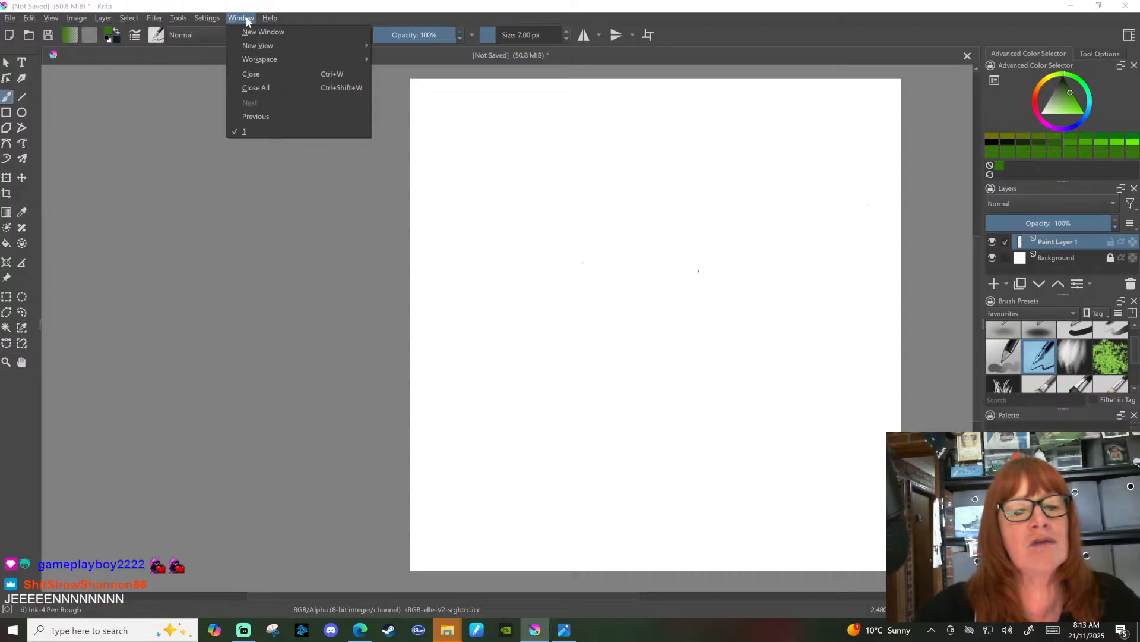
mouse_move(257, 63)
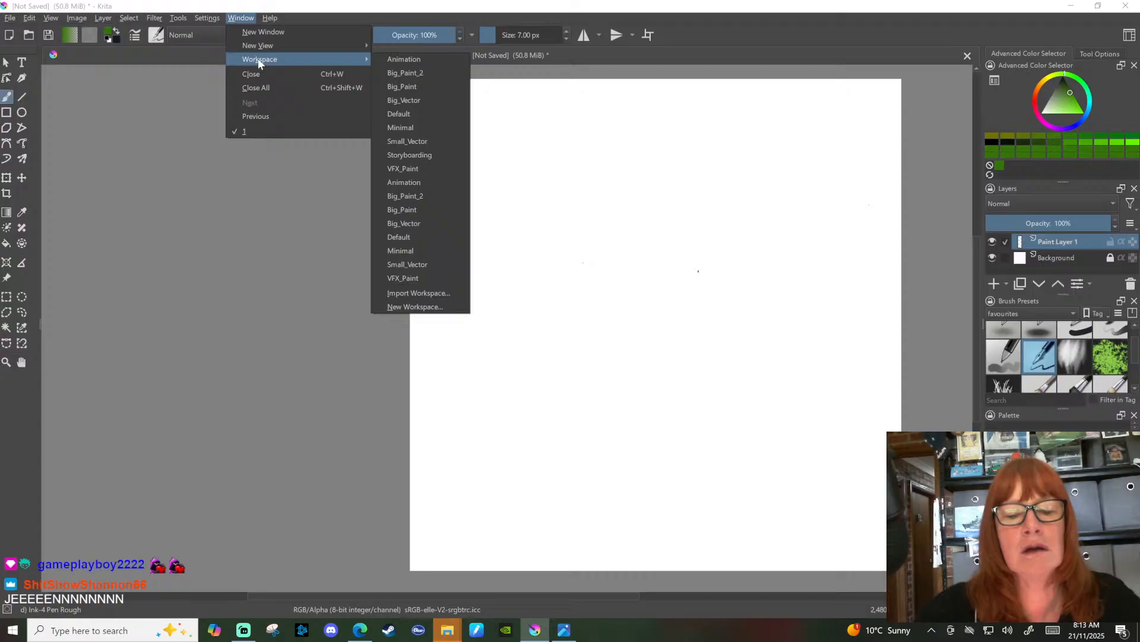
key(Right)
key(Right)
key(Left)
key(Left)
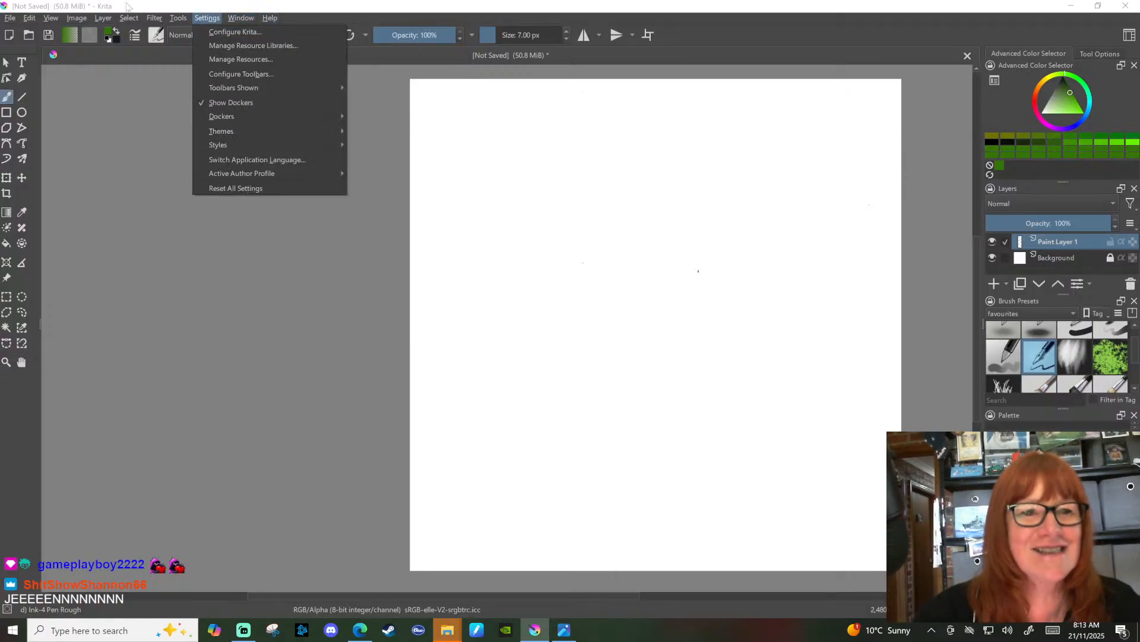
key(Left)
key(Left)
Step: Switch to the chickadee photo window and move it away from the painting workspace
key(alt+Tab)
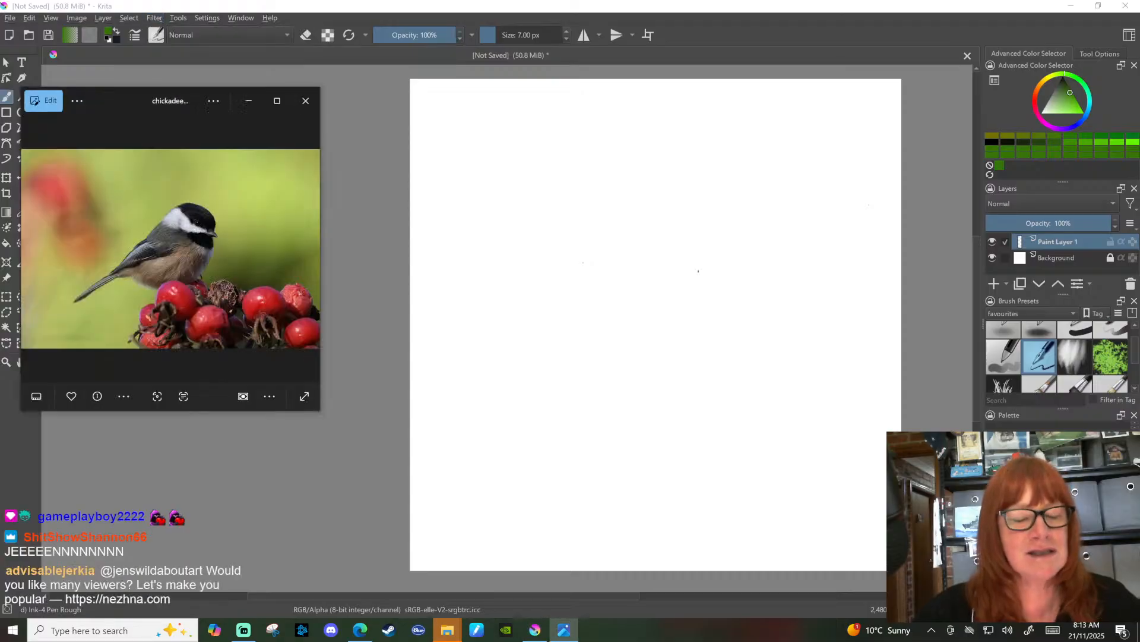
key(alt+Tab)
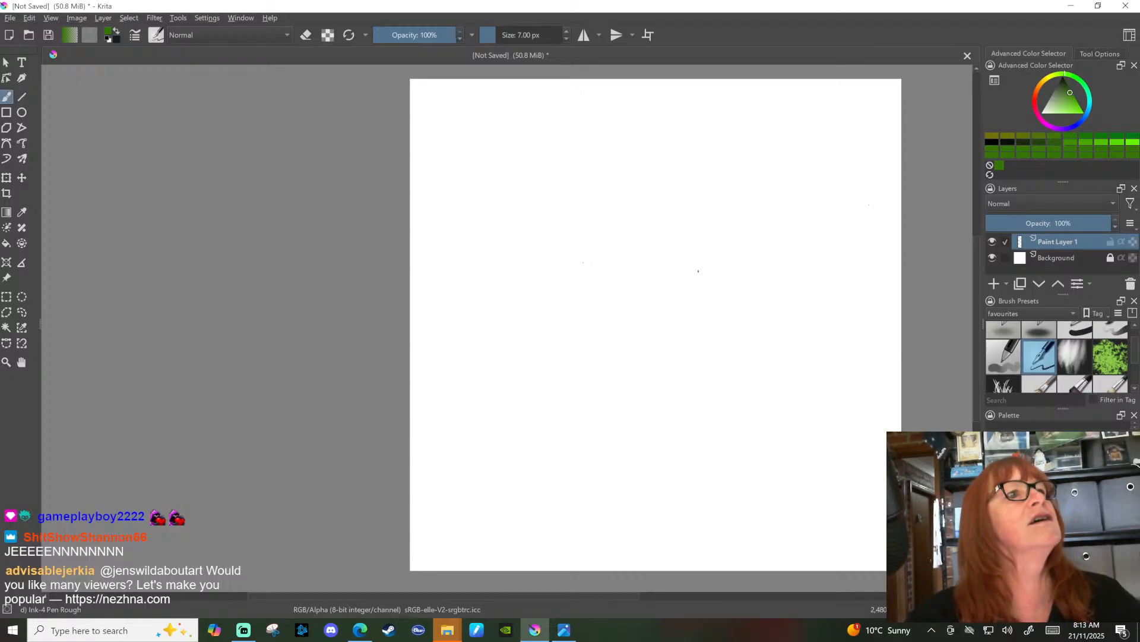
key(alt+Tab)
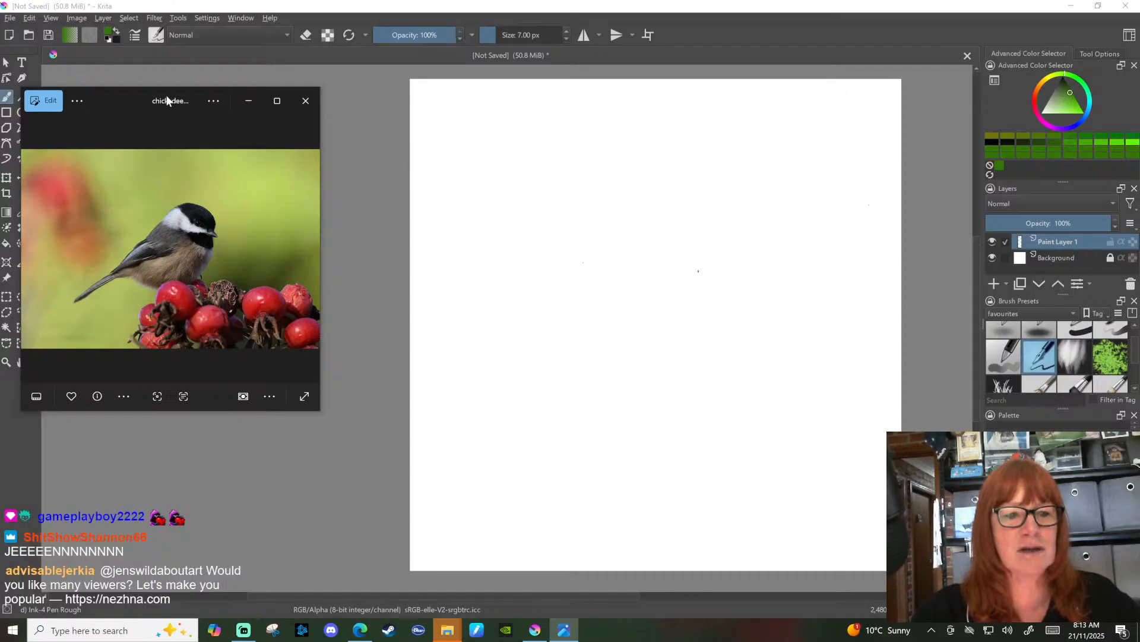
drag(159, 99, 243, 0)
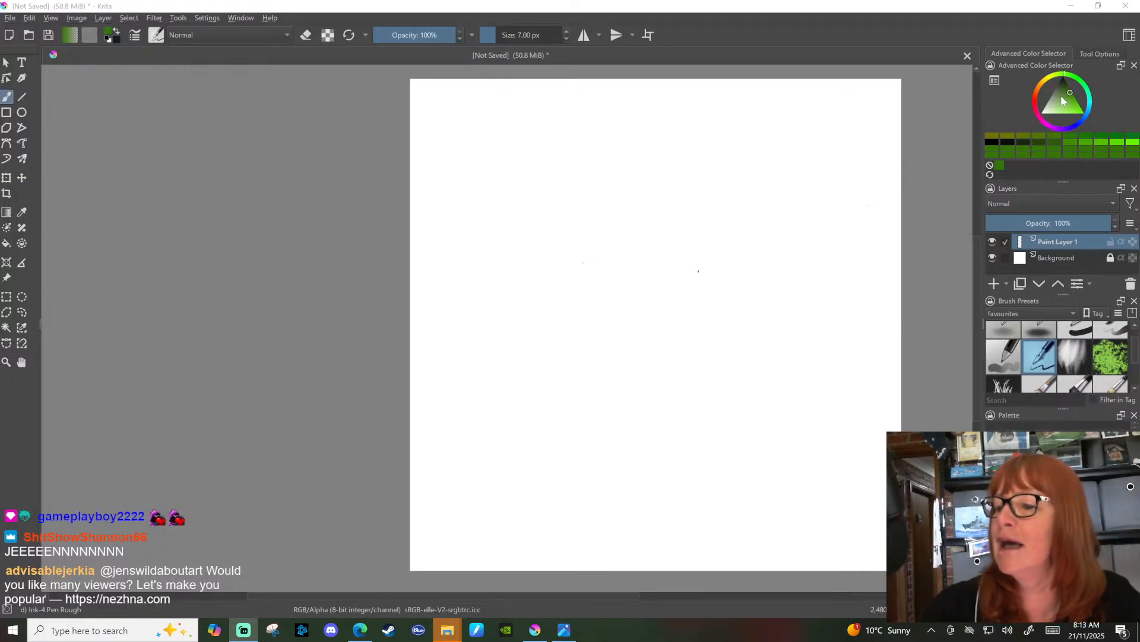
Step: Set the painting colour to a very dark blue and the ink pen's size to about 6.55 px
mouse_move(1071, 99)
mouse_down()
mouse_move(1063, 80)
mouse_move(1082, 111)
mouse_move(1064, 82)
mouse_up()
click(1085, 119)
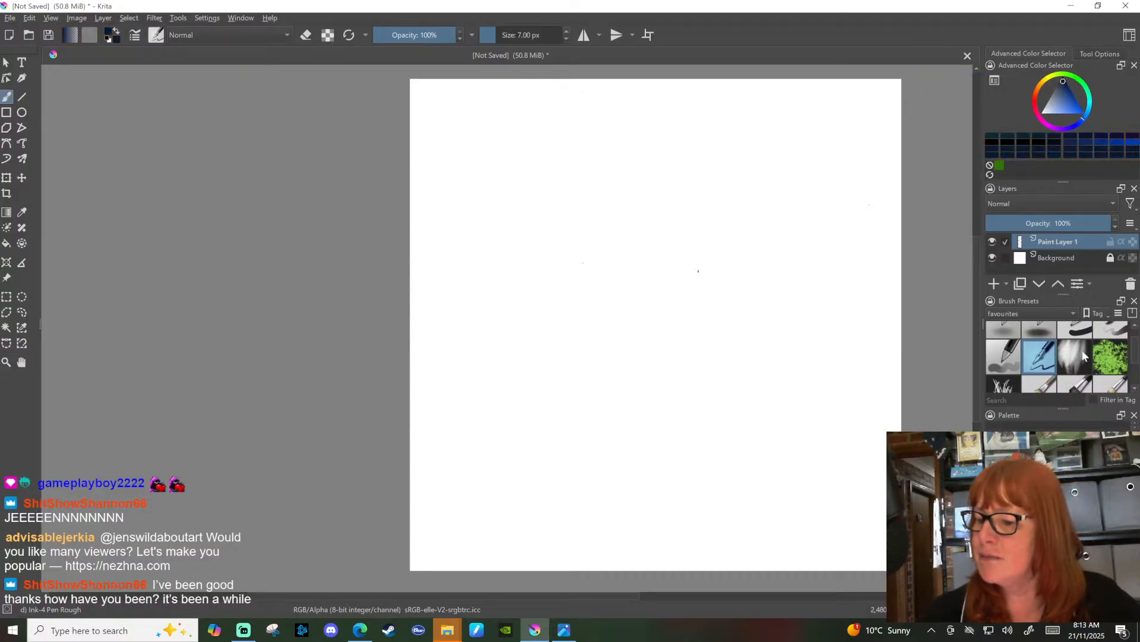
mouse_move(1096, 355)
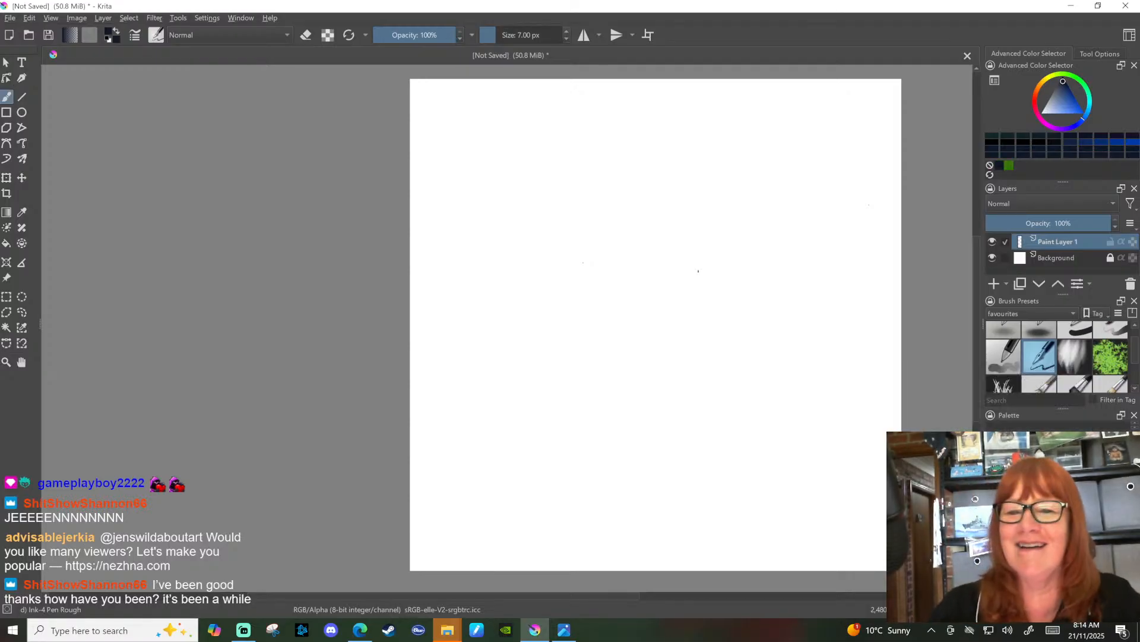
drag(486, 33, 492, 30)
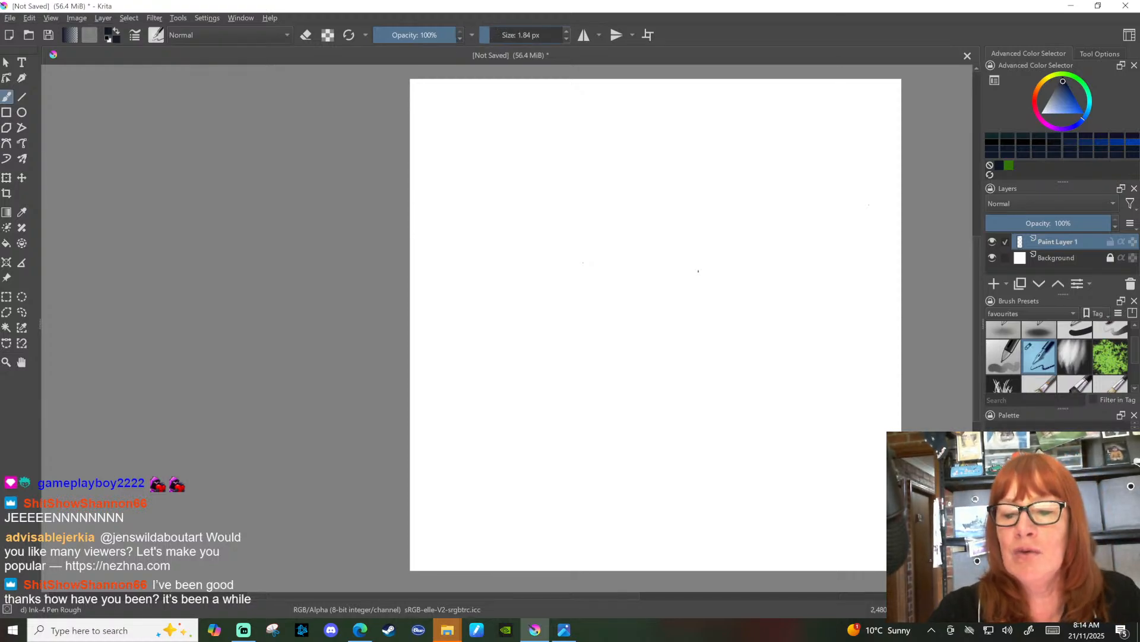
mouse_move(493, 39)
mouse_down()
mouse_move(481, 31)
mouse_move(503, 30)
mouse_up()
Step: Sketch the chickadee's outline in the upper part of the canvas: rounded head, small beak, breast, sloping back and start of the tail
mouse_move(639, 149)
mouse_down()
mouse_move(665, 142)
mouse_move(707, 159)
mouse_move(713, 175)
mouse_up()
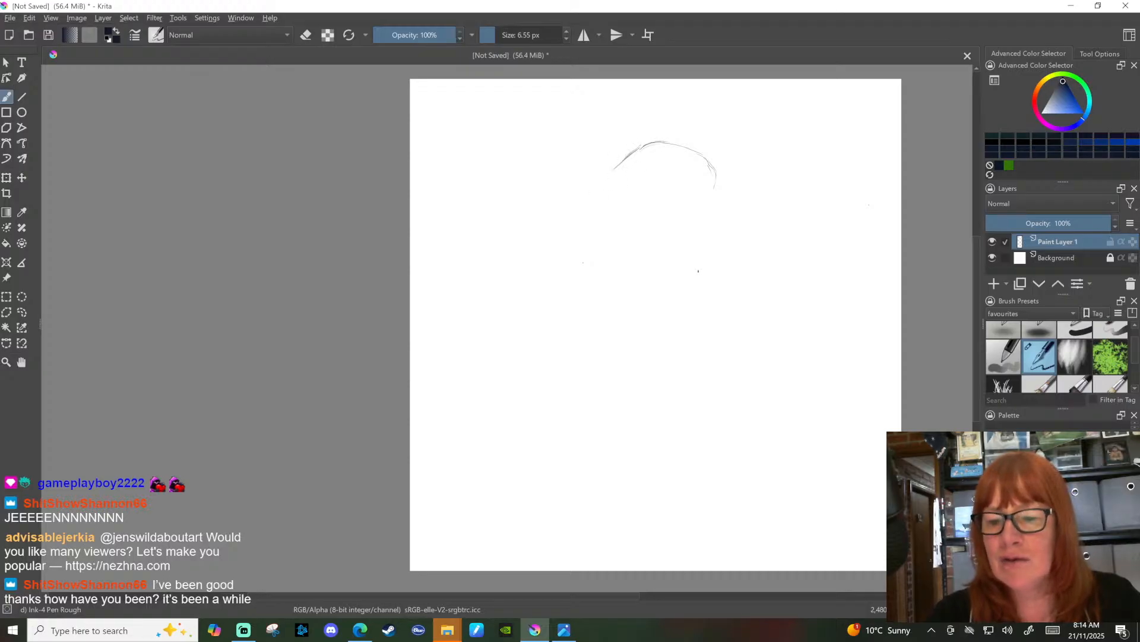
drag(716, 182, 711, 191)
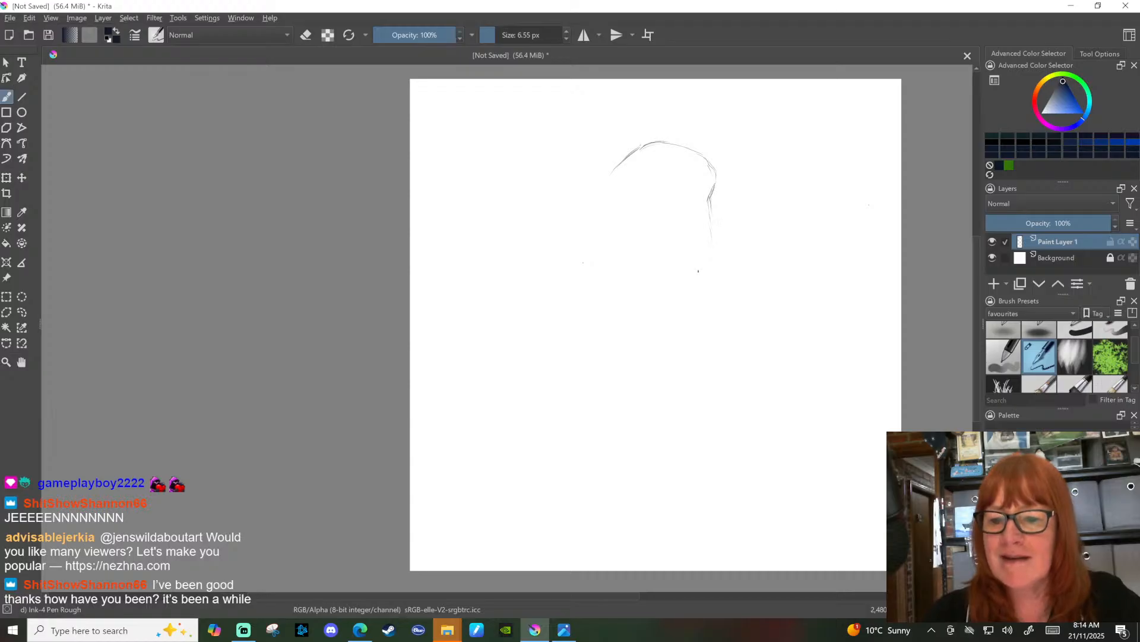
drag(709, 236, 691, 281)
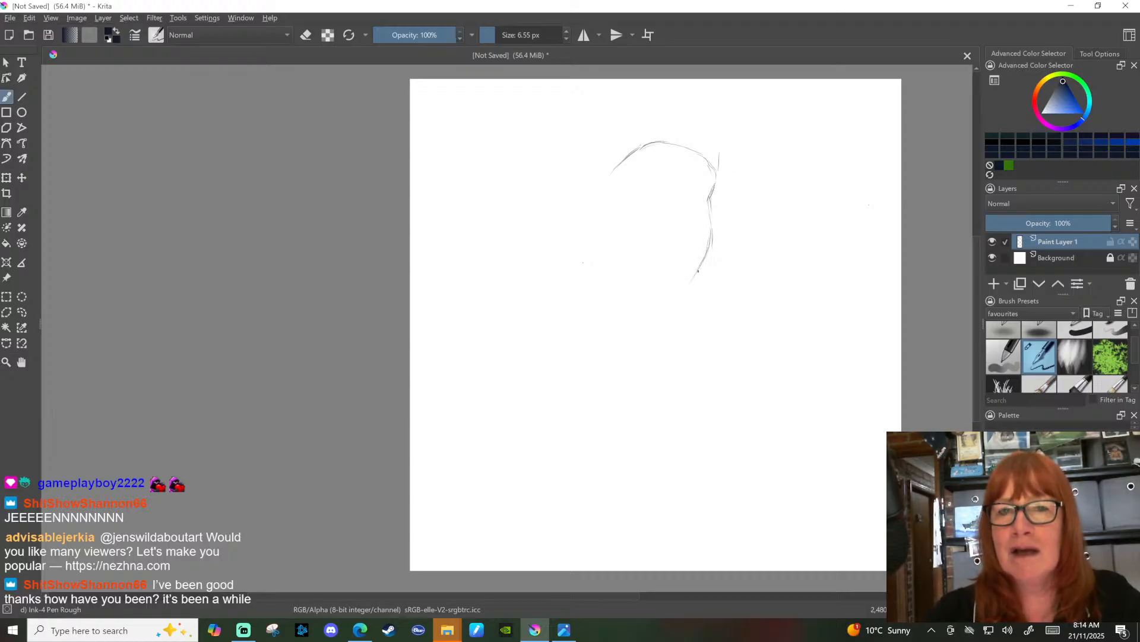
mouse_move(643, 143)
mouse_down()
mouse_move(661, 136)
mouse_move(717, 159)
mouse_up()
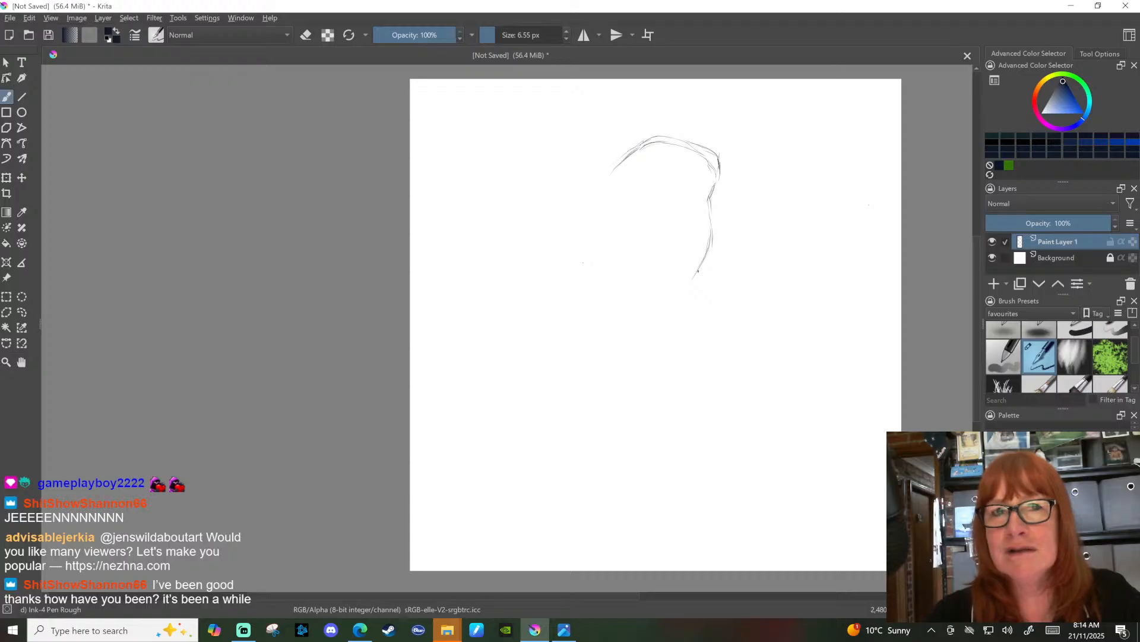
drag(582, 189, 554, 228)
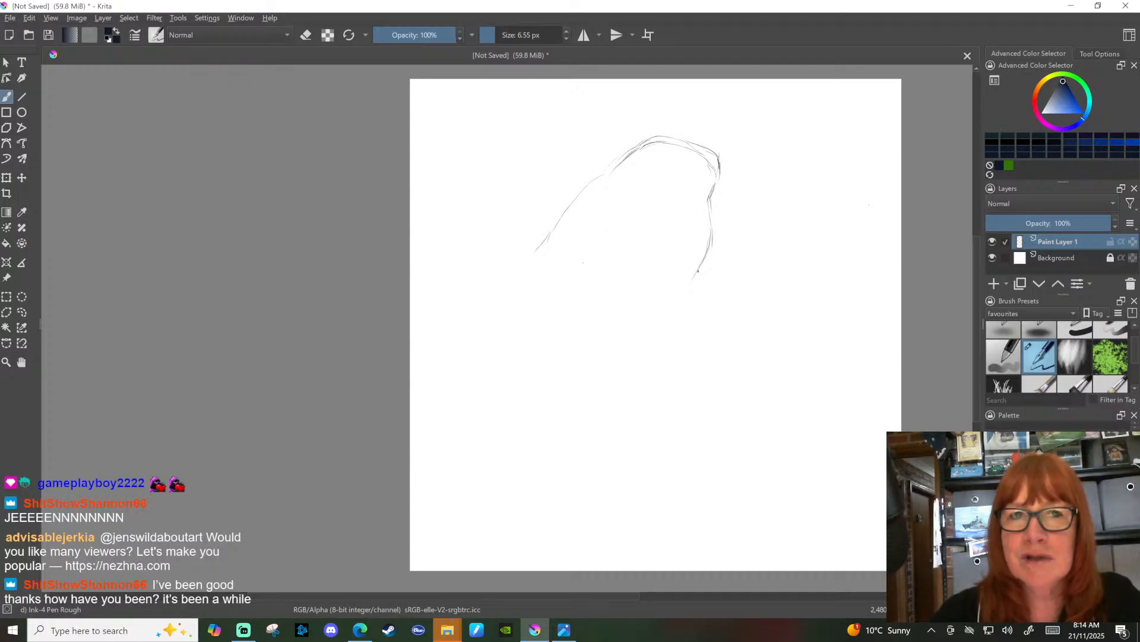
drag(514, 283, 503, 321)
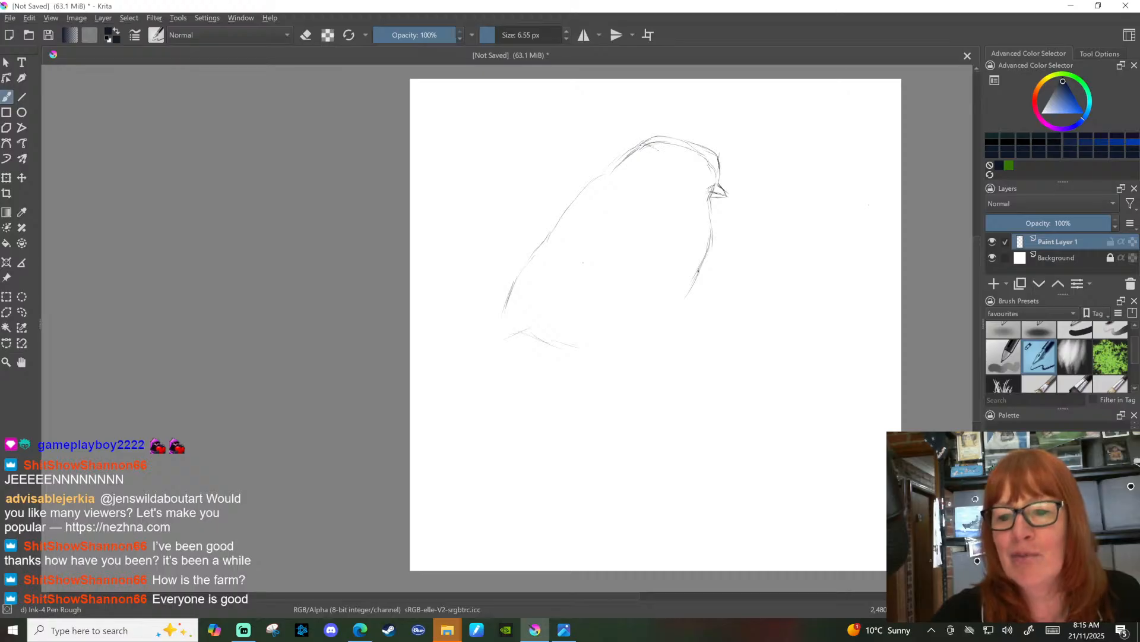
Step: Erase the doubled sketch lines inside the bird's head and nape, enlarging the eraser to about 46.55 px
click(306, 35)
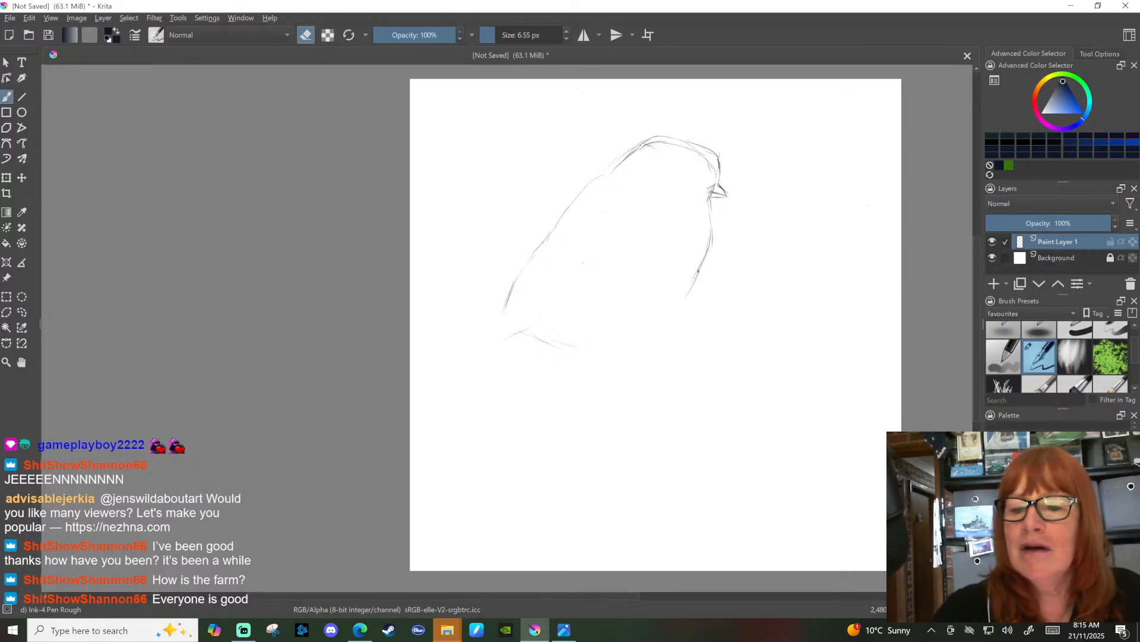
drag(488, 35, 501, 35)
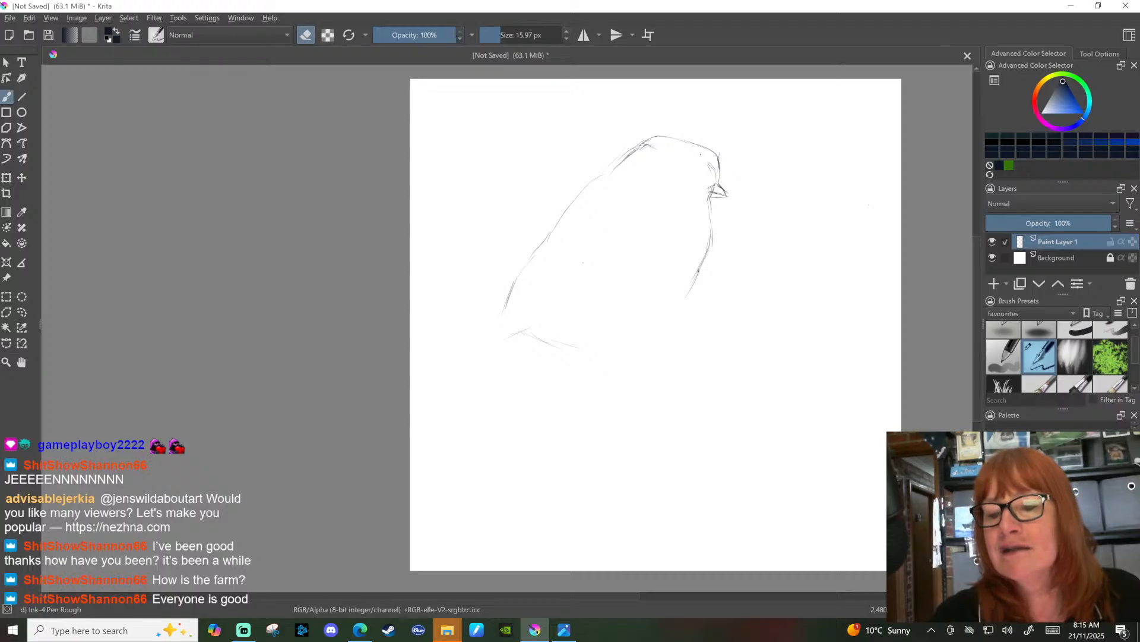
drag(501, 35, 514, 35)
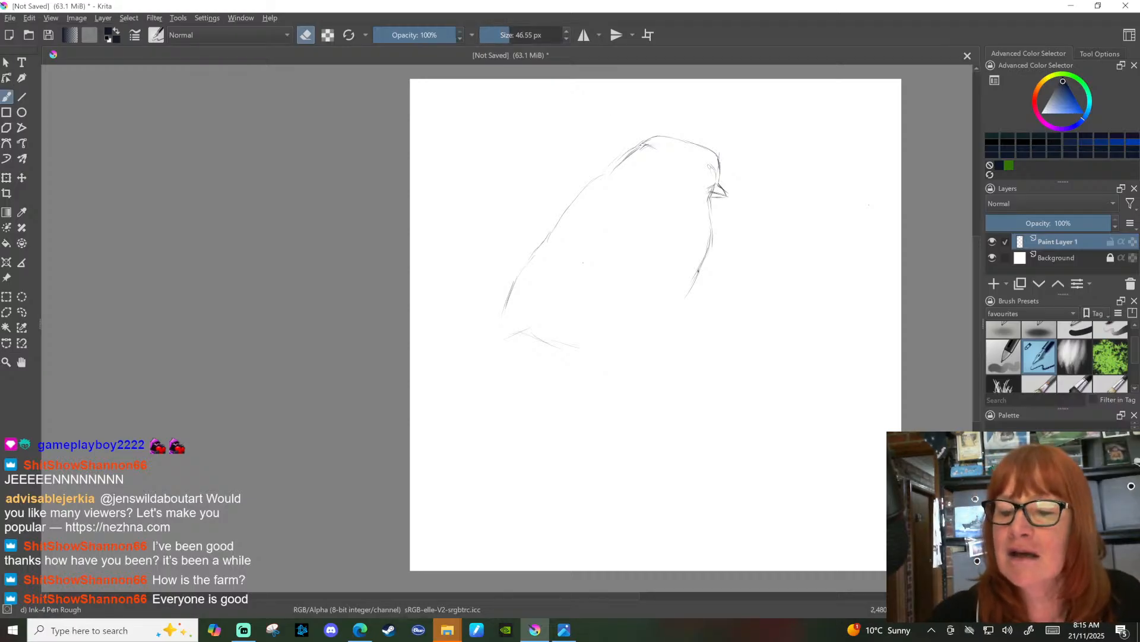
drag(645, 145, 628, 156)
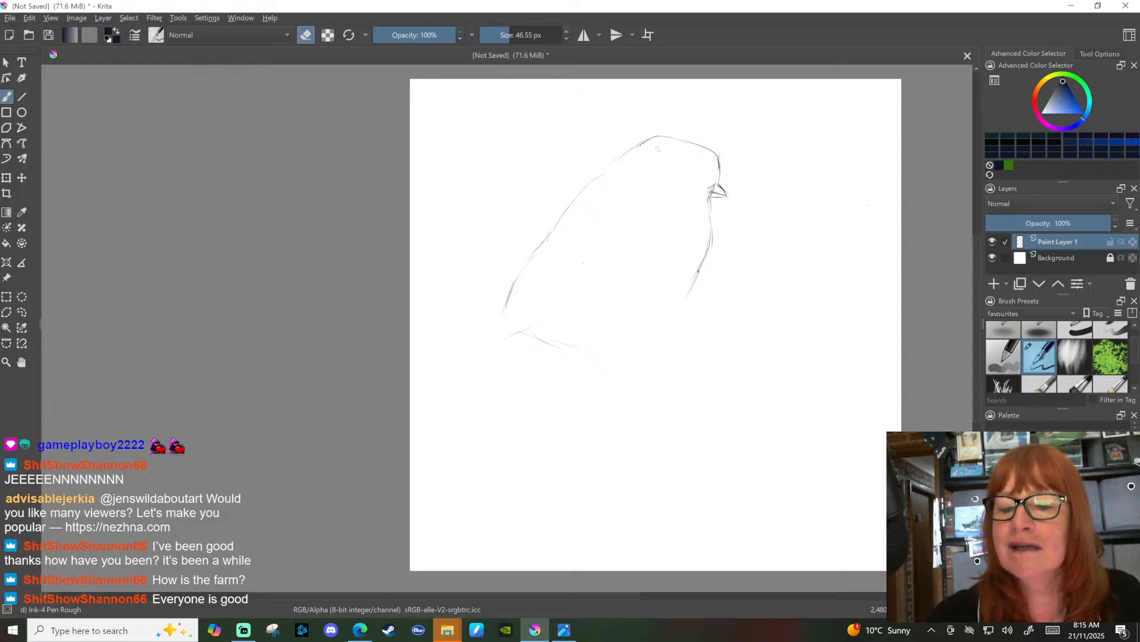
key(ctrl+z)
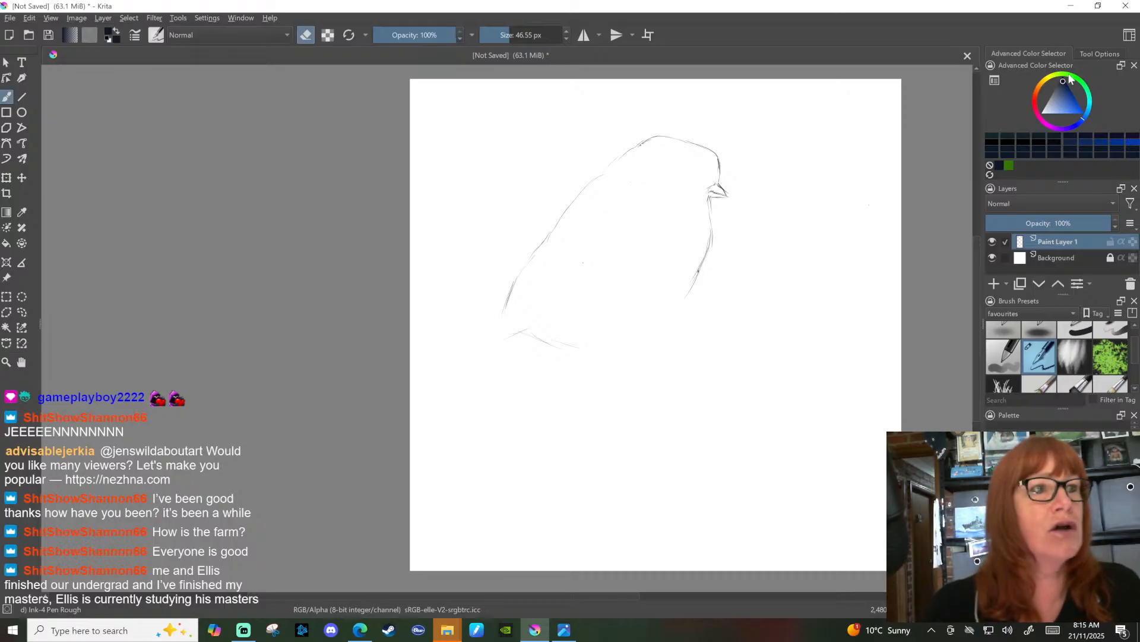
Step: Return to painting at about 20.44 px in a very dark blue and draw a short thick stroke on top of the bird's head
key(bracketleft)
key(bracketleft)
key(bracketleft)
key(bracketleft)
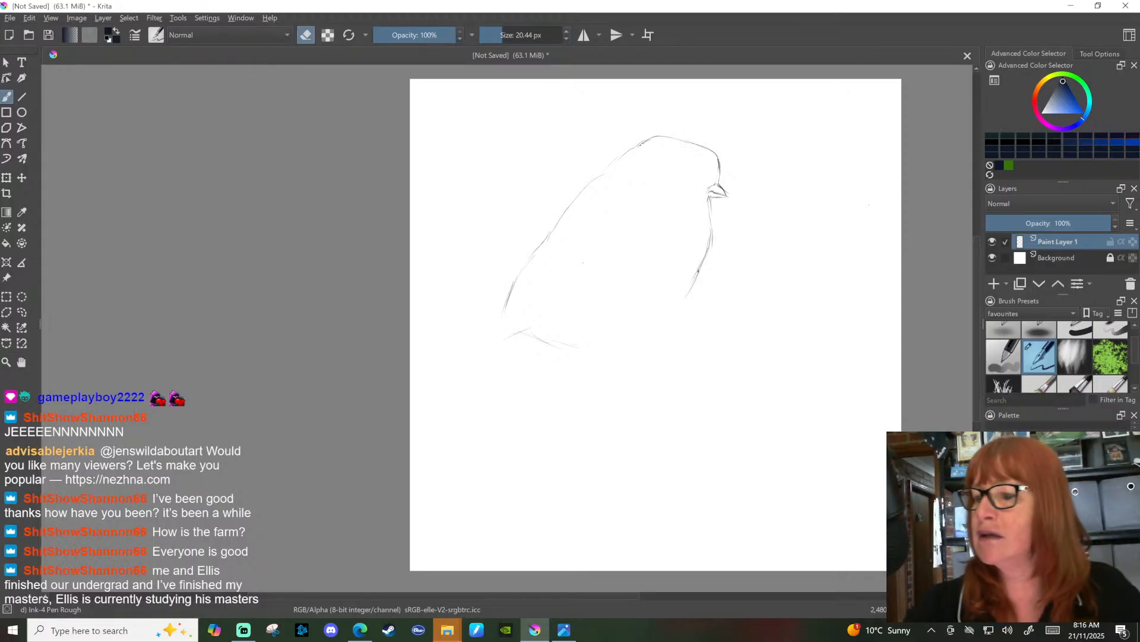
key(e)
click(1070, 82)
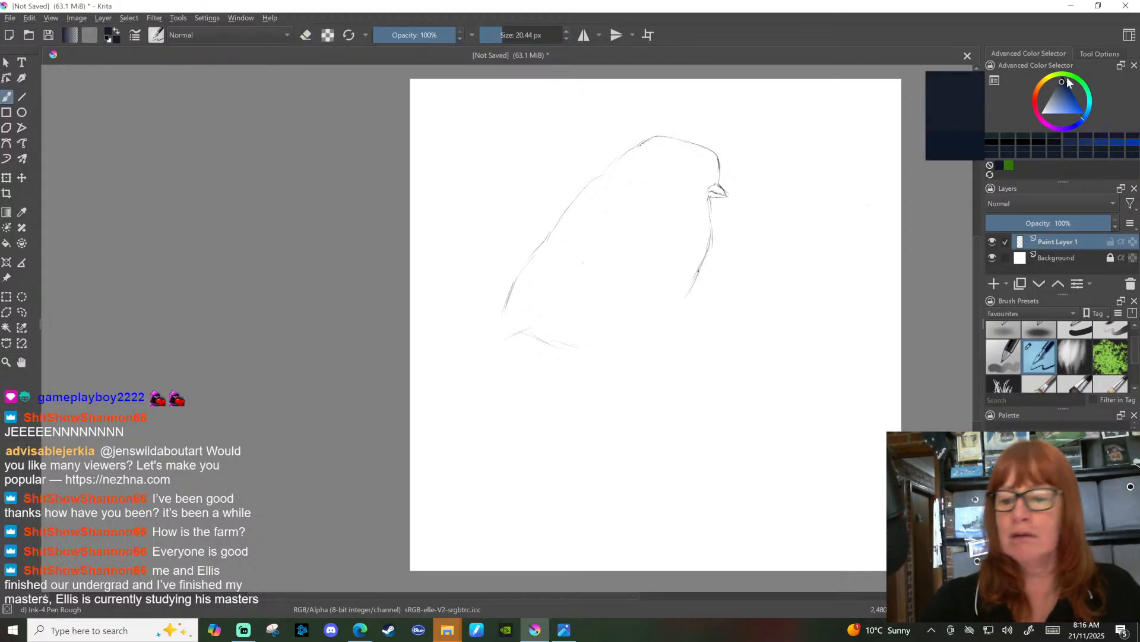
drag(677, 131, 690, 138)
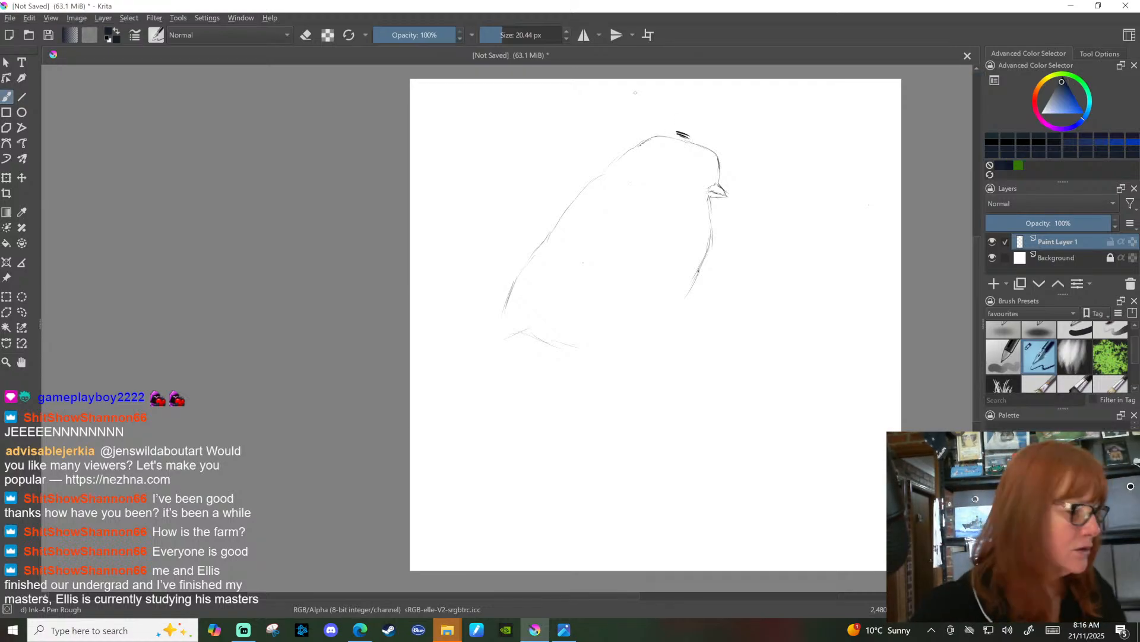
Step: Undo the thick stroke, set the pen size to about 9.09 px, and sketch the chickadee's crown, eye, cap edge, cheek patch and bib
key(ctrl+z)
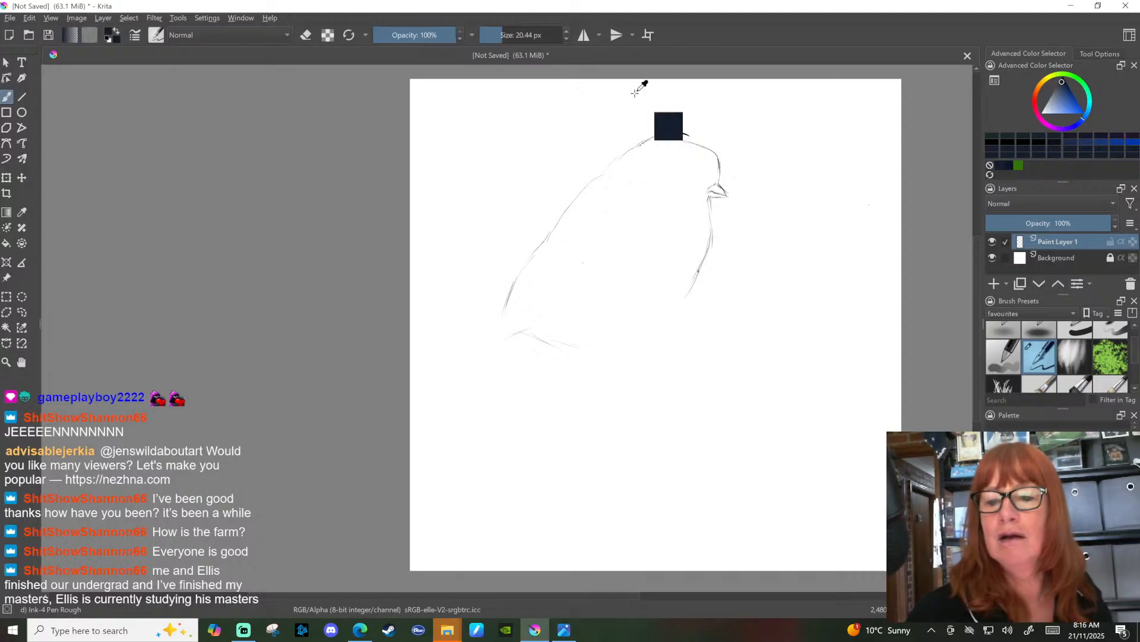
drag(522, 34, 508, 33)
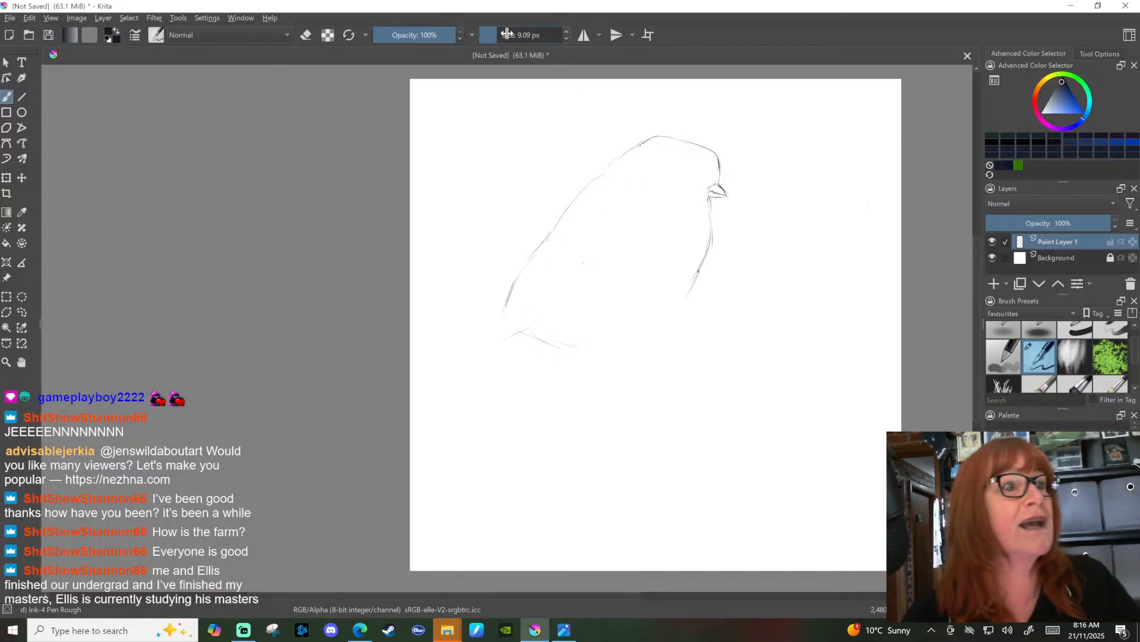
drag(678, 133, 713, 148)
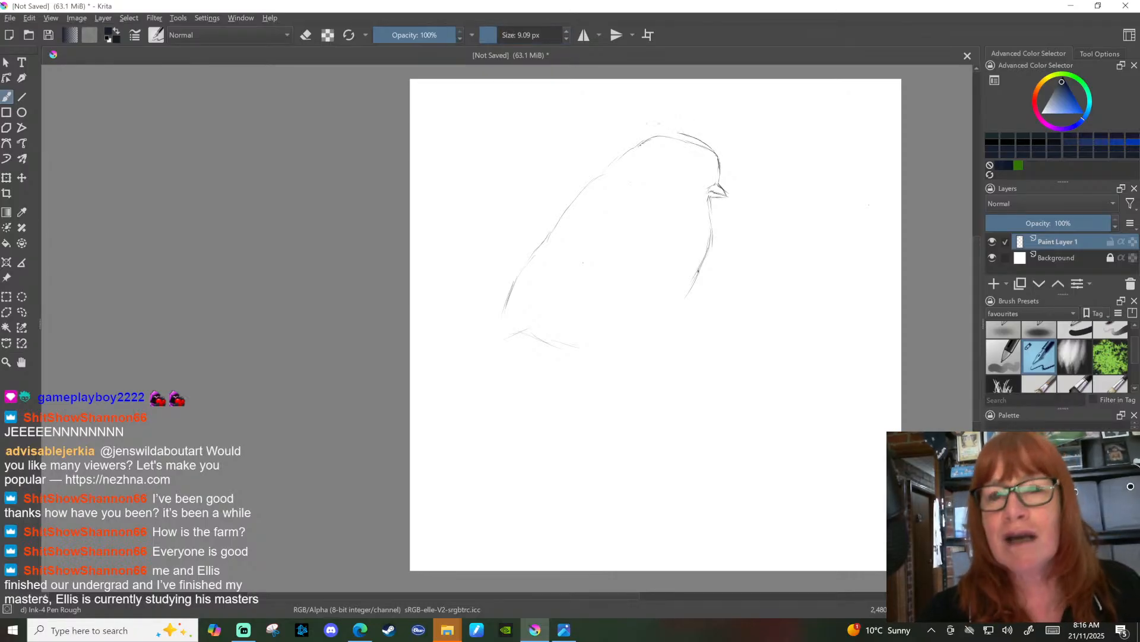
drag(670, 130, 655, 130)
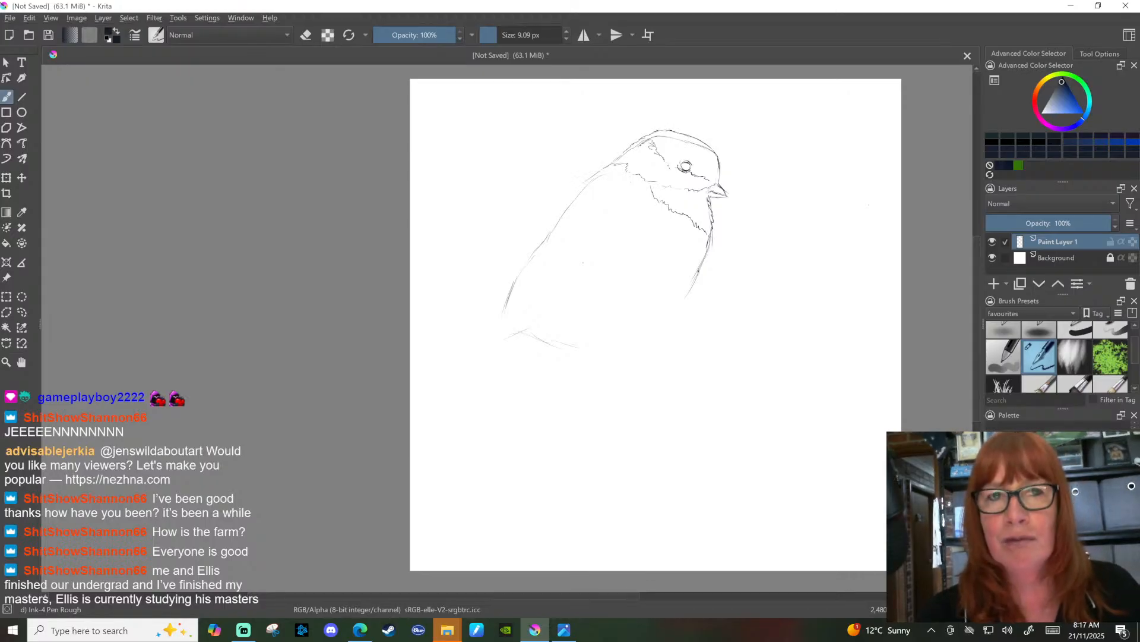
Step: Sketch the folded wing below the back with long, narrow flight-feather strokes running down towards the tail
mouse_move(576, 192)
mouse_down()
mouse_move(554, 221)
mouse_move(619, 236)
mouse_move(541, 245)
mouse_move(529, 264)
mouse_up()
drag(563, 235, 515, 282)
drag(559, 246, 506, 304)
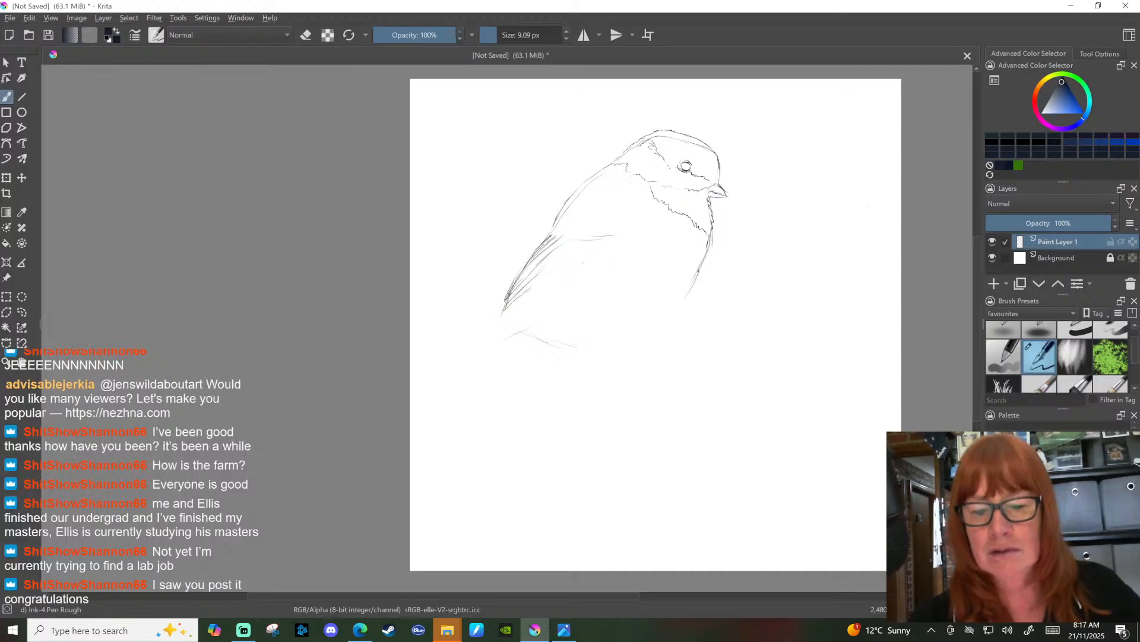
drag(585, 260, 531, 290)
drag(586, 253, 523, 291)
drag(576, 250, 515, 300)
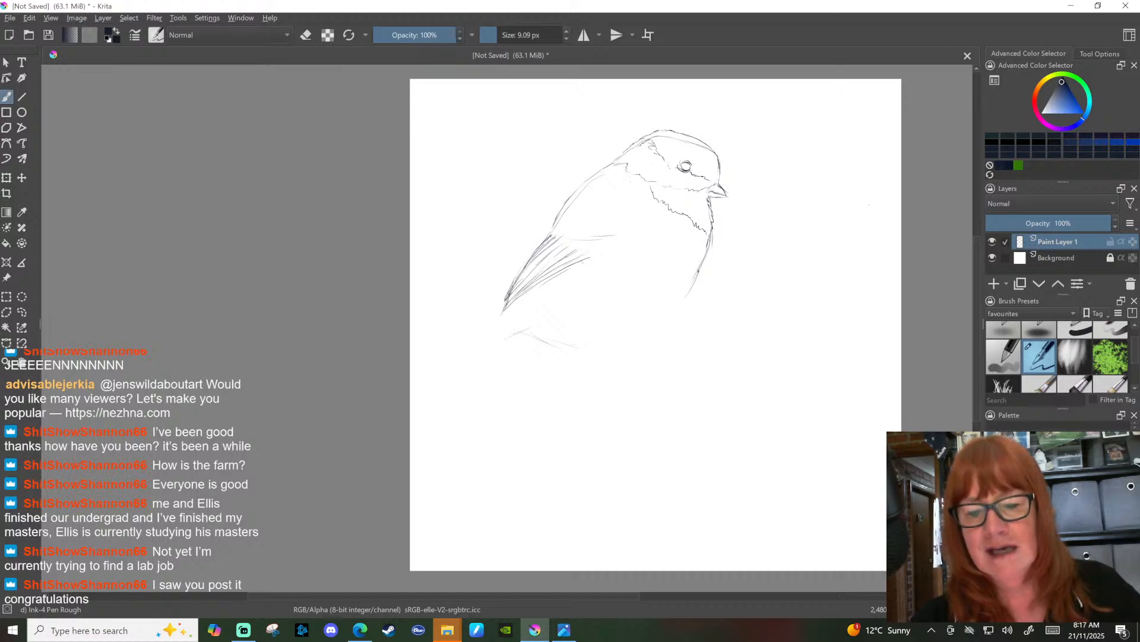
mouse_move(595, 256)
mouse_down()
mouse_move(567, 269)
mouse_move(596, 257)
mouse_up()
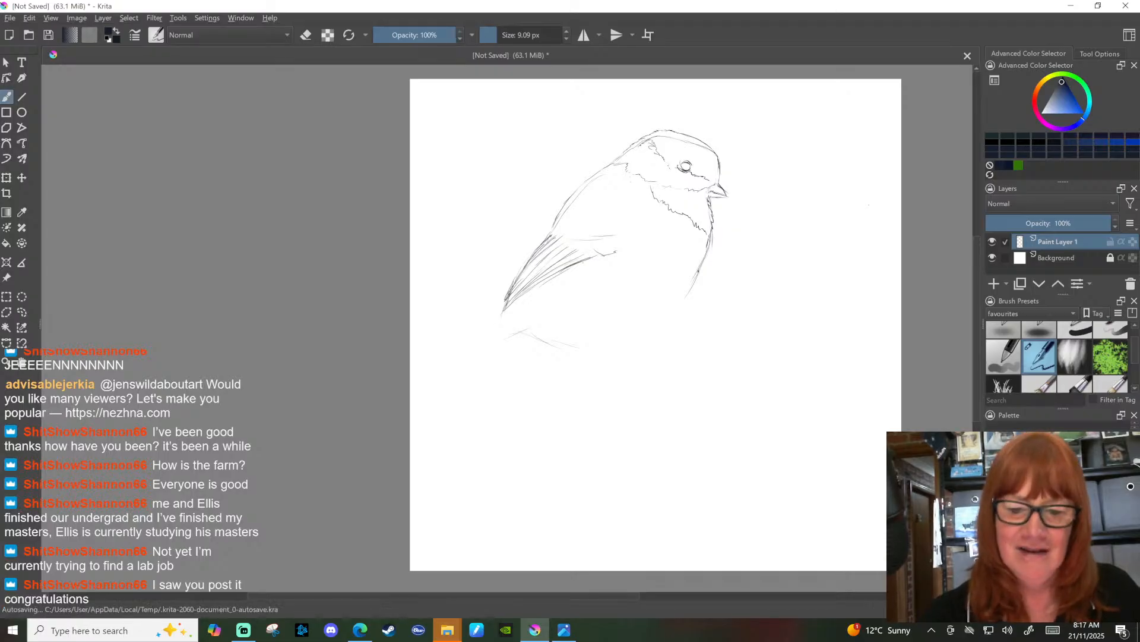
Step: Sketch both edges of the long tail slanting down from the wing tip, and extend the breast curve into the belly
drag(508, 306, 452, 378)
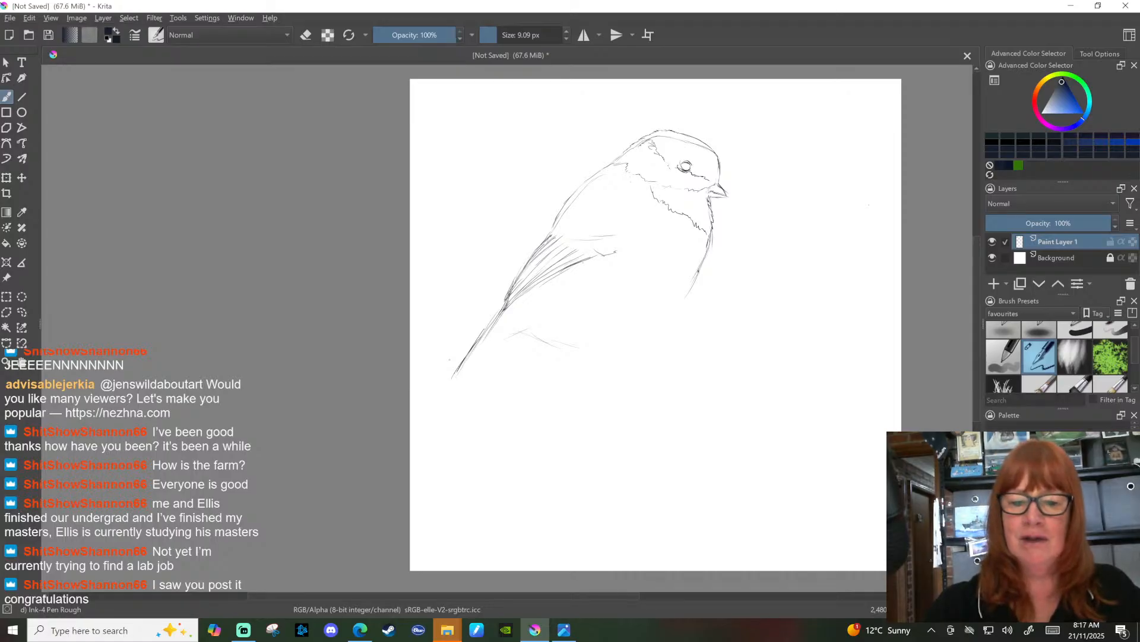
drag(451, 378, 437, 404)
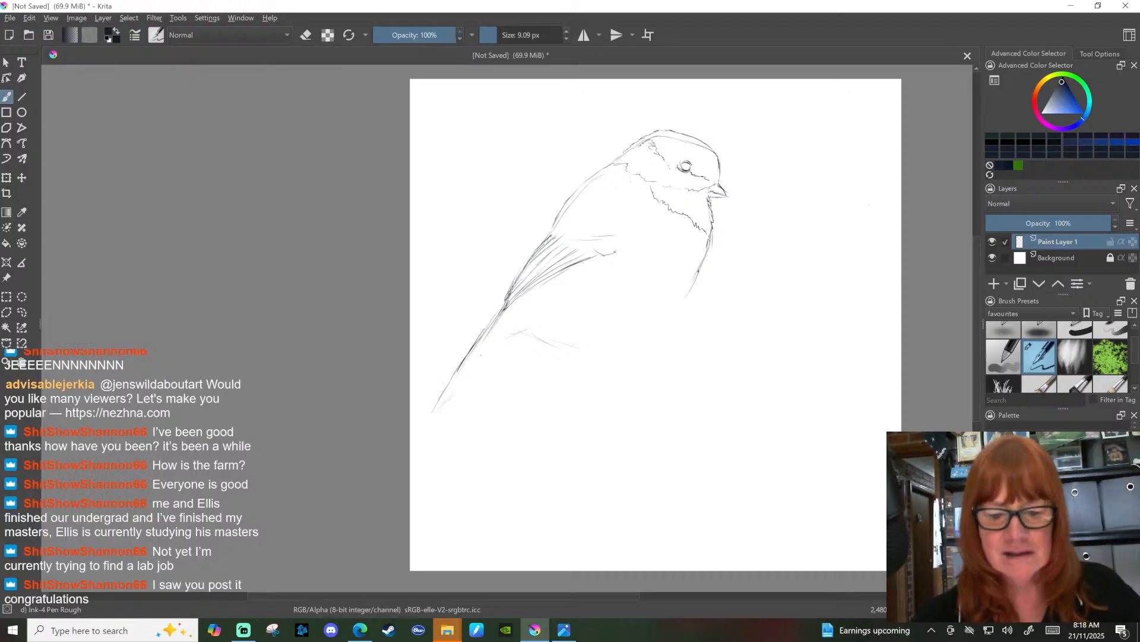
drag(513, 328, 448, 403)
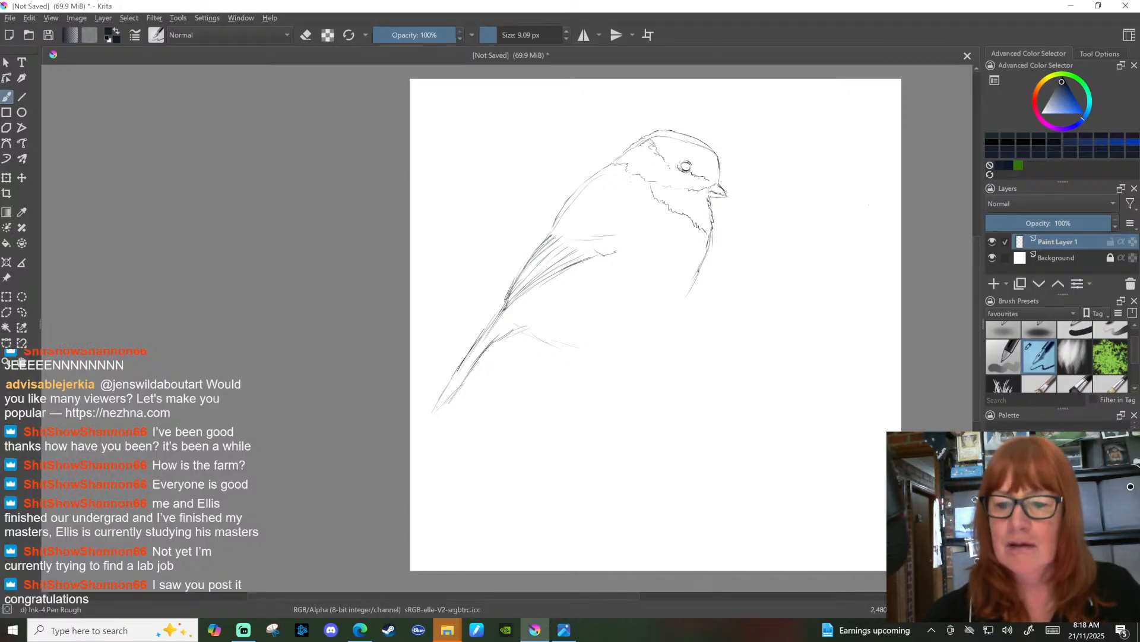
drag(684, 297, 656, 330)
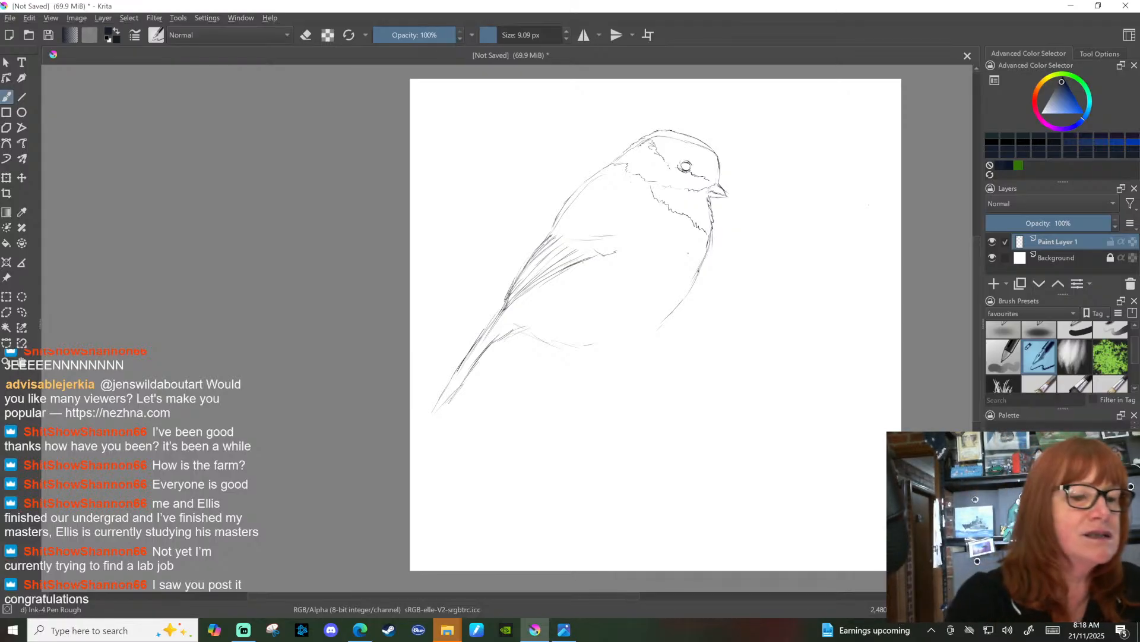
Step: Erase the doubled line inside the crown, return to painting, and draw the small curled feet under the belly
key(e)
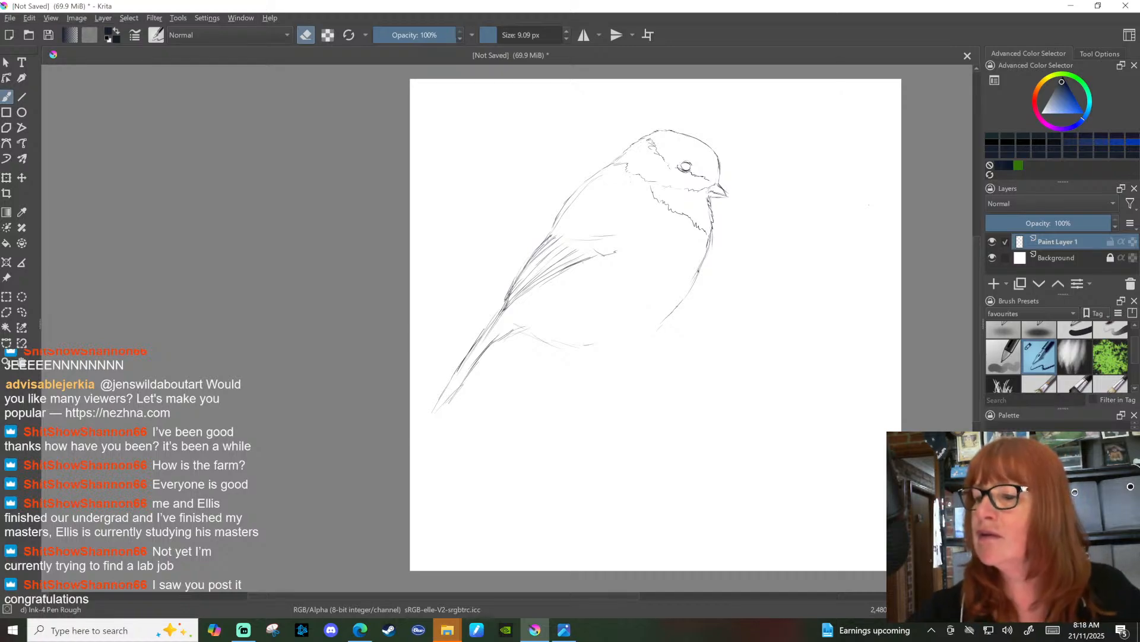
click(298, 37)
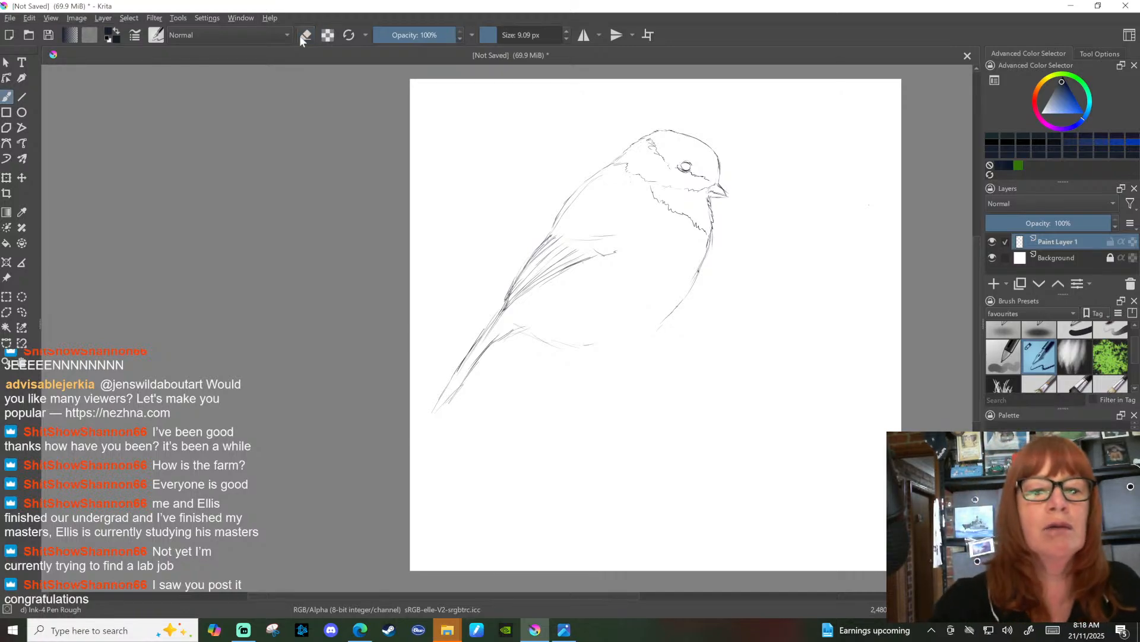
drag(632, 337, 646, 336)
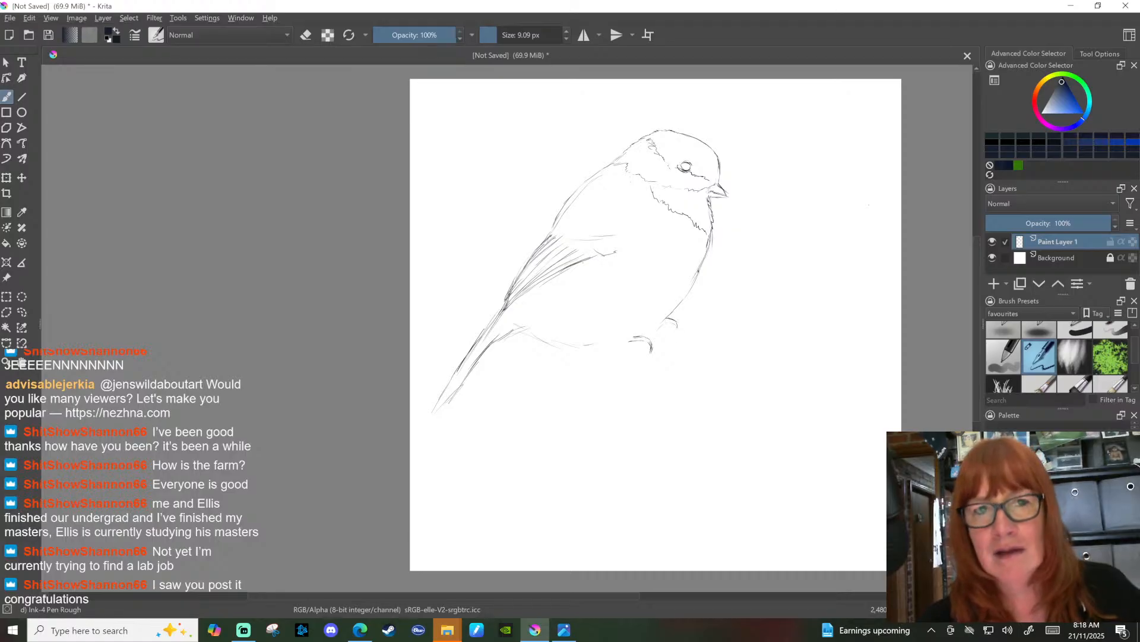
Step: Sketch a cluster of five overlapping round berries below the bird's feet as its perch
mouse_move(594, 344)
mouse_down()
mouse_move(574, 376)
mouse_move(639, 339)
mouse_move(651, 366)
mouse_up()
mouse_move(578, 369)
mouse_down()
mouse_move(579, 394)
mouse_move(608, 422)
mouse_up()
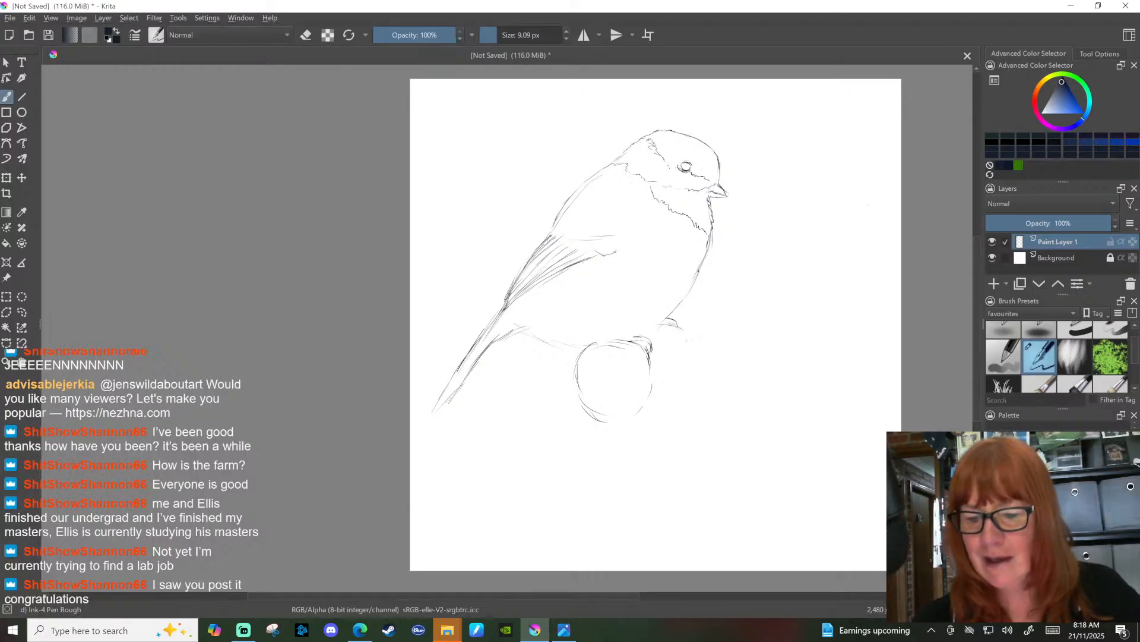
mouse_move(688, 342)
mouse_down()
mouse_move(681, 365)
mouse_move(649, 378)
mouse_move(674, 375)
mouse_move(703, 342)
mouse_move(742, 360)
mouse_up()
drag(674, 377, 681, 397)
mouse_move(634, 426)
mouse_down()
mouse_move(701, 414)
mouse_move(693, 402)
mouse_move(632, 443)
mouse_move(638, 473)
mouse_up()
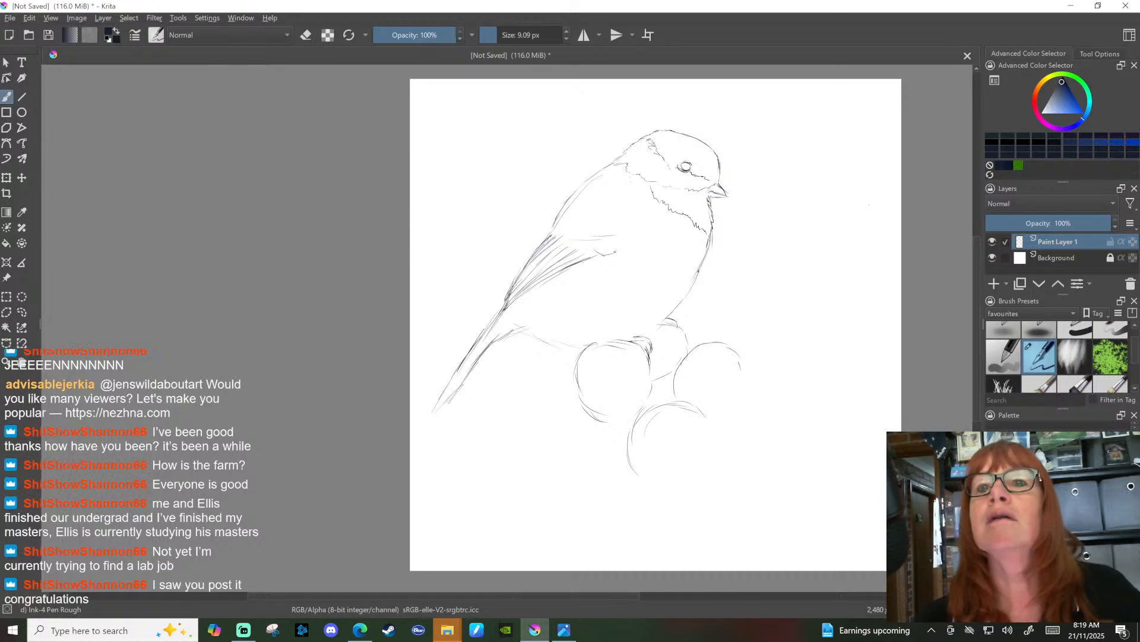
drag(708, 419, 714, 442)
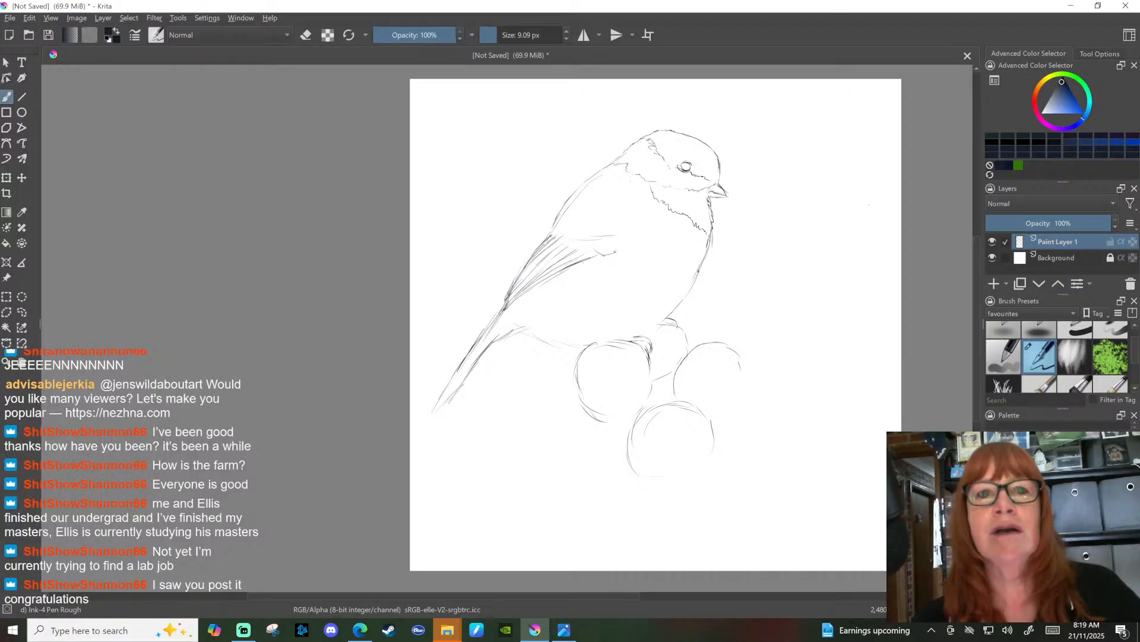
mouse_move(570, 397)
mouse_down()
mouse_move(554, 417)
mouse_move(558, 454)
mouse_move(608, 455)
mouse_move(572, 478)
mouse_move(575, 470)
mouse_move(573, 511)
mouse_up()
drag(583, 460, 571, 484)
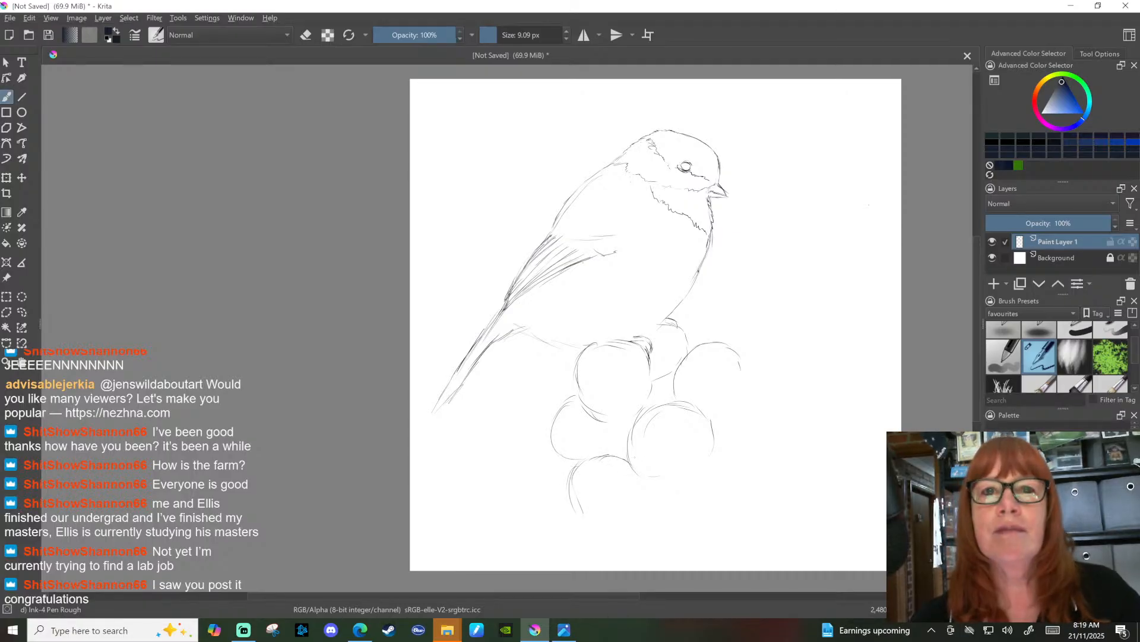
Step: Draw curled caps and stems on the upper-left, lower-middle and right-hand berries, and close the right-hand berry's outline
mouse_move(615, 389)
mouse_down()
mouse_move(594, 407)
mouse_move(617, 421)
mouse_up()
mouse_move(625, 402)
mouse_down()
mouse_move(621, 422)
mouse_move(602, 426)
mouse_up()
mouse_move(608, 409)
mouse_down()
mouse_move(625, 459)
mouse_move(670, 462)
mouse_up()
mouse_move(665, 465)
mouse_down()
mouse_move(670, 498)
mouse_move(682, 465)
mouse_up()
mouse_move(682, 466)
mouse_down()
mouse_move(695, 492)
mouse_move(701, 478)
mouse_move(678, 518)
mouse_up()
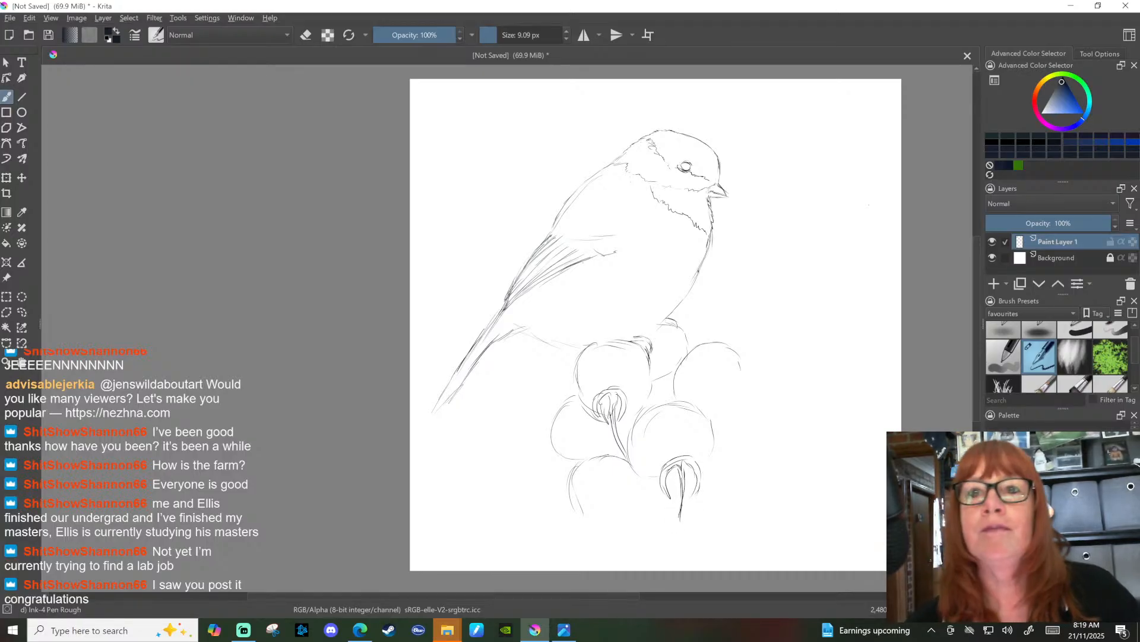
drag(708, 417, 722, 416)
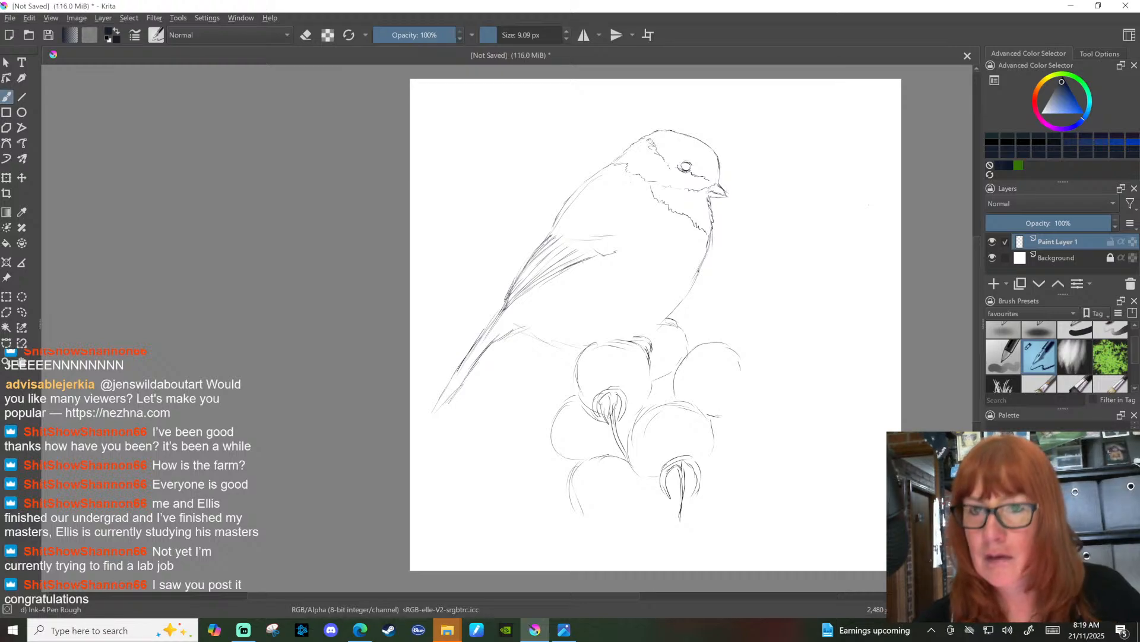
mouse_move(738, 349)
mouse_down()
mouse_move(753, 387)
mouse_move(750, 417)
mouse_move(717, 422)
mouse_move(736, 424)
mouse_move(729, 449)
mouse_up()
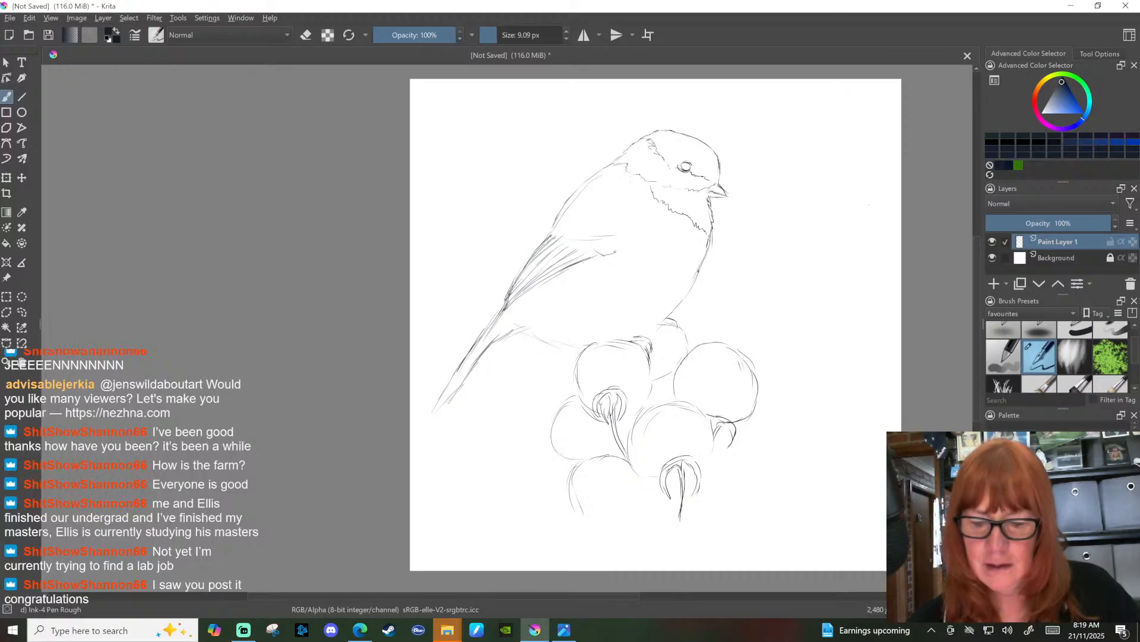
drag(612, 438, 603, 450)
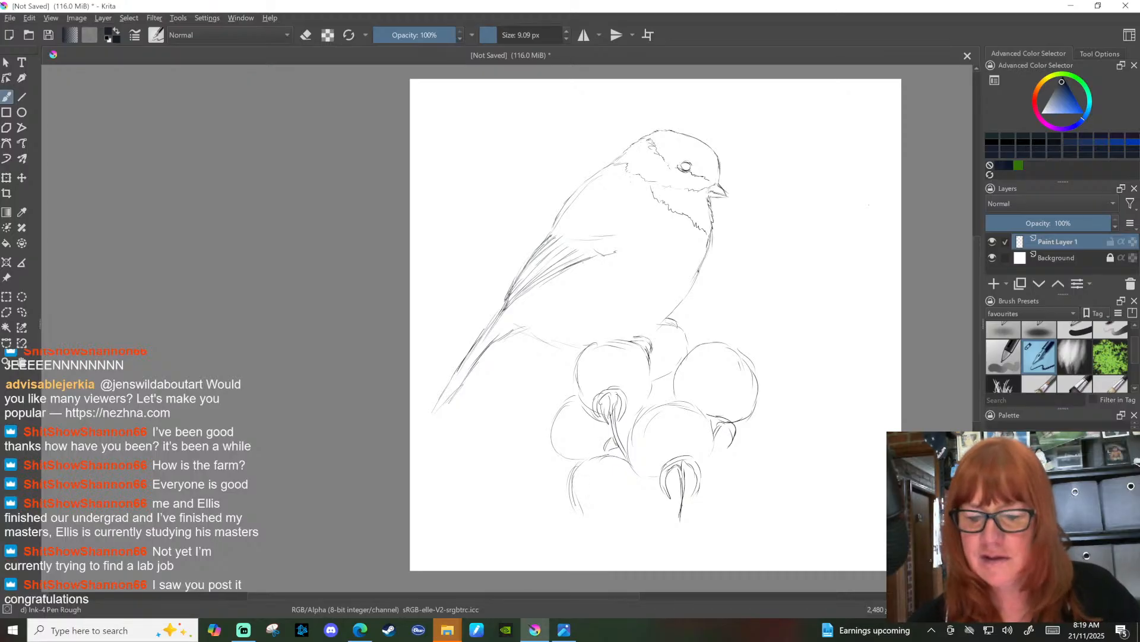
Step: Complete the lowest berry with a curled cap, sharpen the tip of the tail, and switch to erasing
mouse_move(579, 502)
mouse_down()
mouse_move(609, 528)
mouse_move(656, 507)
mouse_move(624, 536)
mouse_move(644, 538)
mouse_move(630, 532)
mouse_up()
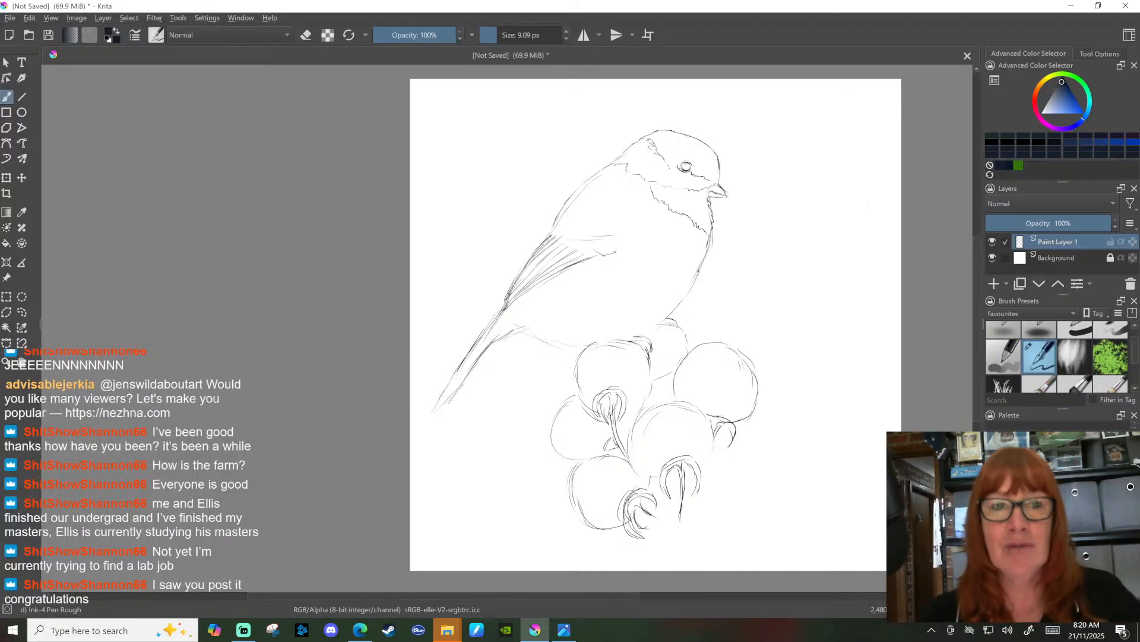
drag(453, 391, 439, 408)
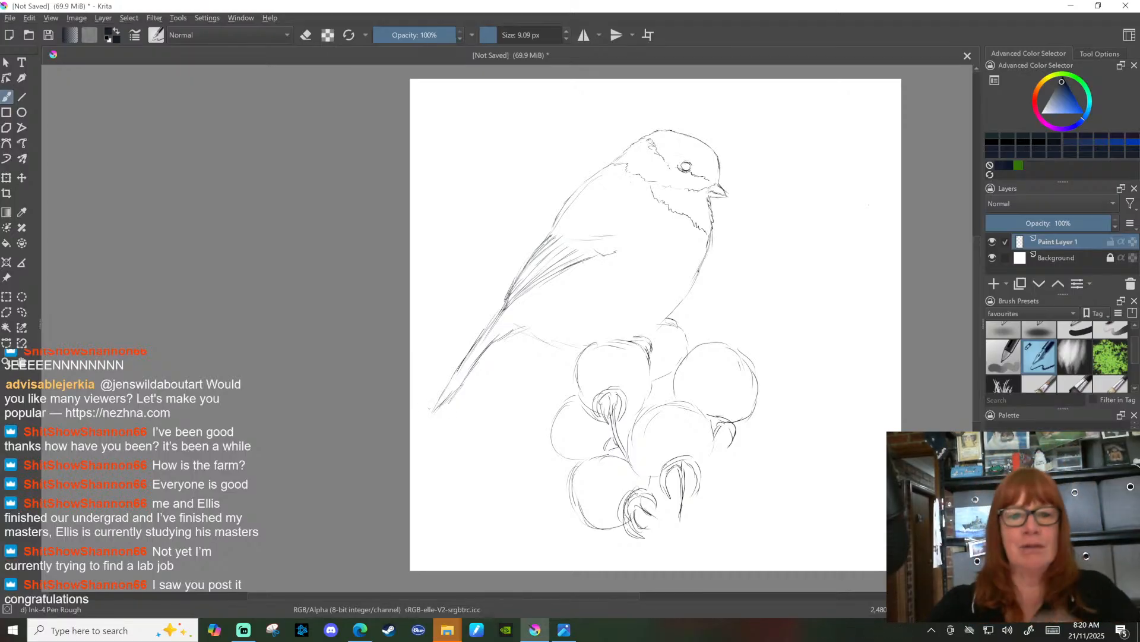
click(306, 35)
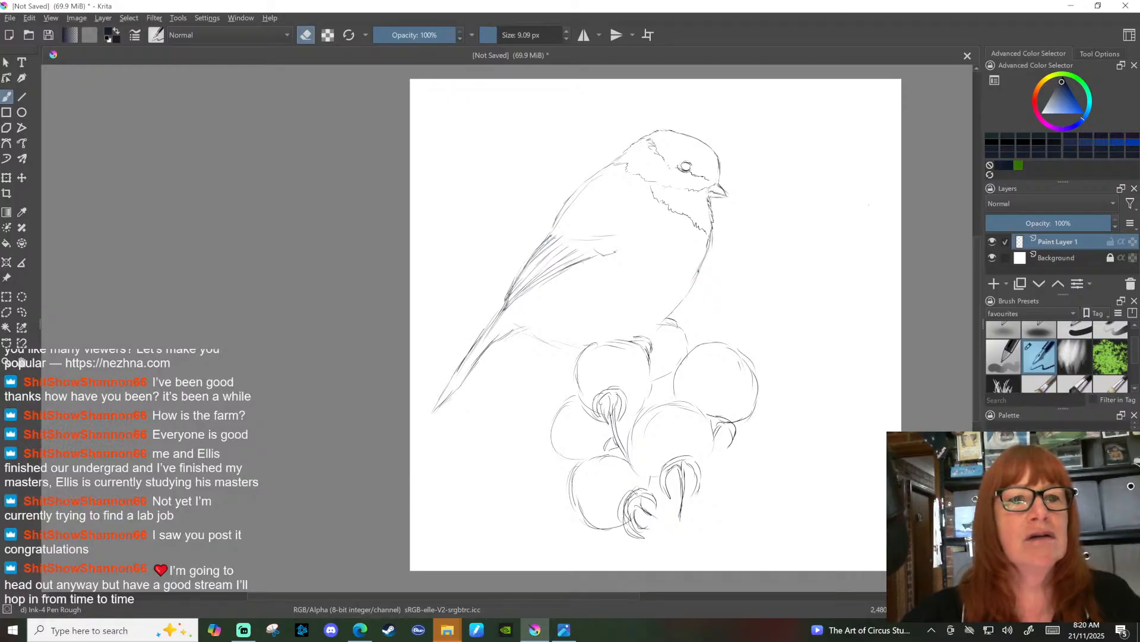
key(alt+Tab)
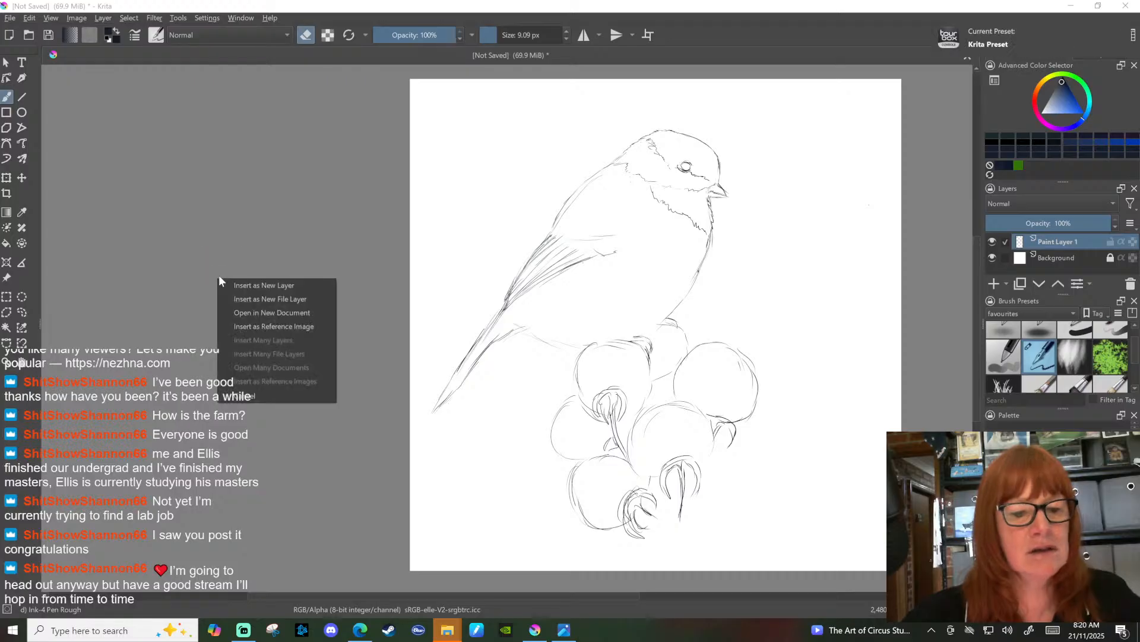
drag(20, 361, 218, 306)
click(219, 306)
drag(204, 134, 198, 283)
click(208, 290)
drag(203, 134, 205, 295)
key(Escape)
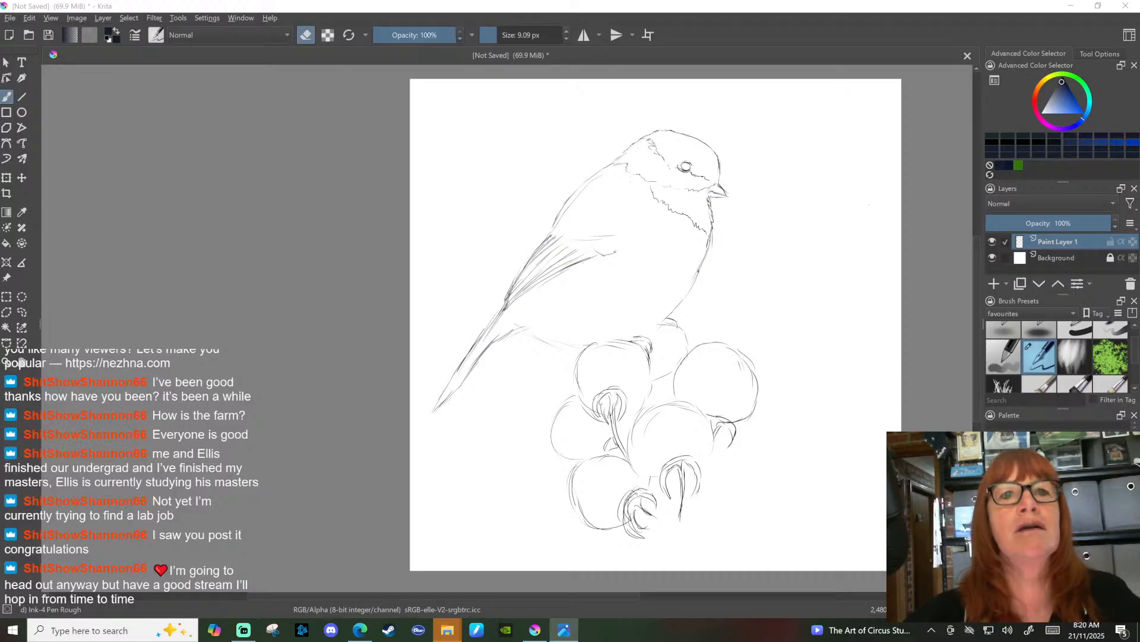
drag(198, 229, 294, 359)
key(Escape)
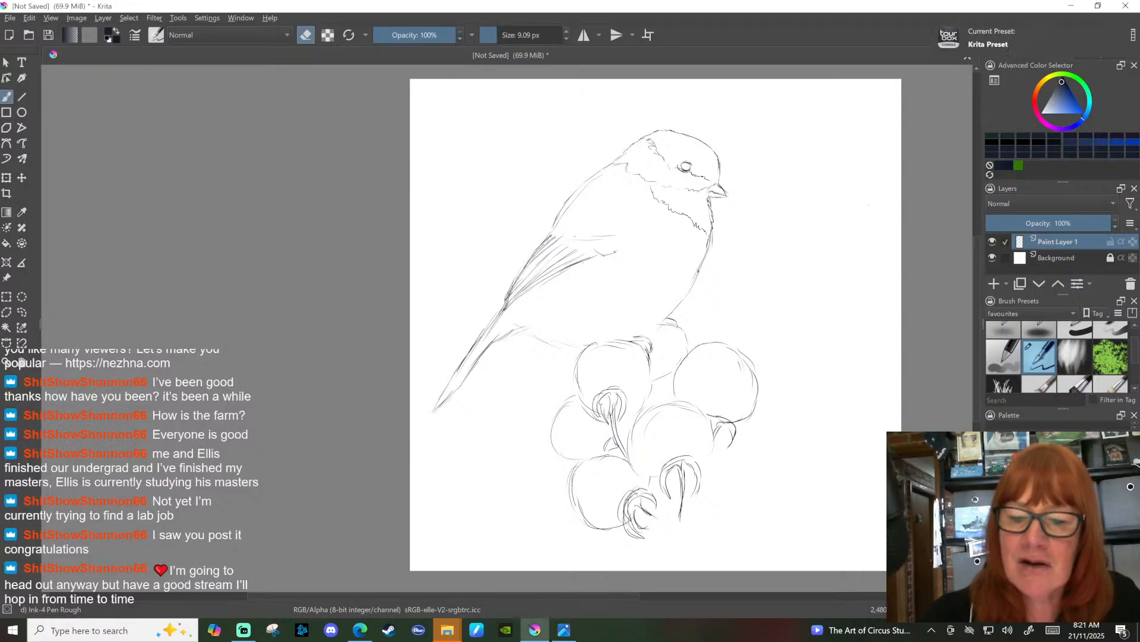
Step: Return to painting, add short feather strokes to the upper wing, and create a new paint layer above the sketch
key(e)
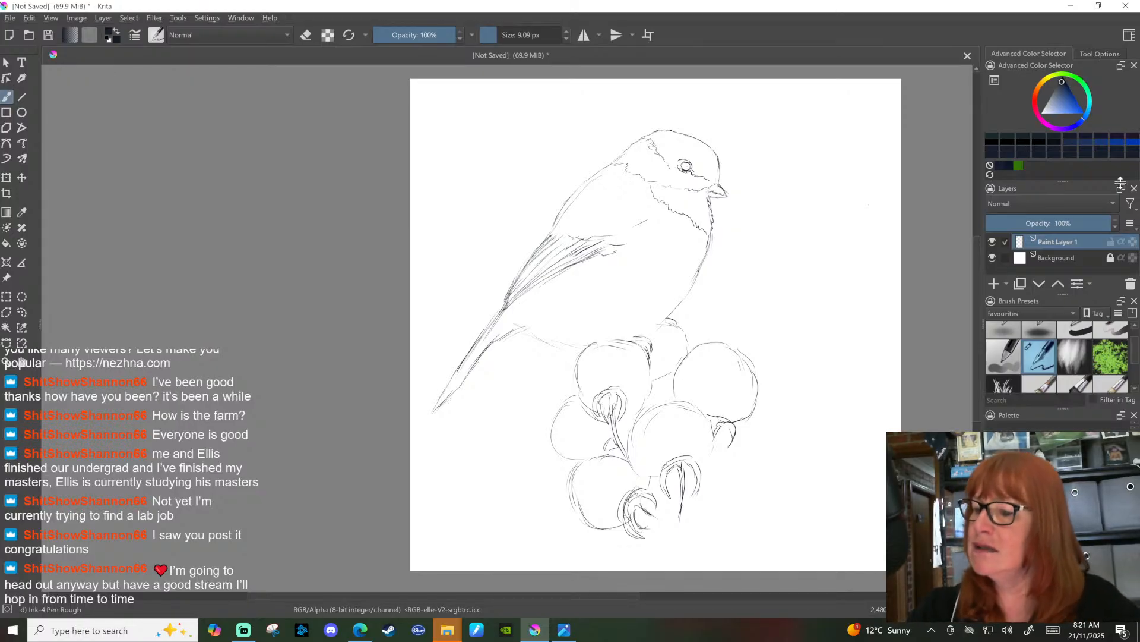
key(Insert)
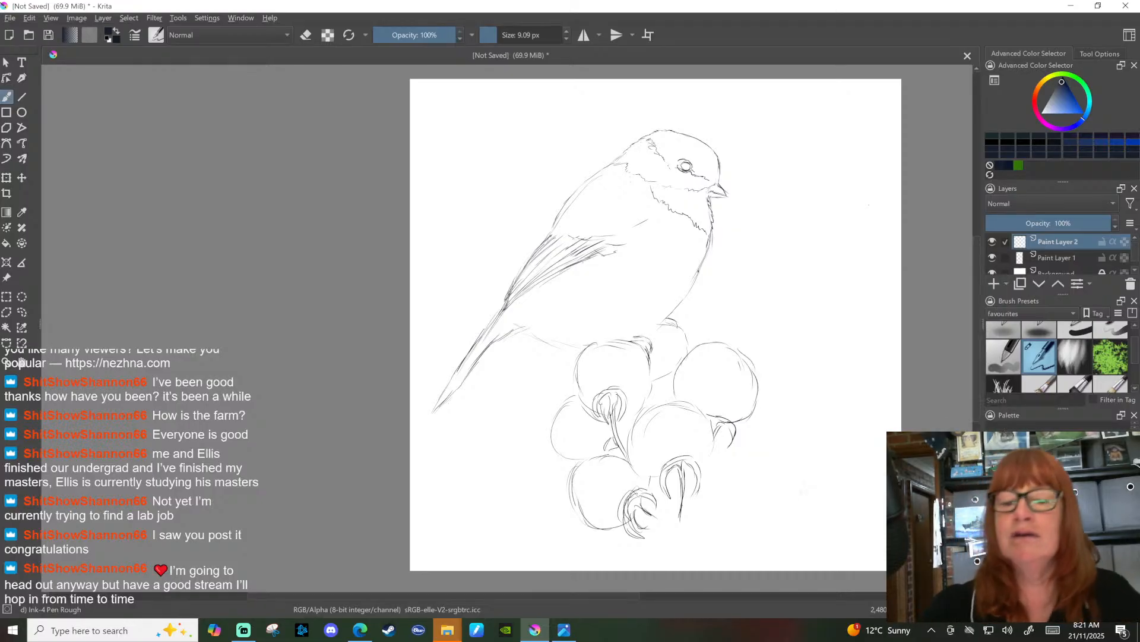
Step: Choose black and the Basic-1 brush at about 8.18 px, and fill in the bird's eye on Paint Layer 2
click(1007, 138)
scroll(1069, 354, up, 2)
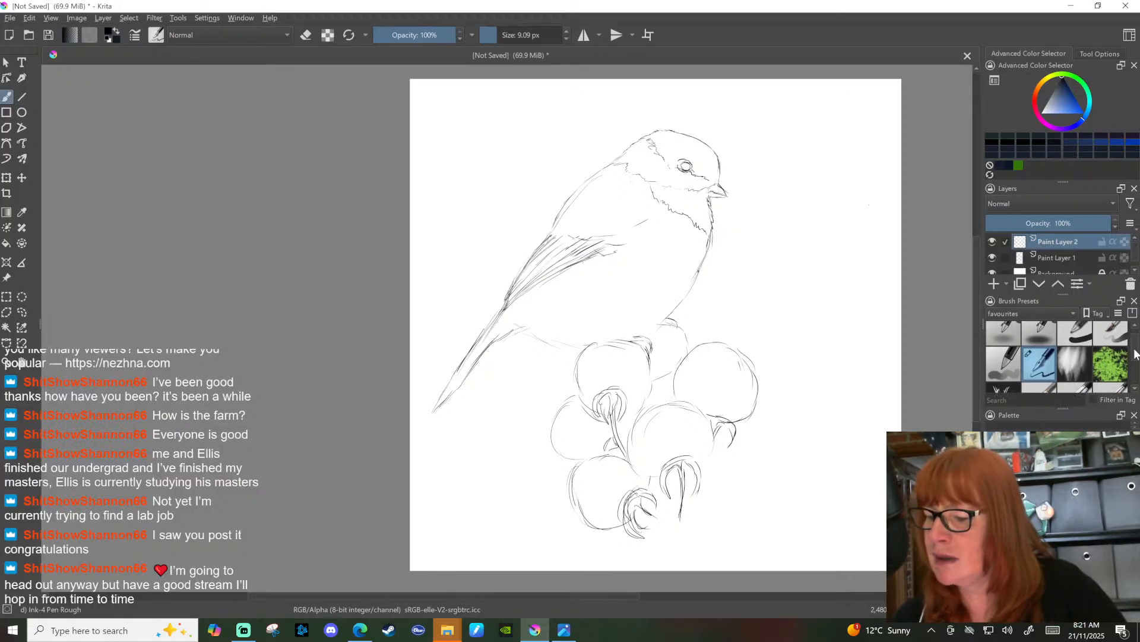
click(1076, 338)
mouse_move(1098, 340)
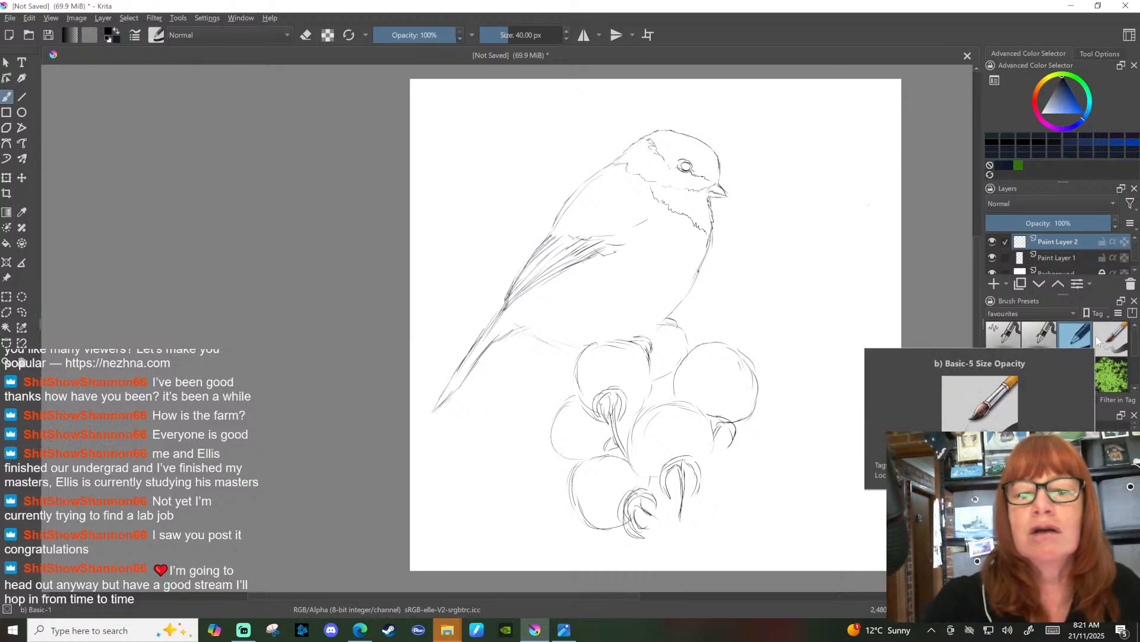
click(496, 37)
drag(682, 166, 687, 165)
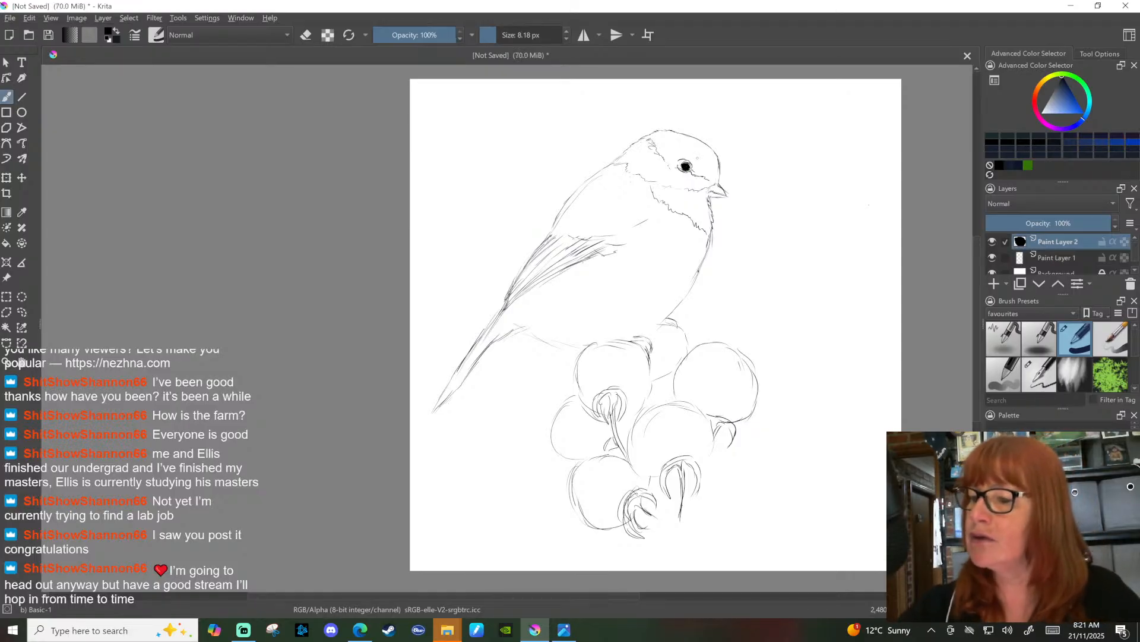
Step: Add a very pale lavender highlight to the black eye, and switch to the Ink-4 Pen Rough brush in eraser mode
click(1084, 144)
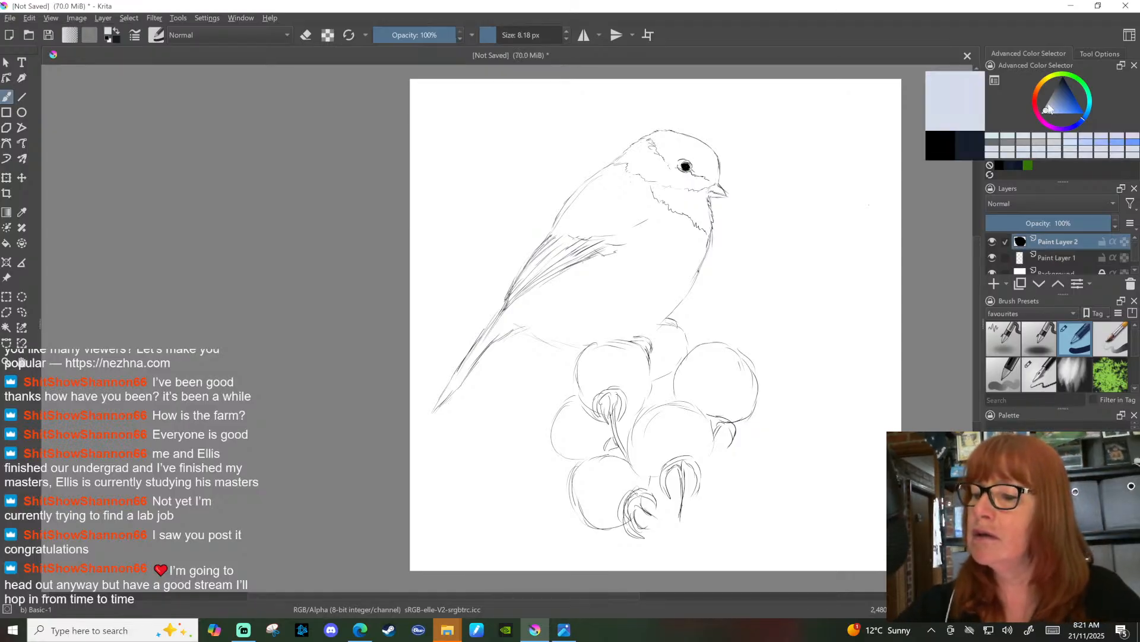
click(1134, 141)
click(1037, 367)
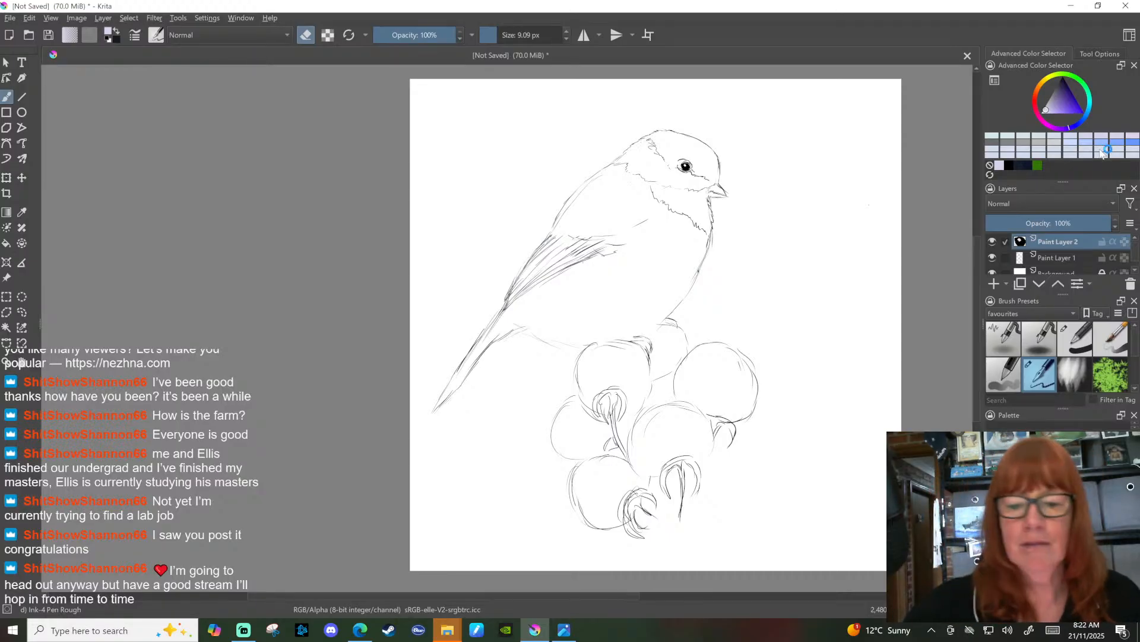
Step: Leave eraser mode, choose a very dark indigo, and add a short stroke at the crown of the bird's head
key(6)
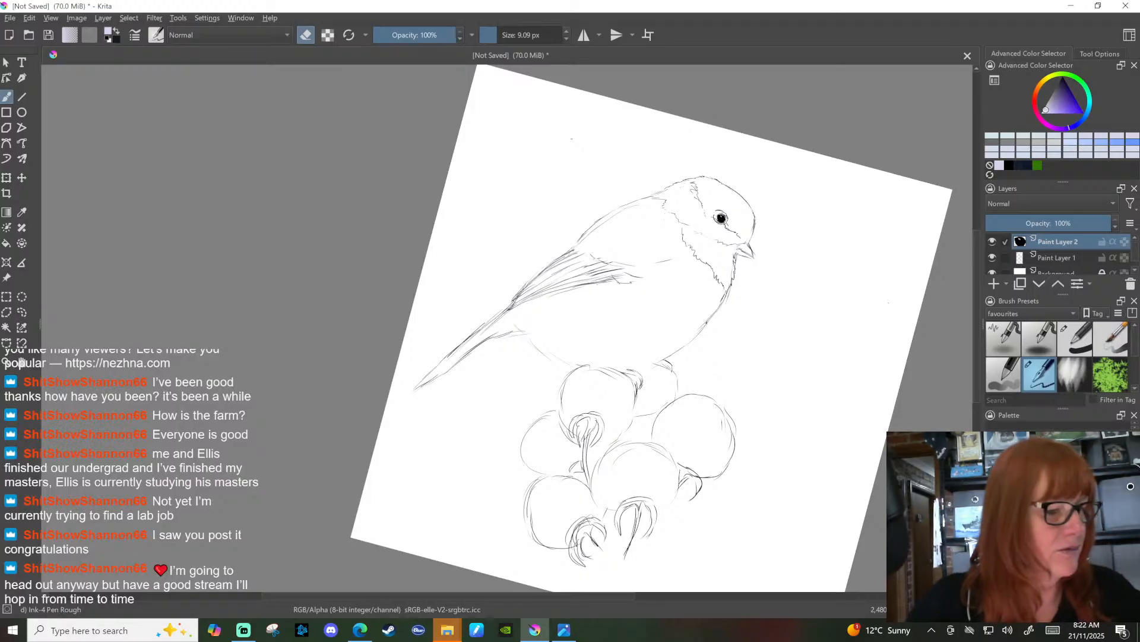
key(5)
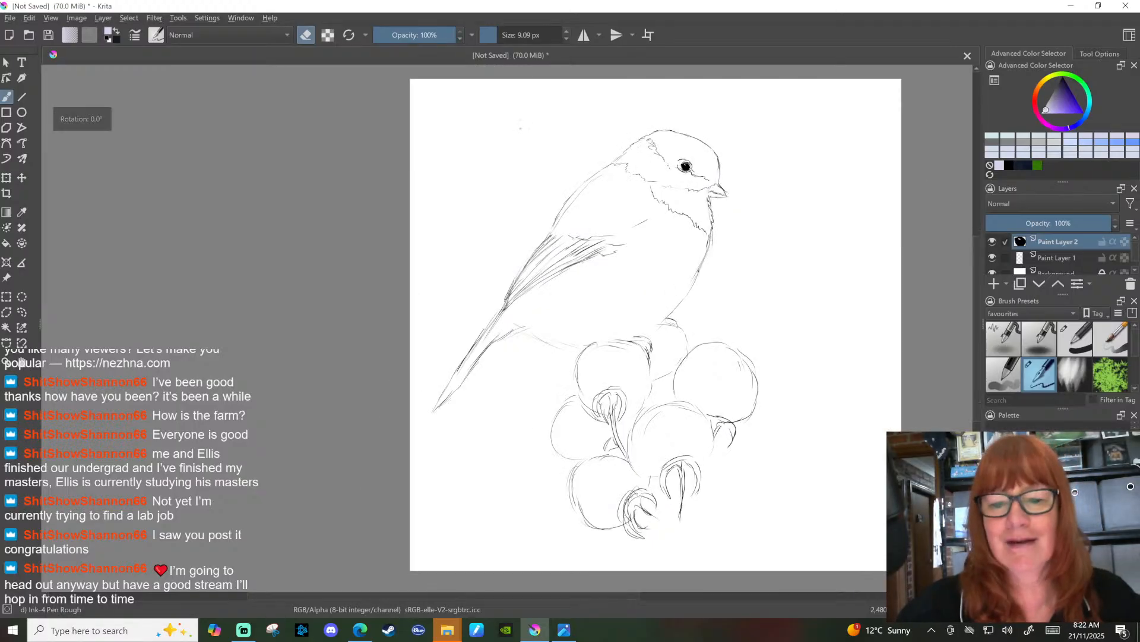
scroll(698, 107, up, 2)
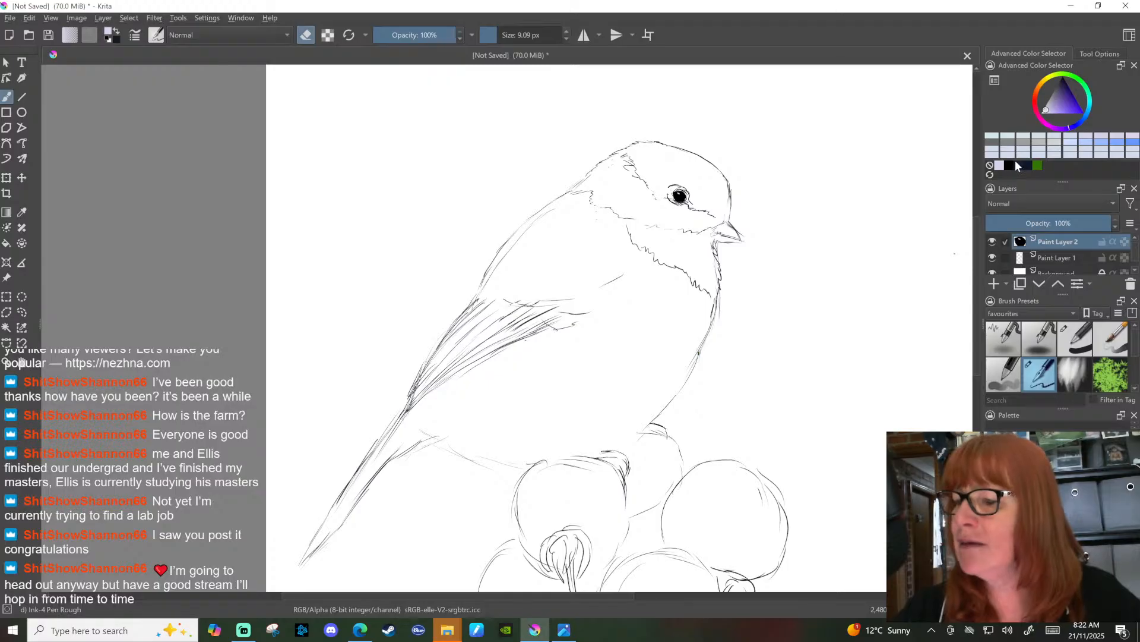
click(1069, 114)
key(e)
click(1063, 80)
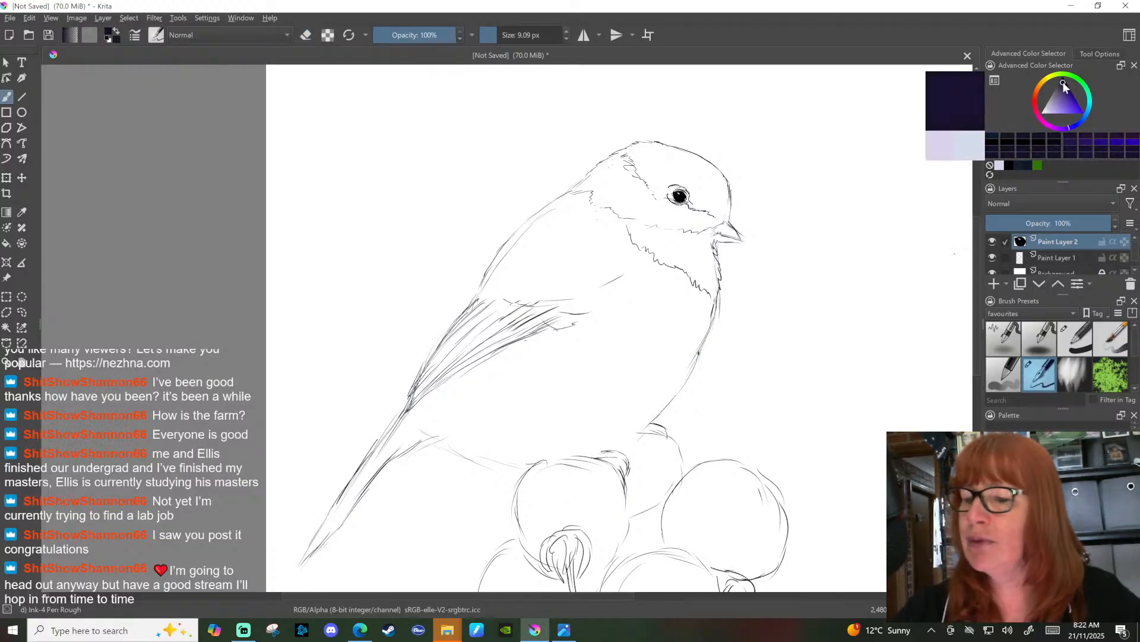
drag(643, 149, 659, 150)
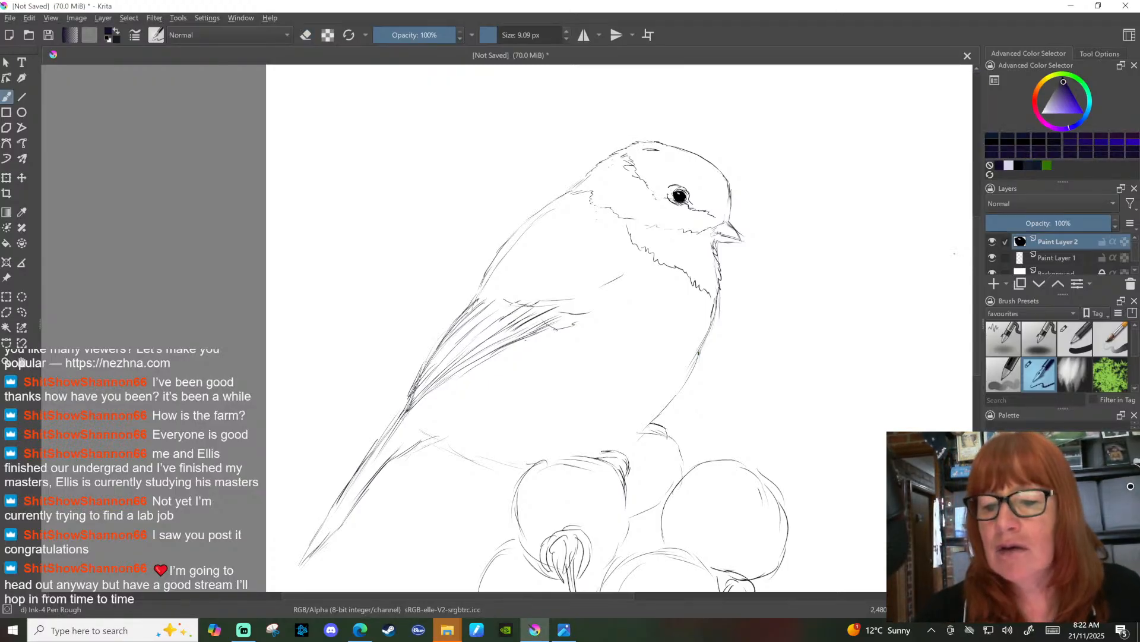
Step: Switch to the Basic-1 brush at about 25.67 px and fill most of the bird's cap with dark indigo
key(slash)
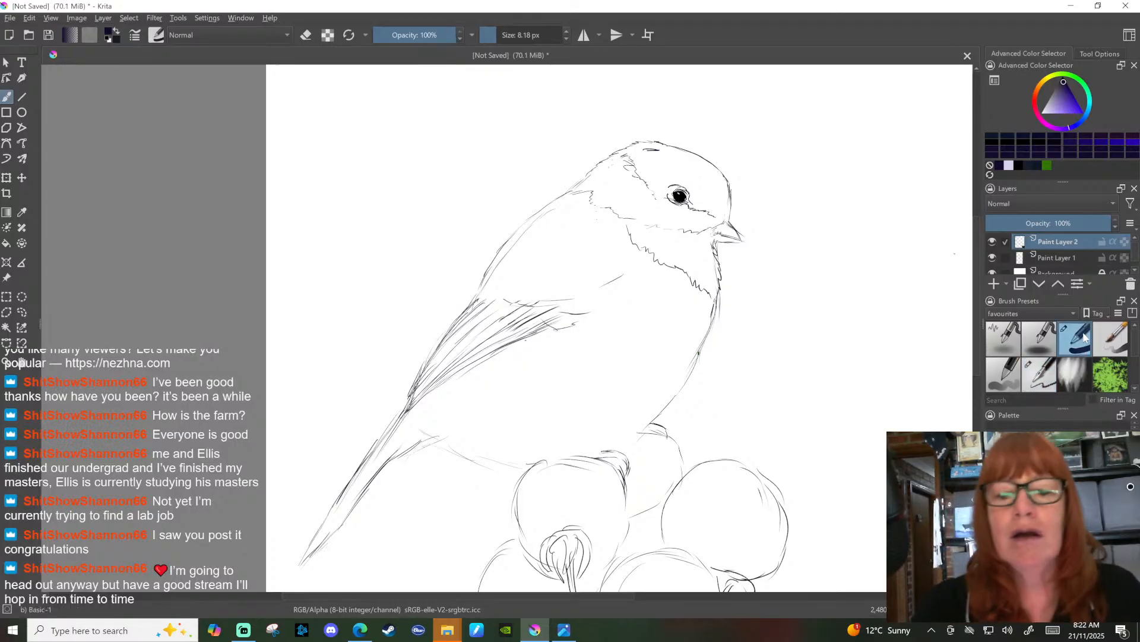
drag(493, 35, 509, 27)
mouse_move(644, 152)
mouse_down()
mouse_move(682, 156)
mouse_move(701, 165)
mouse_move(658, 159)
mouse_move(693, 161)
mouse_move(722, 182)
mouse_move(660, 172)
mouse_move(680, 175)
mouse_move(671, 187)
mouse_move(700, 173)
mouse_move(689, 197)
mouse_move(719, 190)
mouse_move(636, 149)
mouse_move(703, 164)
mouse_move(692, 157)
mouse_move(725, 184)
mouse_up()
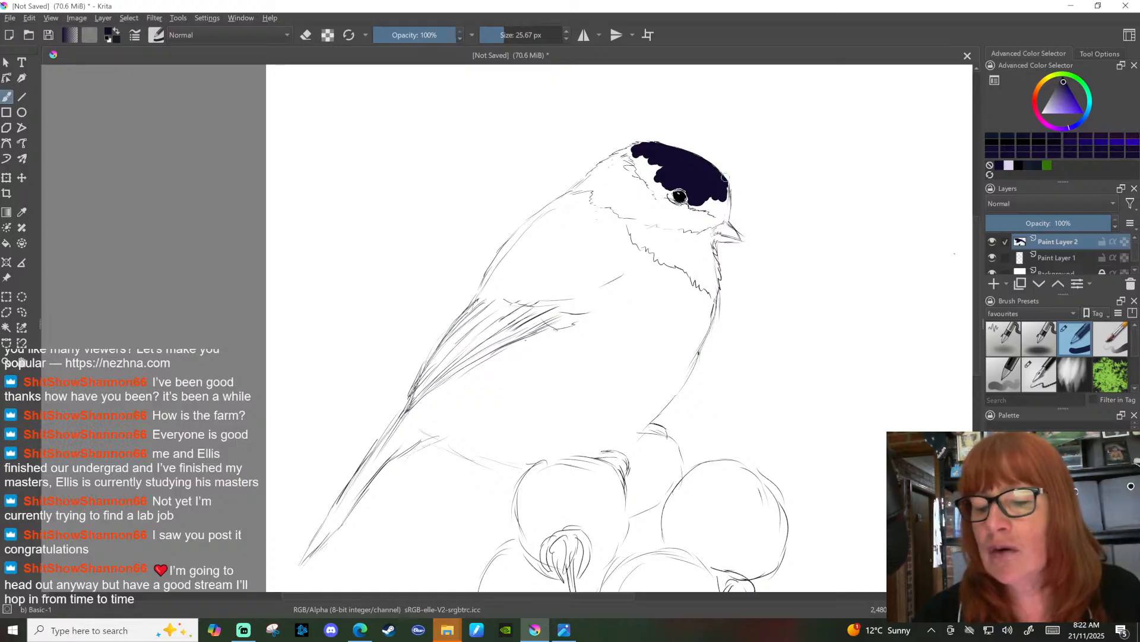
Step: Edge the nape with feathery strokes at about 2.18 px, and extend the cap down to the beak at about 17.38 px
click(501, 36)
drag(500, 37, 487, 35)
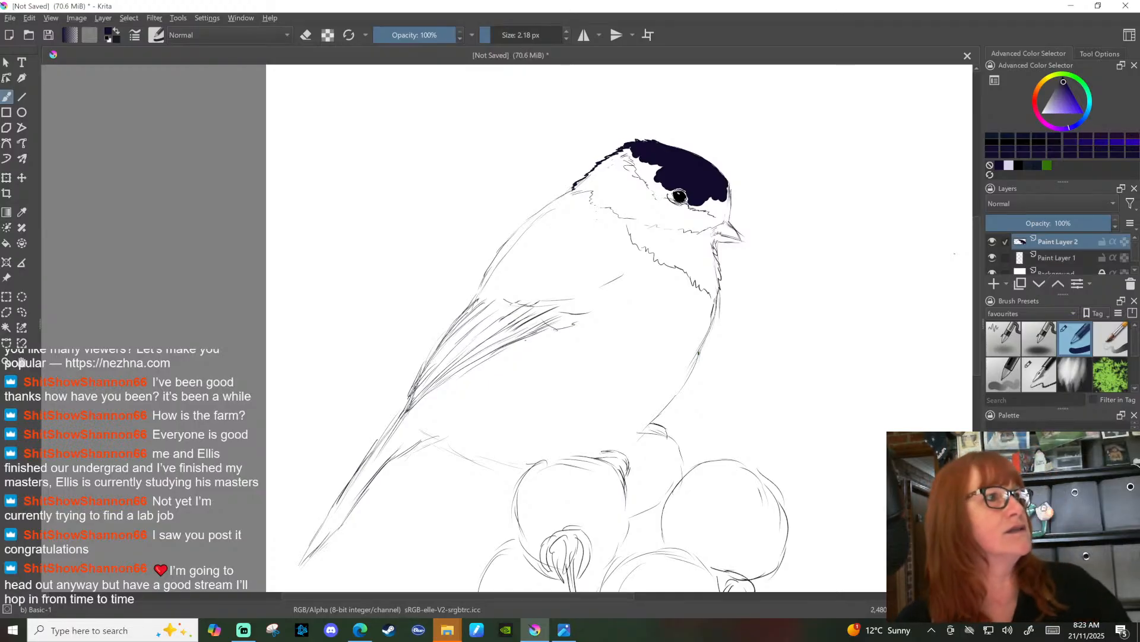
drag(495, 37, 506, 37)
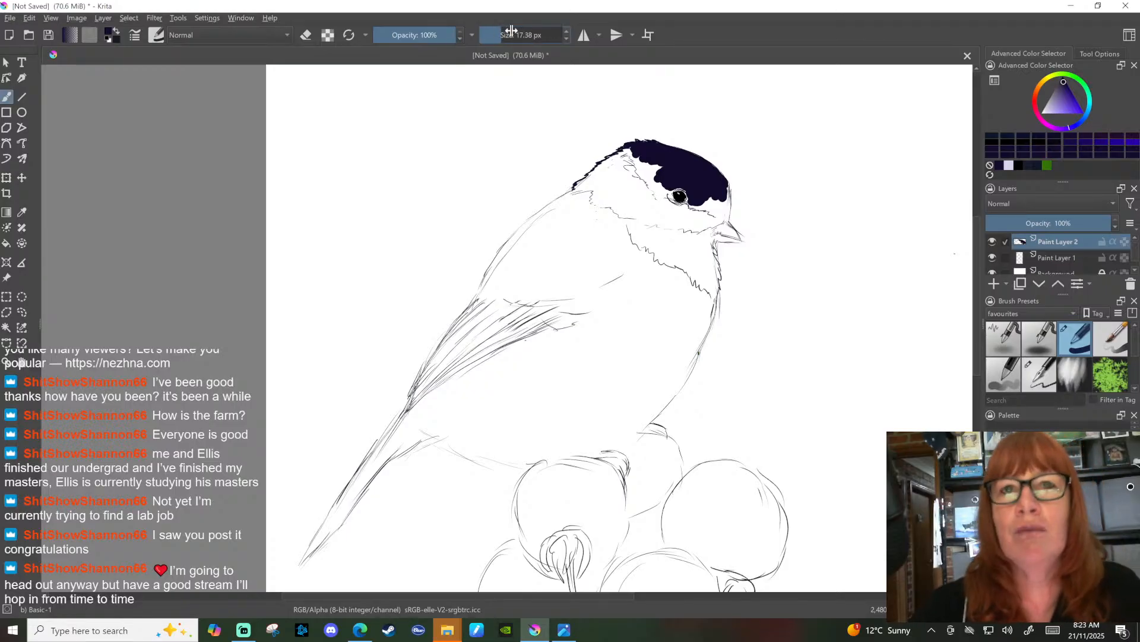
mouse_move(717, 192)
mouse_down()
mouse_move(728, 209)
mouse_move(726, 195)
mouse_move(695, 204)
mouse_move(720, 212)
mouse_up()
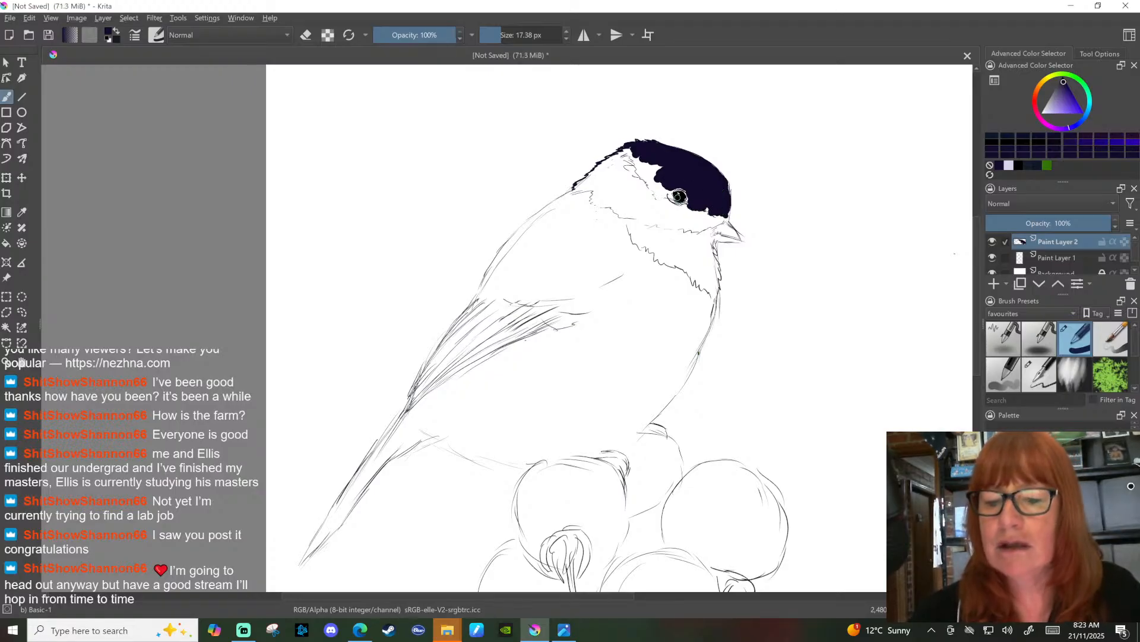
Step: Fill the bird's throat bib with dark indigo, and refine the ragged edges with the brush at about 3.97 px
mouse_move(637, 217)
mouse_down()
mouse_move(627, 217)
mouse_move(708, 247)
mouse_up()
mouse_move(635, 225)
mouse_down()
mouse_move(699, 243)
mouse_move(713, 274)
mouse_move(675, 249)
mouse_move(660, 254)
mouse_move(697, 258)
mouse_move(715, 290)
mouse_up()
drag(502, 35, 490, 39)
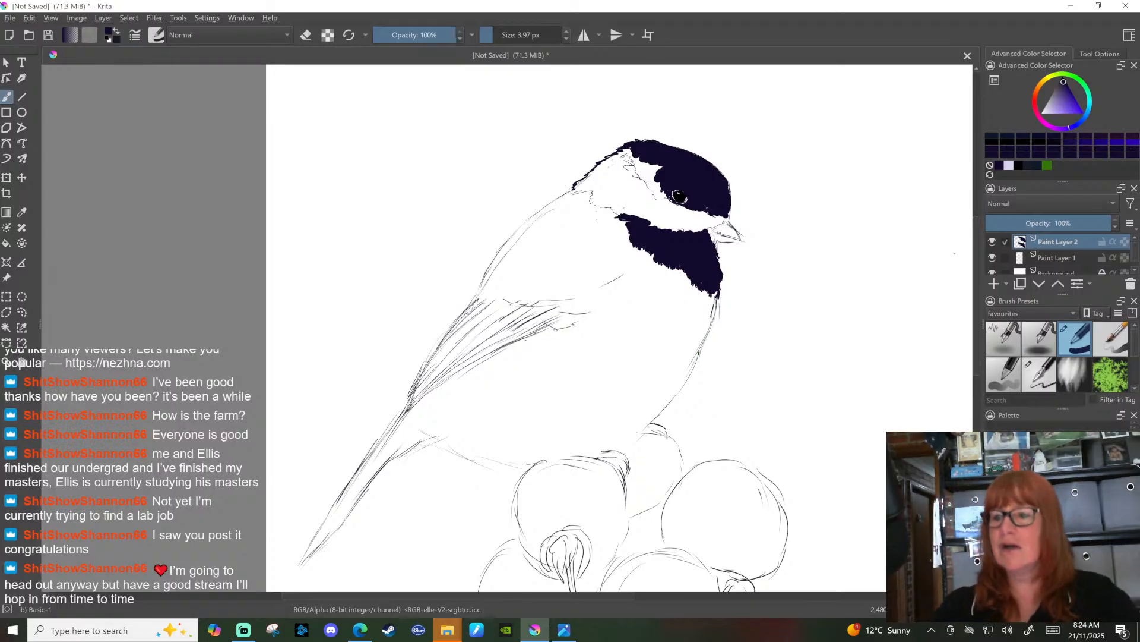
Step: Choose a muted grey-violet, enlarge the brush to about 29.61 px, and fill the bird's back and shoulder area
click(1061, 87)
drag(1061, 87, 1063, 89)
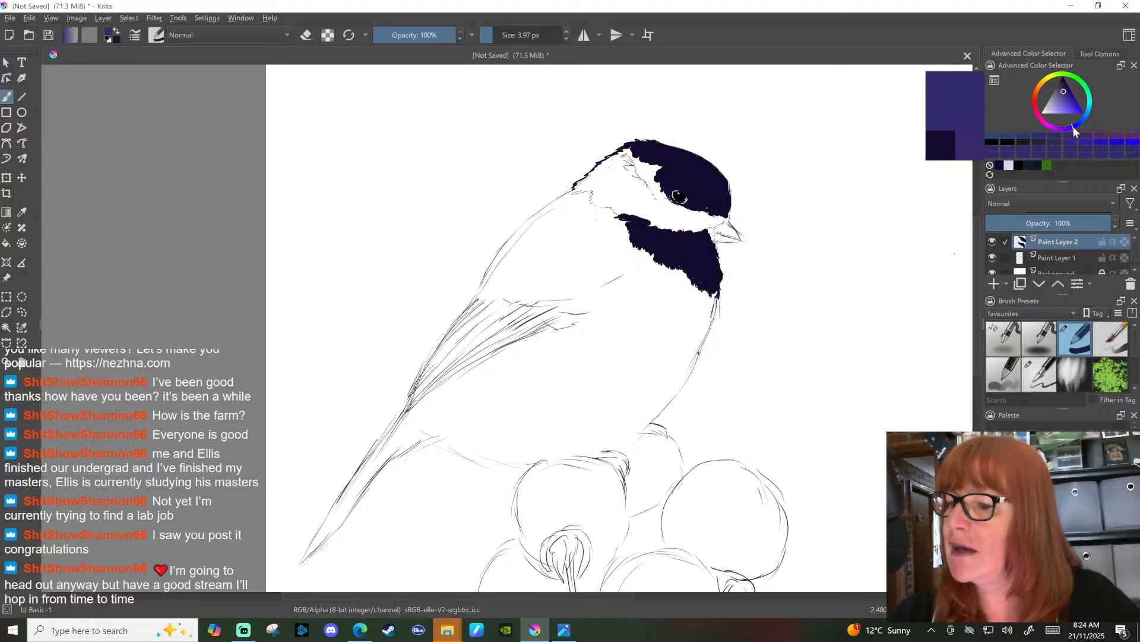
drag(1065, 89, 1057, 92)
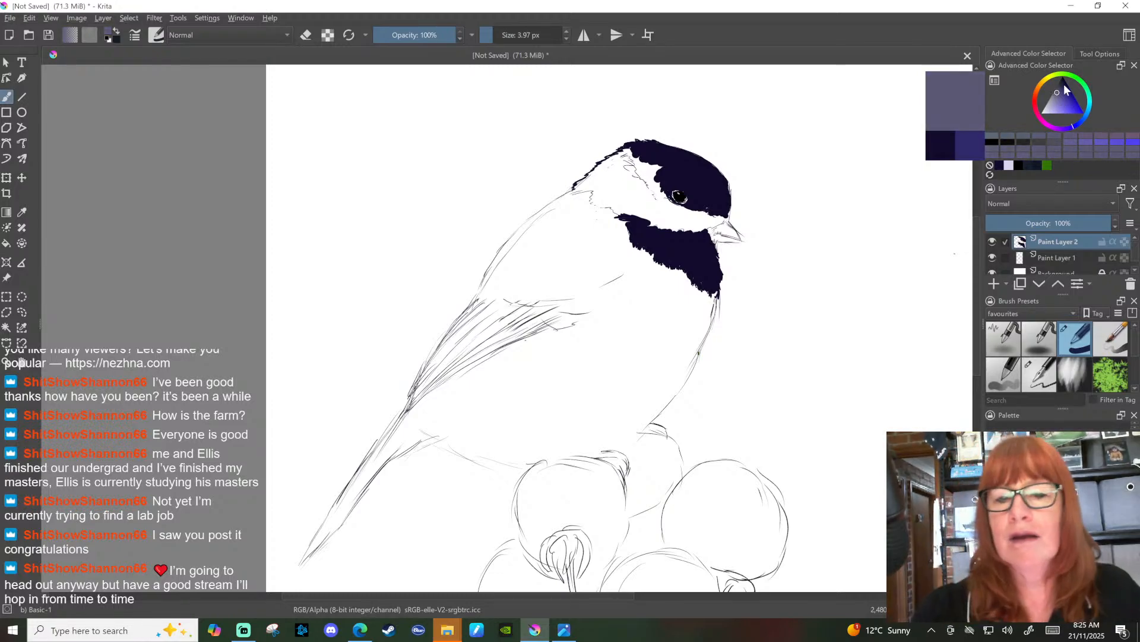
drag(493, 35, 507, 35)
mouse_move(574, 208)
mouse_down()
mouse_move(533, 247)
mouse_move(574, 208)
mouse_move(567, 223)
mouse_move(596, 226)
mouse_move(579, 238)
mouse_move(623, 232)
mouse_move(606, 271)
mouse_up()
mouse_move(563, 202)
mouse_down()
mouse_move(489, 278)
mouse_move(491, 265)
mouse_move(484, 292)
mouse_up()
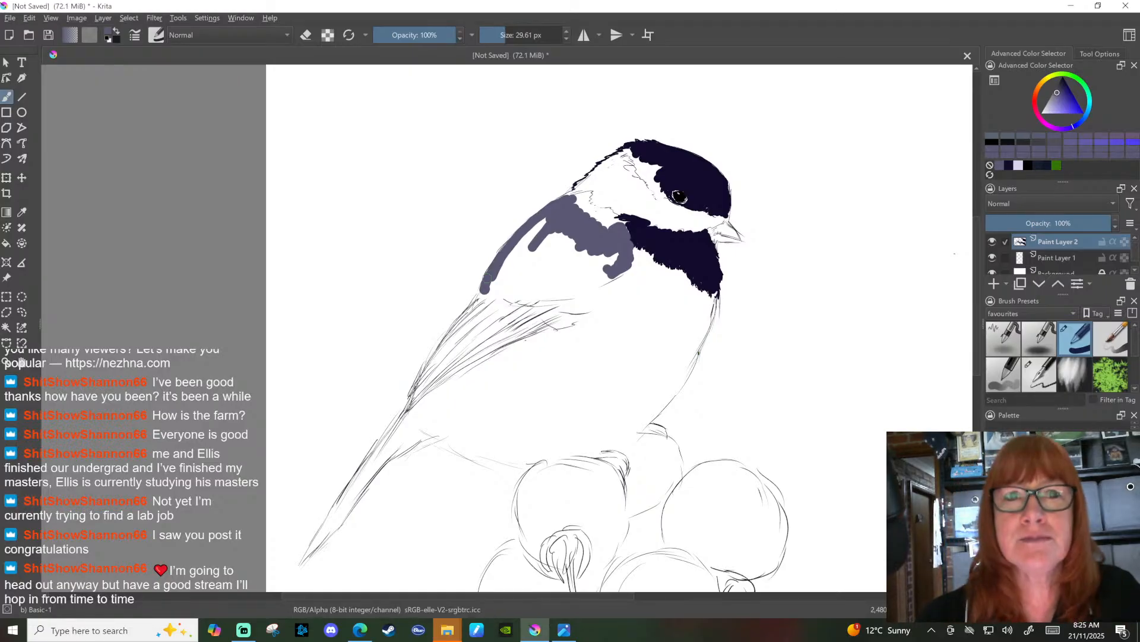
mouse_move(498, 288)
mouse_down()
mouse_move(585, 288)
mouse_move(616, 268)
mouse_move(594, 278)
mouse_move(616, 253)
mouse_move(557, 277)
mouse_move(551, 250)
mouse_move(572, 237)
mouse_move(544, 256)
mouse_move(560, 235)
mouse_move(537, 249)
mouse_move(556, 223)
mouse_move(532, 241)
mouse_move(528, 231)
mouse_move(507, 274)
mouse_move(533, 253)
mouse_move(543, 256)
mouse_move(517, 278)
mouse_move(563, 277)
mouse_move(527, 283)
mouse_move(563, 290)
mouse_up()
mouse_move(577, 205)
mouse_down()
mouse_move(585, 195)
mouse_move(607, 220)
mouse_up()
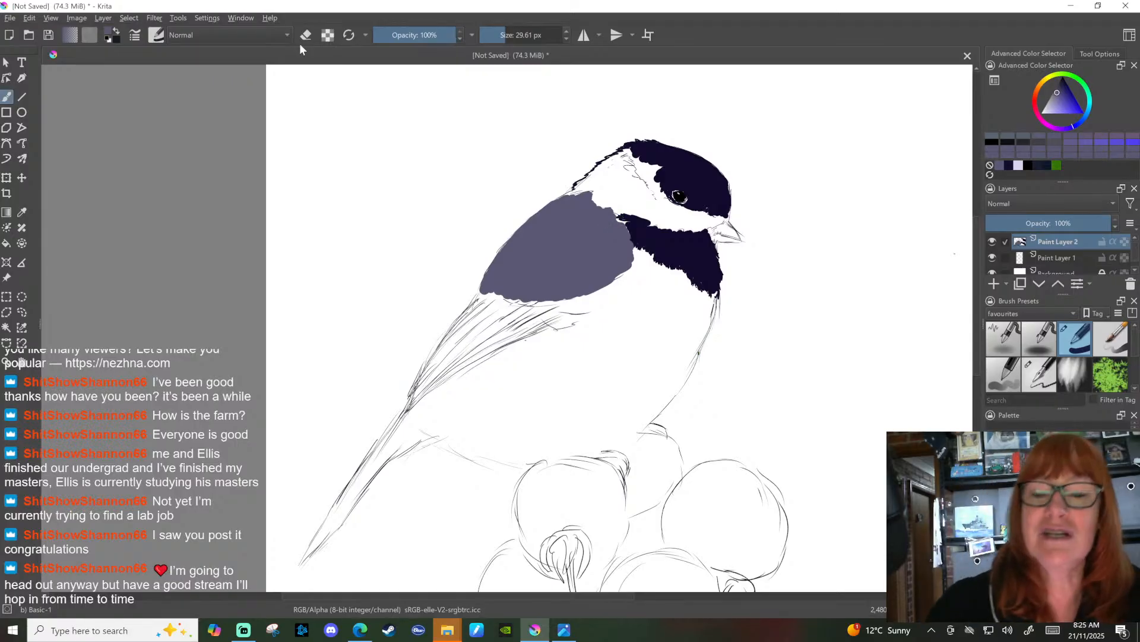
Step: Reduce the brush to about 5.83 px, tidy the edge of the back, and block in the tail with grey-violet strokes
drag(510, 36, 494, 39)
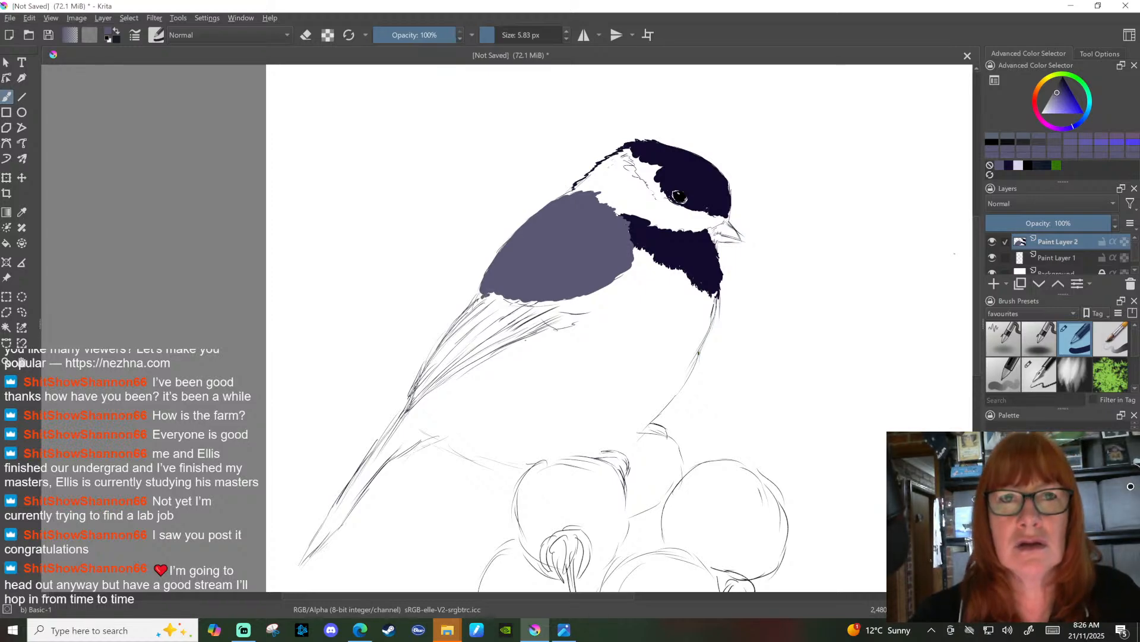
drag(414, 428, 378, 463)
drag(405, 424, 347, 490)
mouse_move(363, 469)
mouse_down()
mouse_move(343, 498)
mouse_move(399, 414)
mouse_up()
mouse_move(345, 491)
mouse_down()
mouse_move(300, 563)
mouse_move(345, 514)
mouse_up()
drag(332, 532, 319, 548)
drag(353, 502, 341, 517)
drag(373, 479, 354, 504)
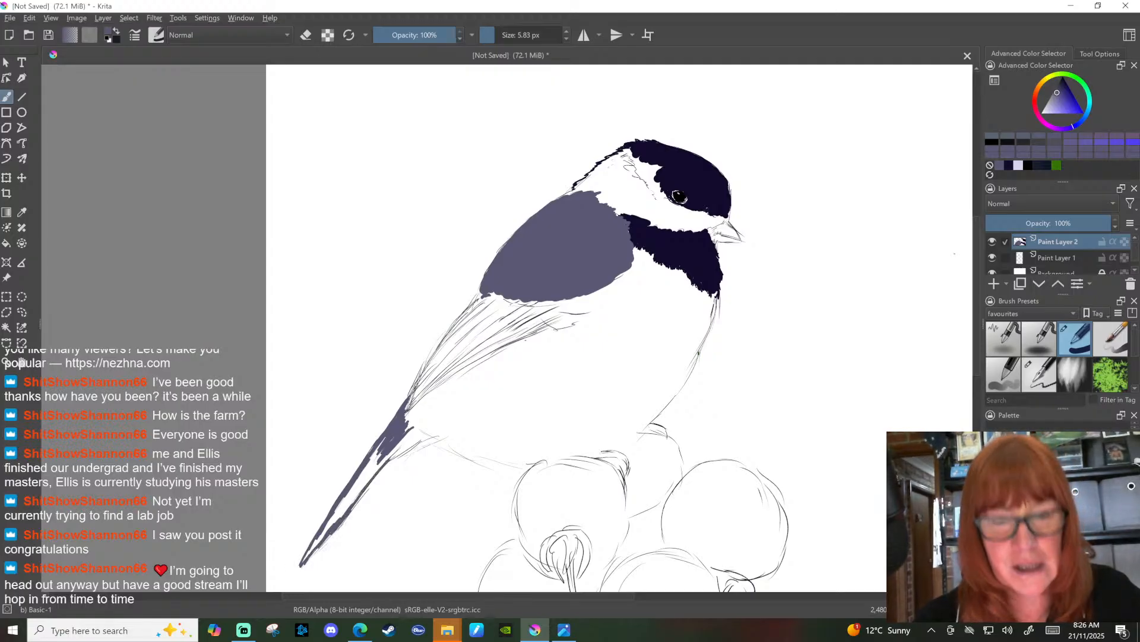
Step: Fill the remaining gaps in the tail, and paint a grey-violet strip along the lower edge of the wing
mouse_move(406, 435)
mouse_down()
mouse_move(365, 466)
mouse_move(376, 469)
mouse_move(353, 499)
mouse_up()
drag(369, 462, 322, 537)
drag(346, 500, 324, 534)
drag(333, 521, 317, 542)
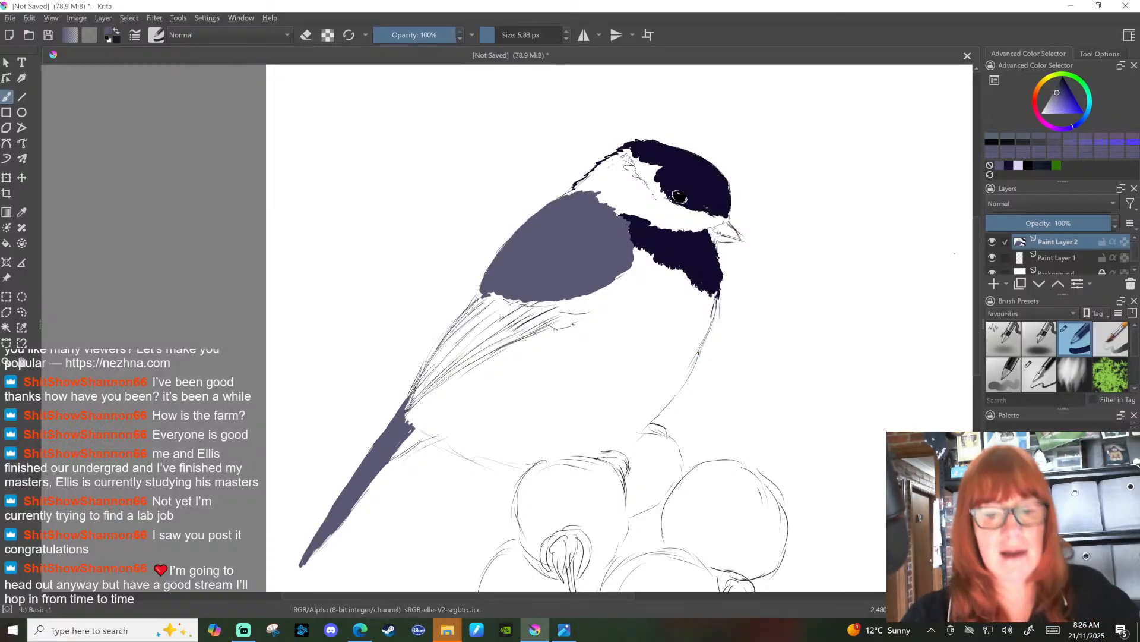
mouse_move(427, 393)
mouse_down()
mouse_move(407, 416)
mouse_move(422, 402)
mouse_up()
mouse_move(483, 359)
mouse_down()
mouse_move(425, 399)
mouse_move(571, 316)
mouse_move(573, 303)
mouse_up()
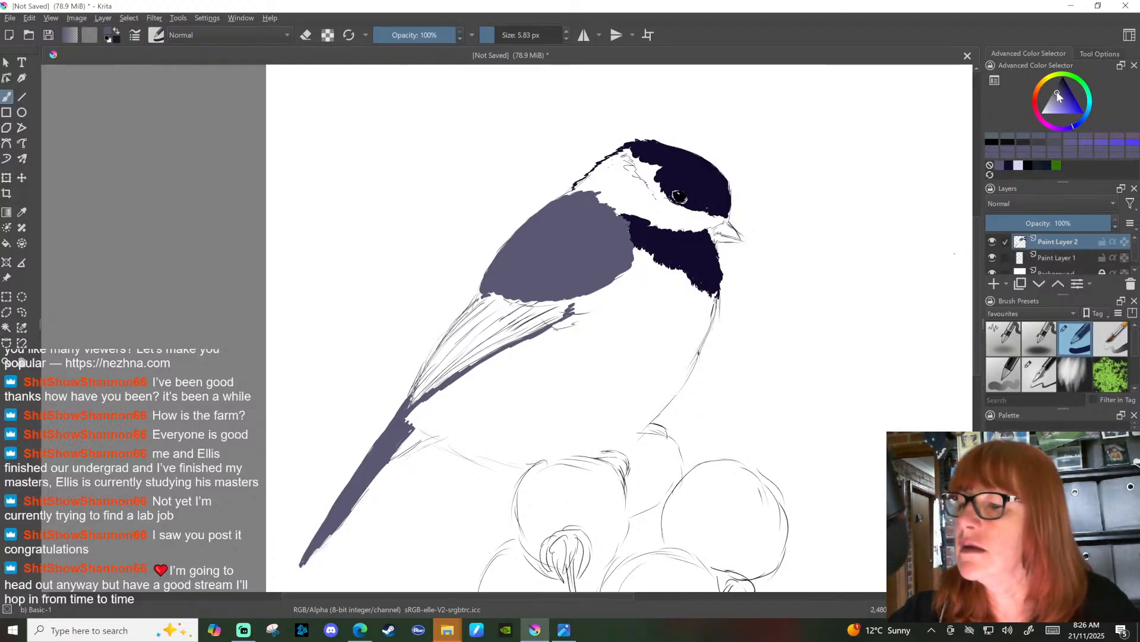
Step: Choose a muted tan and outline the top of the belly along the shoulder and the wing's lower edge
click(1039, 79)
drag(1062, 111, 1065, 101)
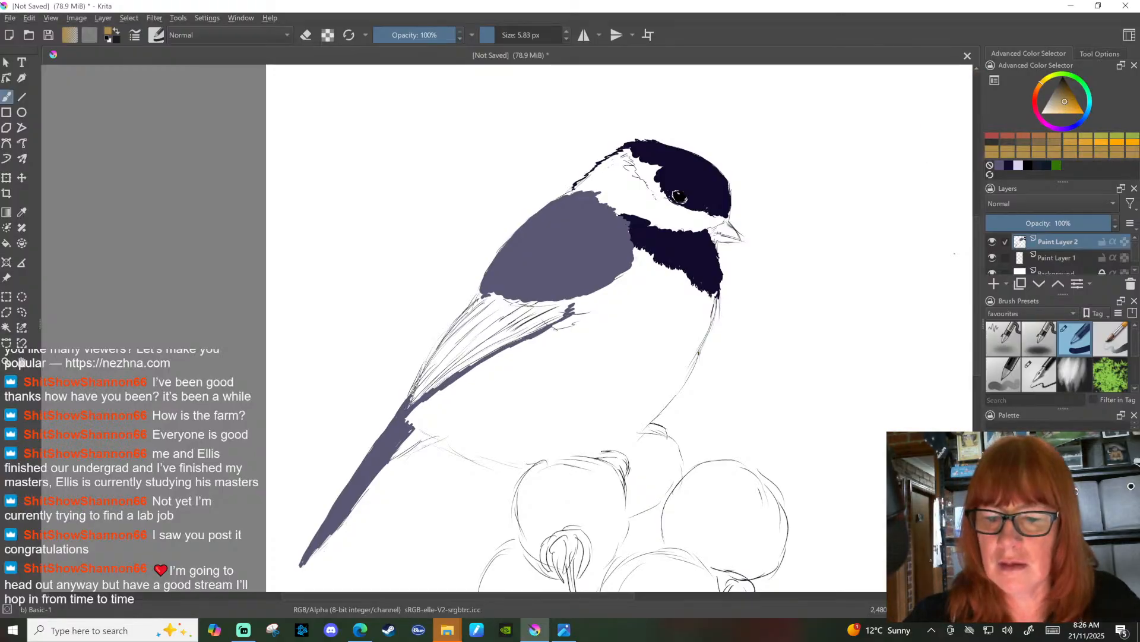
drag(635, 251, 625, 274)
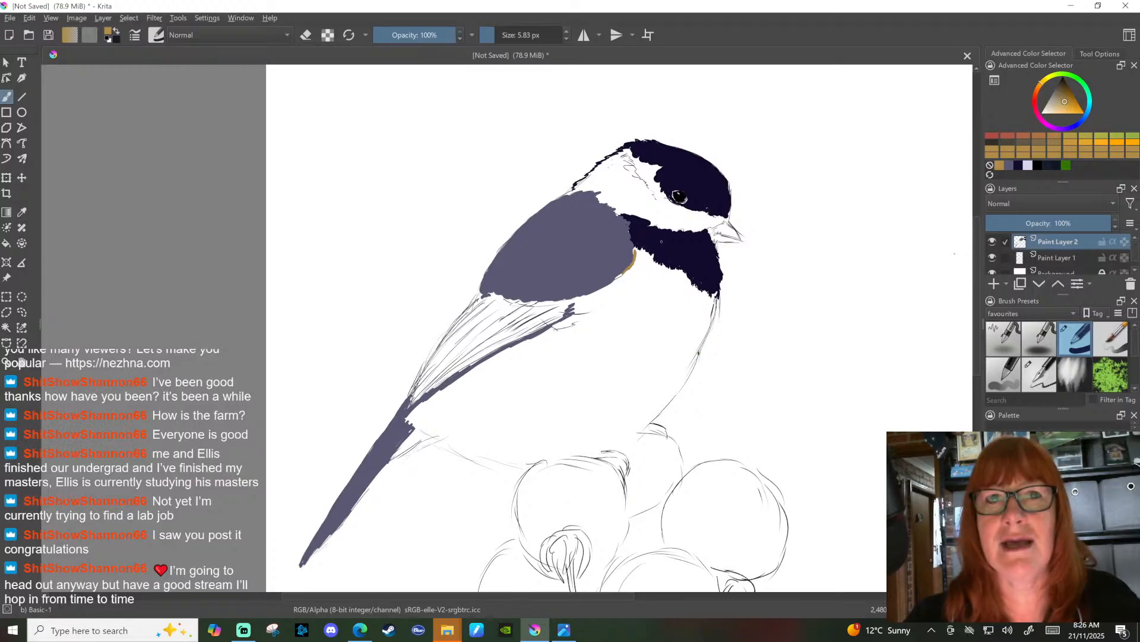
drag(1065, 106, 1057, 101)
drag(625, 274, 583, 299)
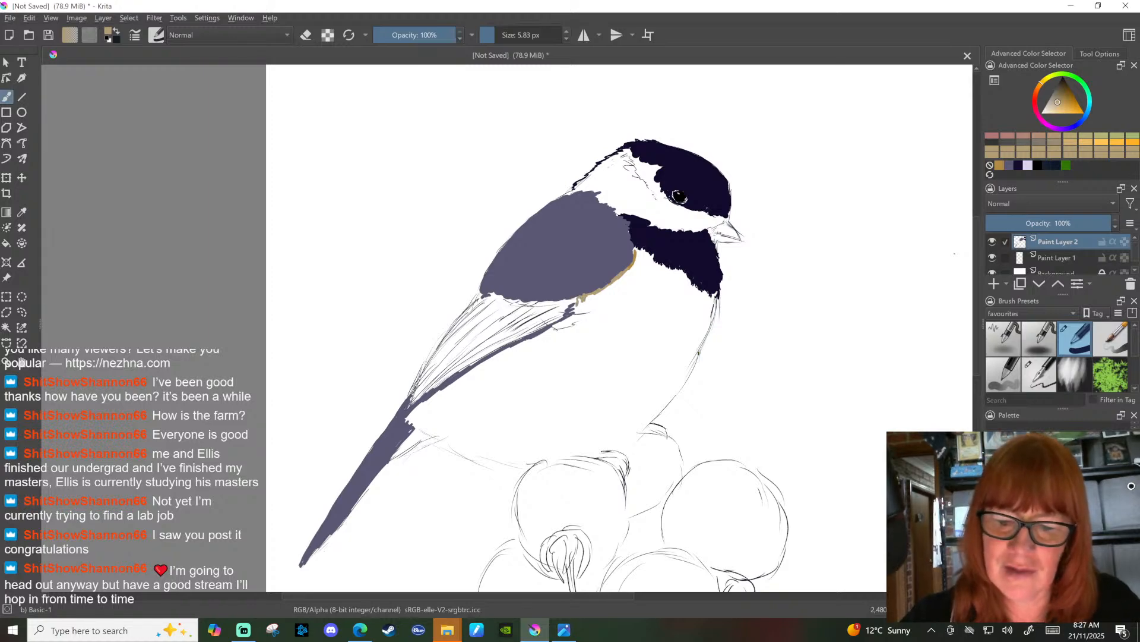
drag(574, 312, 565, 323)
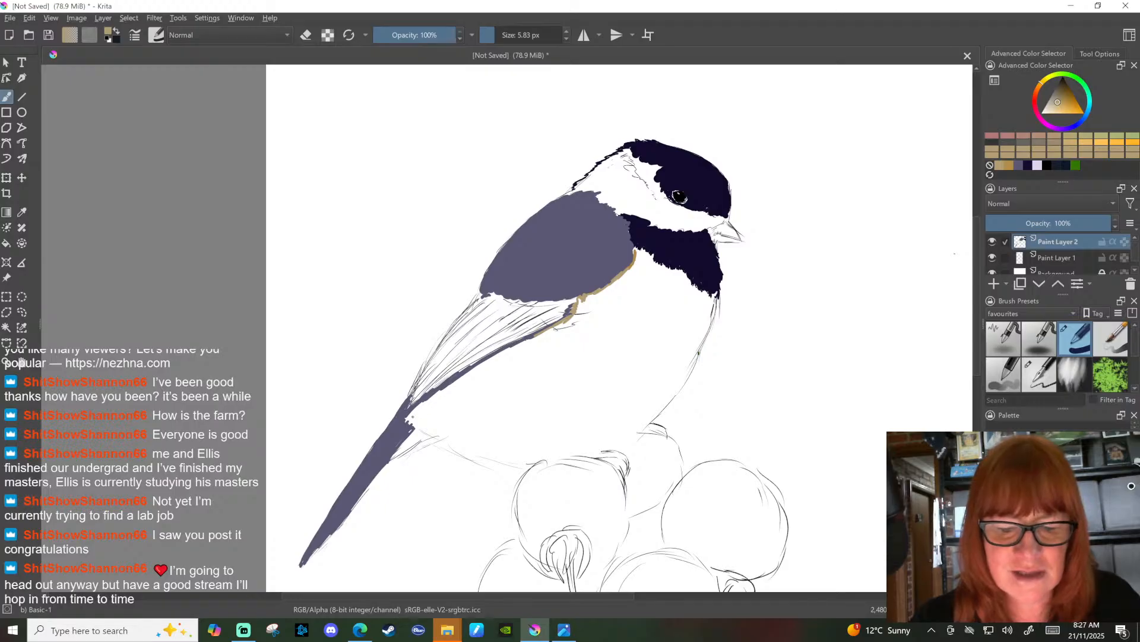
drag(413, 409, 535, 334)
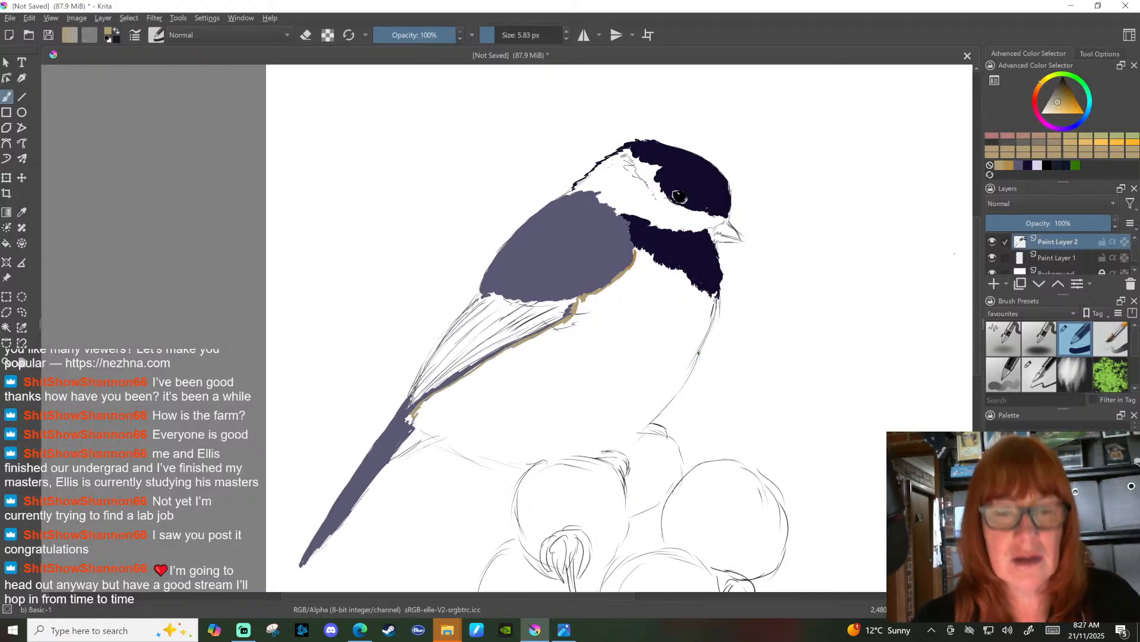
Step: Complete the tan outline around the underside, breast and bib, flood-fill the belly with tan, and return to the brush
mouse_move(416, 422)
mouse_down()
mouse_move(455, 425)
mouse_move(510, 461)
mouse_up()
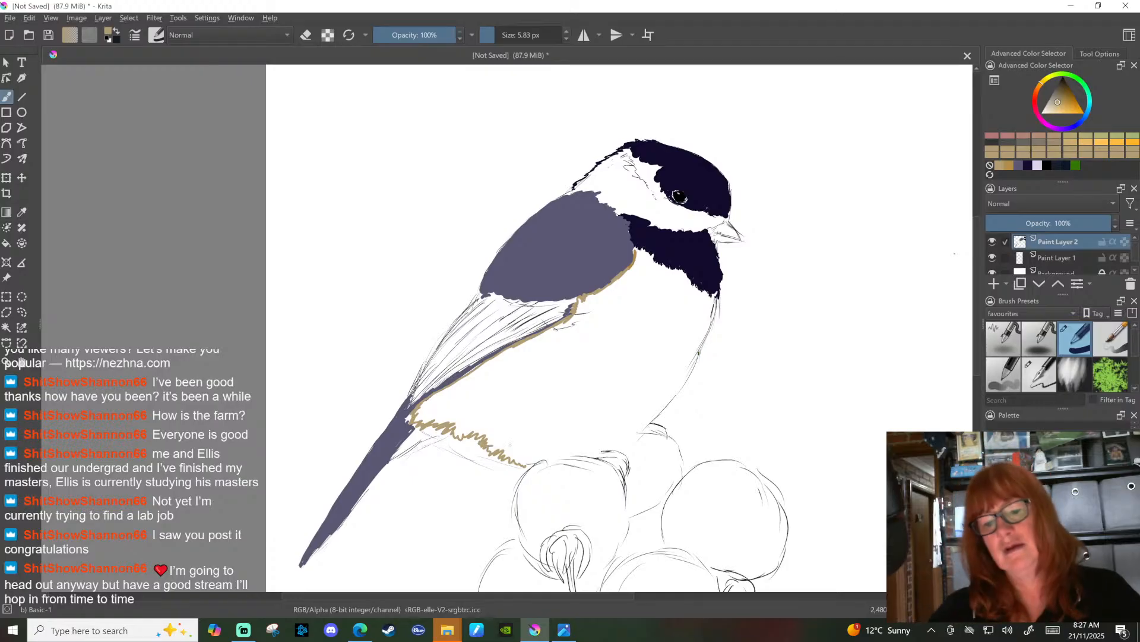
mouse_move(538, 461)
mouse_down()
mouse_move(636, 437)
mouse_move(682, 386)
mouse_move(718, 305)
mouse_up()
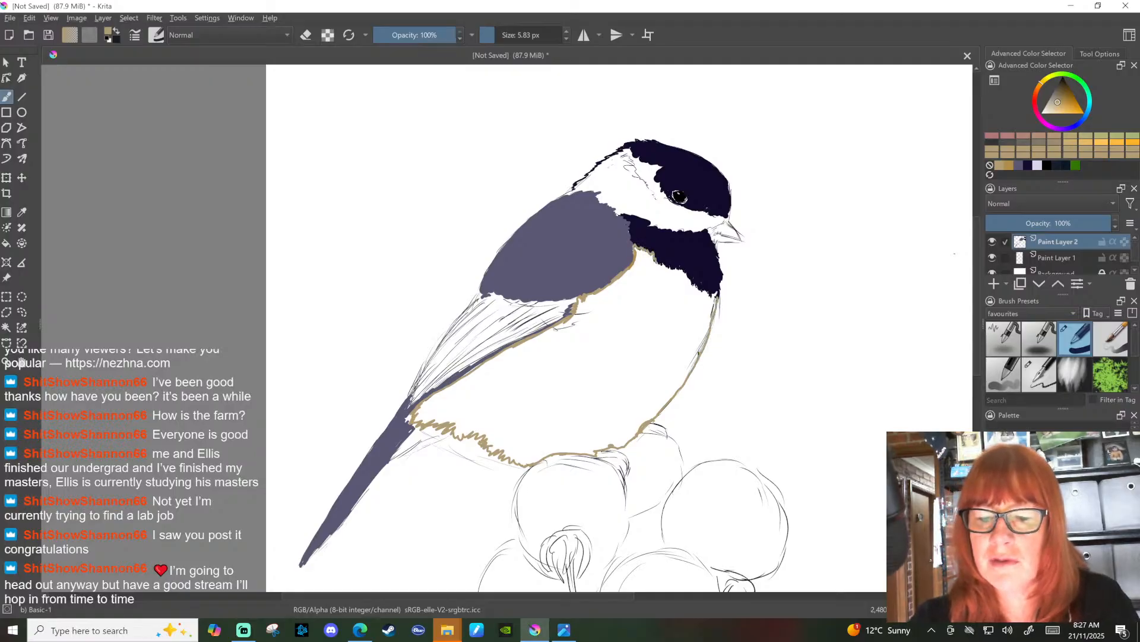
drag(663, 262, 707, 294)
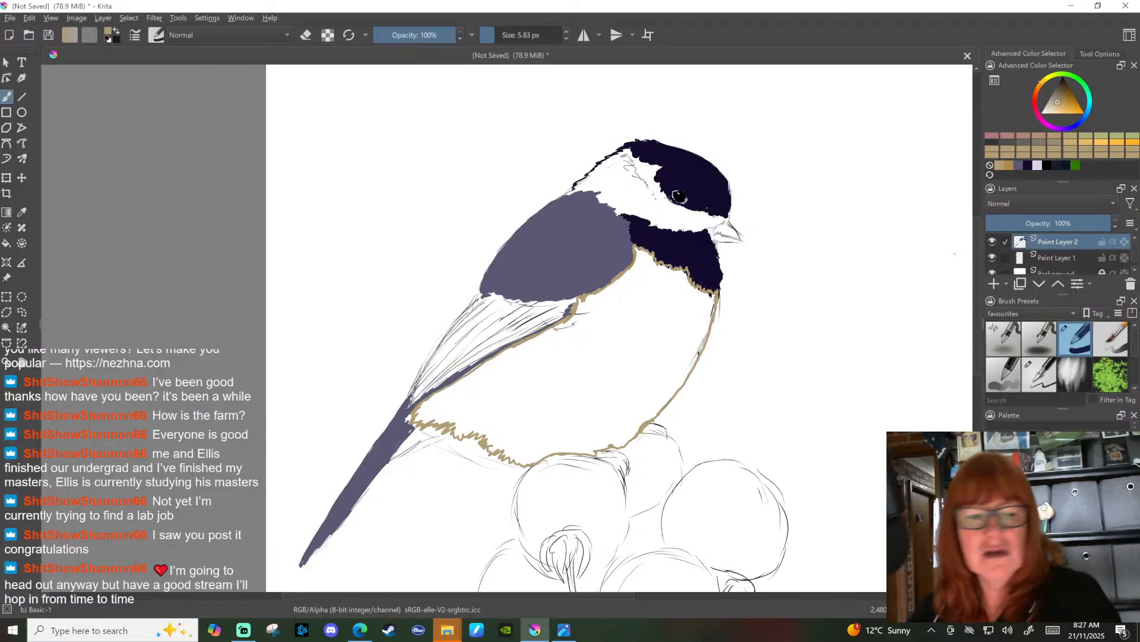
click(6, 242)
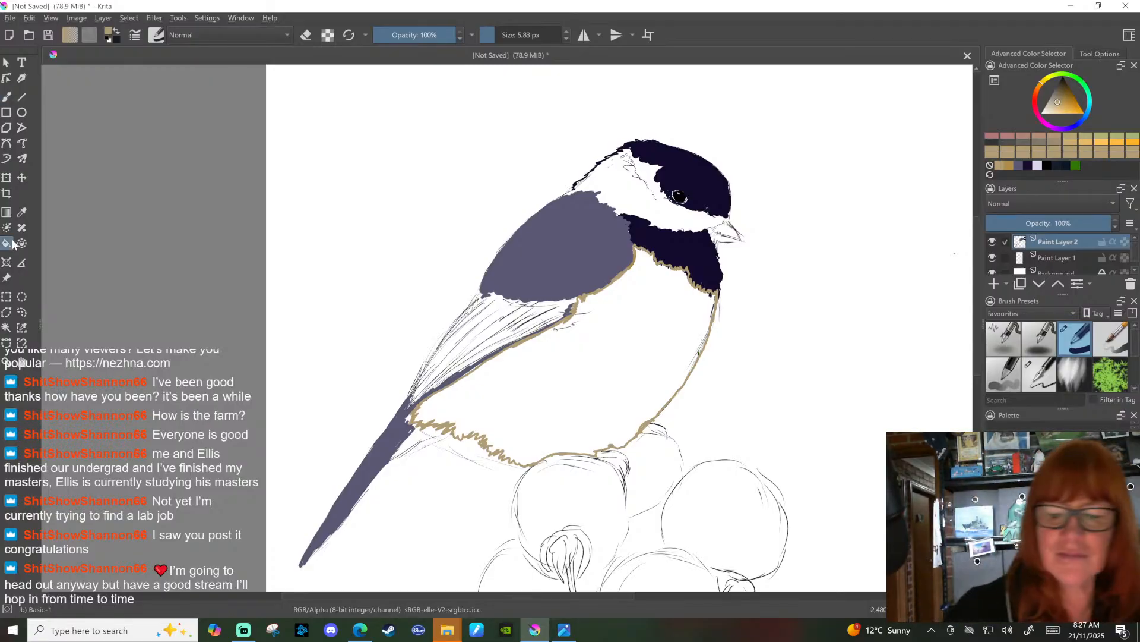
click(594, 350)
key(b)
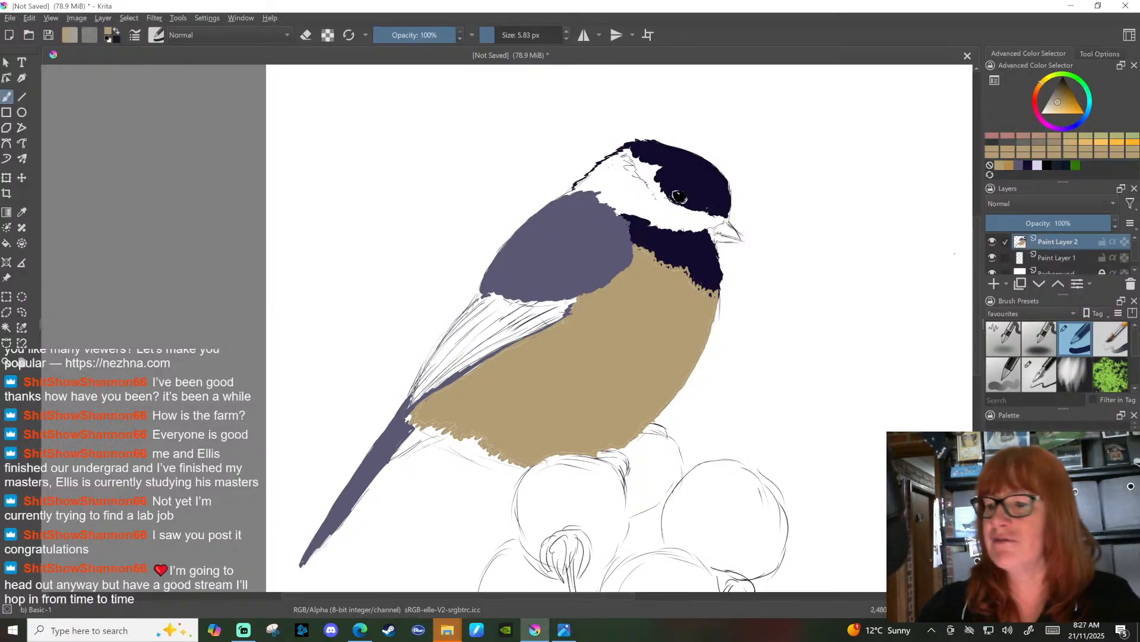
Step: Choose a medium violet-grey and fill in the bird's upper and lower beak
click(1074, 126)
click(1055, 94)
click(1052, 96)
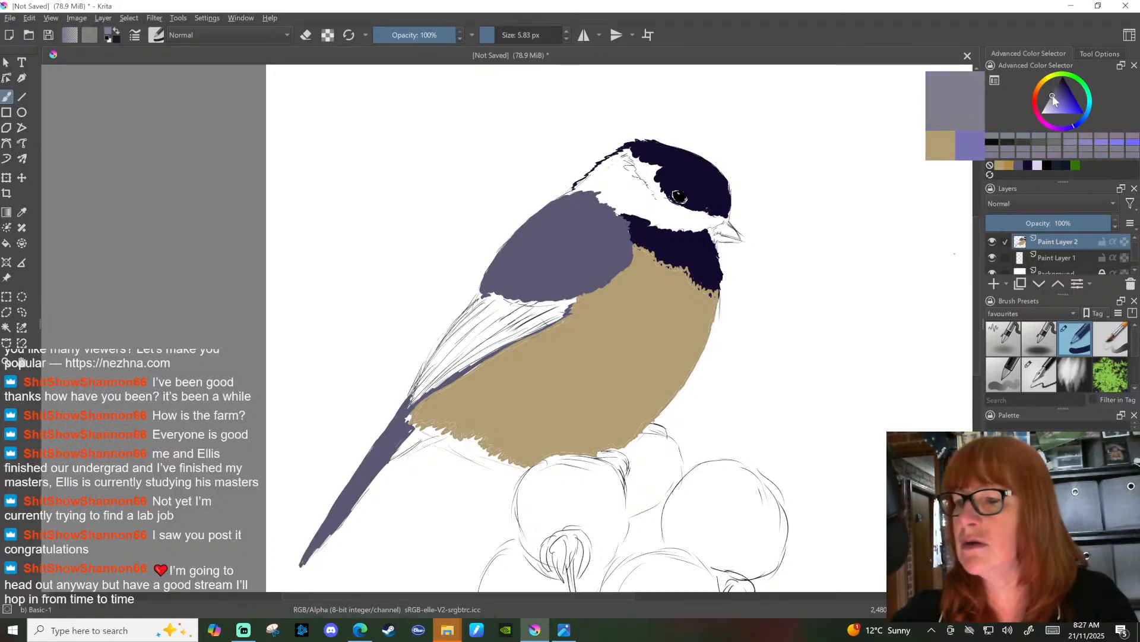
drag(715, 226, 726, 230)
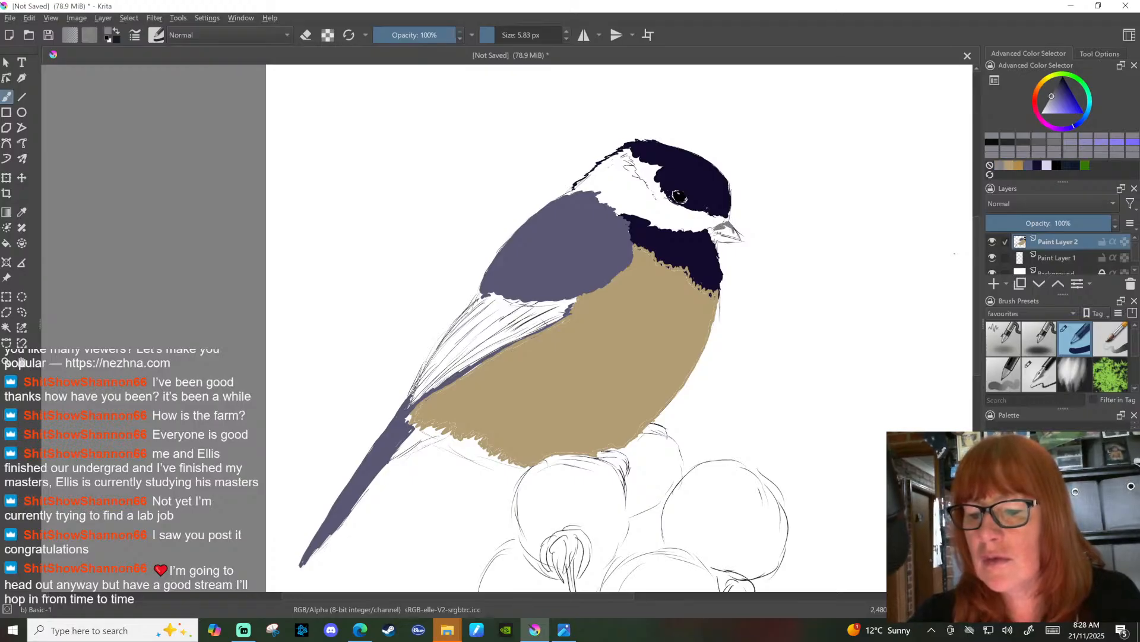
mouse_move(727, 228)
mouse_down()
mouse_move(738, 235)
mouse_move(719, 234)
mouse_up()
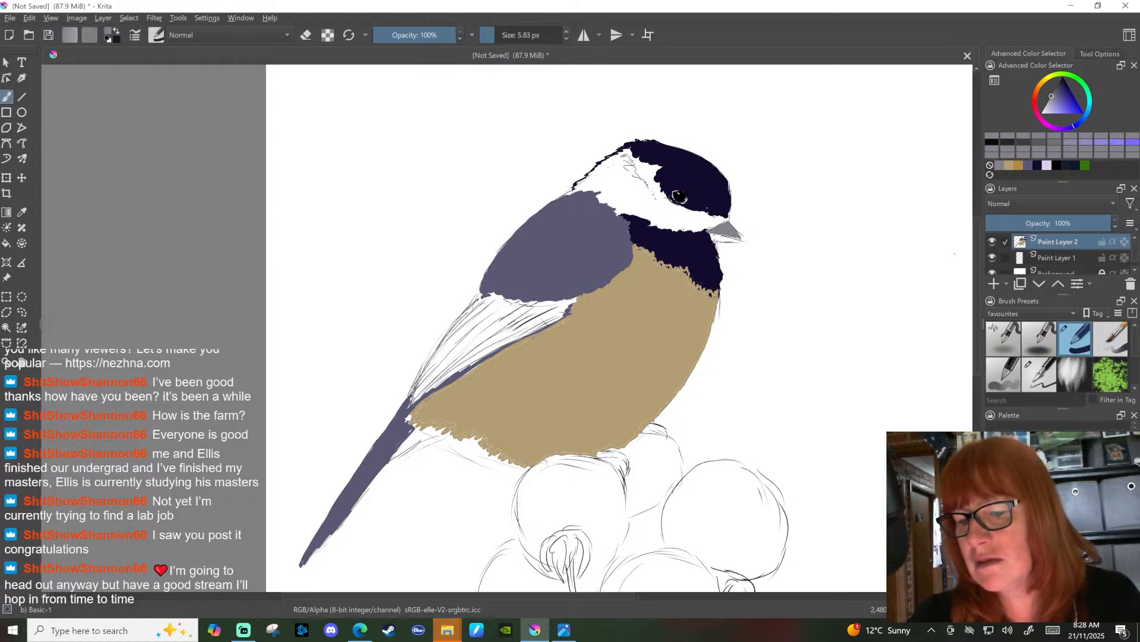
drag(723, 236, 738, 240)
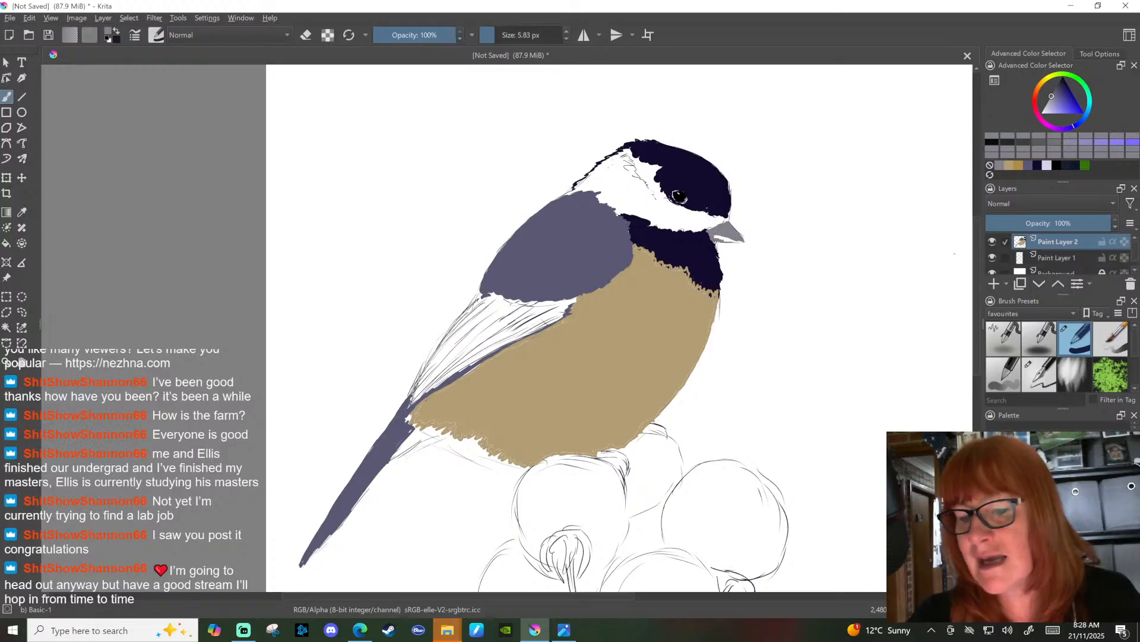
drag(714, 237, 730, 240)
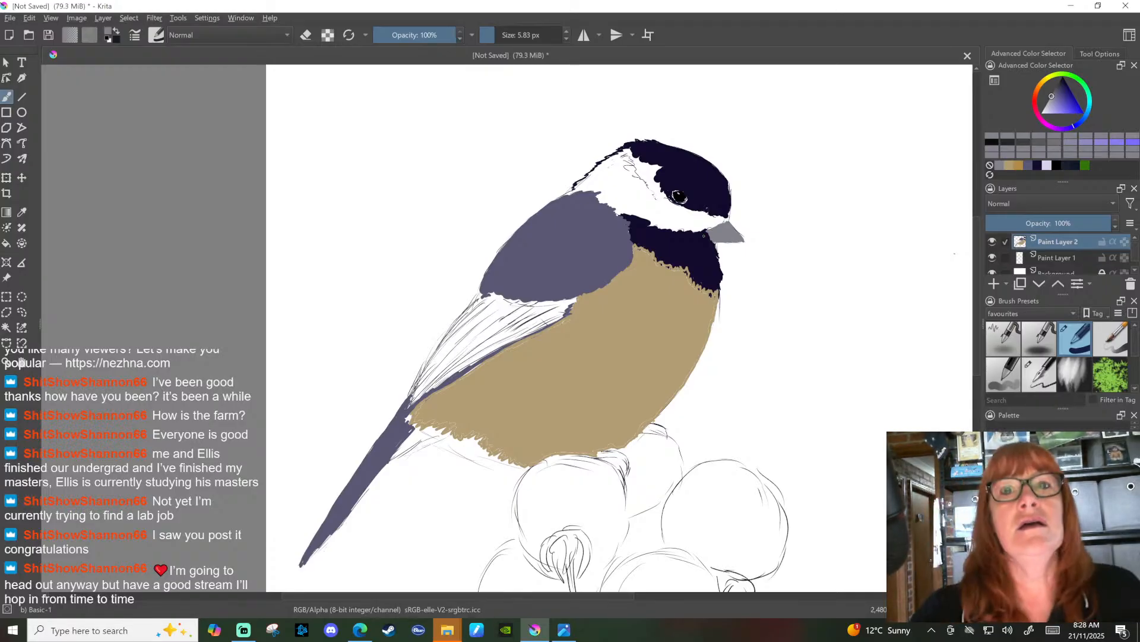
drag(713, 218, 730, 223)
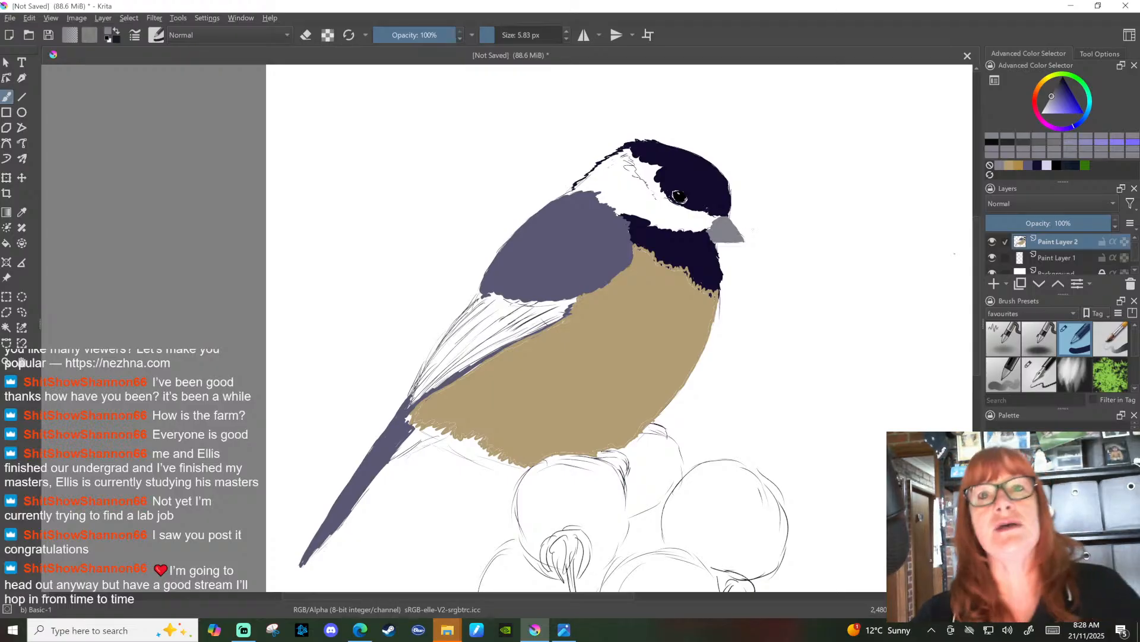
Step: Paint a violet-grey patch below the bib at the breast's edge, and soften the bird's colour edges with the Blender Blur brush
drag(686, 272, 713, 311)
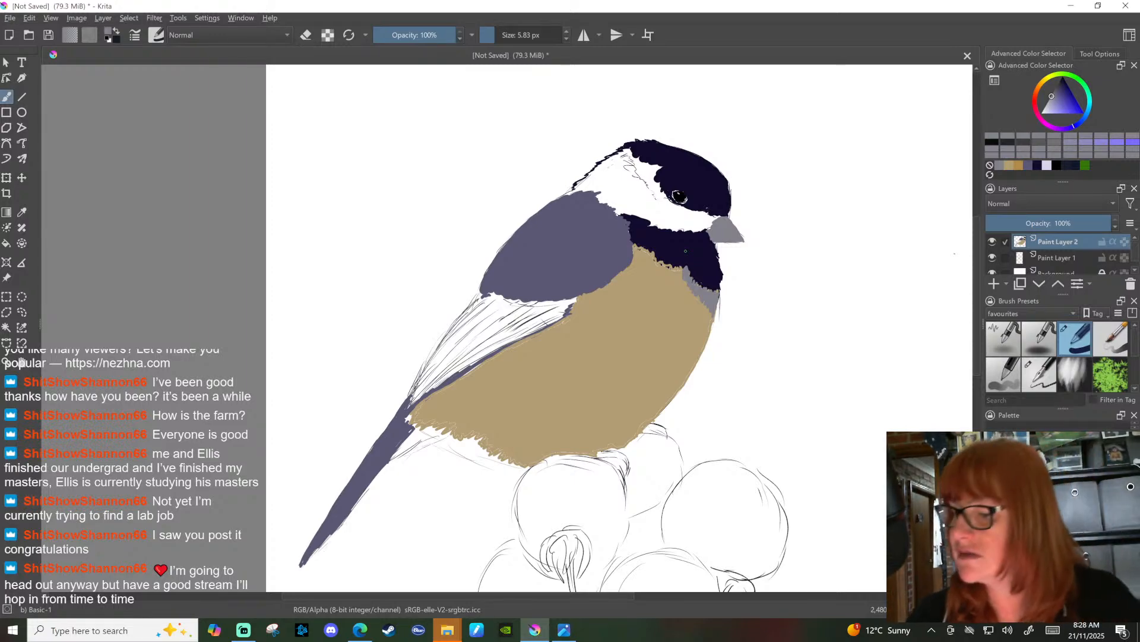
scroll(1004, 369, down, 2)
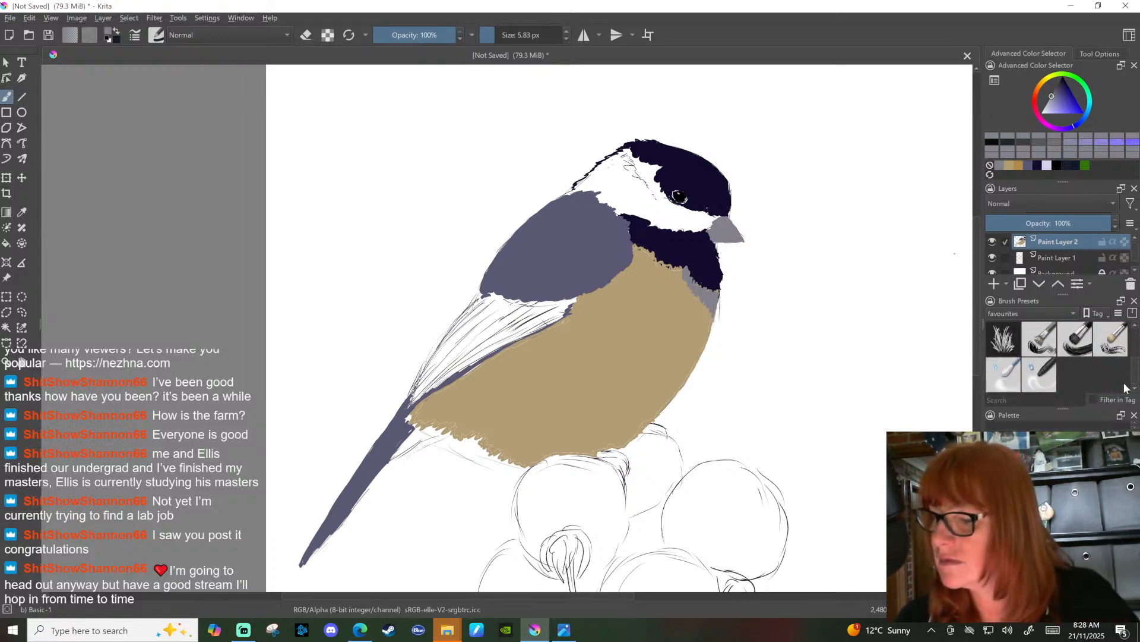
click(998, 375)
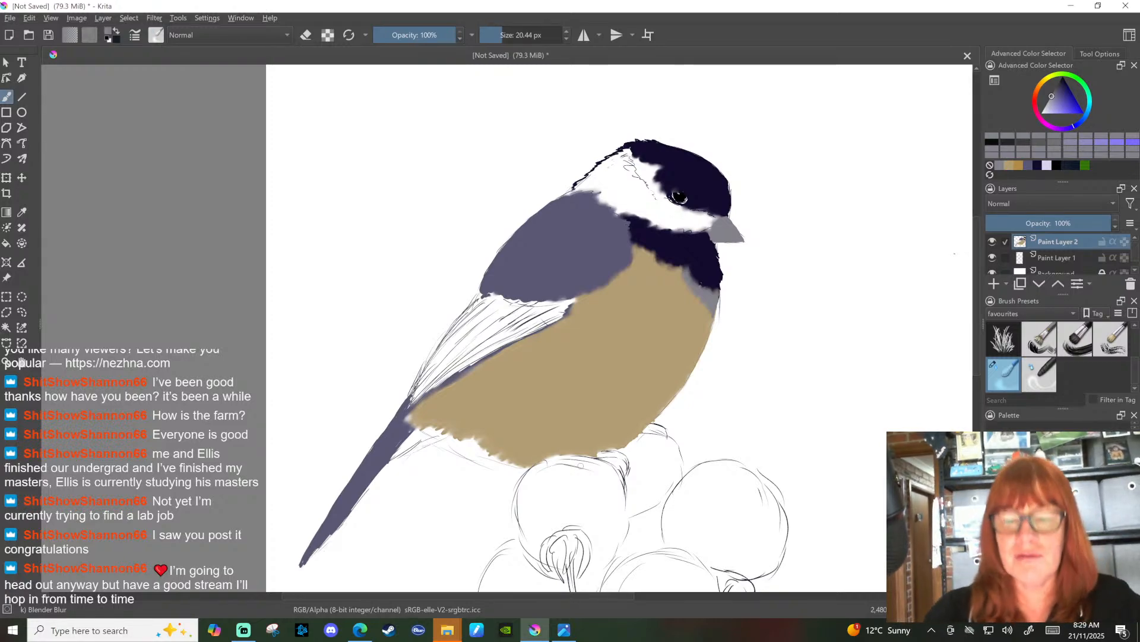
Step: Make Paint Layer 1 the only active layer and try to erase the sketch lines below the belly using the blender brush
click(307, 35)
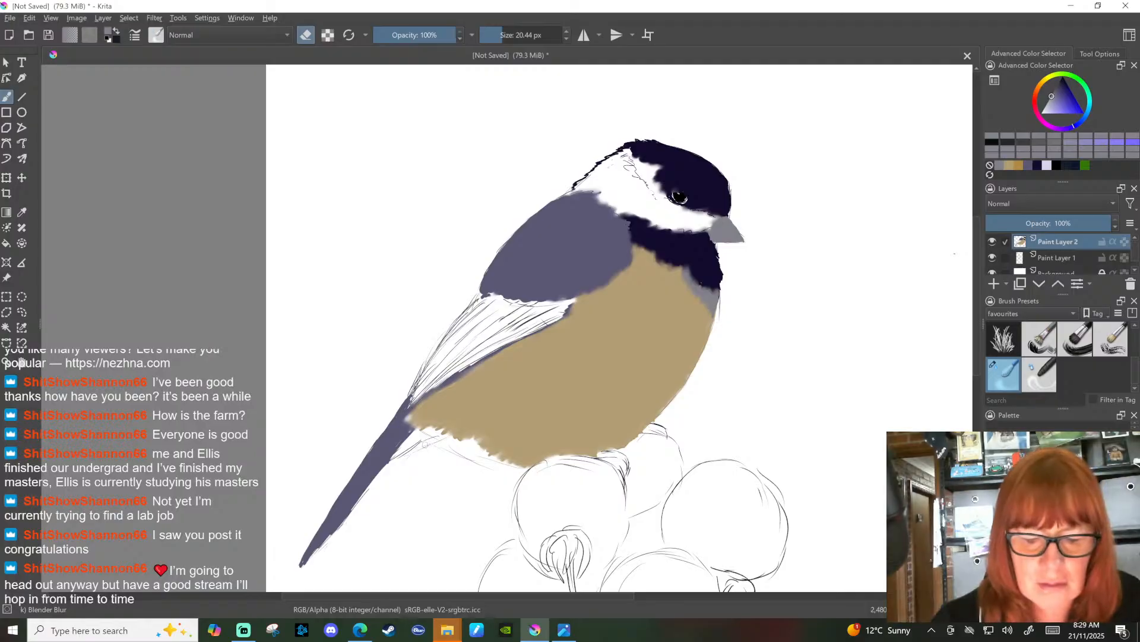
click(1005, 257)
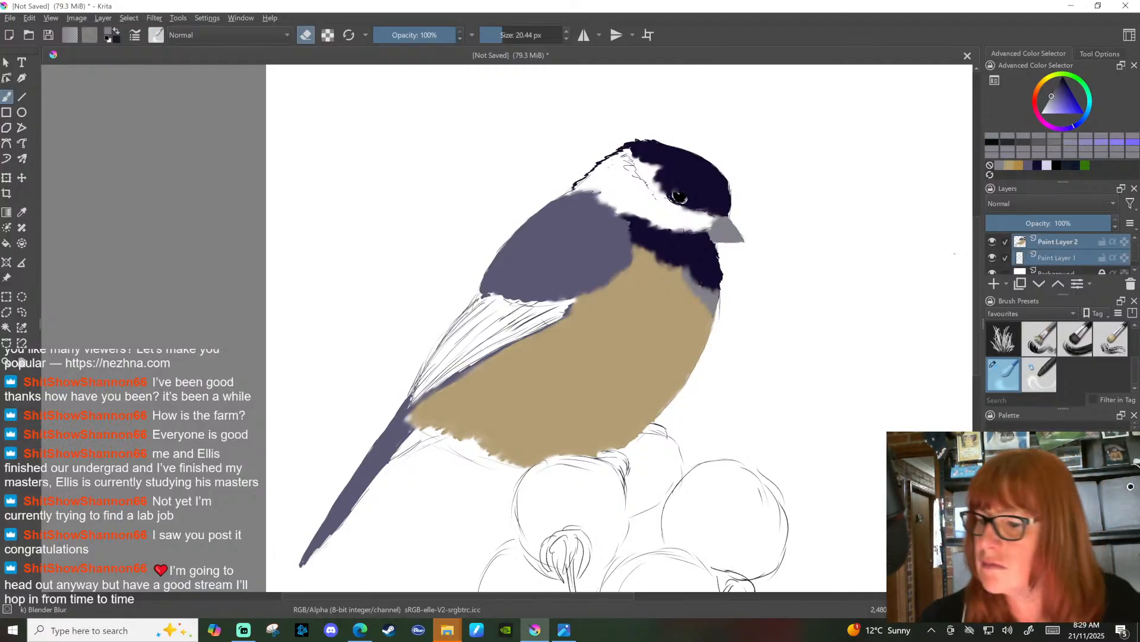
click(1005, 241)
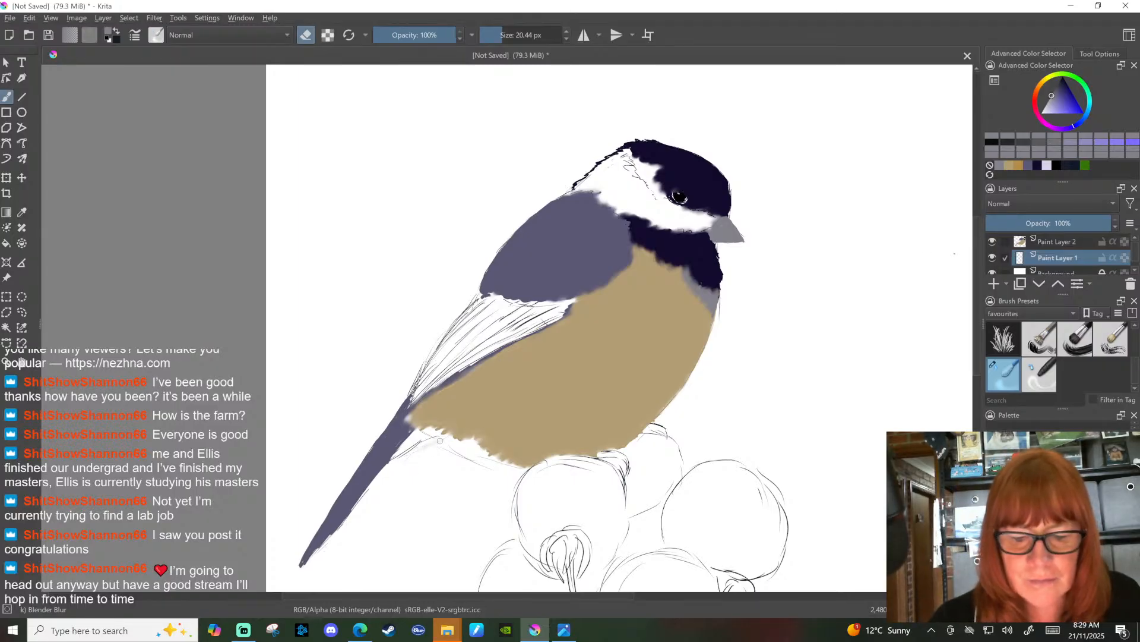
click(306, 36)
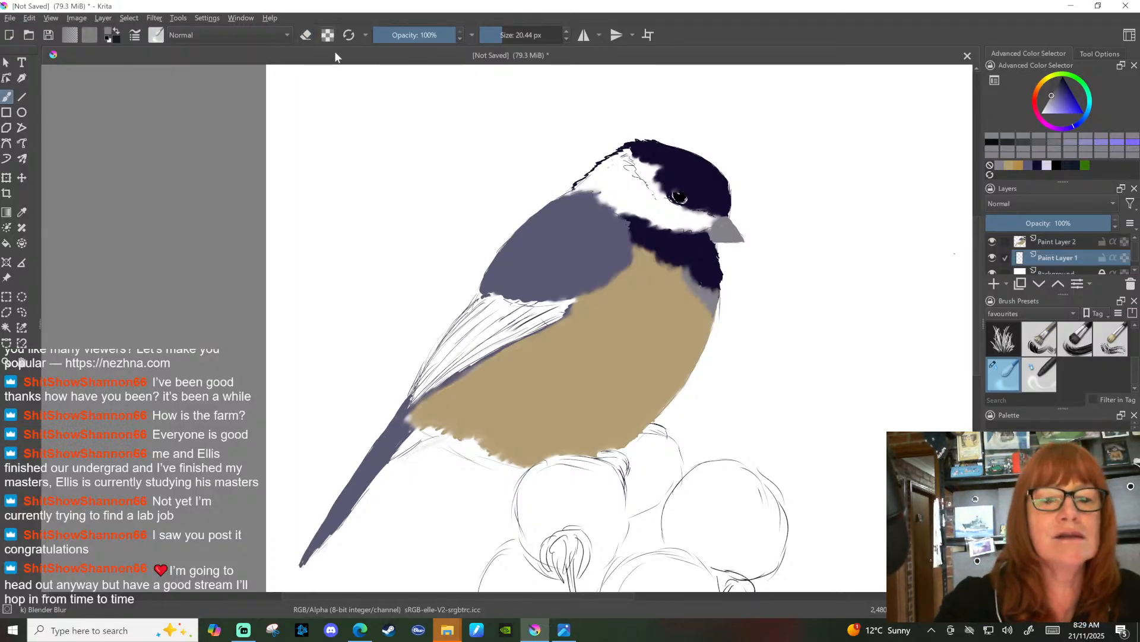
click(305, 37)
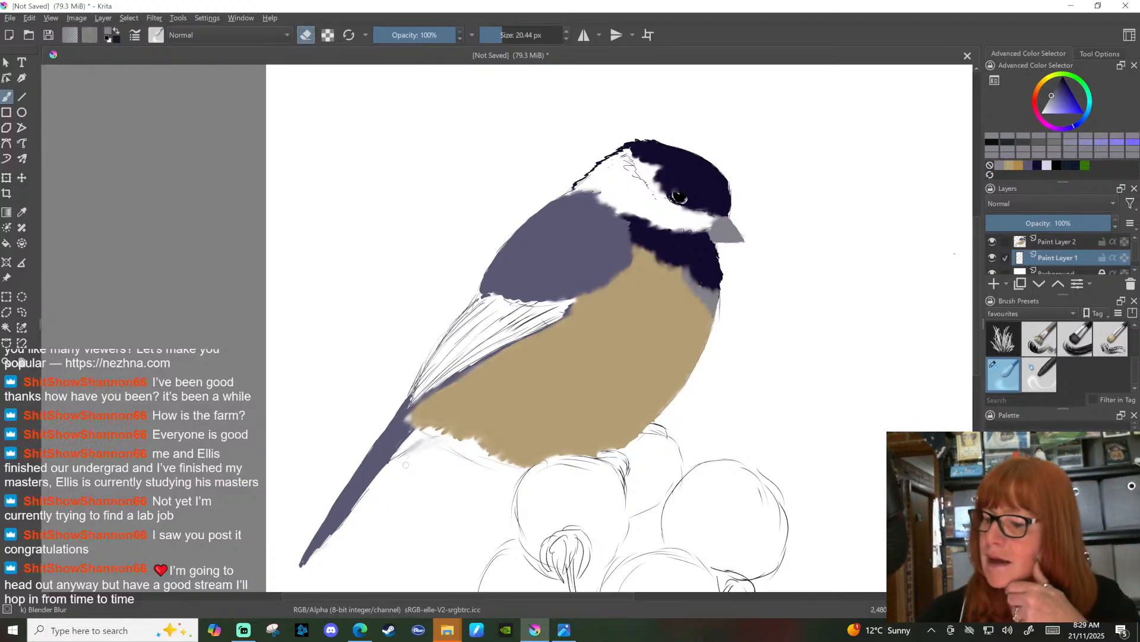
Step: Erase the stray sketch lines between the belly and tail using the Basic-1 brush in eraser mode, enlarged to 20.44 px
scroll(1063, 351, up, 2)
click(1073, 339)
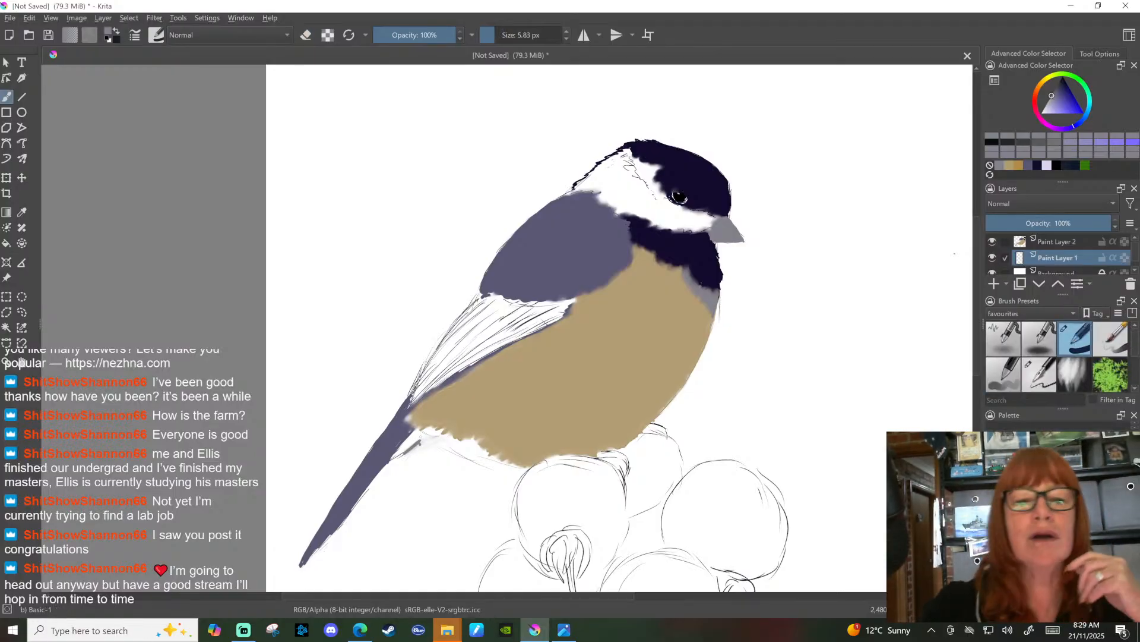
key(e)
click(418, 443)
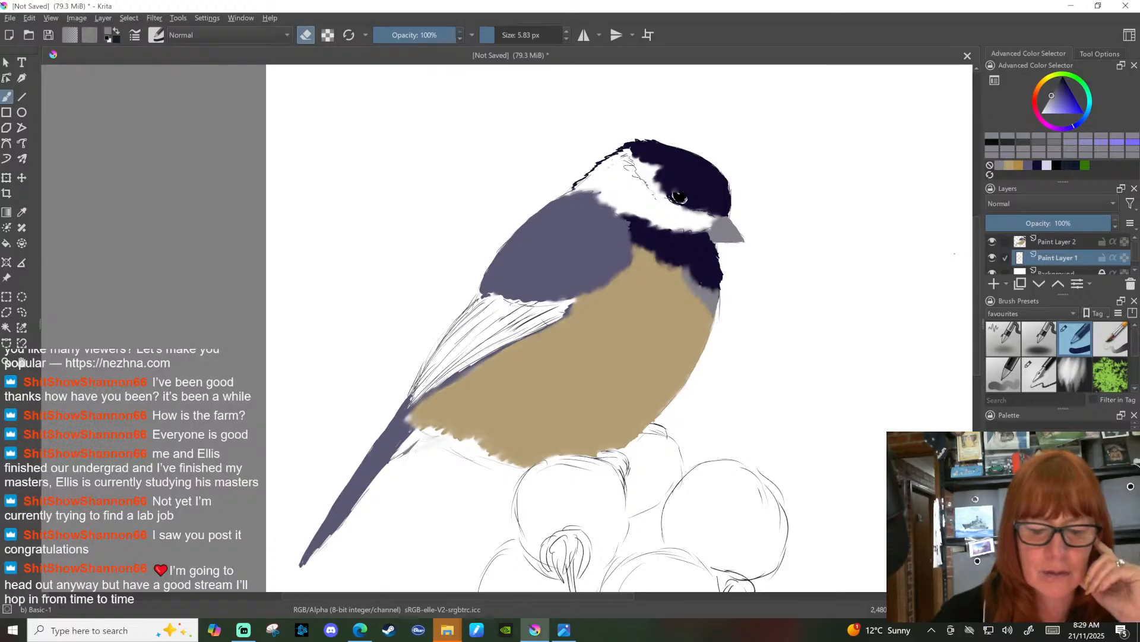
key(bracketright)
key(bracketright)
key(bracketright)
key(bracketright)
key(bracketright)
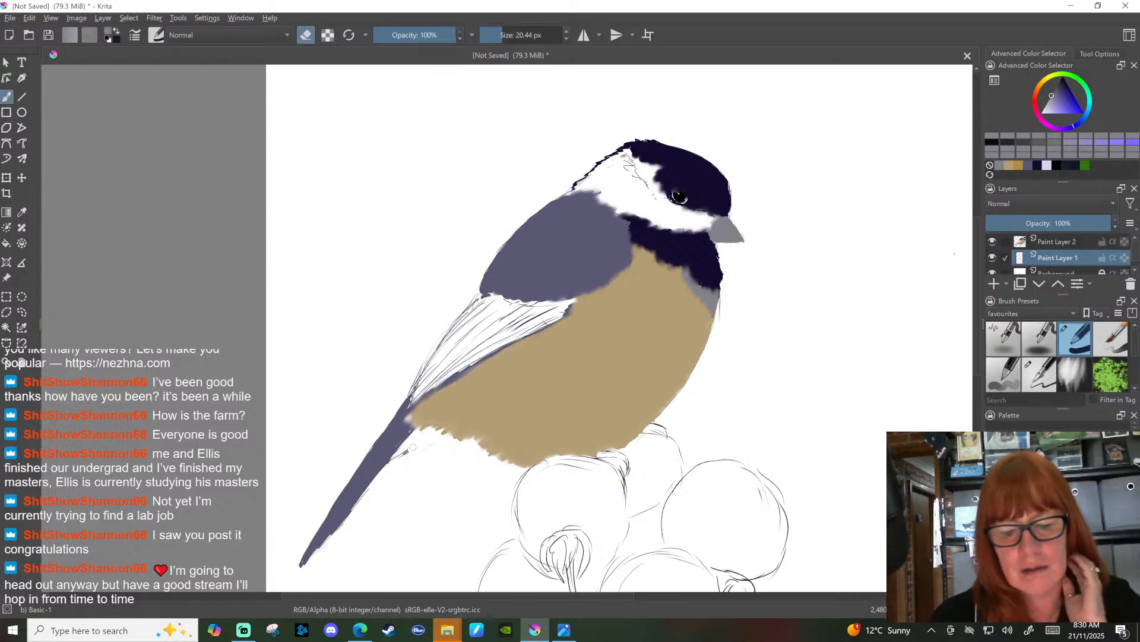
drag(396, 460, 391, 466)
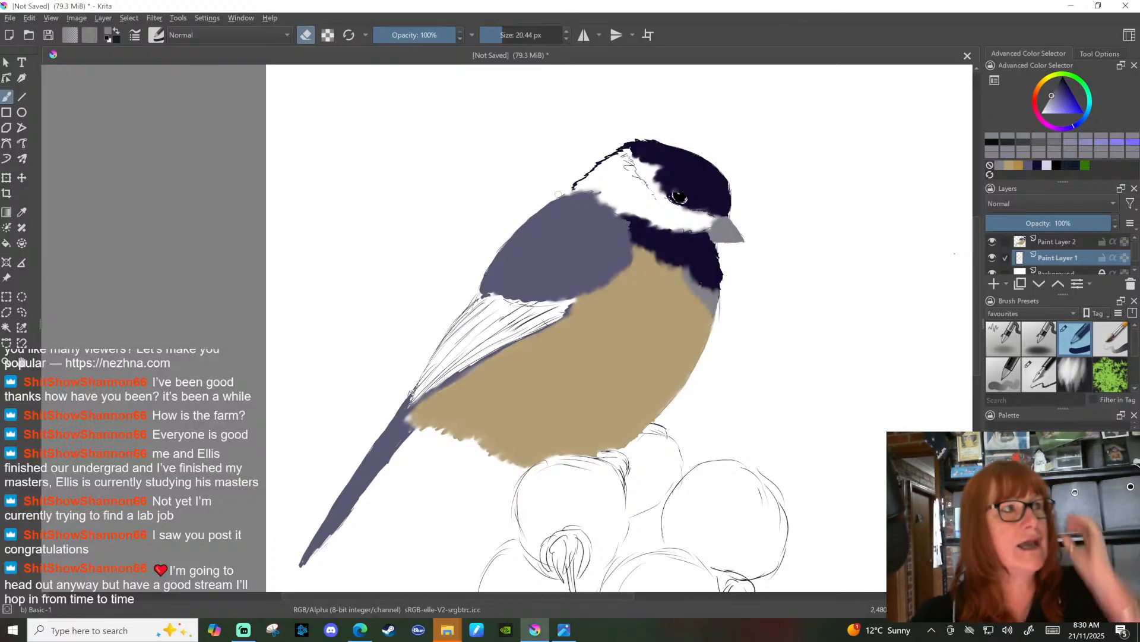
Step: Mix a warm off-white and paint the cheek and the upper part of the folded wing feathers, adding Paint Layer 2 to the layer selection
click(1047, 166)
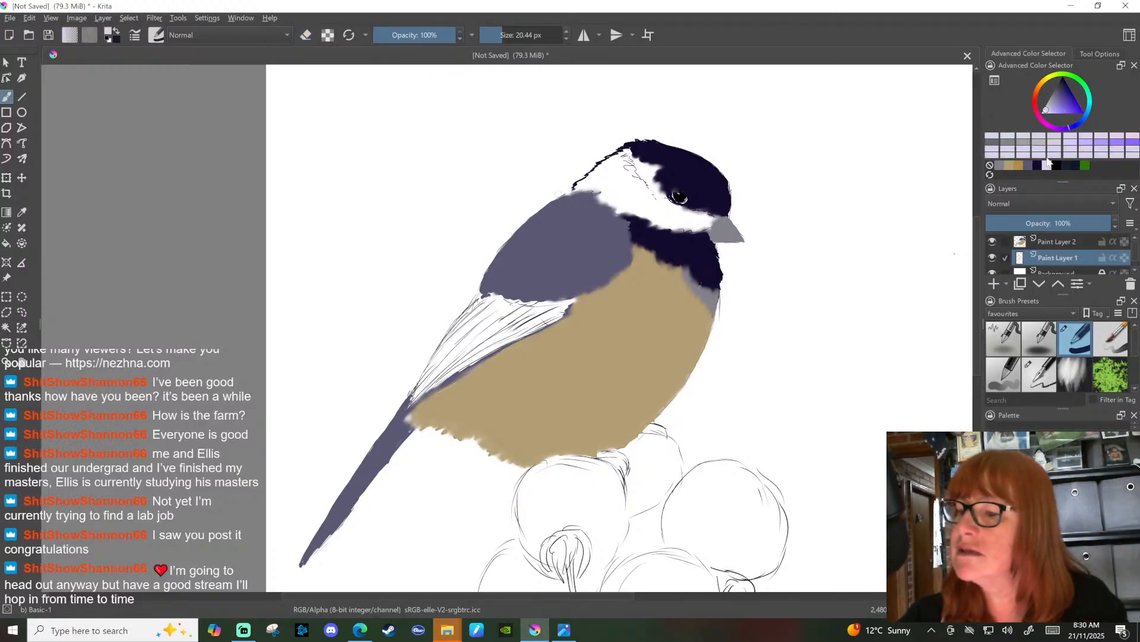
drag(1051, 117, 1052, 82)
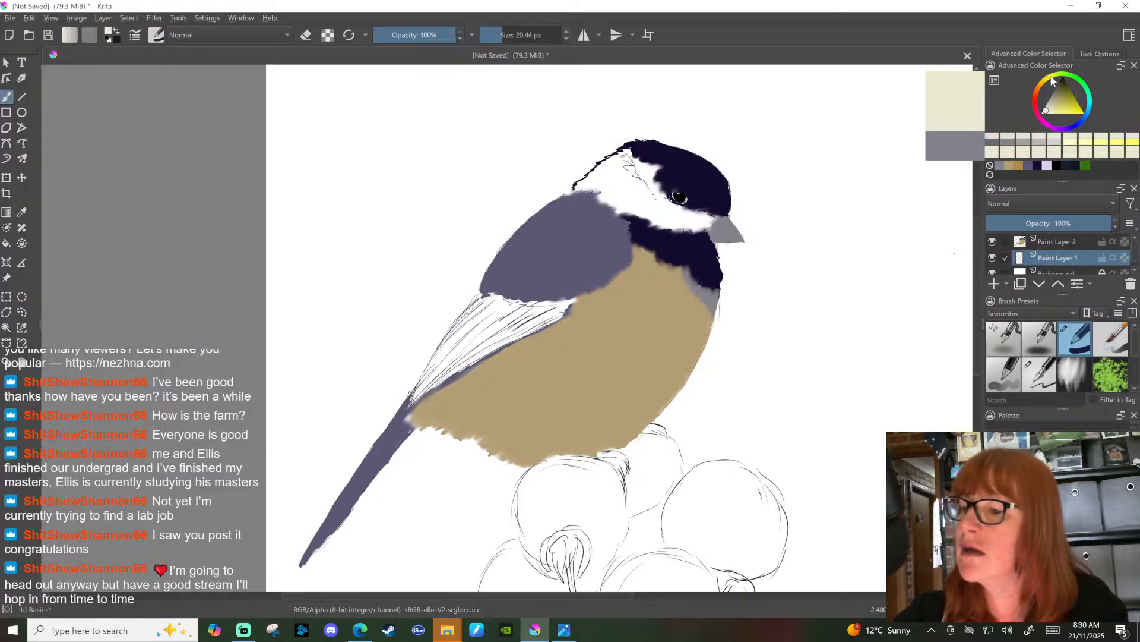
click(1046, 111)
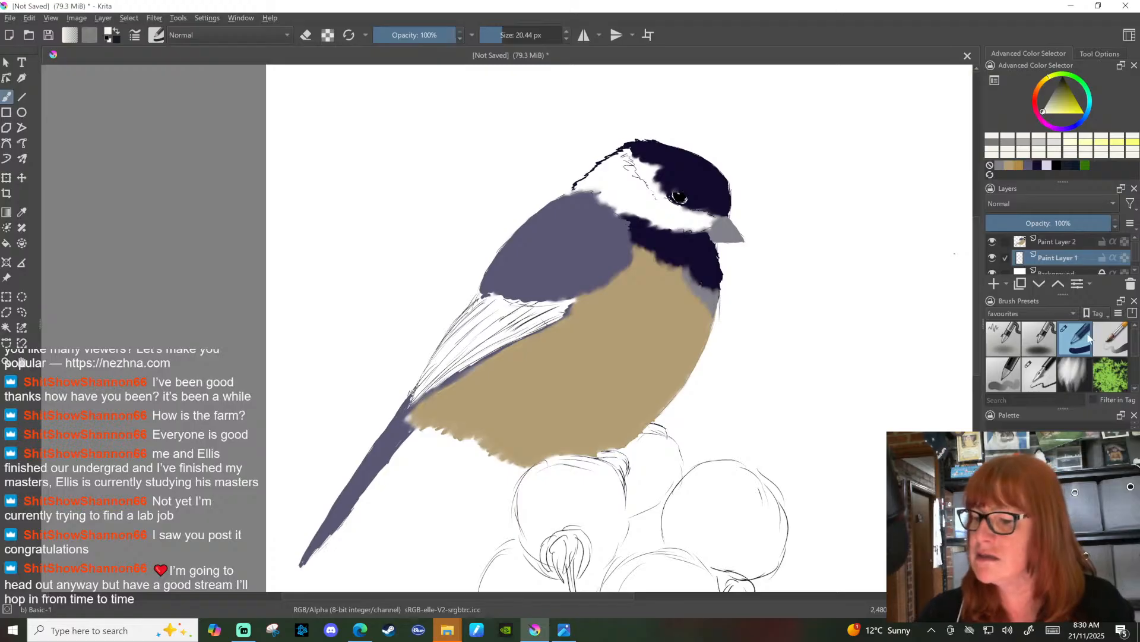
drag(633, 170, 629, 160)
click(1006, 241)
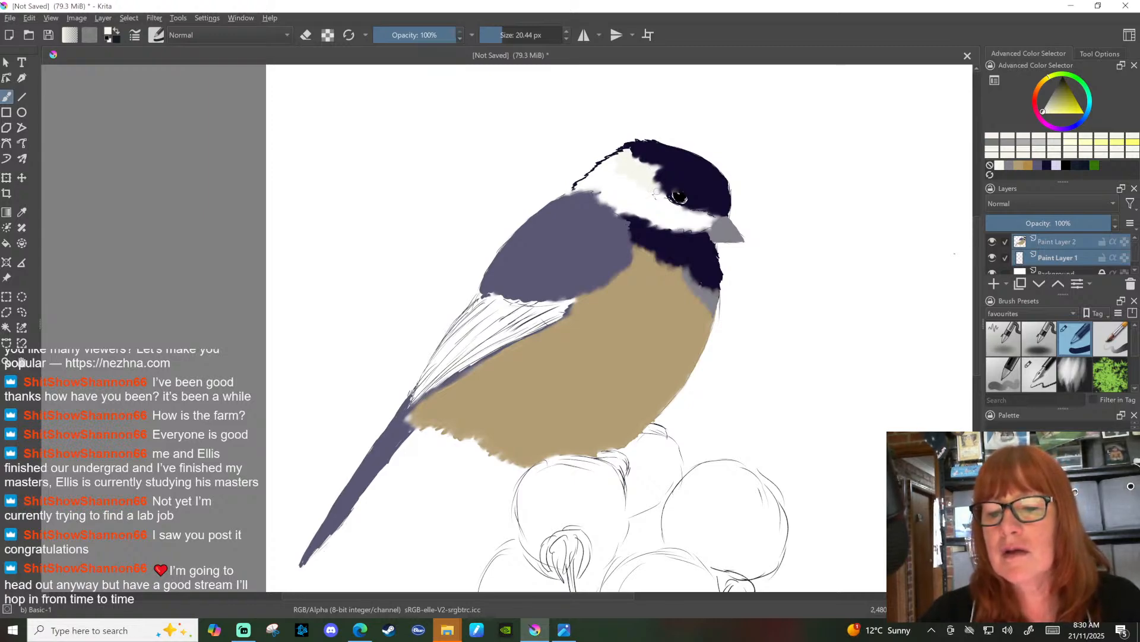
drag(623, 165, 610, 162)
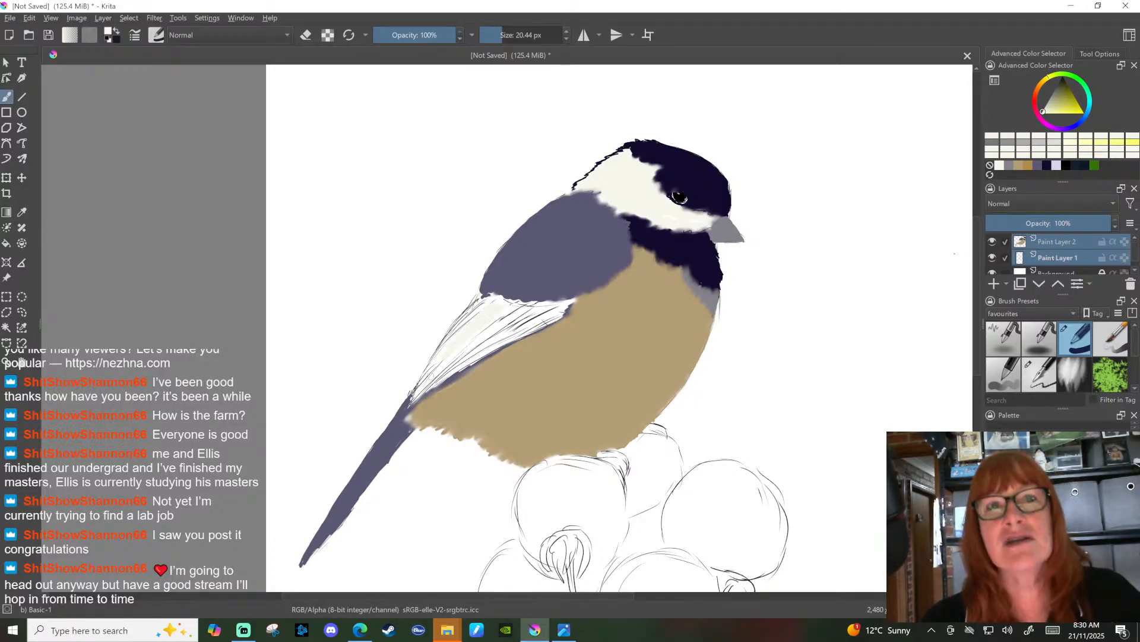
Step: Choose black, set the brush size to 10.06 px, and paint long feather strokes along the lower part of the folded wing
click(1067, 166)
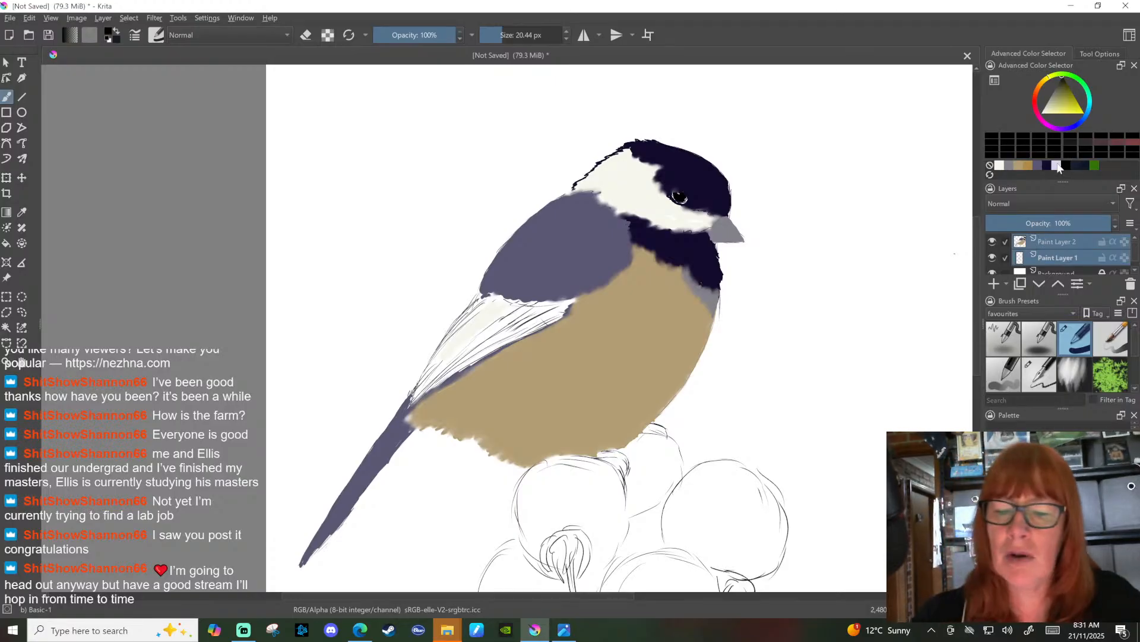
drag(503, 36, 506, 35)
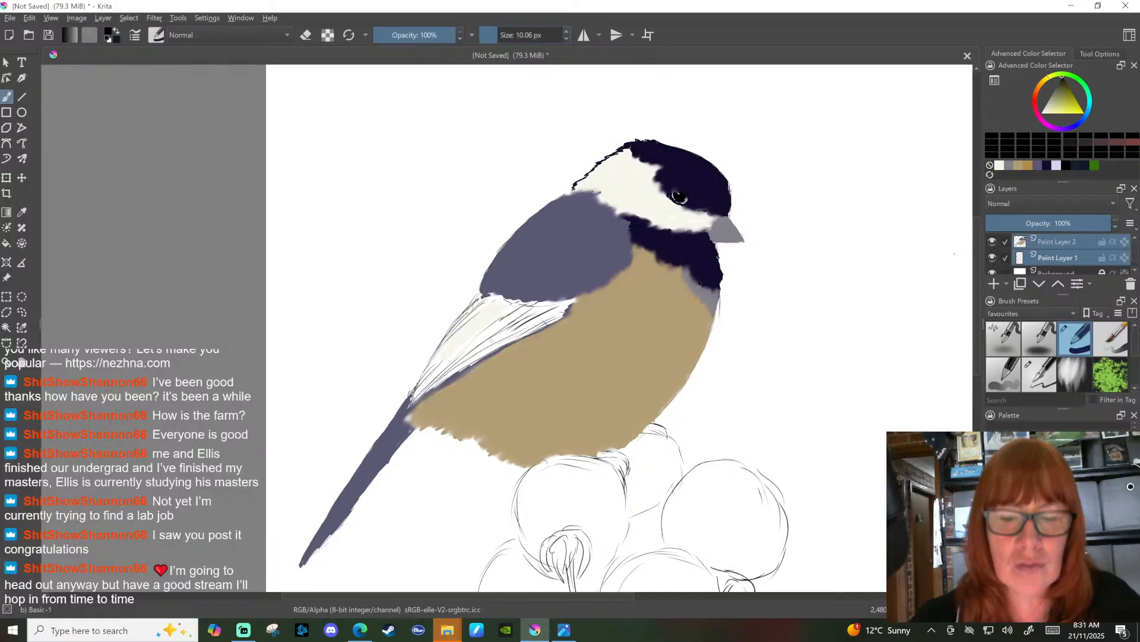
mouse_move(497, 337)
mouse_down()
mouse_move(553, 302)
mouse_move(413, 402)
mouse_move(571, 302)
mouse_move(526, 324)
mouse_up()
click(21, 212)
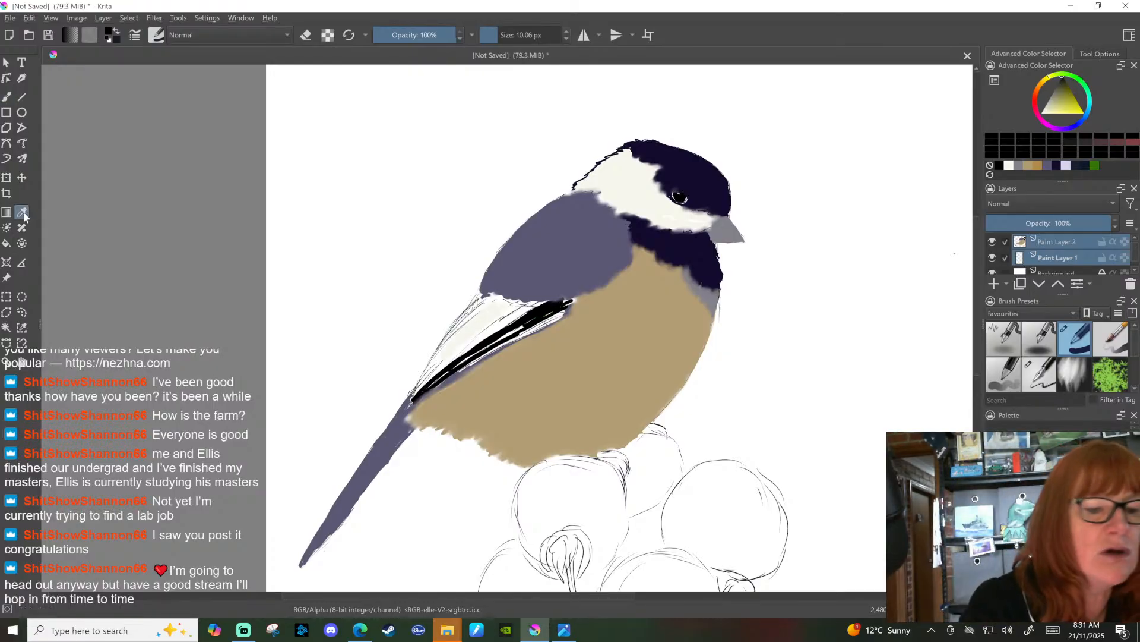
click(575, 251)
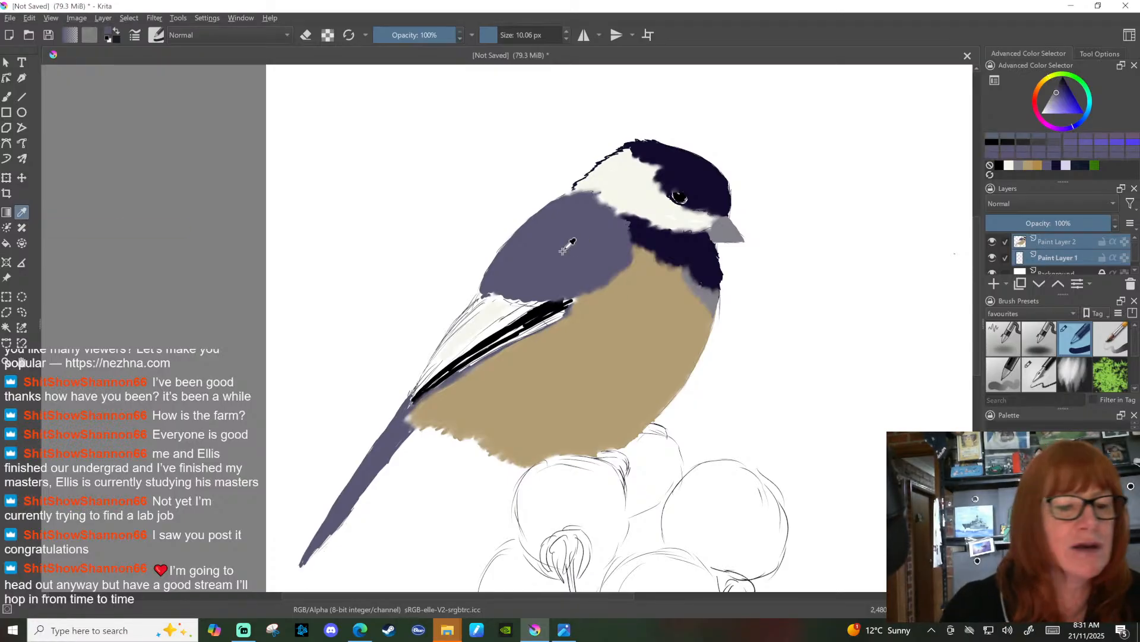
click(8, 98)
click(996, 164)
Step: Thicken the black feather strokes along the folded wing's lower edge, making Paint Layer 2 the only active layer
mouse_move(520, 331)
mouse_down()
mouse_move(560, 312)
mouse_move(470, 362)
mouse_up()
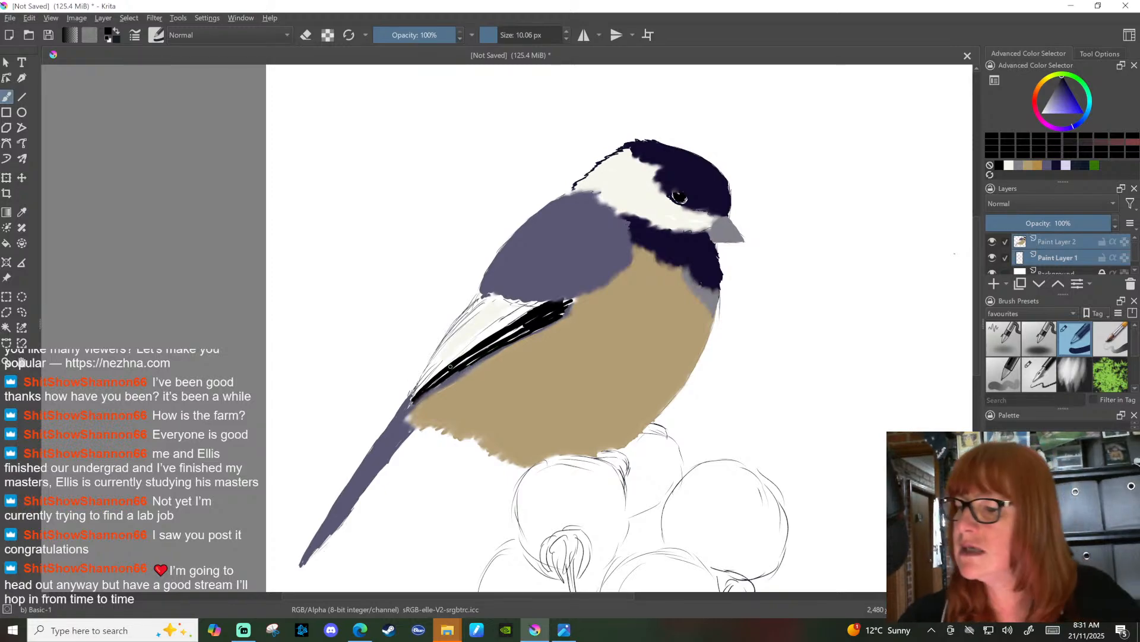
click(1005, 257)
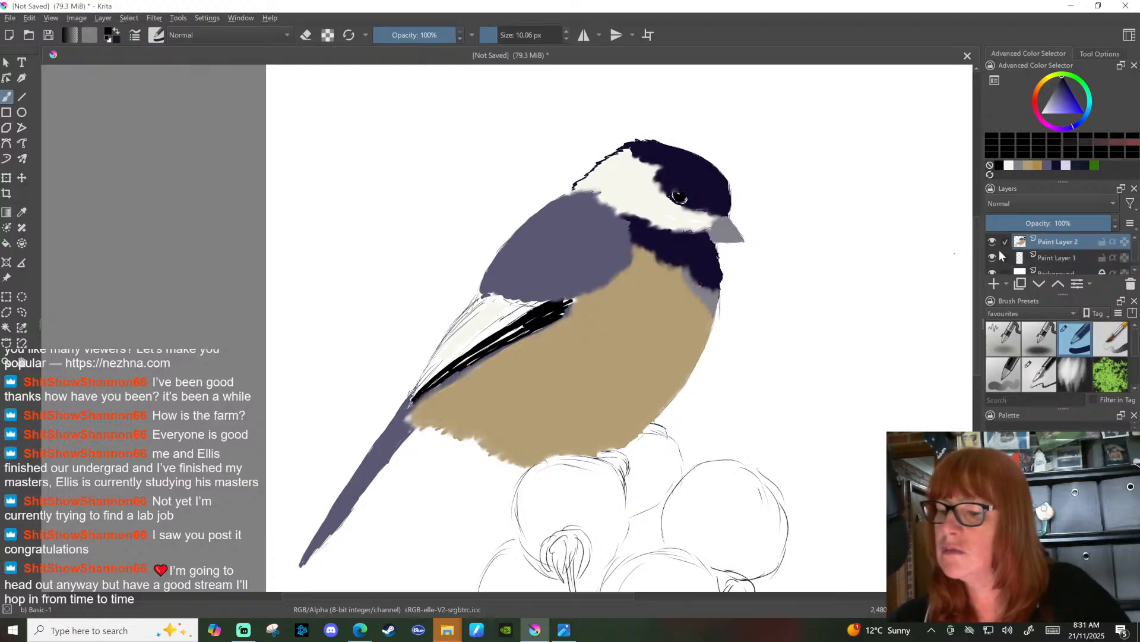
mouse_move(472, 364)
mouse_down()
mouse_move(428, 391)
mouse_move(579, 302)
mouse_up()
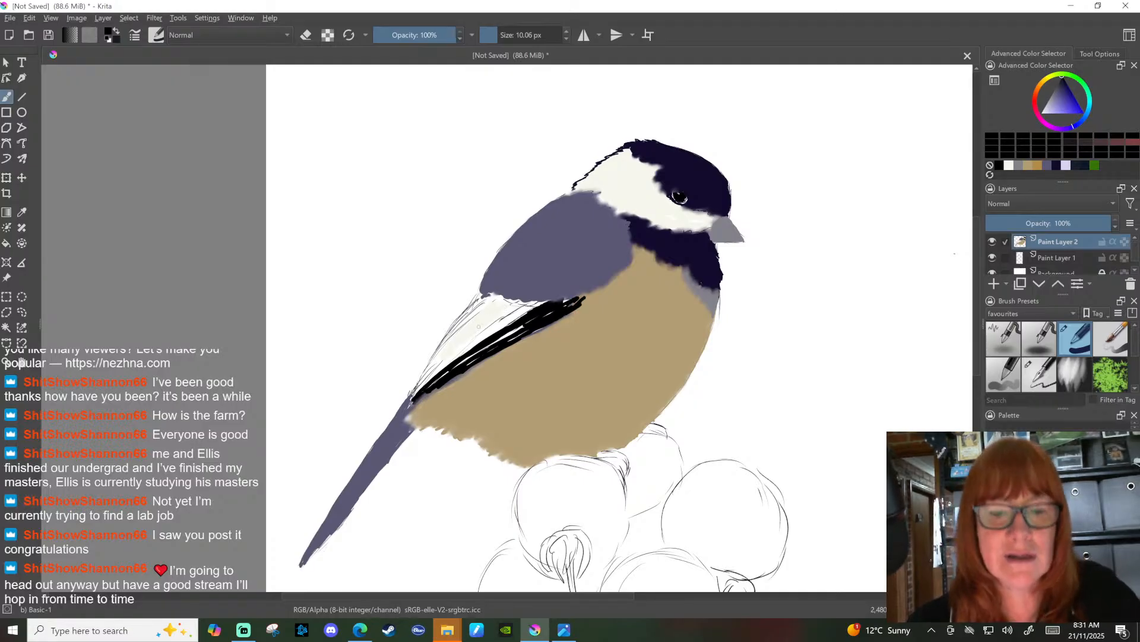
mouse_move(411, 398)
mouse_down()
mouse_move(533, 301)
mouse_move(411, 401)
mouse_move(538, 304)
mouse_up()
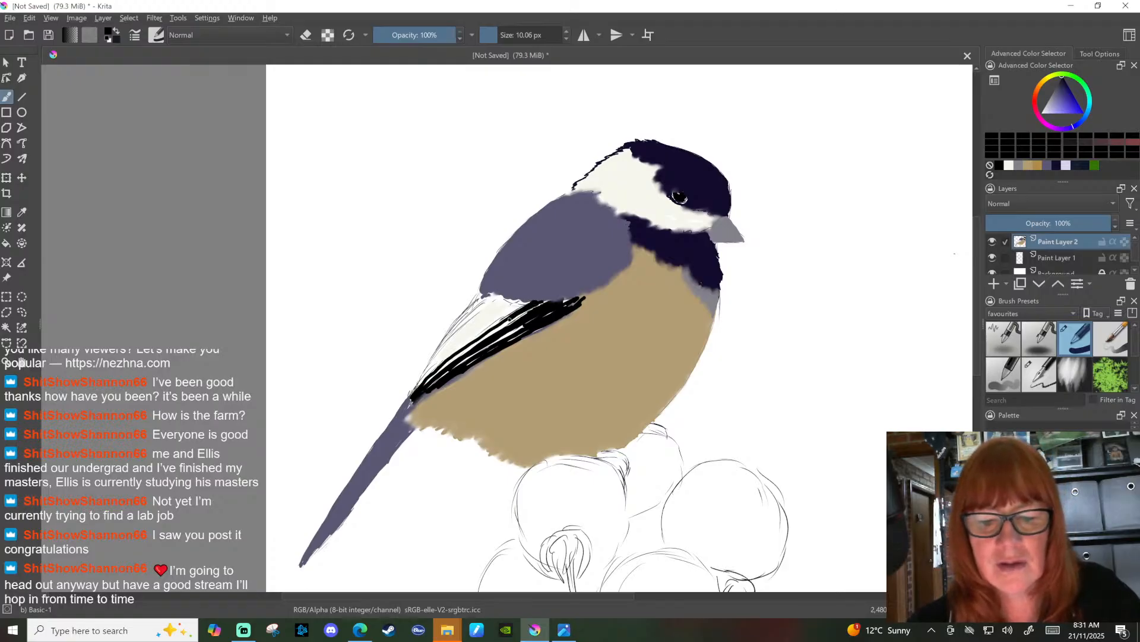
drag(421, 383, 525, 311)
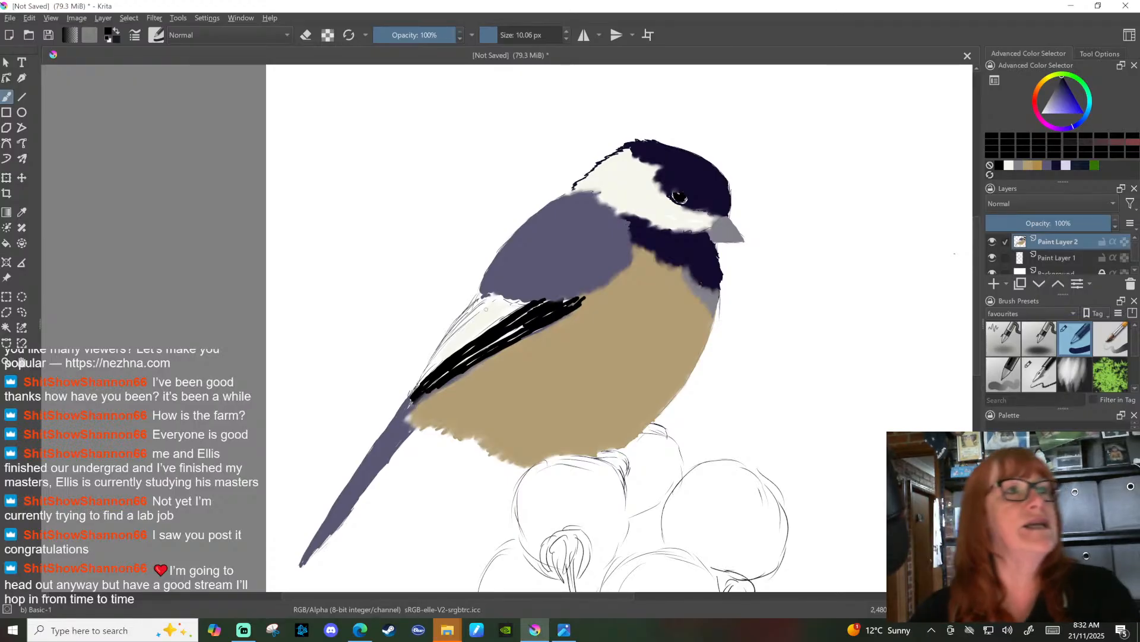
Step: Paint a black band along the folded wing's outer back edge and add black feather strokes towards its centre
mouse_move(490, 294)
mouse_down()
mouse_move(448, 337)
mouse_move(484, 296)
mouse_move(469, 303)
mouse_move(461, 312)
mouse_move(479, 295)
mouse_move(429, 370)
mouse_up()
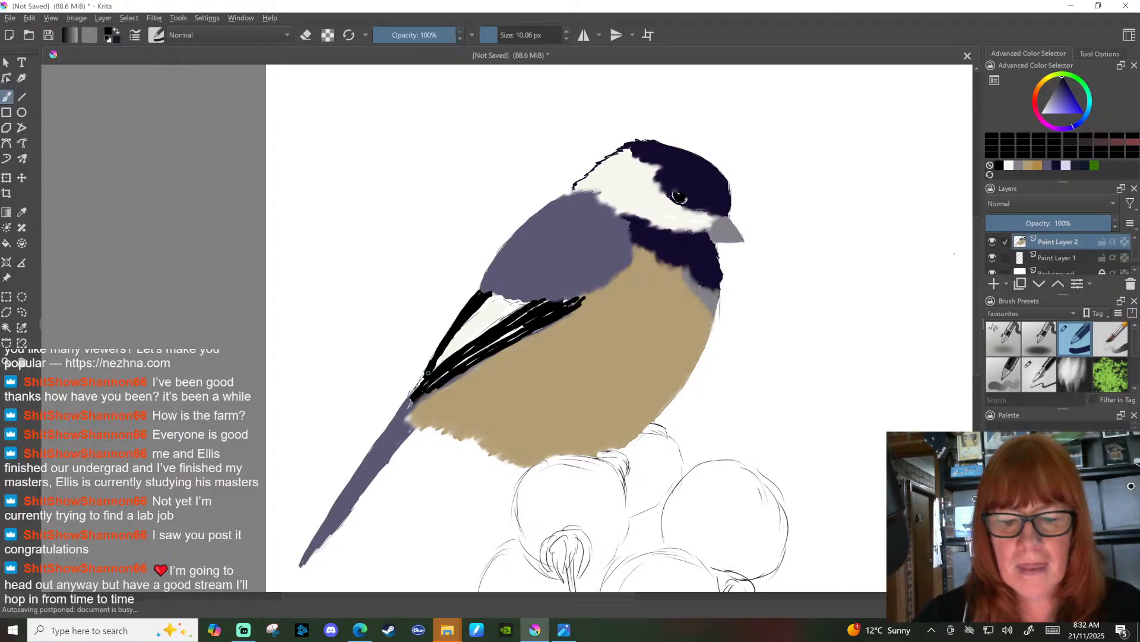
drag(522, 302, 434, 369)
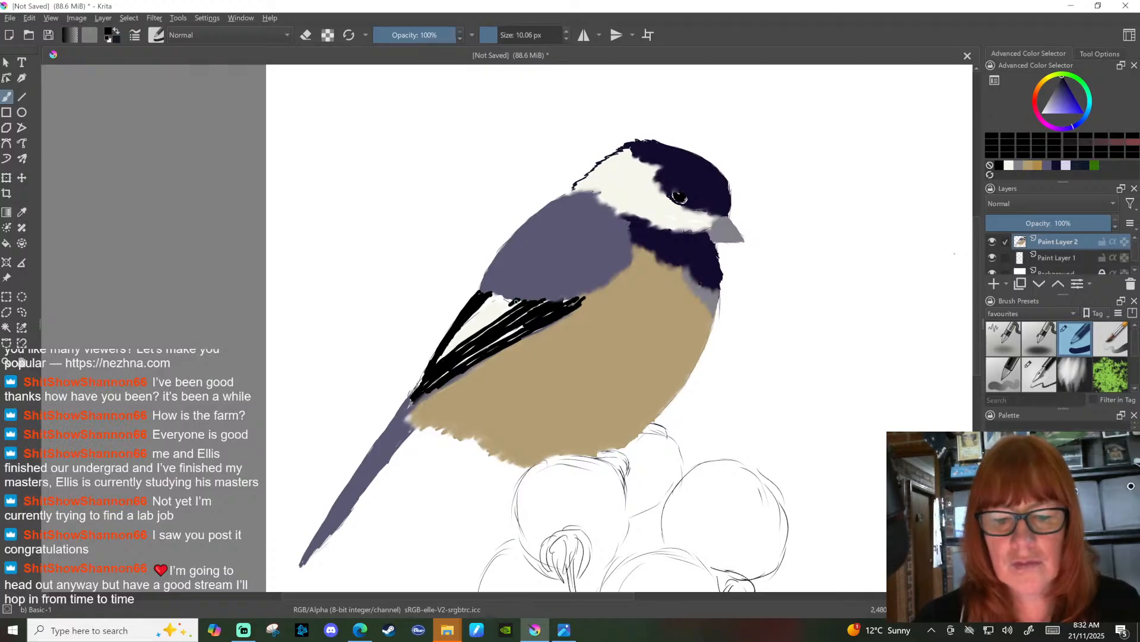
drag(505, 308, 459, 346)
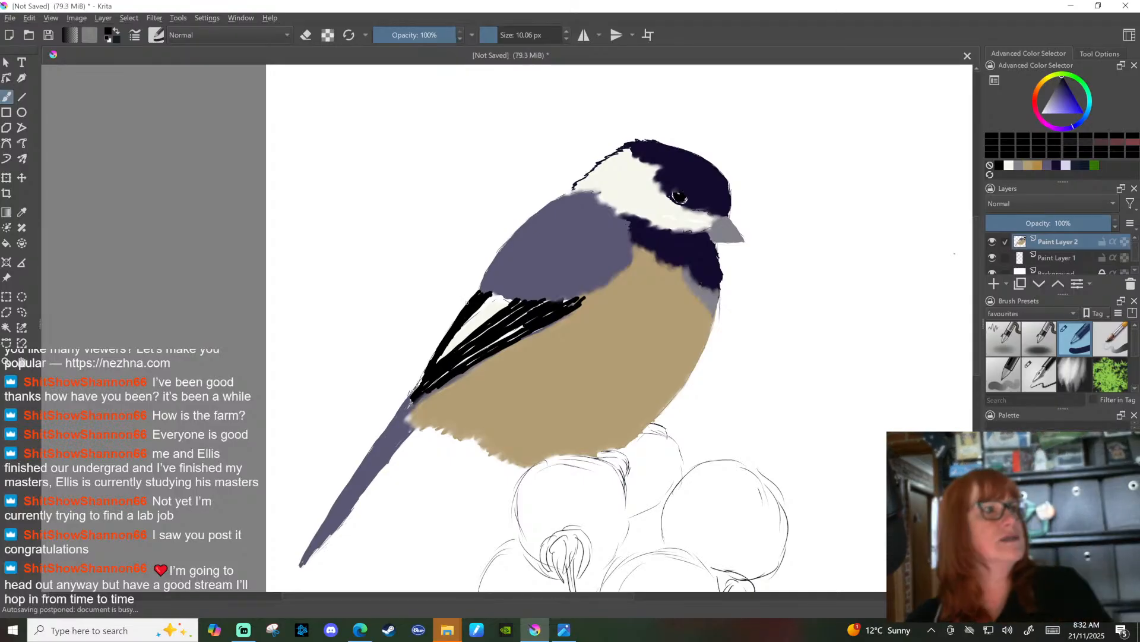
Step: Choose the medium violet-grey from the recent colours and fill the pale gap between the black wing feathers
click(1018, 164)
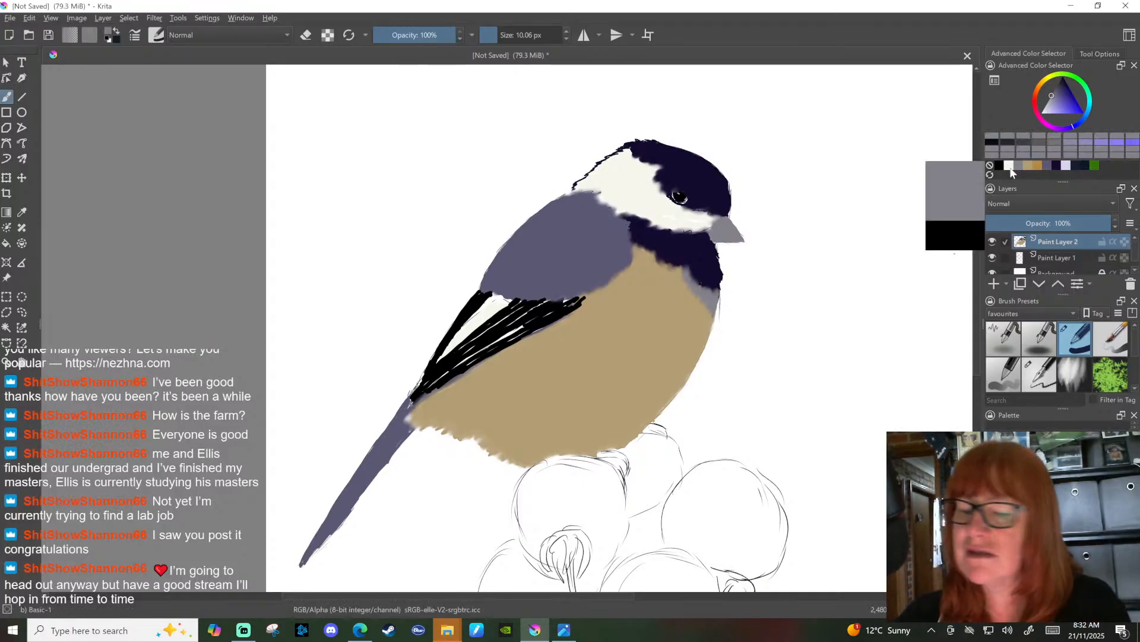
mouse_move(482, 310)
mouse_down()
mouse_move(504, 304)
mouse_move(474, 317)
mouse_move(505, 307)
mouse_move(442, 361)
mouse_up()
drag(469, 336, 450, 353)
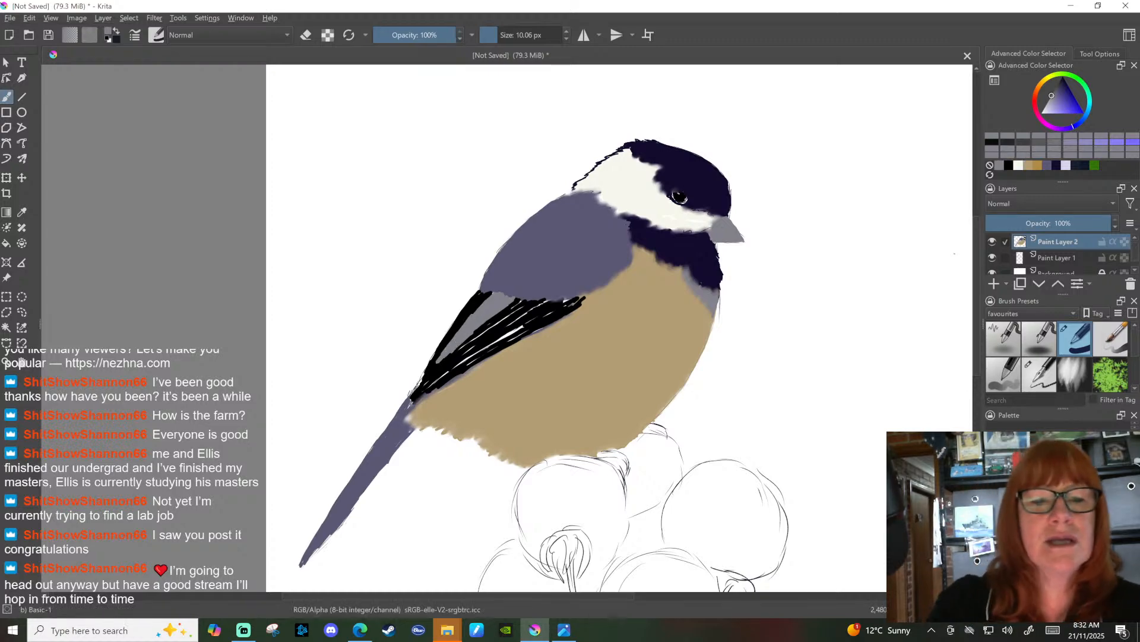
Step: Soften the black and grey feather strokes on the folded wing with the Blender Blur brush
scroll(1057, 356, down, 3)
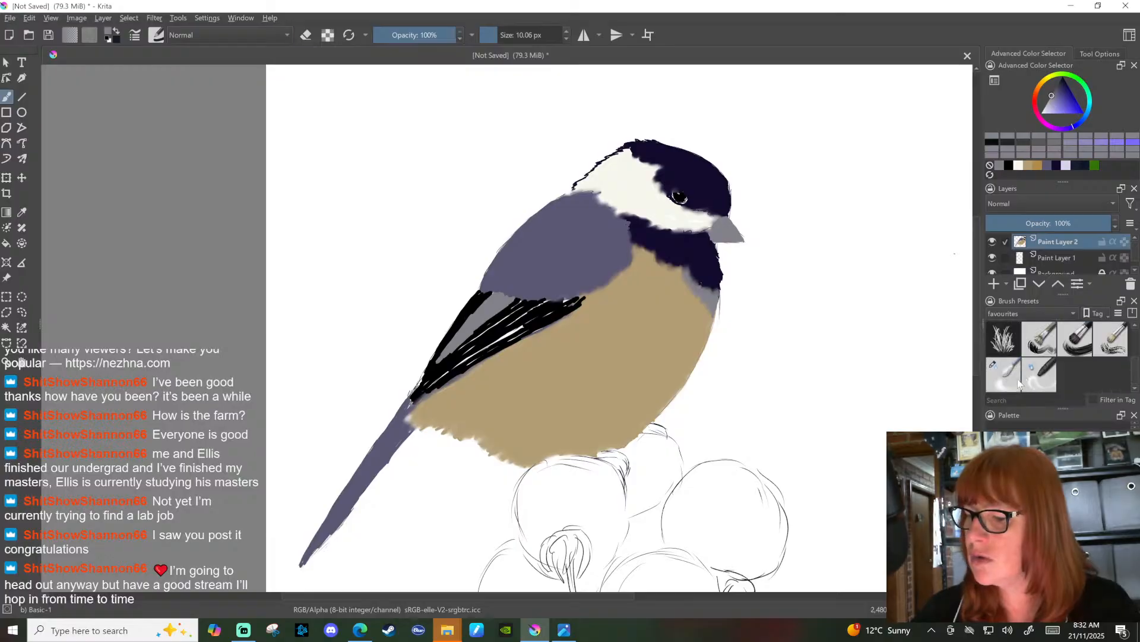
click(1013, 373)
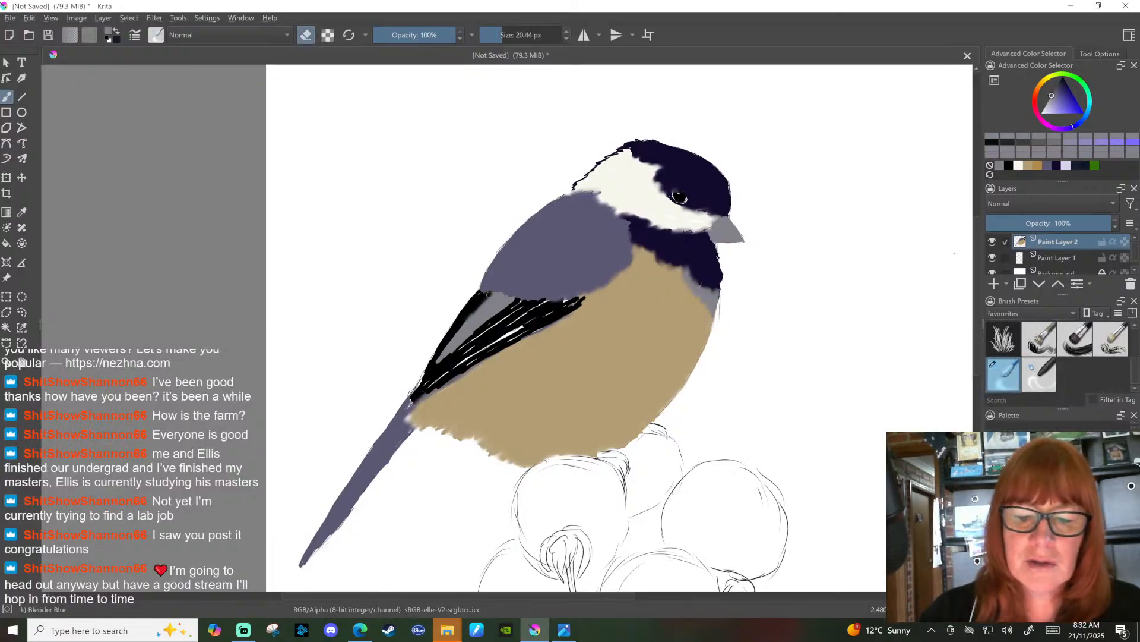
mouse_move(480, 296)
mouse_down()
mouse_move(423, 379)
mouse_move(500, 317)
mouse_move(476, 333)
mouse_move(579, 305)
mouse_move(481, 354)
mouse_move(516, 325)
mouse_move(417, 397)
mouse_move(456, 368)
mouse_move(412, 401)
mouse_up()
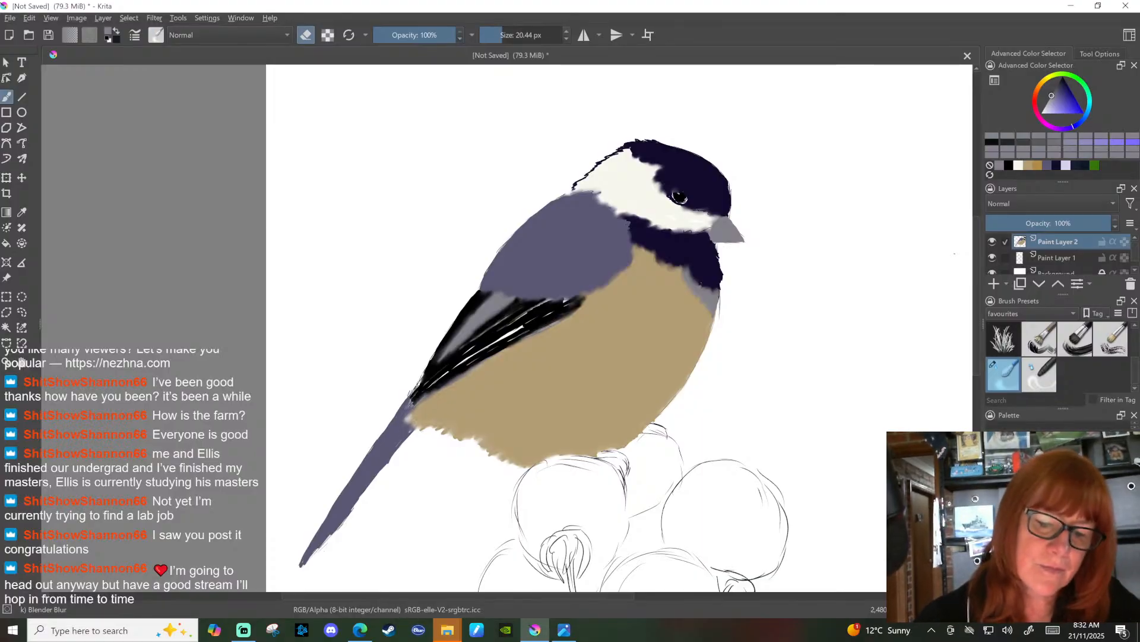
drag(414, 400, 452, 361)
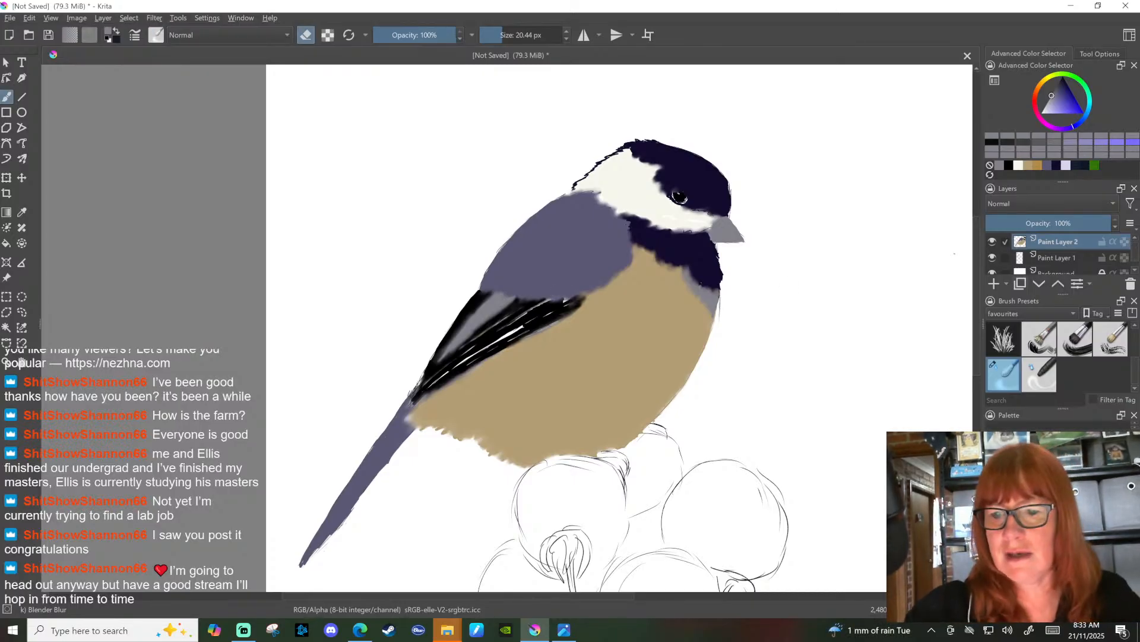
Step: Choose a bright saturated red as the painting colour and switch to the Basic-1 brush
scroll(755, 220, down, 1)
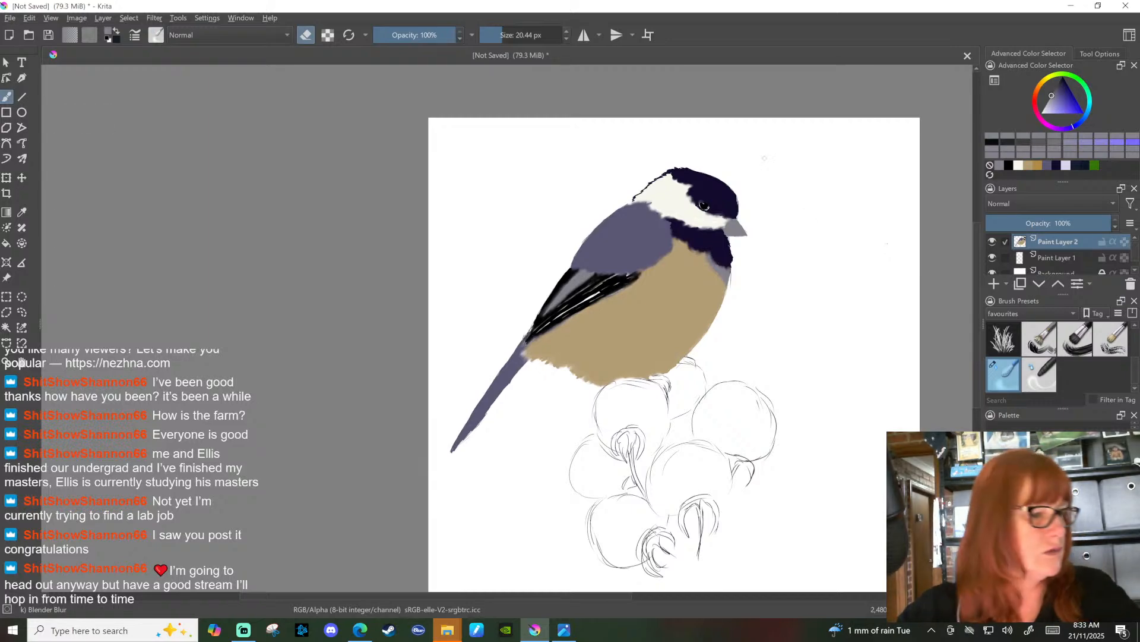
drag(806, 174, 687, 229)
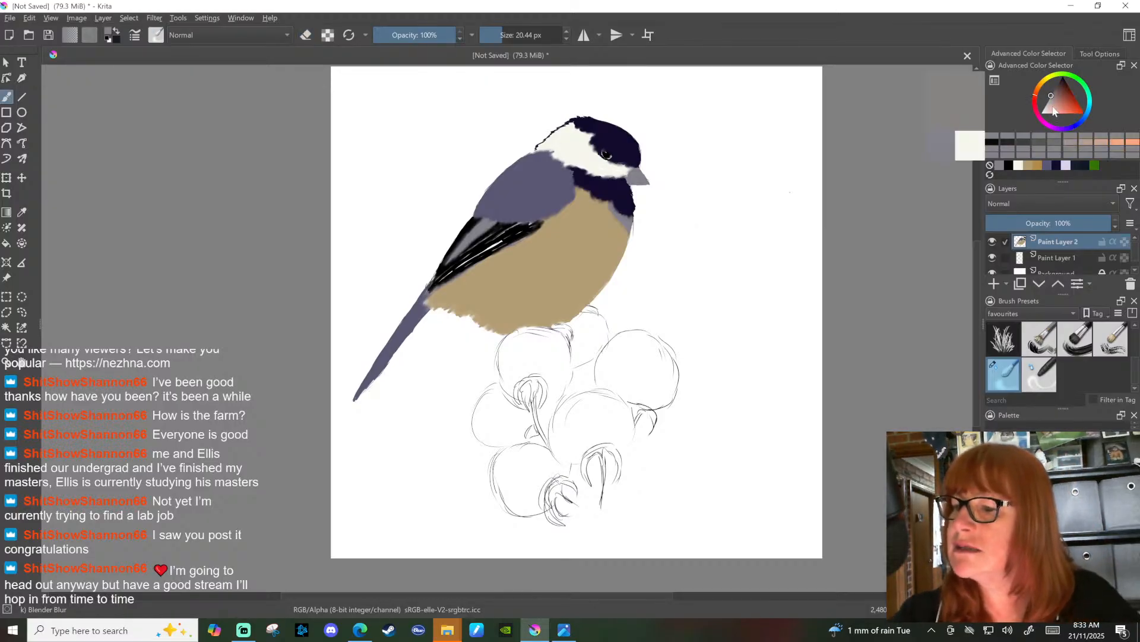
click(1036, 95)
drag(1039, 101, 1052, 94)
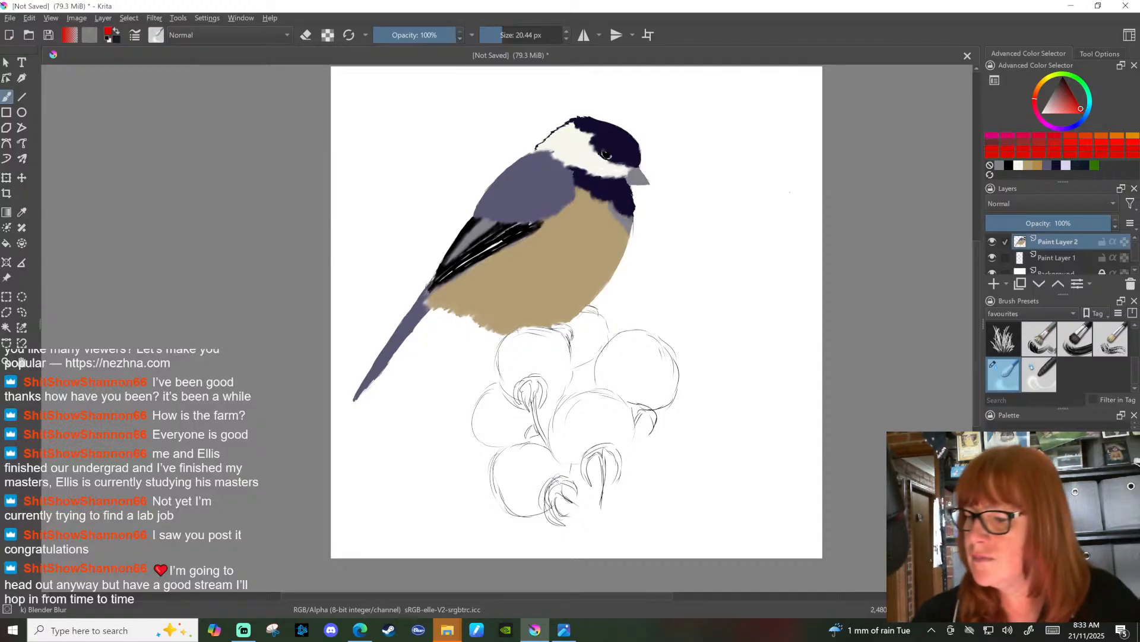
scroll(1135, 368, up, 3)
click(1066, 338)
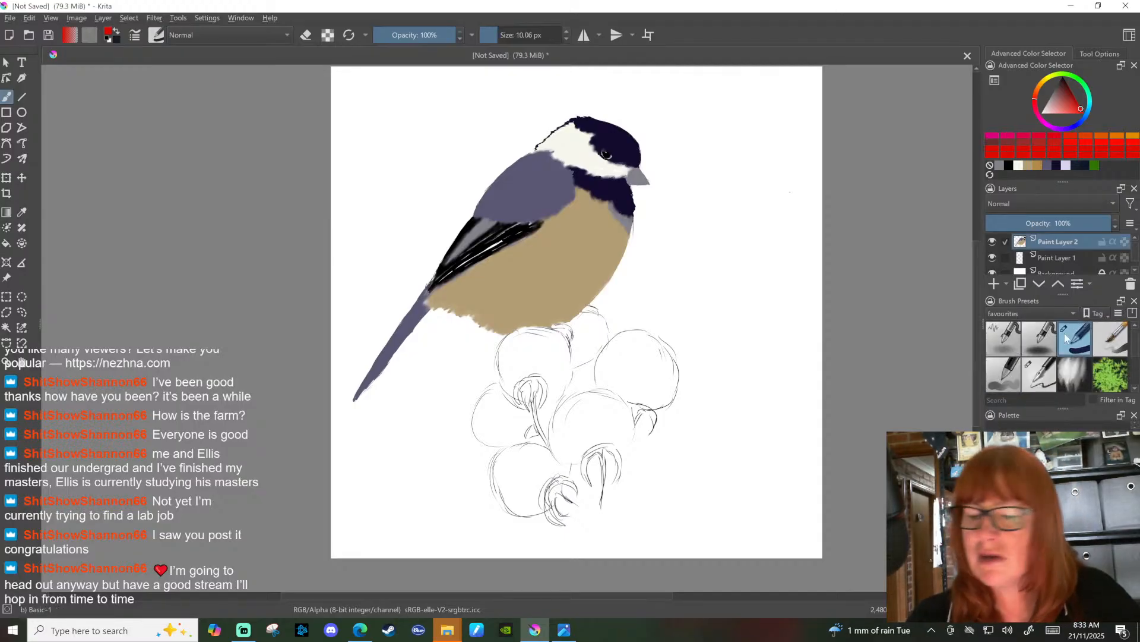
Step: Outline the berry directly beneath the bird's belly in red, going around its stem detail, and fill it with red
mouse_move(508, 336)
mouse_down()
mouse_move(536, 326)
mouse_move(572, 345)
mouse_move(565, 397)
mouse_up()
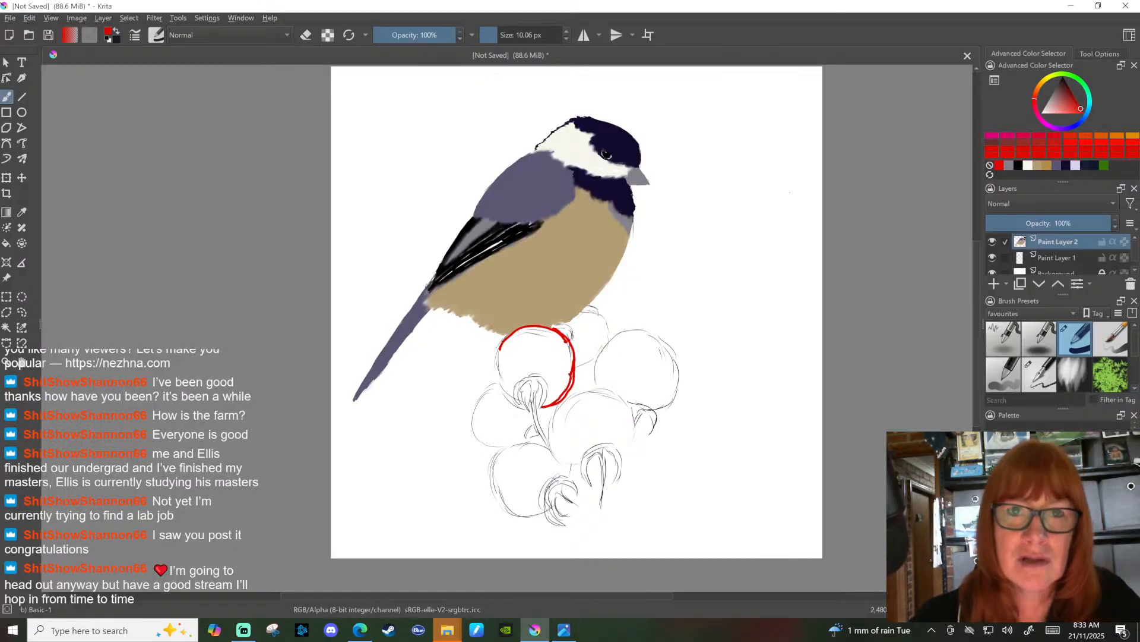
drag(499, 347, 509, 399)
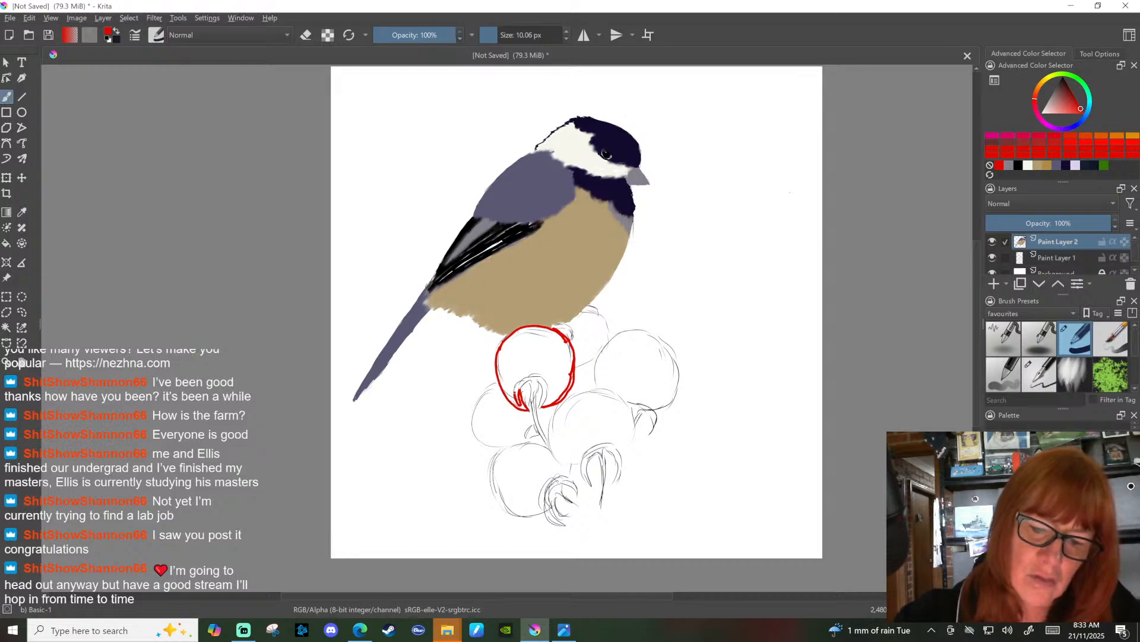
drag(547, 378, 543, 407)
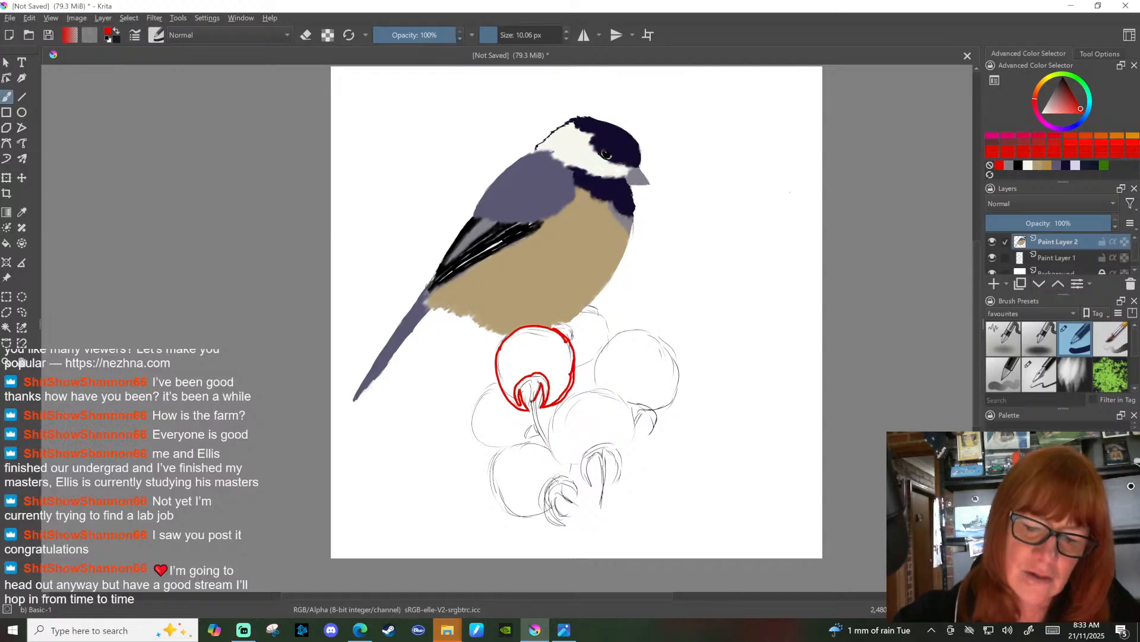
drag(532, 390, 532, 410)
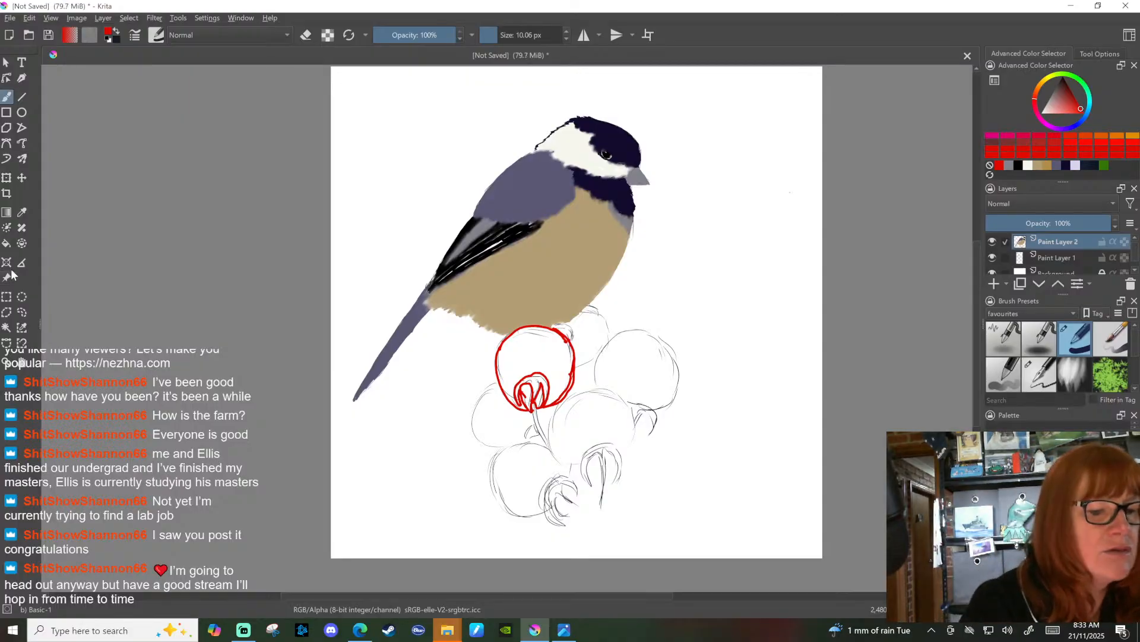
click(12, 244)
click(556, 358)
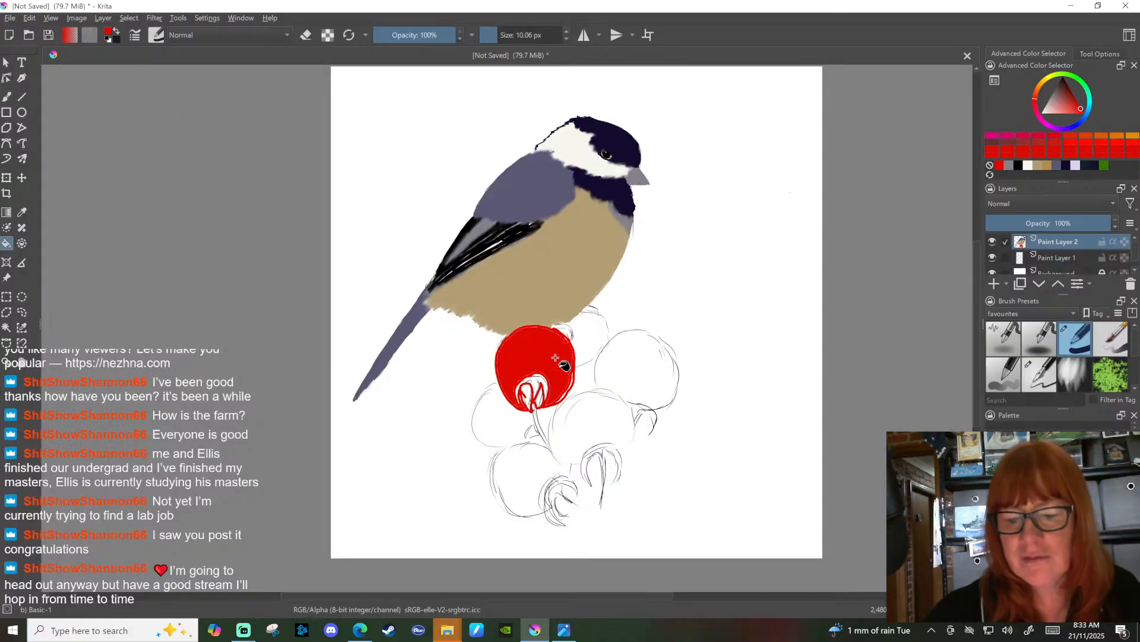
Step: Outline the visible part of the berry tucked behind the first one, under the belly, and fill it with red
click(7, 97)
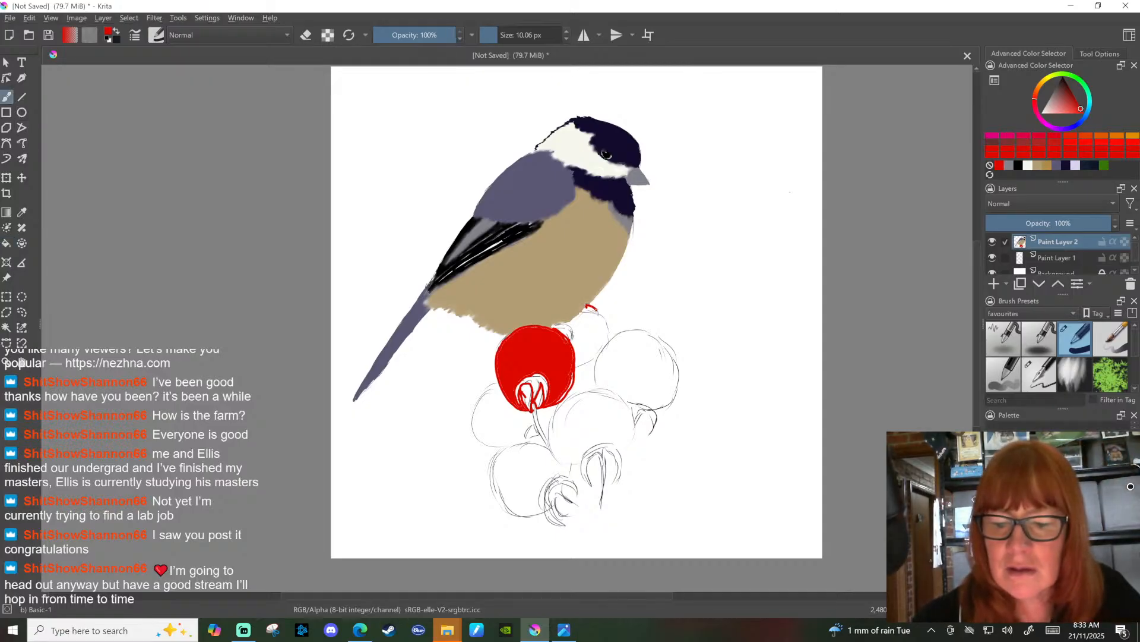
drag(605, 322, 612, 336)
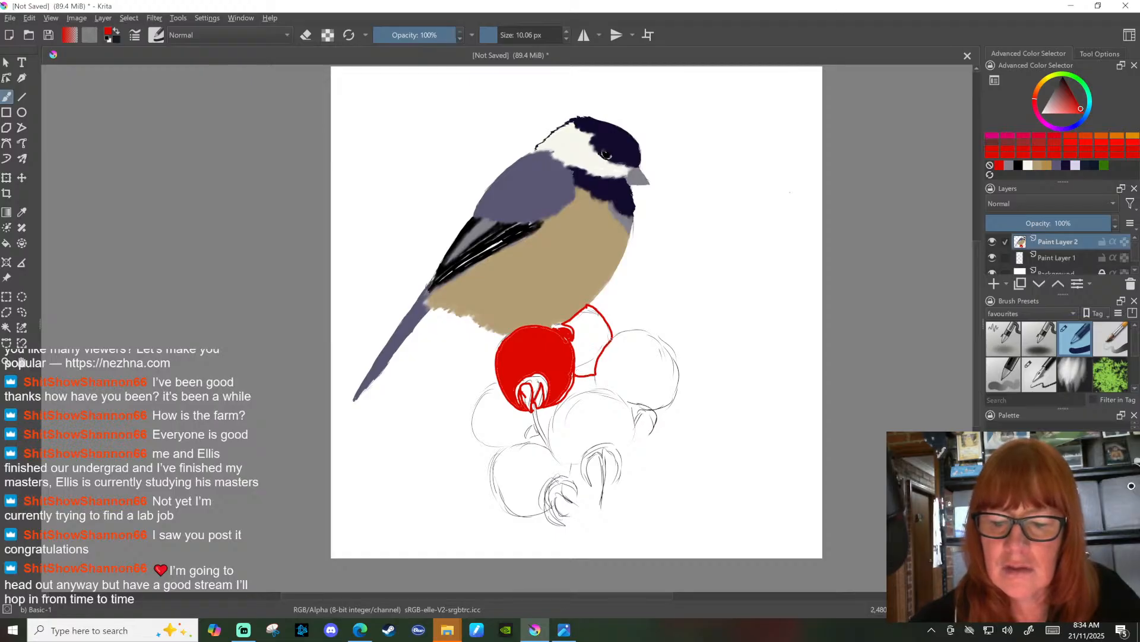
click(5, 242)
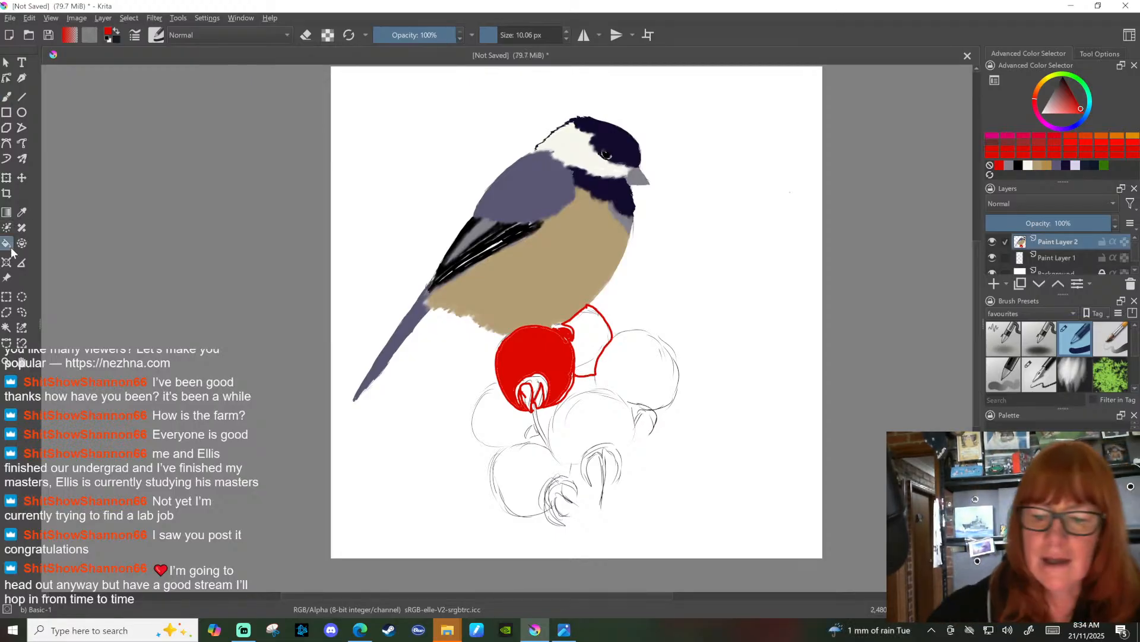
click(585, 336)
Step: Outline the rightmost berry in the cluster in red and fill it
click(6, 96)
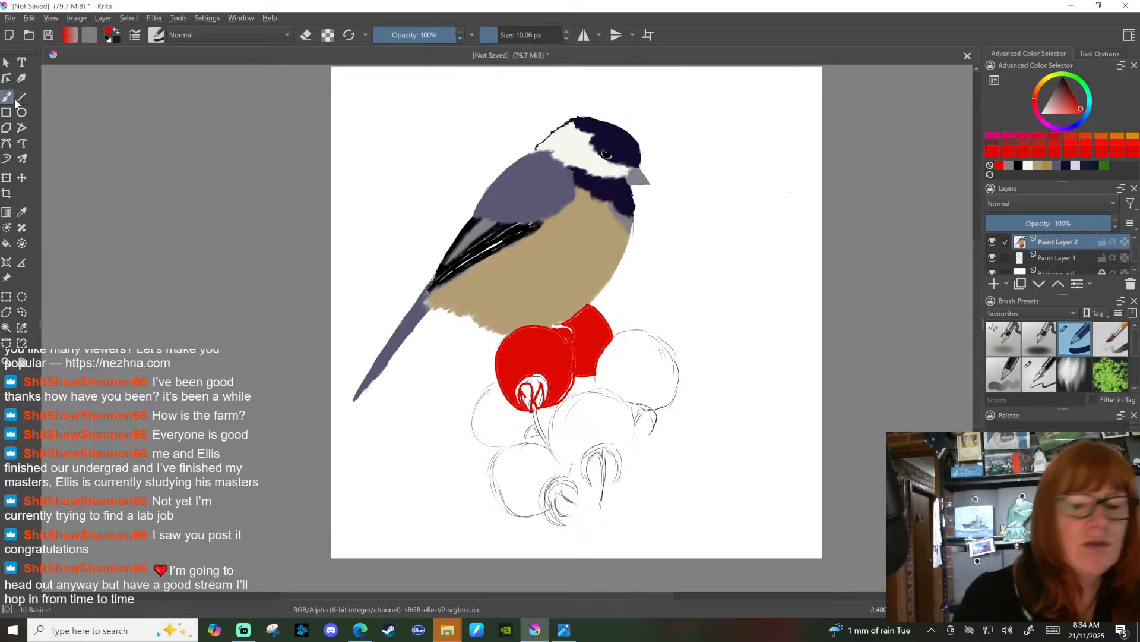
mouse_move(595, 373)
mouse_down()
mouse_move(595, 386)
mouse_move(623, 333)
mouse_move(669, 340)
mouse_move(681, 373)
mouse_move(673, 401)
mouse_move(652, 413)
mouse_move(646, 404)
mouse_move(656, 410)
mouse_up()
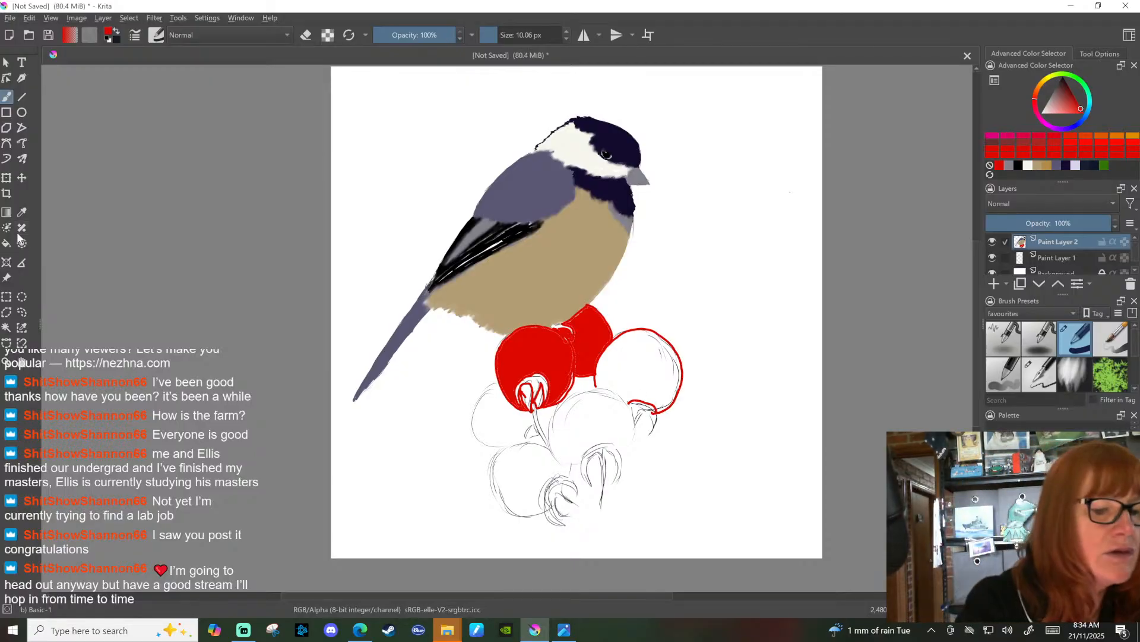
drag(596, 385, 629, 404)
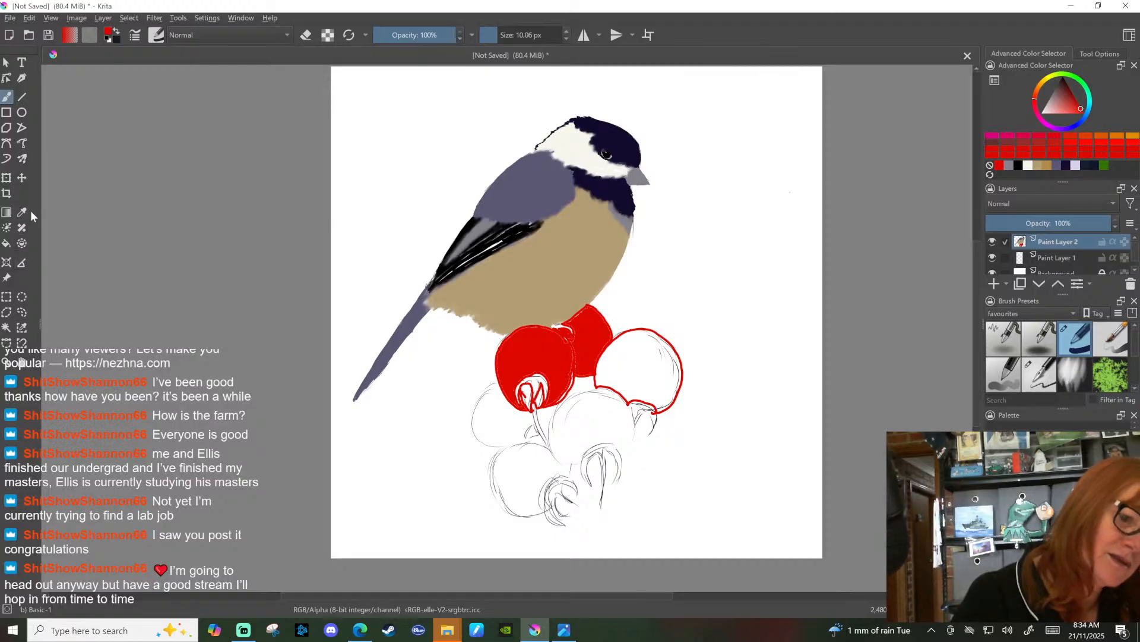
click(6, 243)
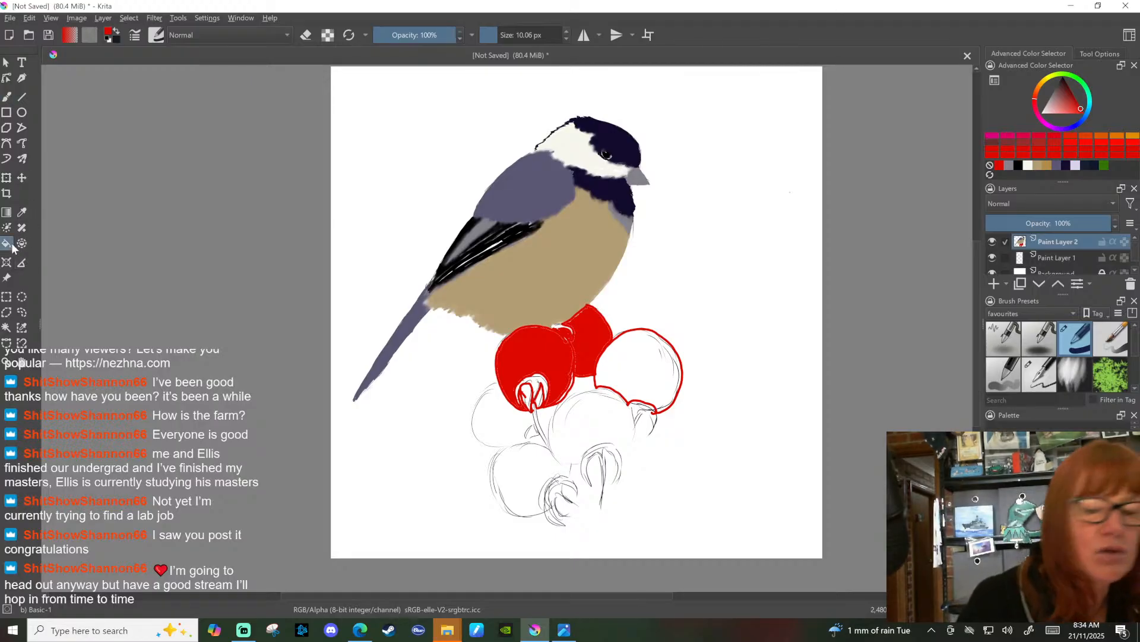
click(640, 373)
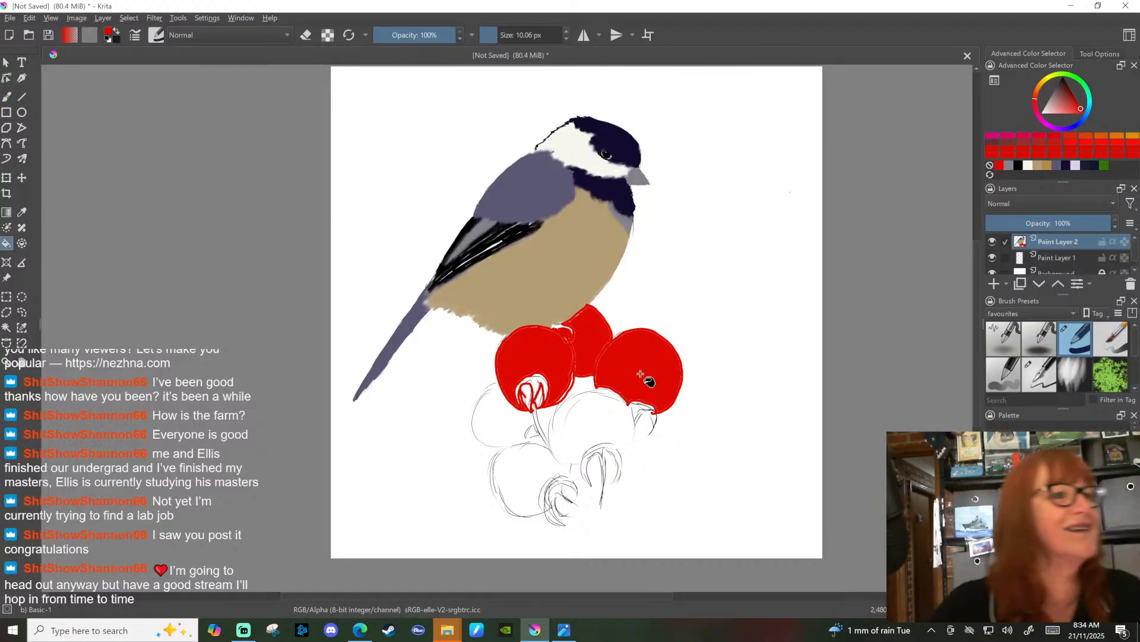
Step: Outline the central berry in red, leaving the stem detail at its lower edge clear, and fill it
click(8, 98)
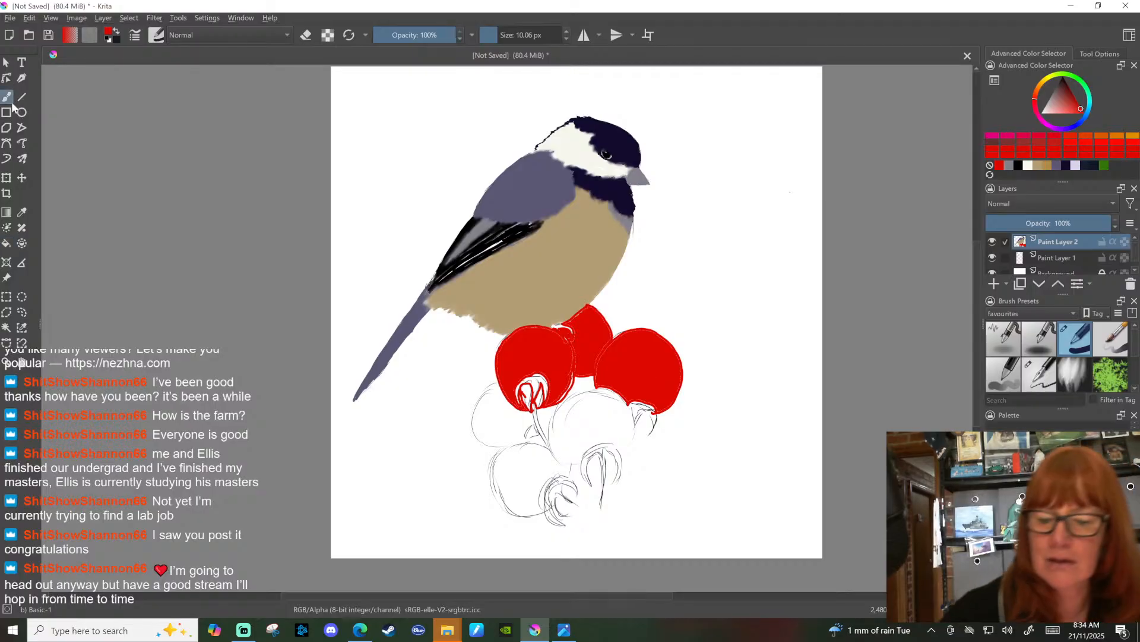
mouse_move(574, 465)
mouse_down()
mouse_move(550, 448)
mouse_move(558, 402)
mouse_move(596, 386)
mouse_move(622, 393)
mouse_move(628, 450)
mouse_move(567, 461)
mouse_move(580, 466)
mouse_move(618, 447)
mouse_up()
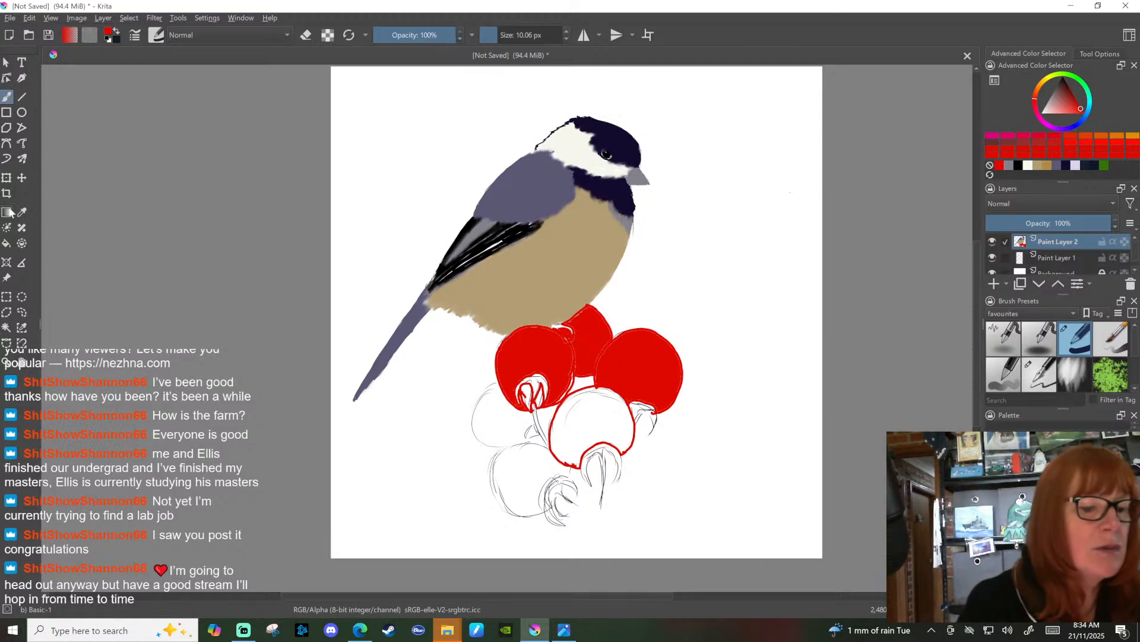
click(7, 243)
click(612, 431)
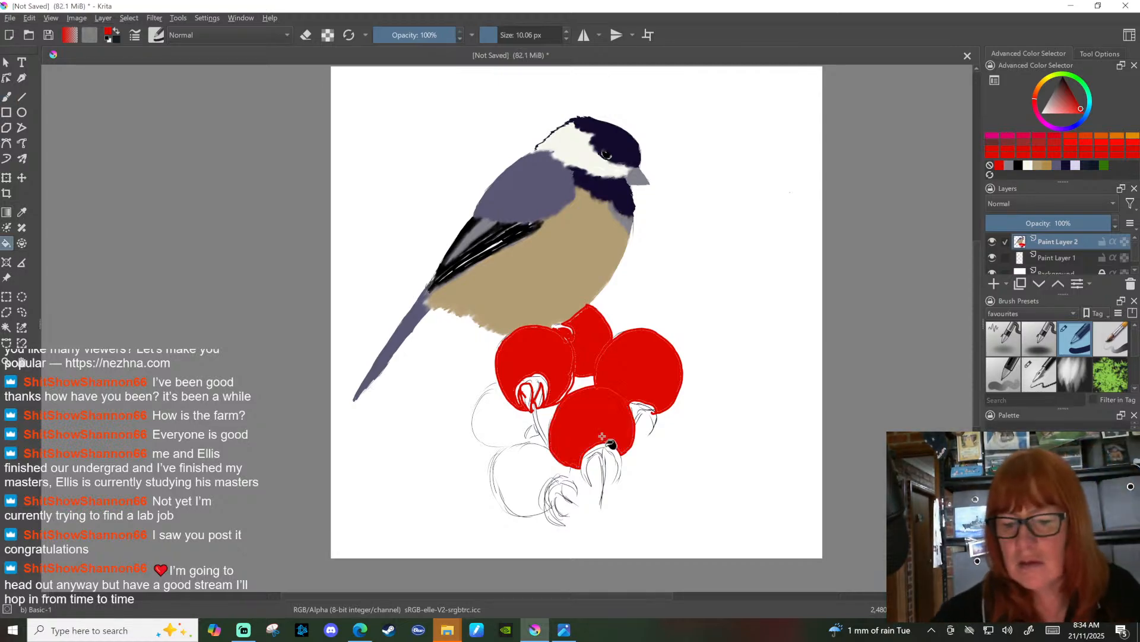
Step: Outline the lowest berry in red, keeping its stem detail unpainted, and fill it
click(8, 99)
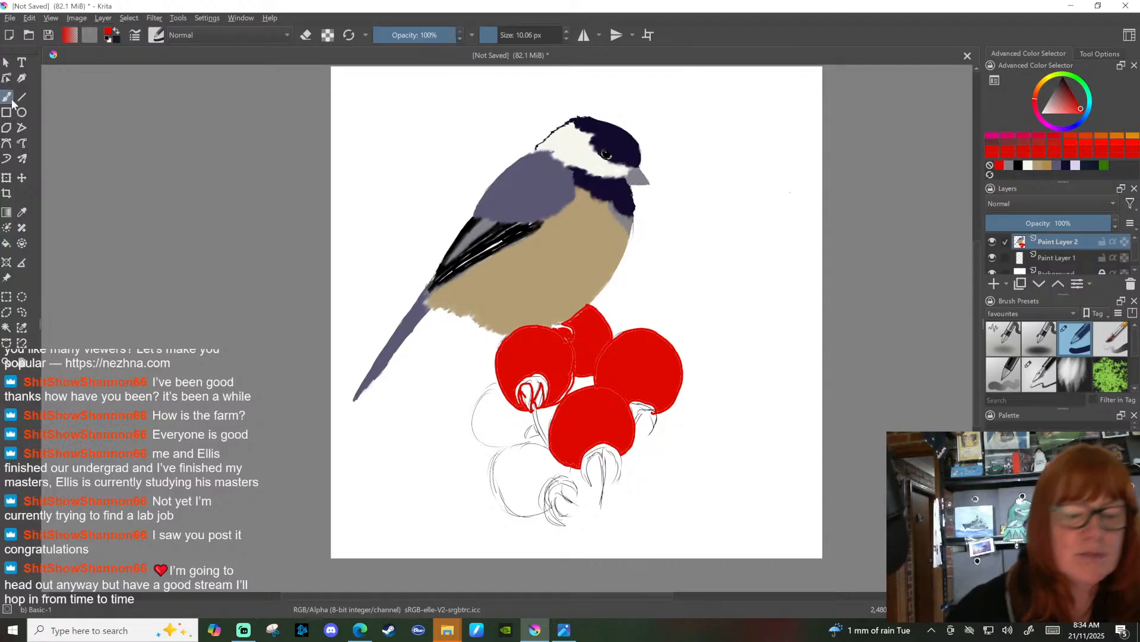
mouse_move(549, 443)
mouse_down()
mouse_move(501, 448)
mouse_move(493, 491)
mouse_move(506, 513)
mouse_move(527, 517)
mouse_move(547, 513)
mouse_move(561, 476)
mouse_up()
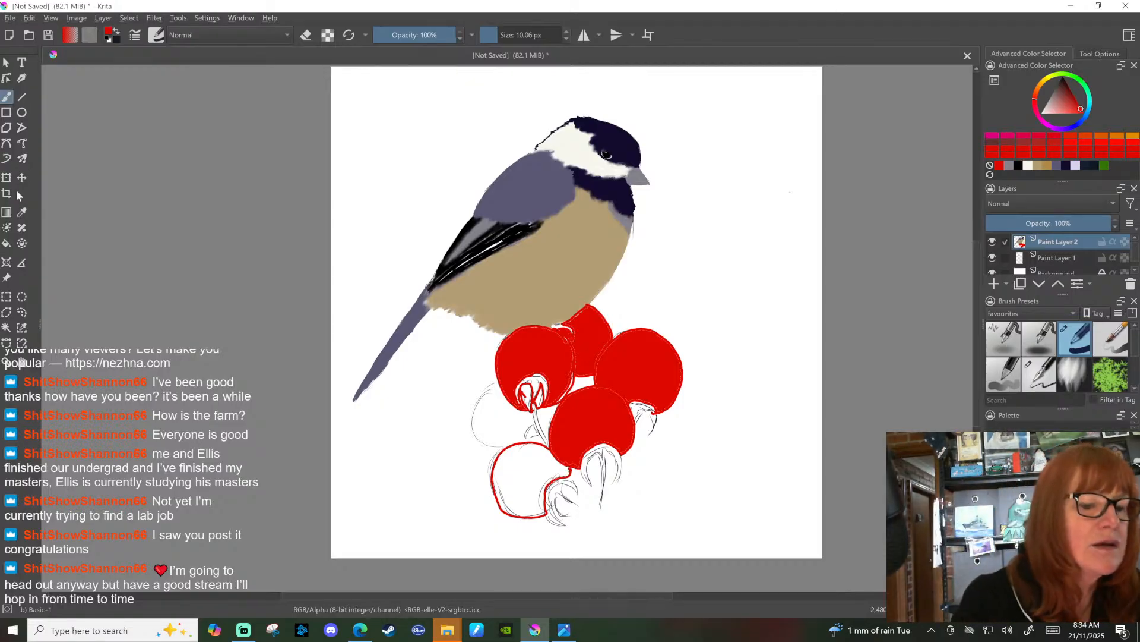
click(6, 243)
click(494, 478)
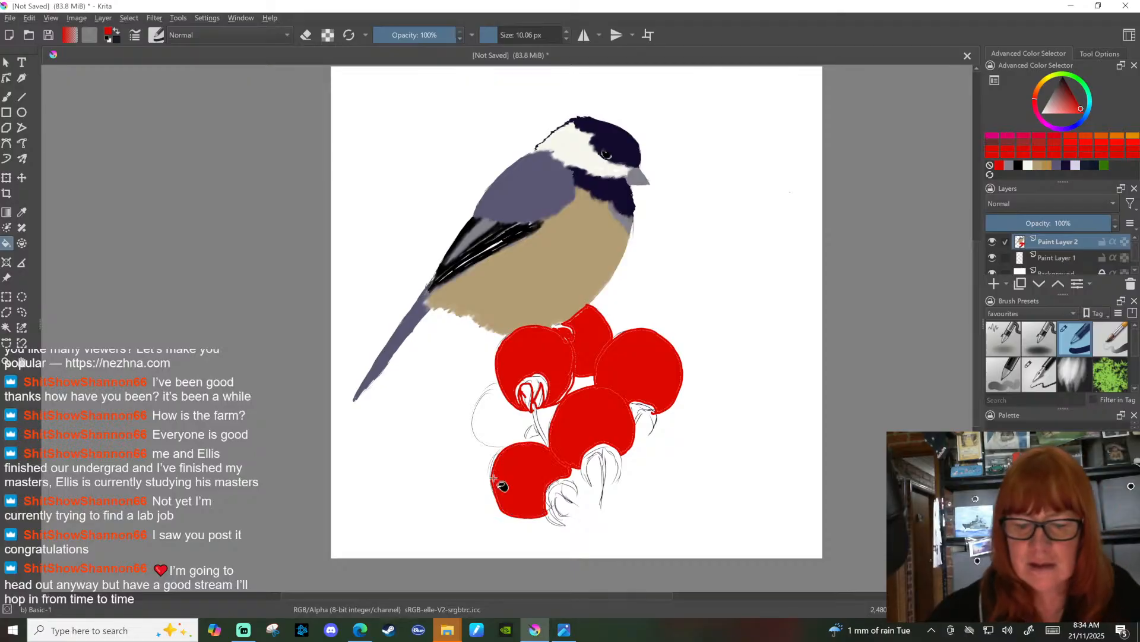
Step: Outline the remaining leftmost berry between its neighbours in red and fill it
click(6, 96)
mouse_move(499, 382)
mouse_down()
mouse_move(481, 395)
mouse_move(473, 436)
mouse_move(493, 457)
mouse_up()
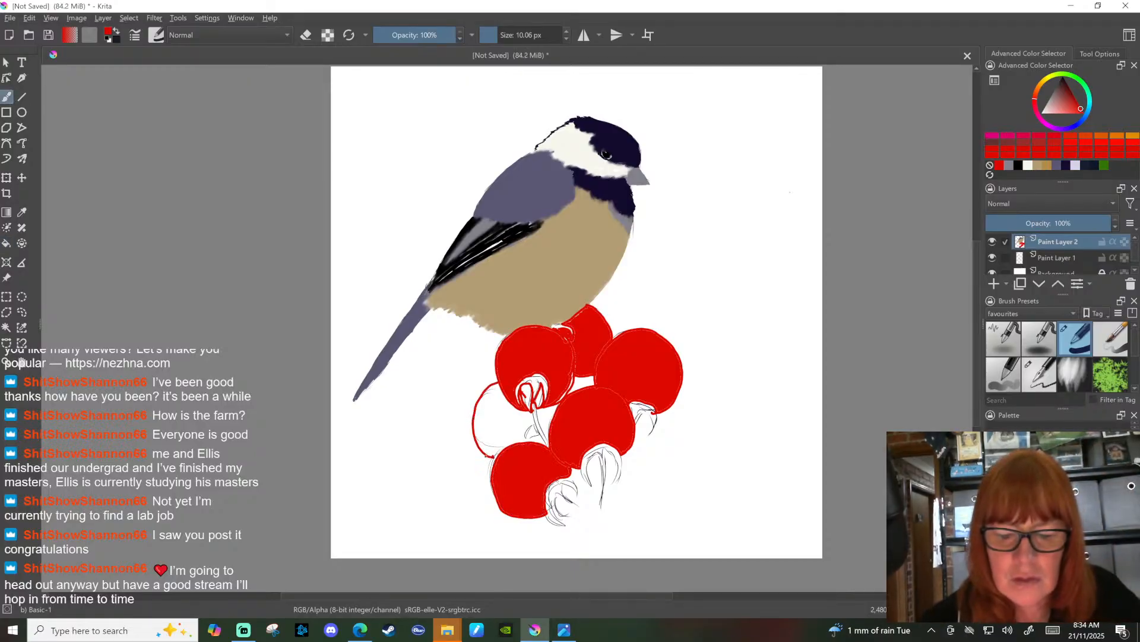
drag(536, 423, 522, 444)
click(6, 242)
click(512, 420)
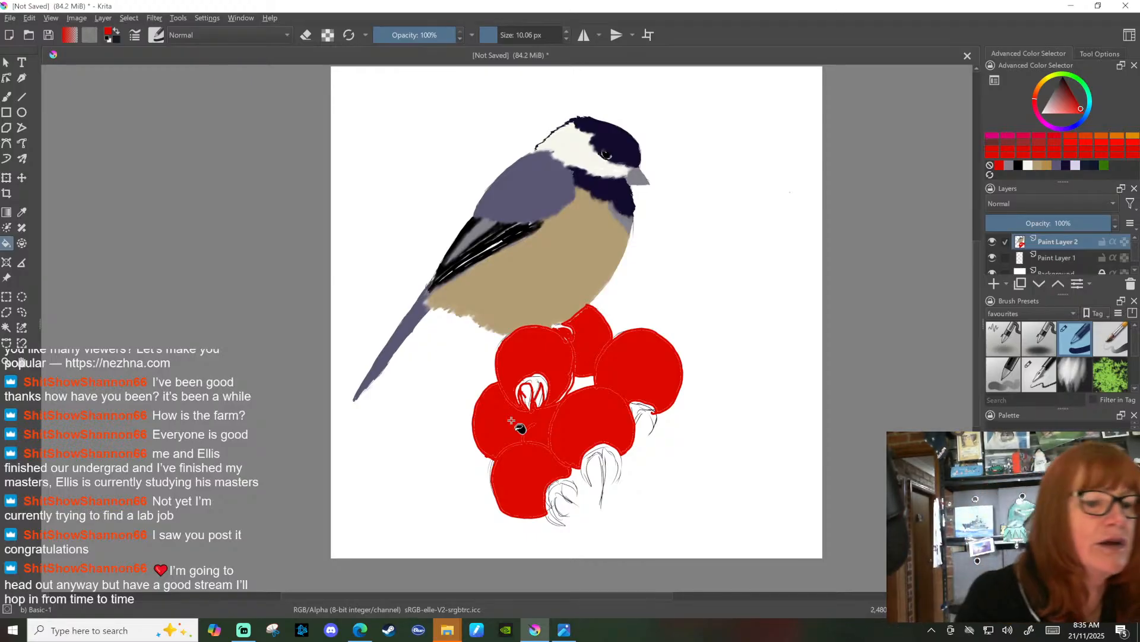
Step: Soften the pale gaps and edges between the red berries with the Blender Blur brush
click(9, 96)
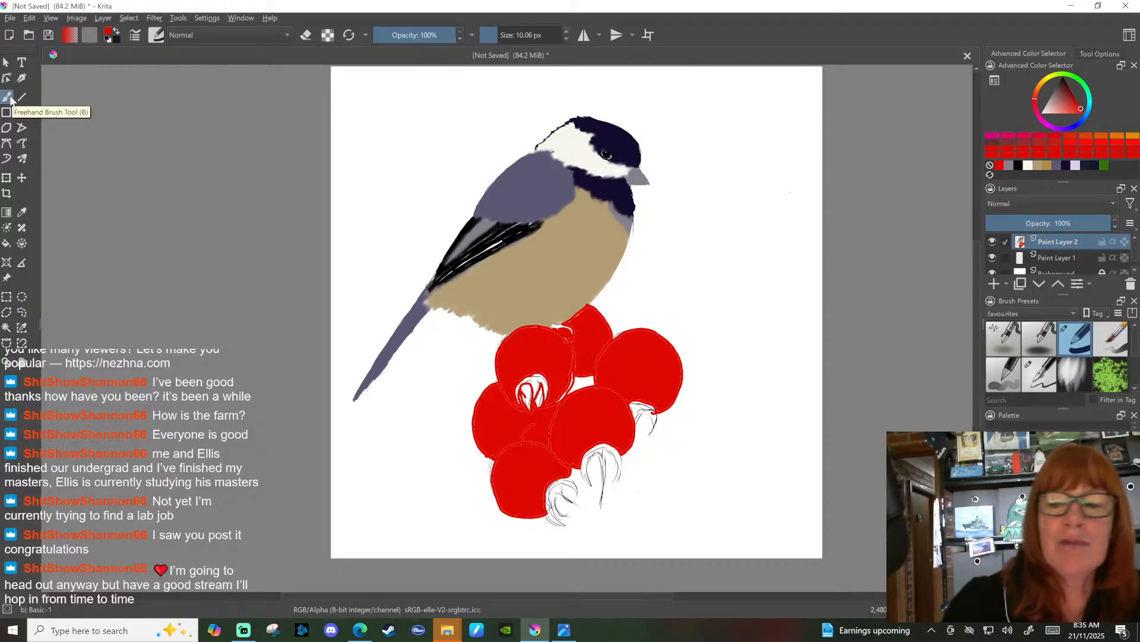
scroll(1046, 356, down, 3)
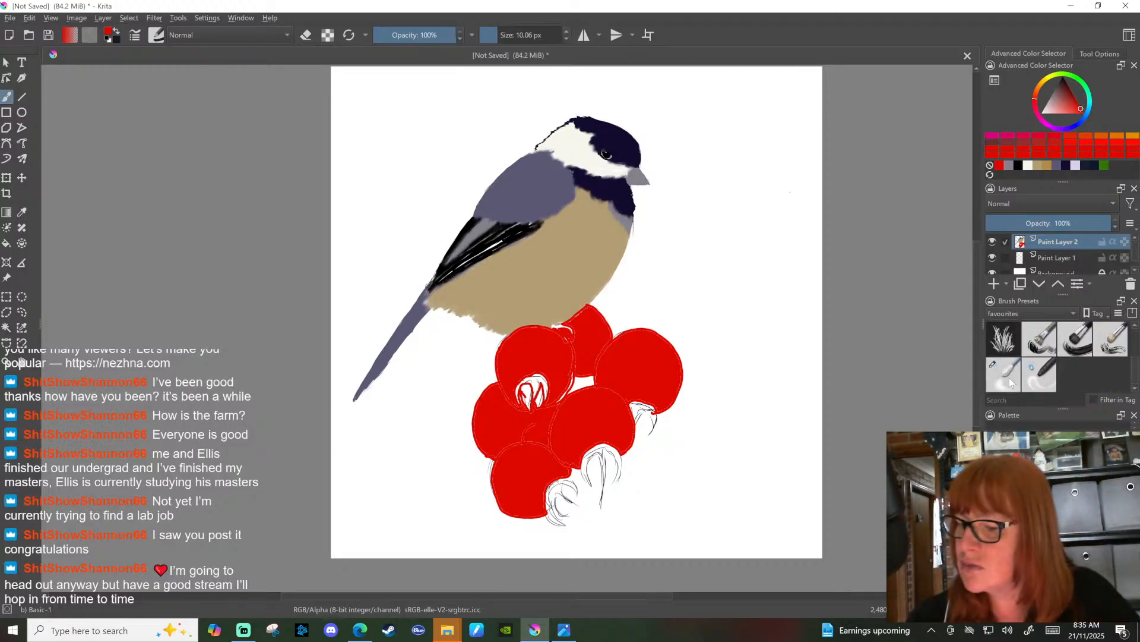
click(1004, 375)
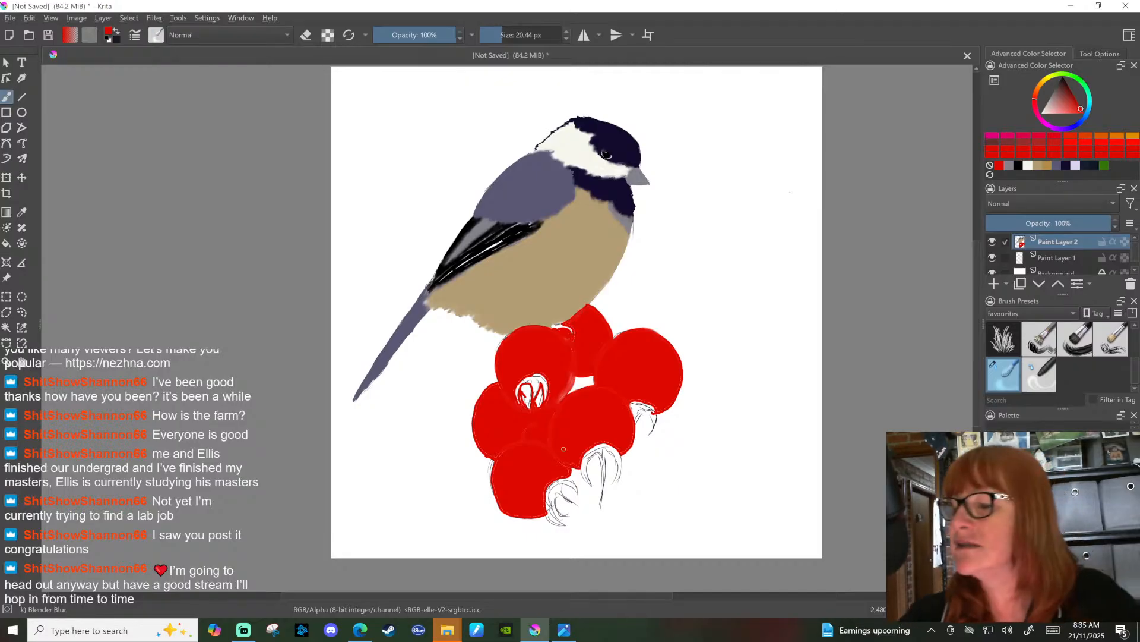
Step: Choose a muted dark reddish brown and switch to the Ink-4 Pen Rough brush
click(1063, 79)
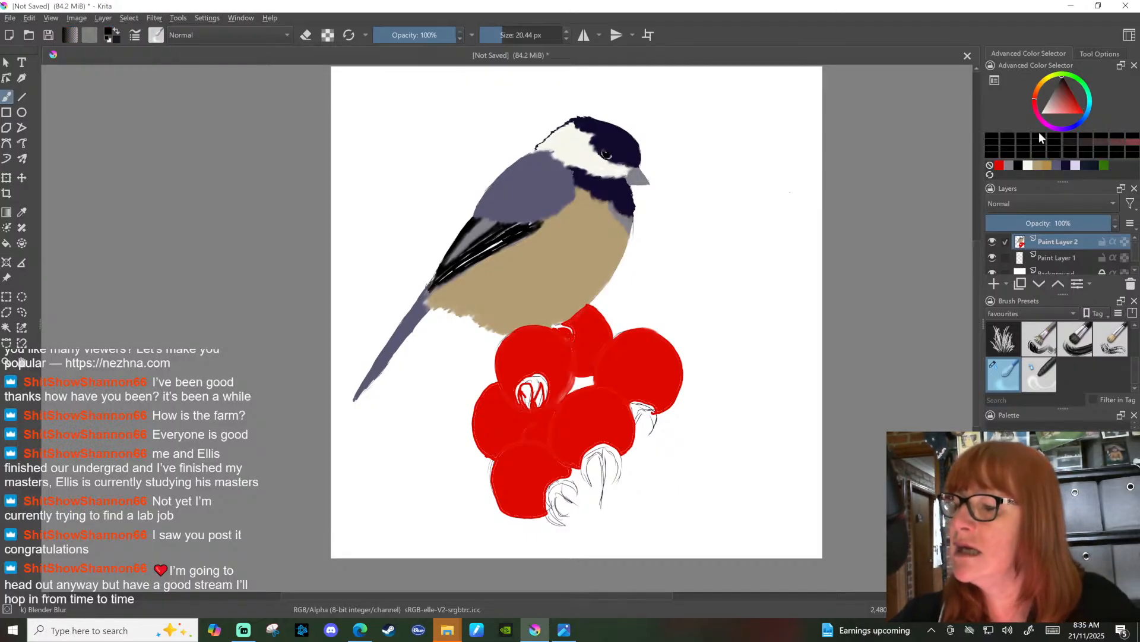
click(1063, 78)
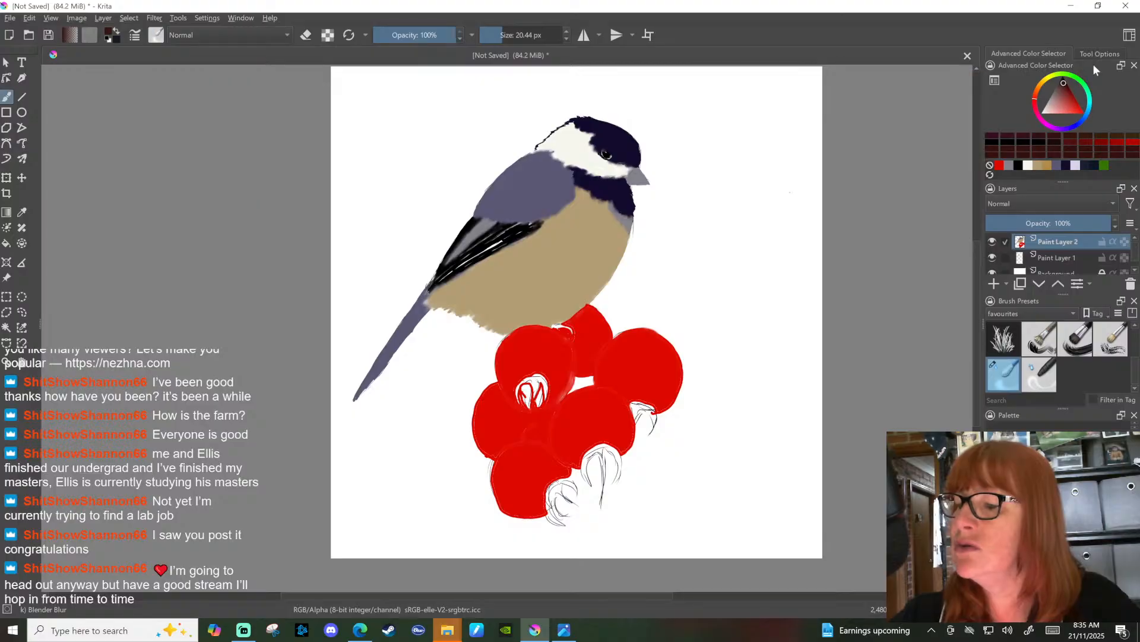
click(1061, 84)
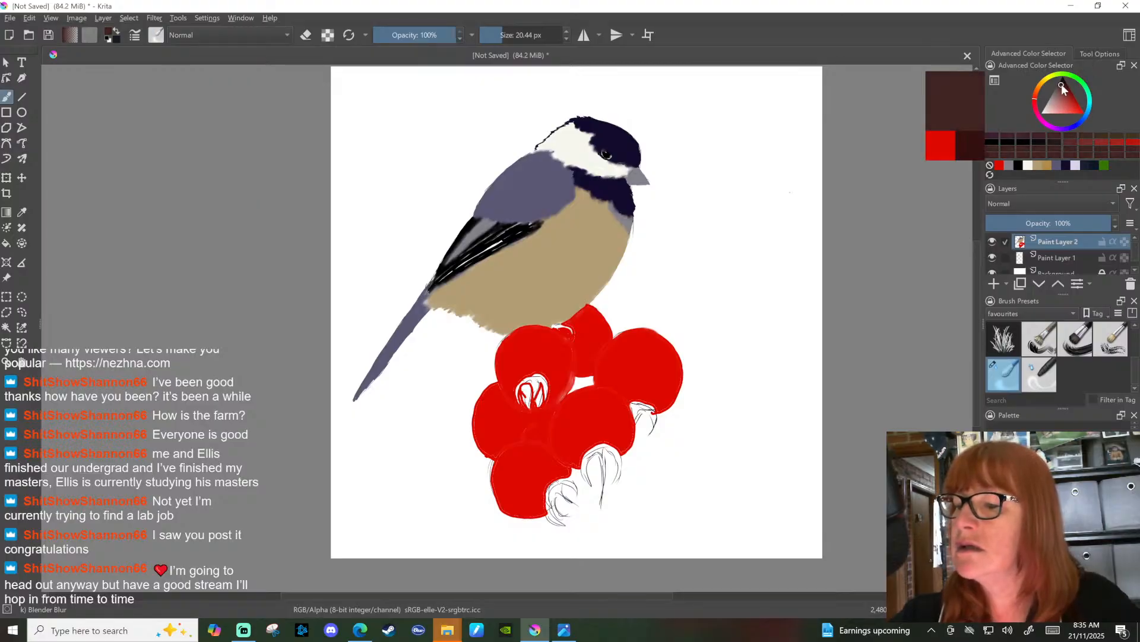
mouse_move(1061, 83)
mouse_down()
mouse_move(1054, 94)
mouse_move(1059, 83)
mouse_up()
scroll(1134, 349, down, 3)
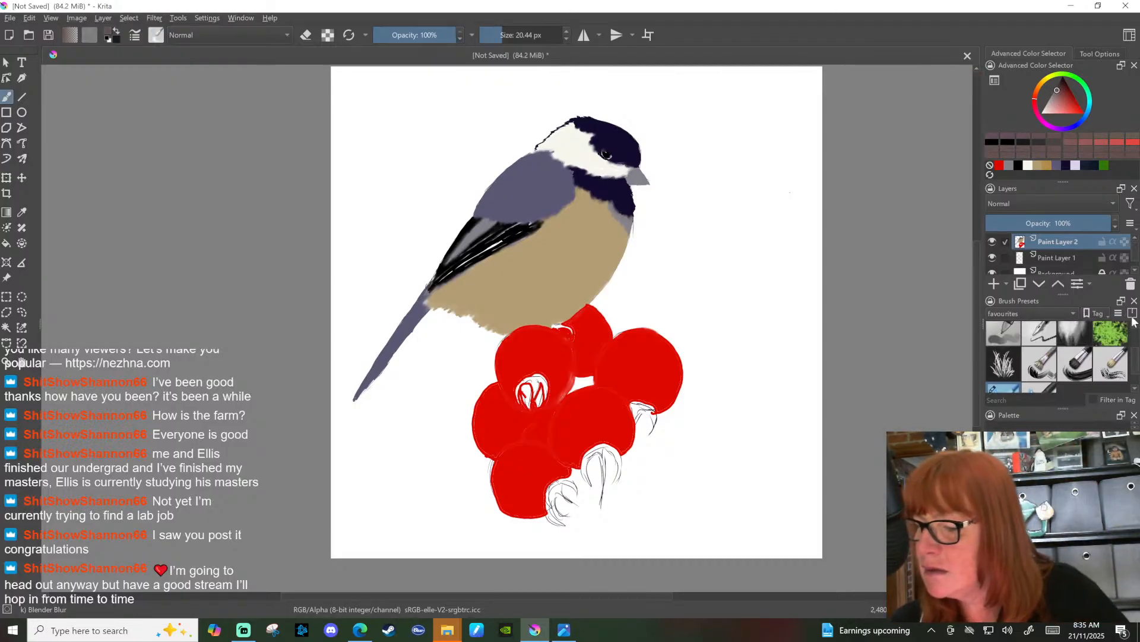
click(1040, 374)
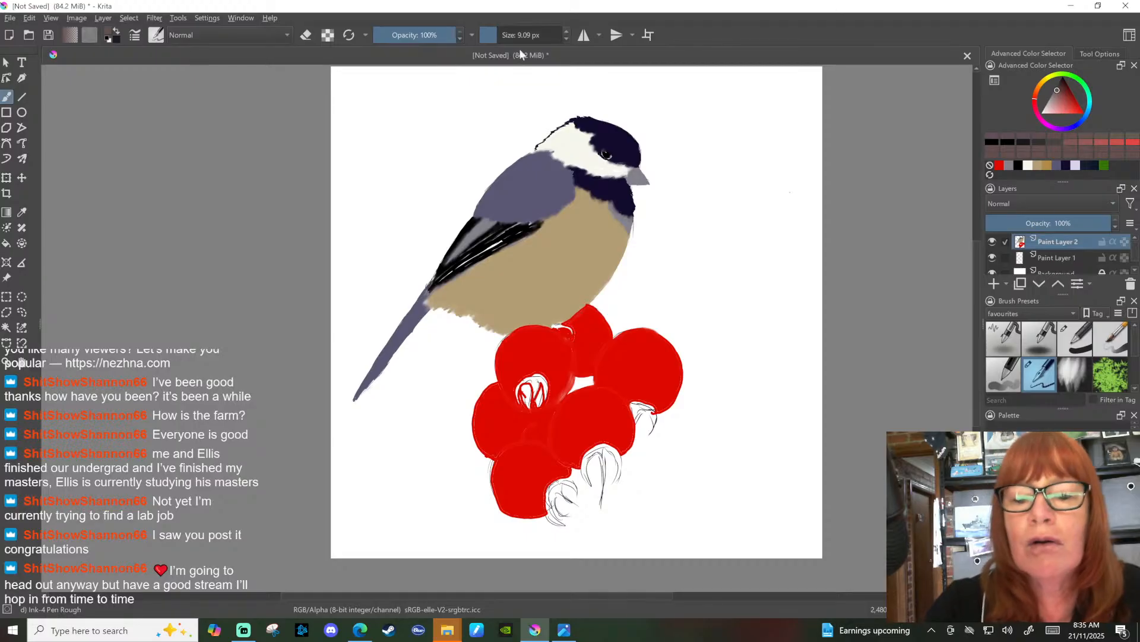
Step: Paint fine muted reddish-brown feather strokes across the top of the bird's cap, ending with a 7.34 px brush size
key(bracketleft)
key(bracketleft)
key(bracketleft)
key(bracketleft)
key(bracketleft)
key(bracketleft)
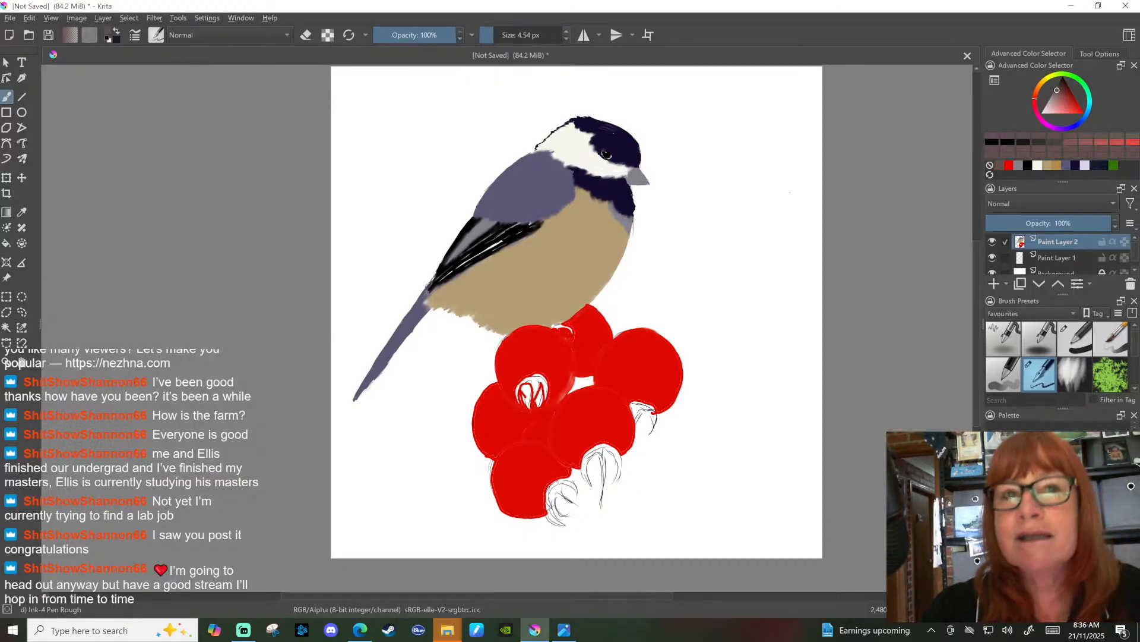
key(bracketright)
key(bracketright)
key(bracketright)
key(bracketright)
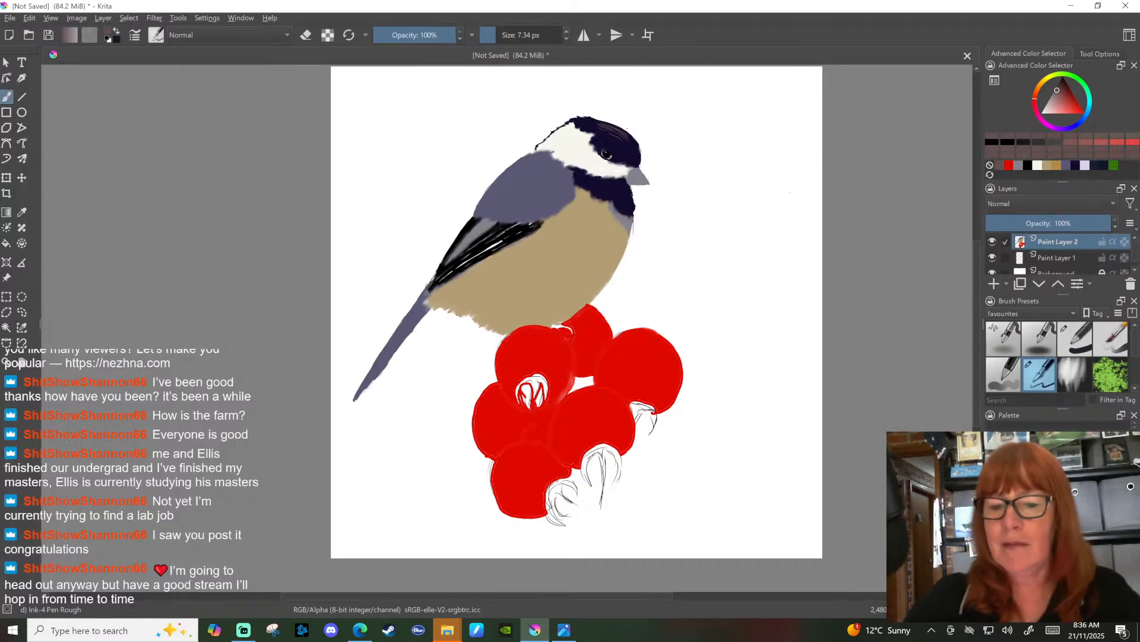
key(minus)
key(1)
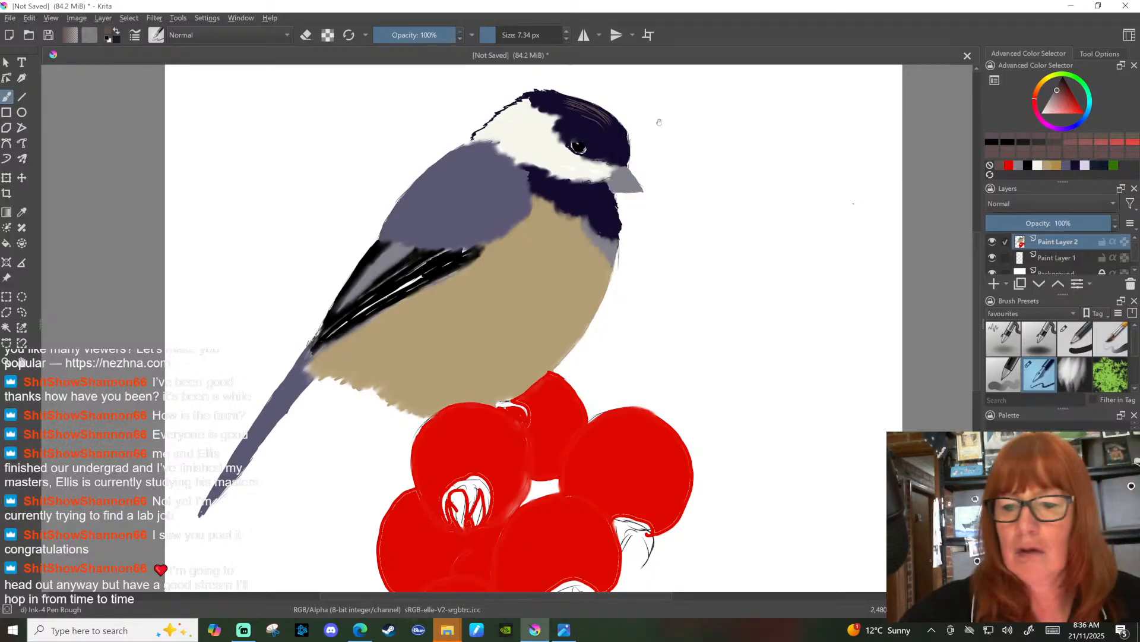
drag(694, 121, 740, 174)
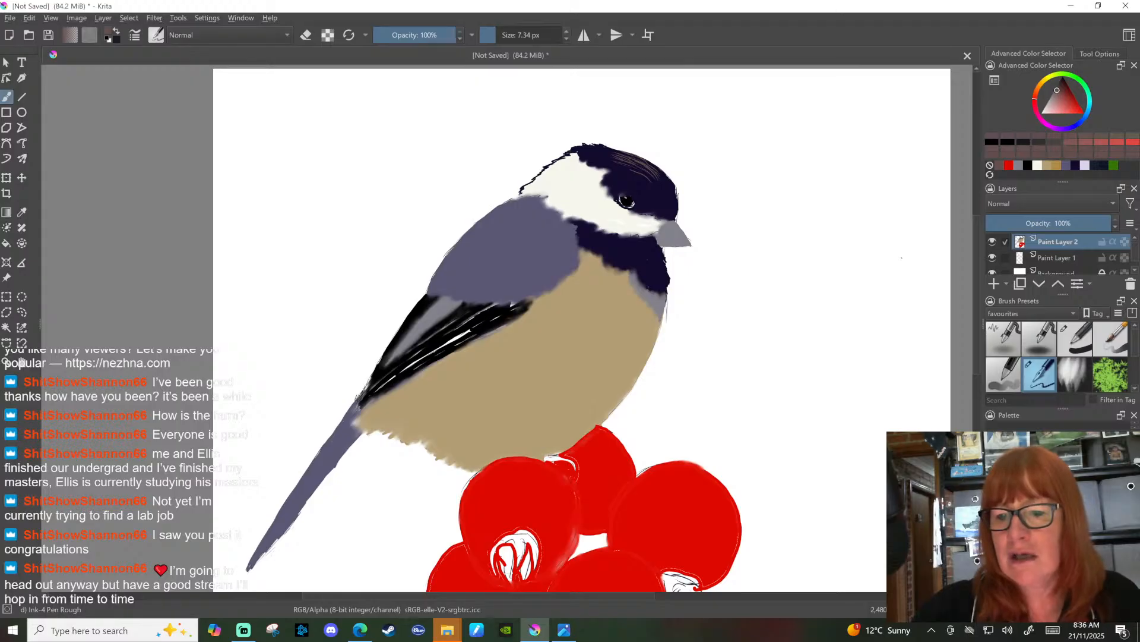
Step: Switch to the Basic-1 brush and choose a pale, desaturated green as the background colour
scroll(794, 438, down, 2)
scroll(795, 438, up, 1)
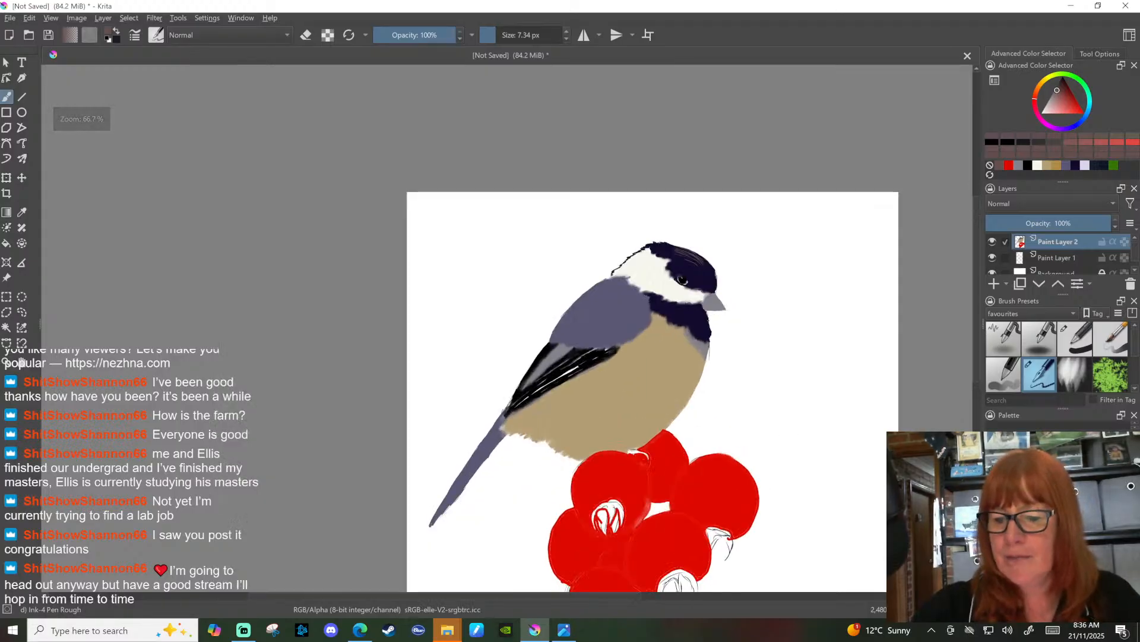
mouse_move(744, 330)
mouse_down()
mouse_move(707, 240)
mouse_move(651, 202)
mouse_up()
drag(694, 239, 698, 258)
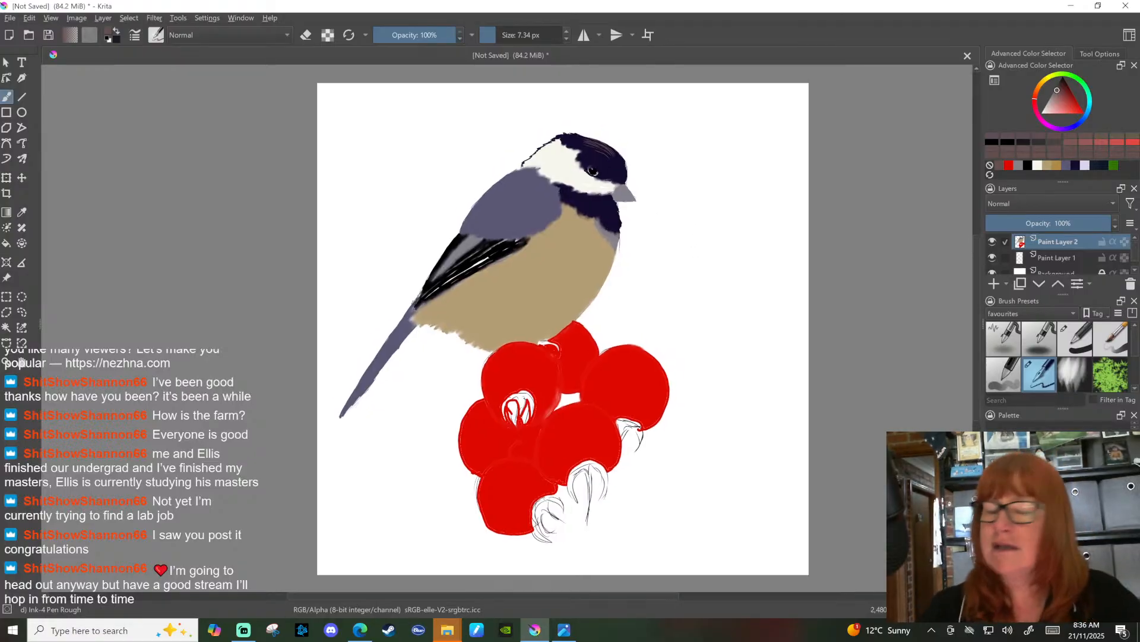
click(1084, 340)
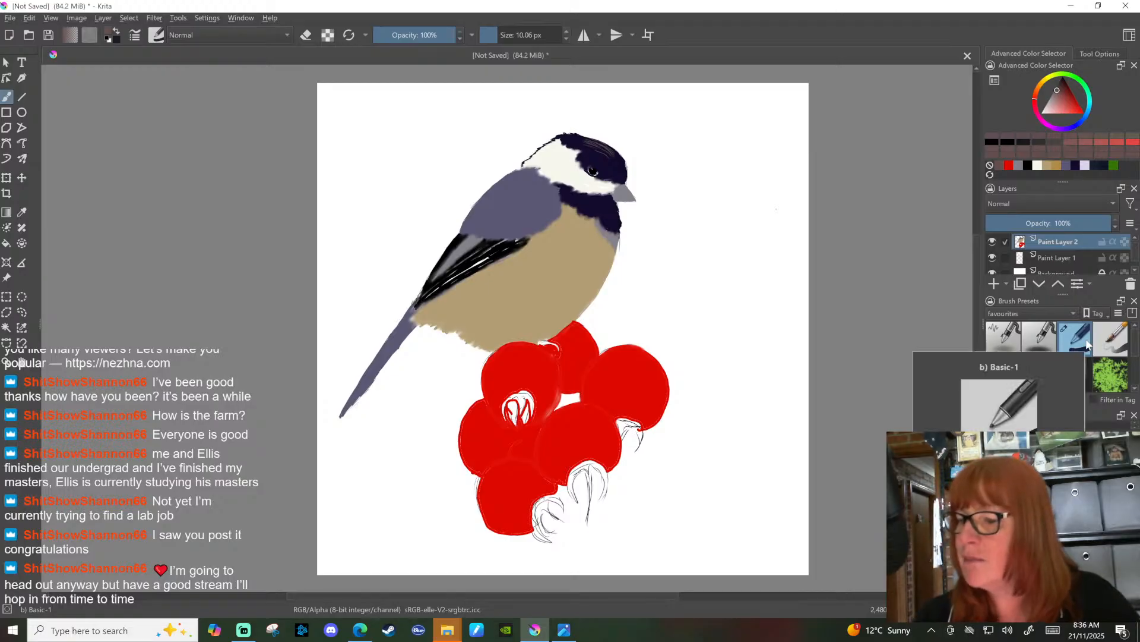
click(1114, 165)
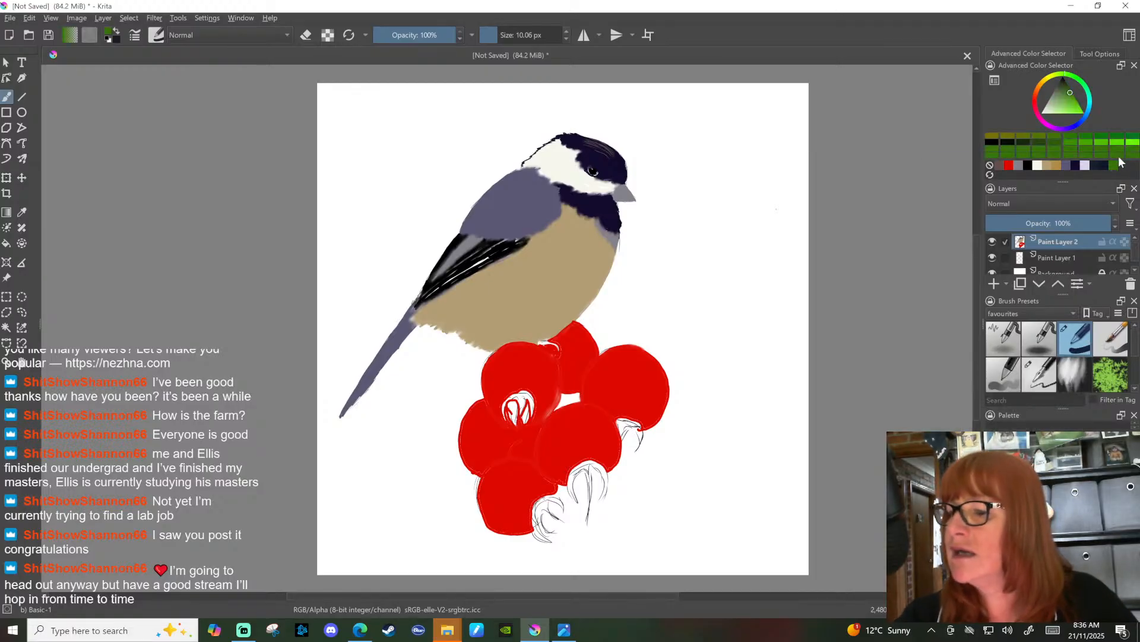
click(1065, 94)
drag(1065, 94, 1055, 104)
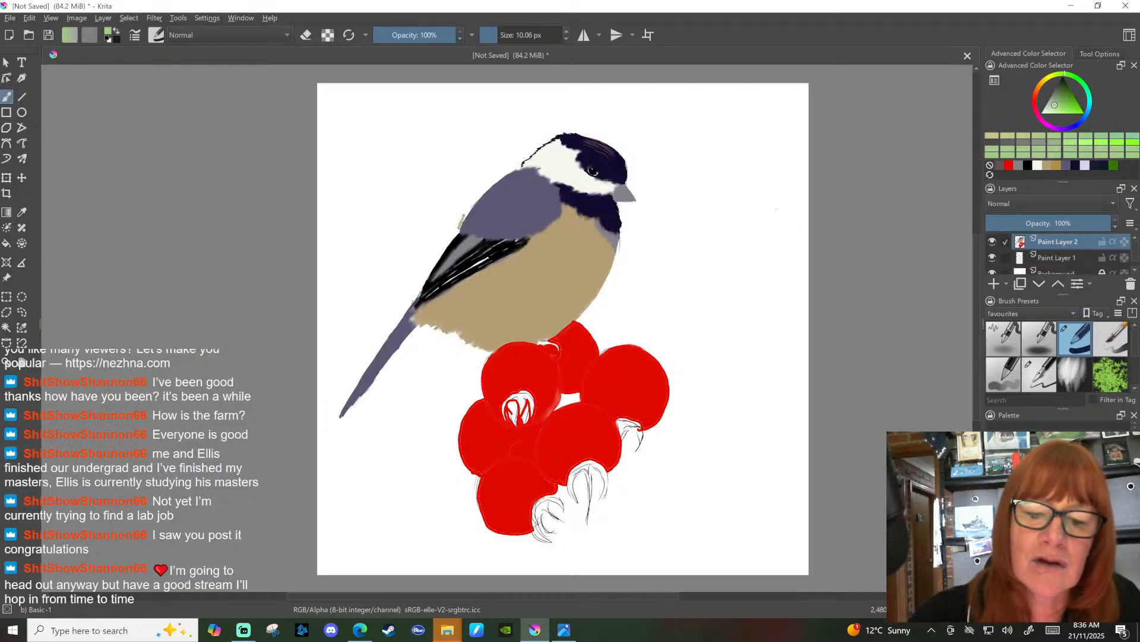
Step: Outline the bird's back, head, beak and breast and the outer edge of the rightmost berry in pale green
mouse_move(470, 208)
mouse_down()
mouse_move(461, 227)
mouse_move(517, 166)
mouse_up()
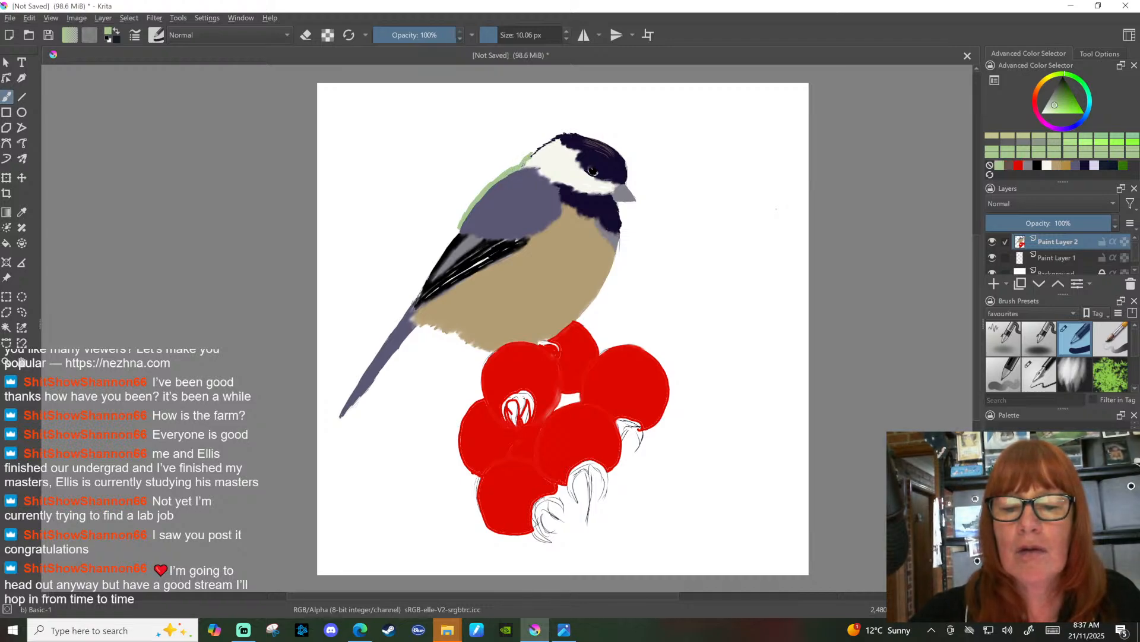
key(ctrl+z)
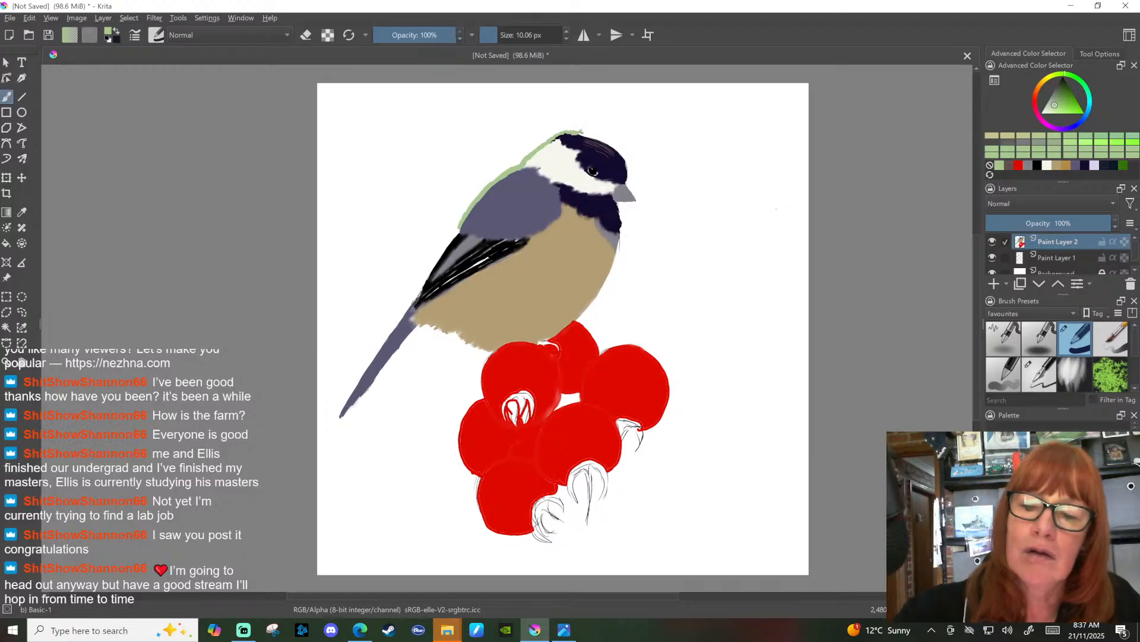
drag(583, 132, 602, 130)
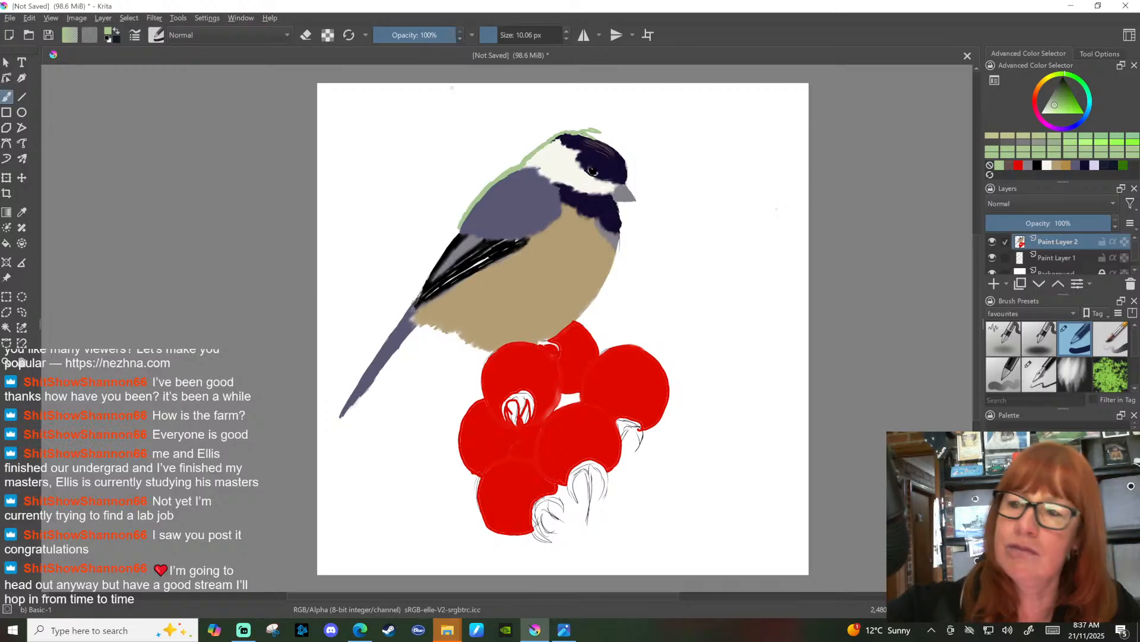
drag(593, 133, 625, 156)
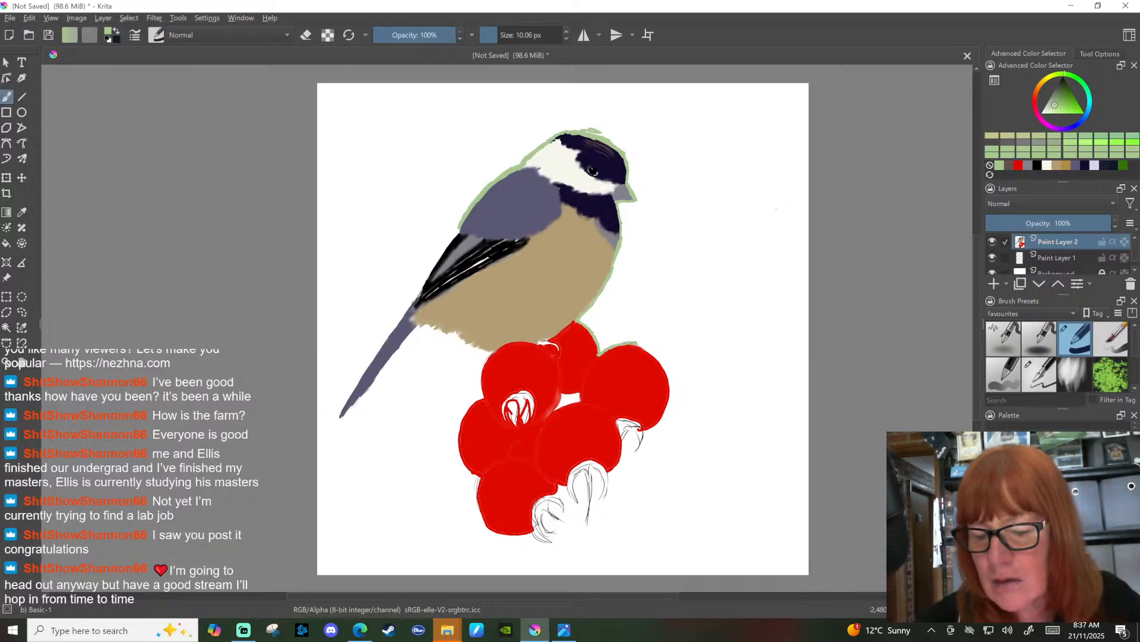
mouse_move(647, 347)
mouse_down()
mouse_move(669, 379)
mouse_move(668, 410)
mouse_up()
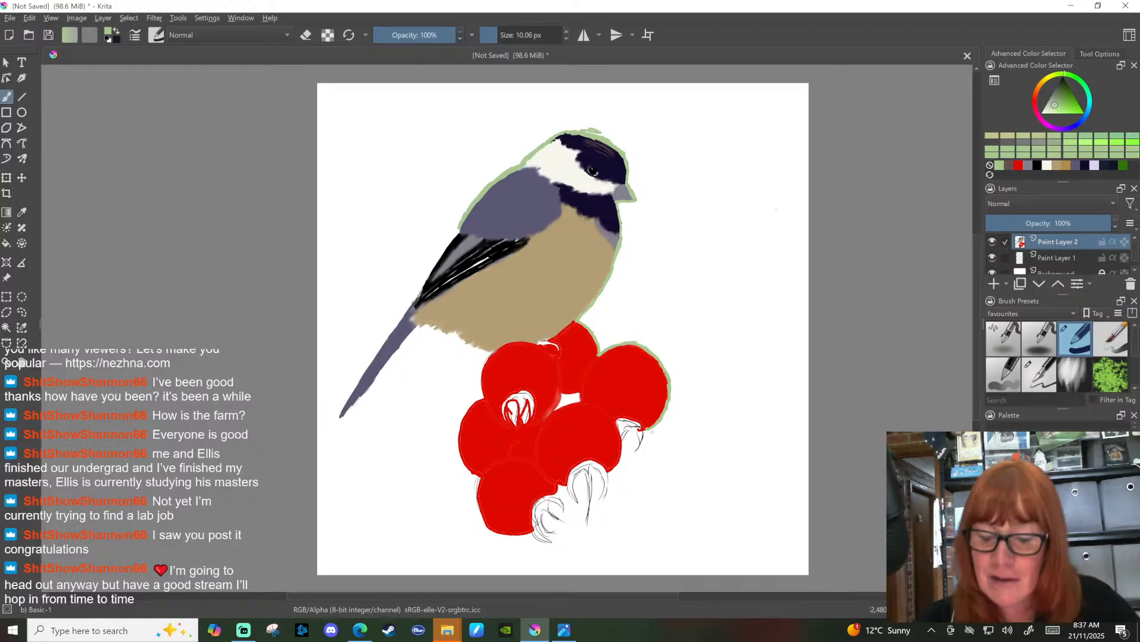
Step: Outline the stems of the rightmost and lower middle berries in pale green, running down to the canvas edge
drag(638, 435, 640, 574)
drag(625, 434, 633, 574)
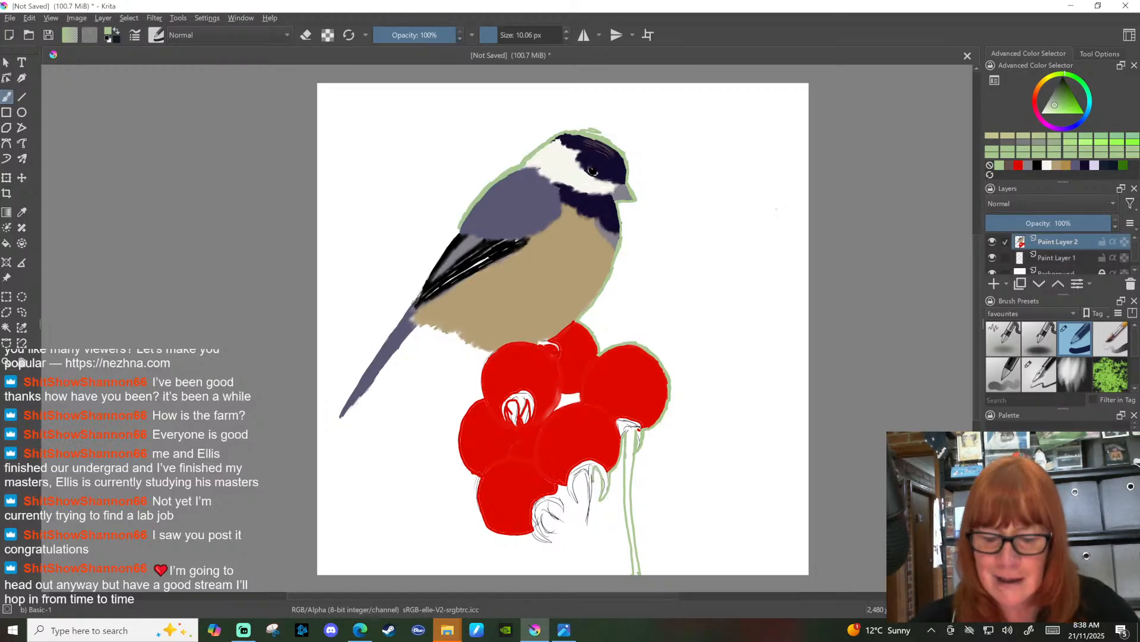
drag(593, 508, 582, 573)
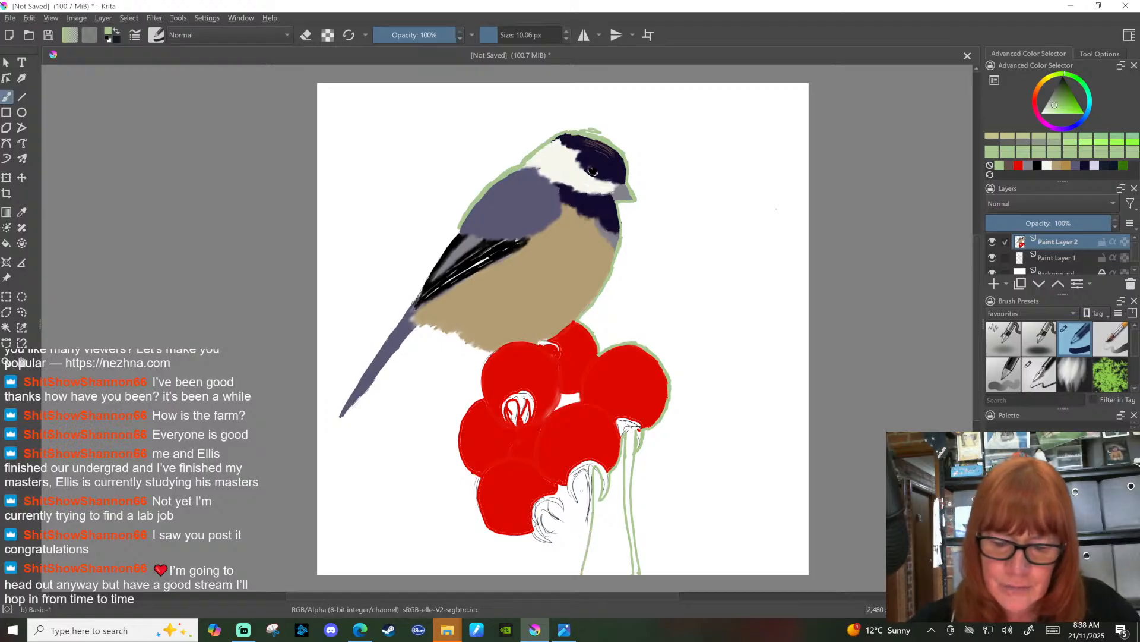
drag(590, 481, 574, 575)
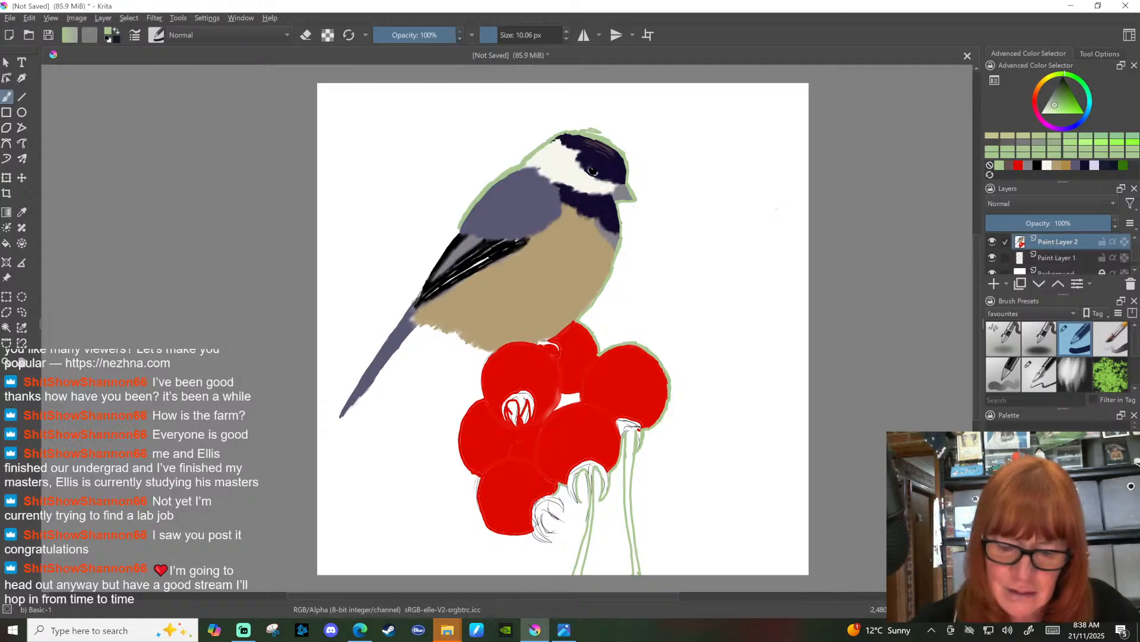
Step: Outline the crossing stems under the lowest berries and the long stem of the upper-left berry in pale green
mouse_move(562, 501)
mouse_down()
mouse_move(566, 514)
mouse_move(552, 502)
mouse_move(583, 534)
mouse_up()
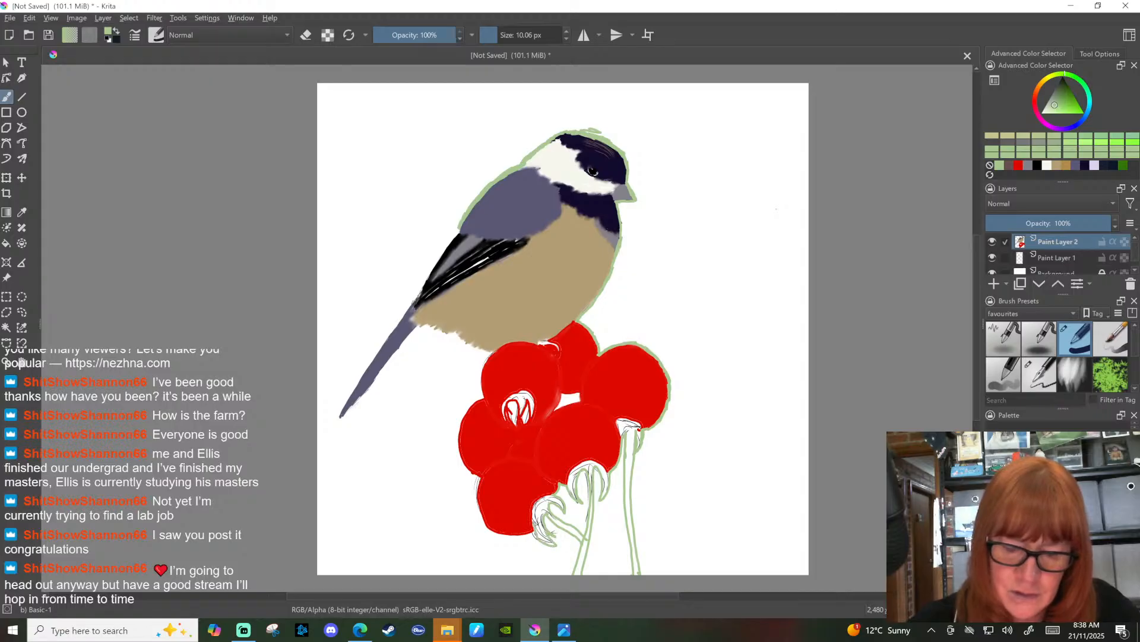
drag(592, 545, 600, 574)
drag(596, 500, 621, 575)
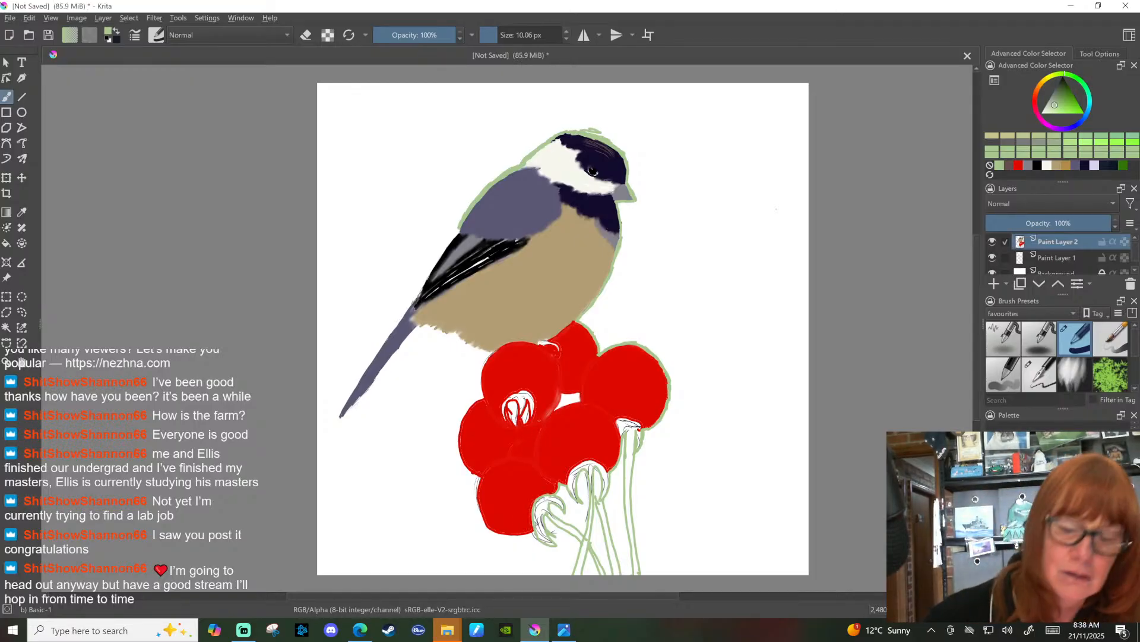
mouse_move(515, 410)
mouse_down()
mouse_move(500, 506)
mouse_move(517, 573)
mouse_up()
mouse_move(518, 415)
mouse_down()
mouse_move(511, 529)
mouse_move(526, 573)
mouse_up()
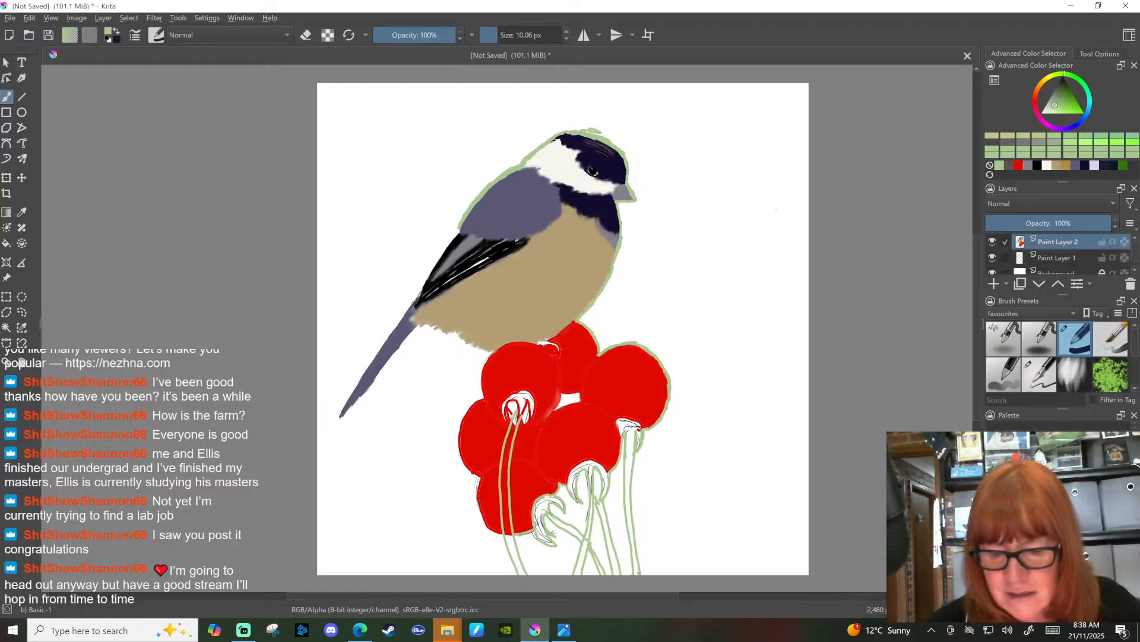
Step: Outline the outer edges of the left berries, the underside of the belly and both sides of the tail in pale green
mouse_move(480, 480)
mouse_down()
mouse_move(480, 509)
mouse_move(503, 532)
mouse_up()
mouse_move(476, 397)
mouse_down()
mouse_move(461, 434)
mouse_move(469, 475)
mouse_up()
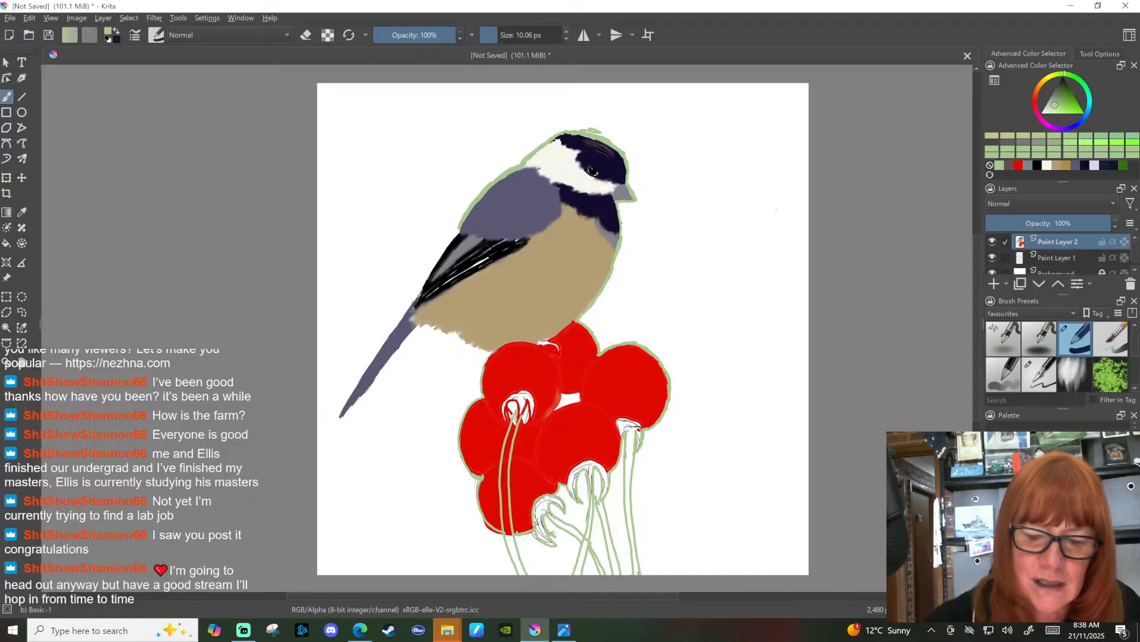
drag(419, 326, 439, 328)
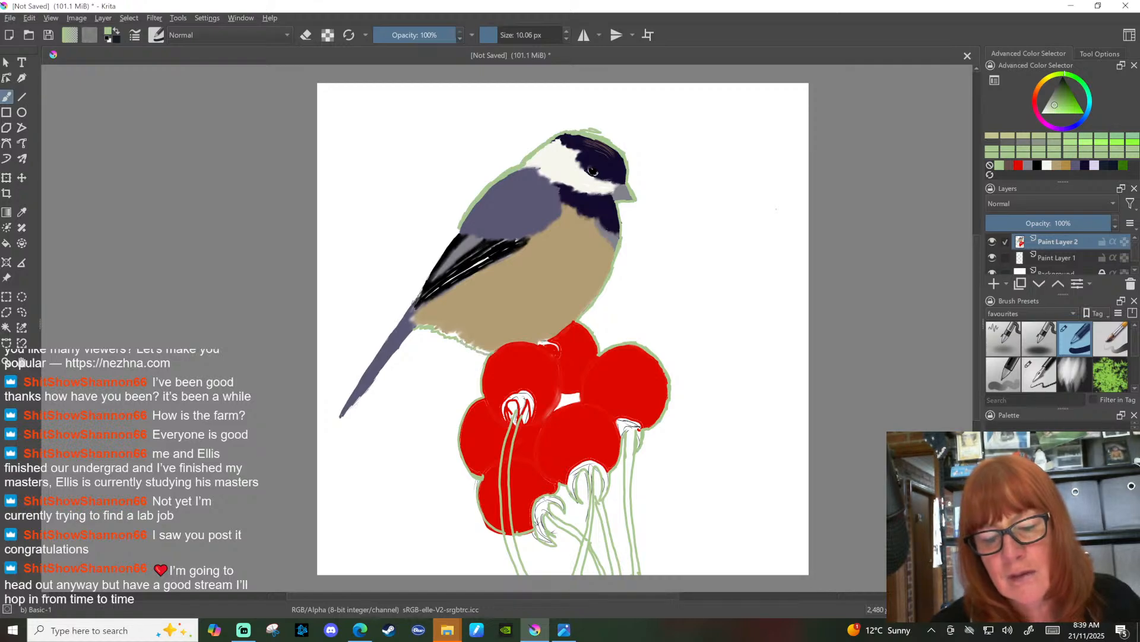
drag(411, 332, 340, 421)
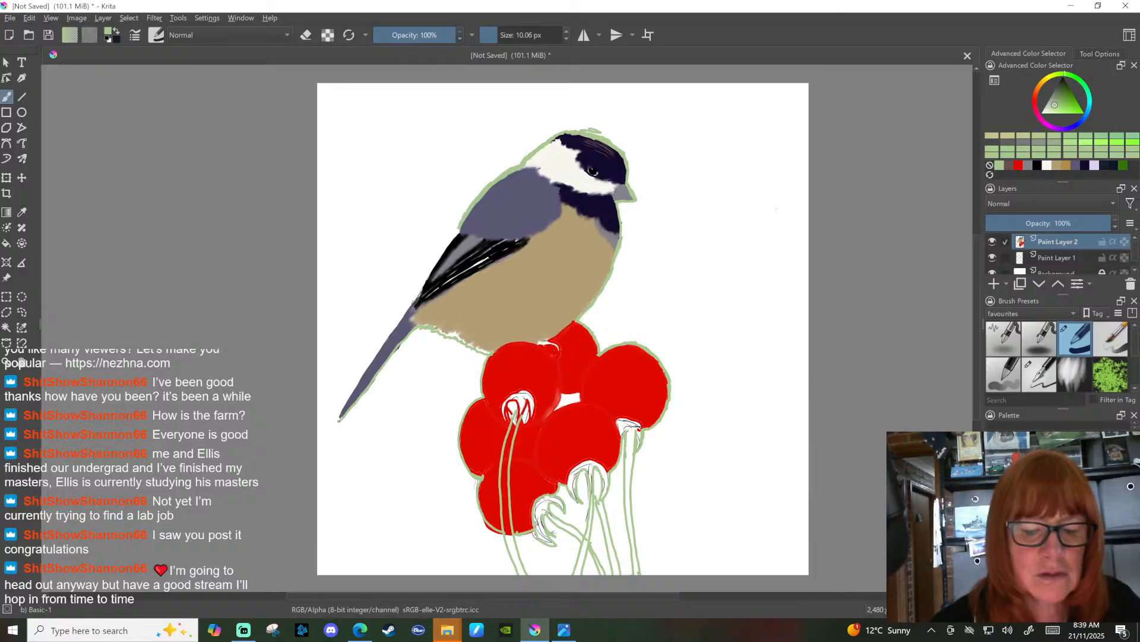
drag(358, 383, 410, 306)
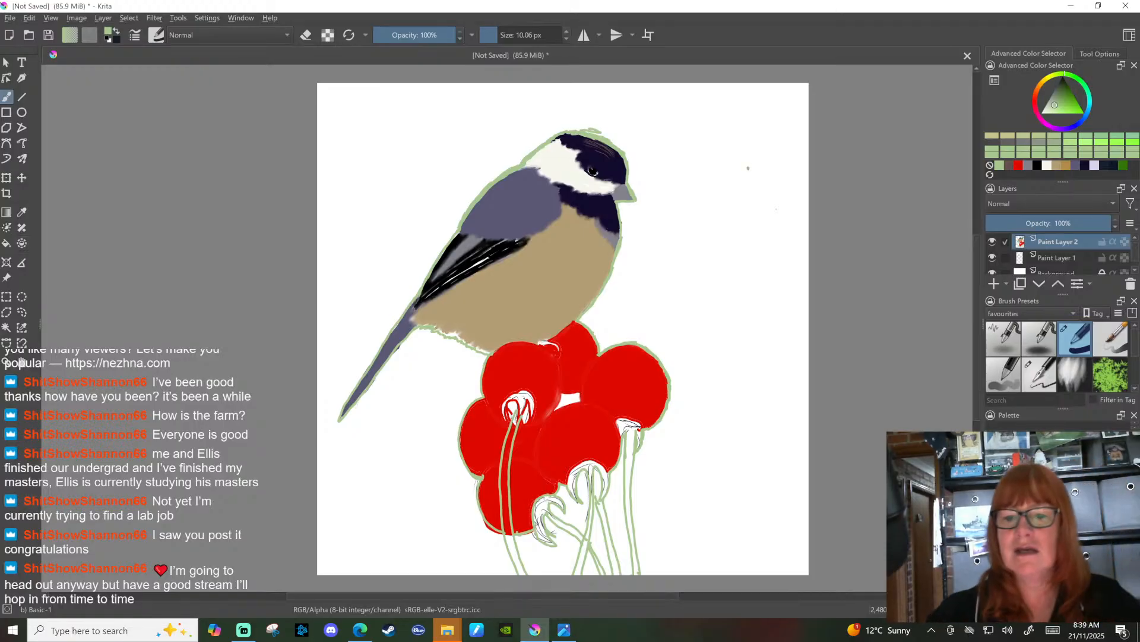
Step: Flood-fill the background and the enclosed gaps between the berry stems with pale green
click(7, 243)
click(748, 199)
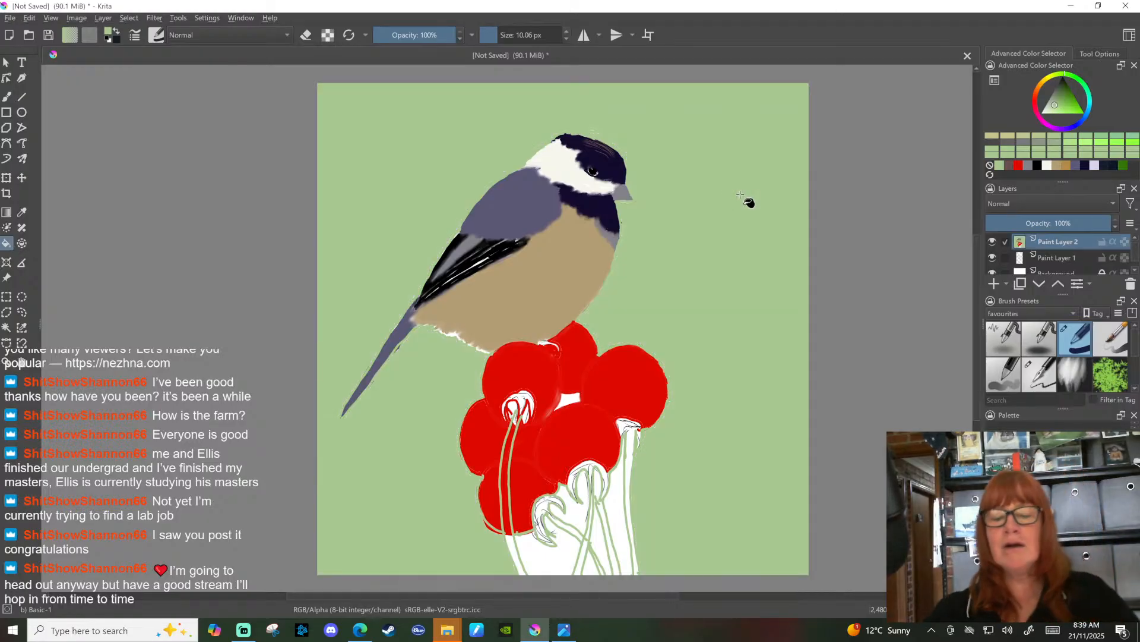
click(6, 97)
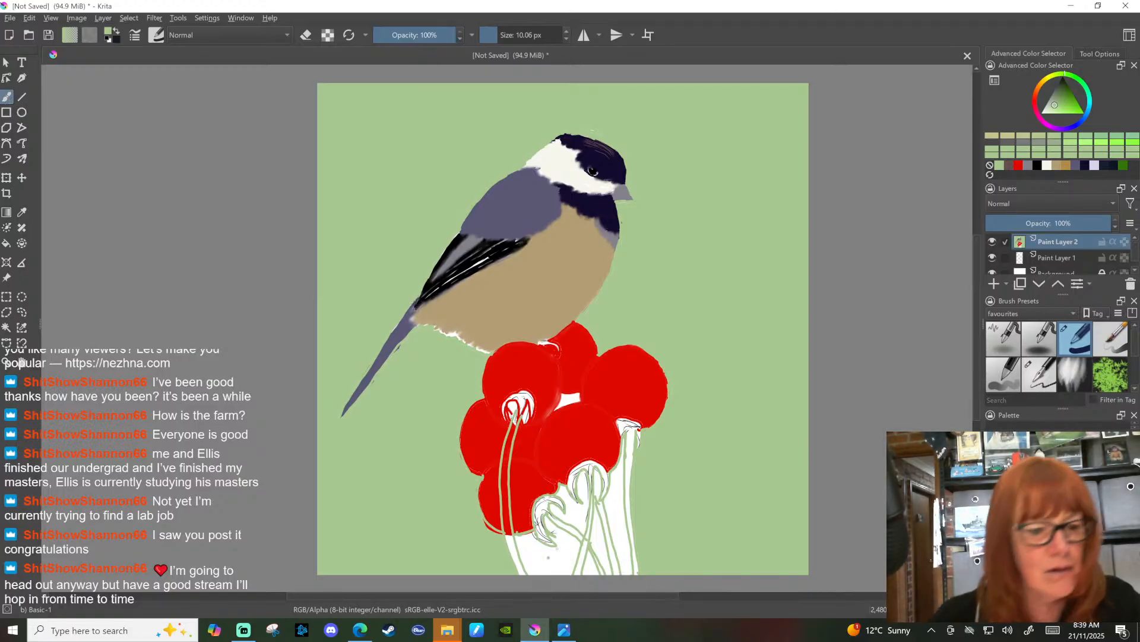
click(17, 245)
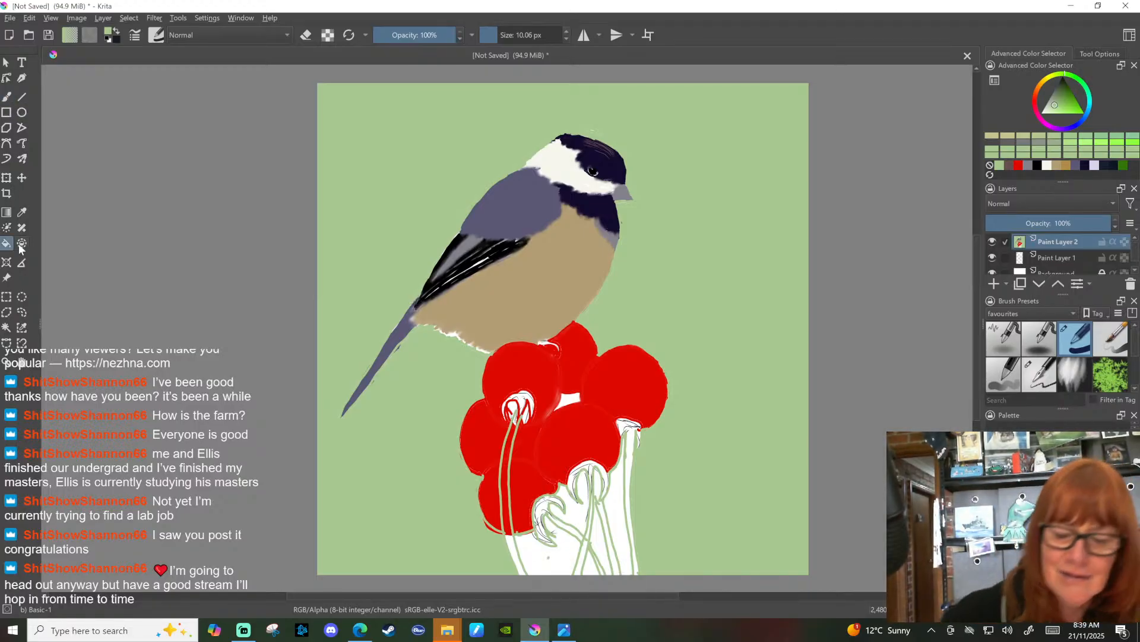
click(564, 565)
click(580, 519)
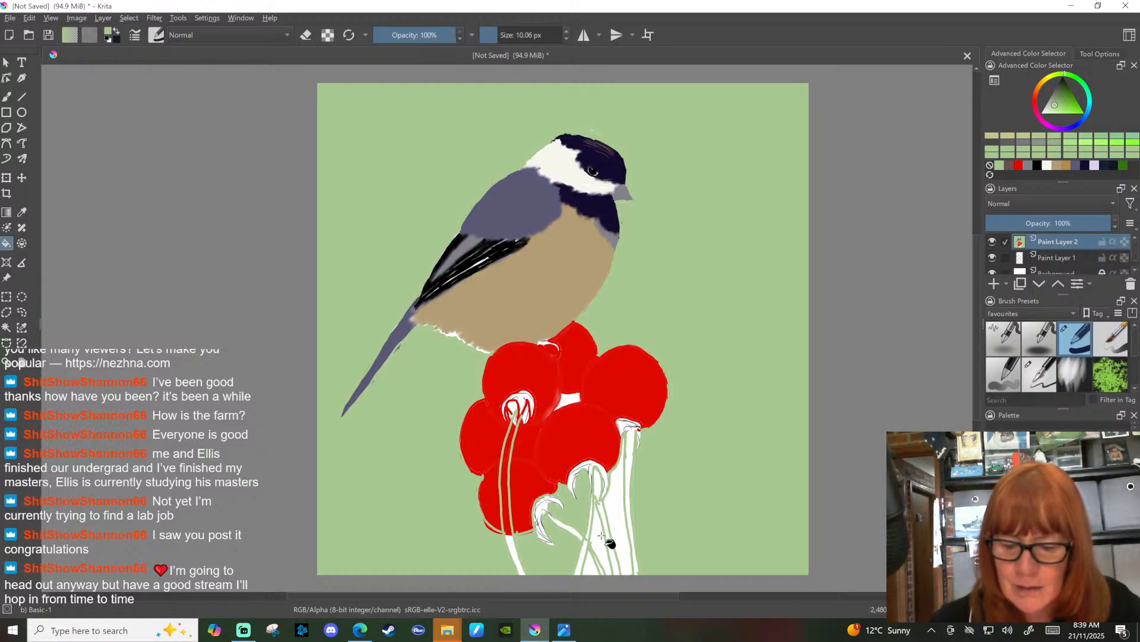
click(602, 535)
click(633, 543)
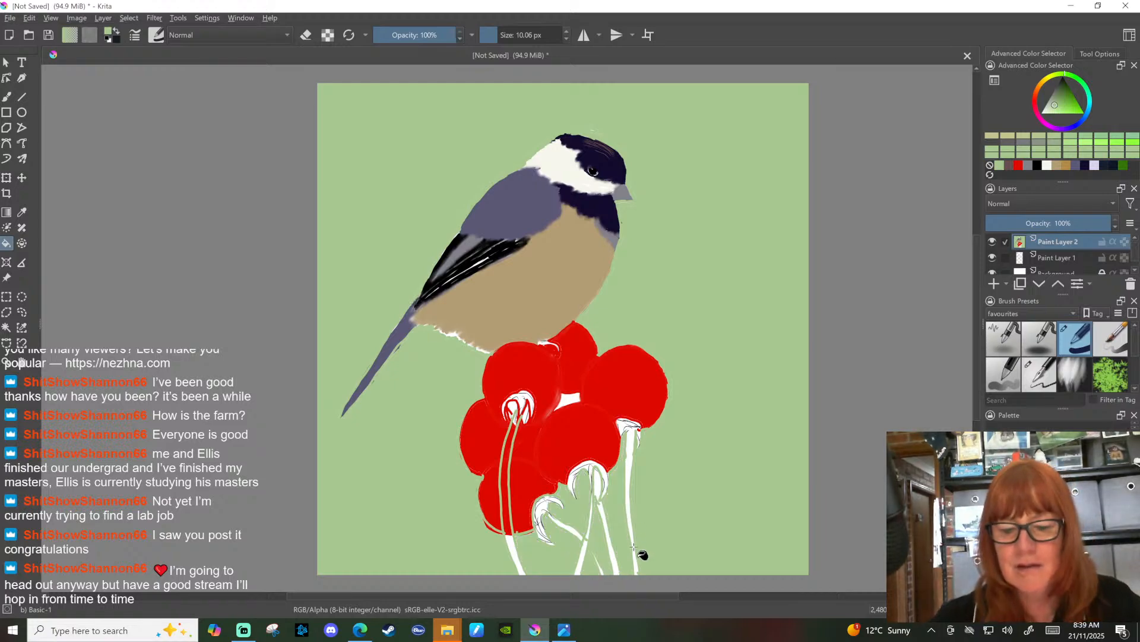
Step: Fill the gap between the upper berries and the white areas in the upper-left berry's stem detail with pale green
click(518, 403)
click(571, 397)
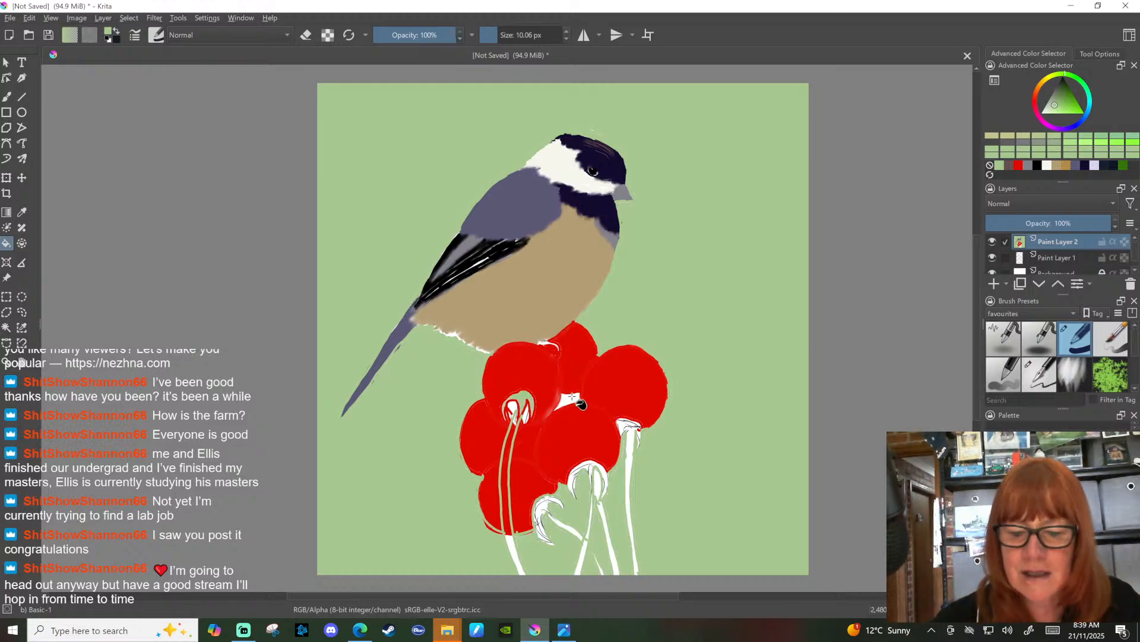
click(512, 410)
click(525, 410)
click(637, 460)
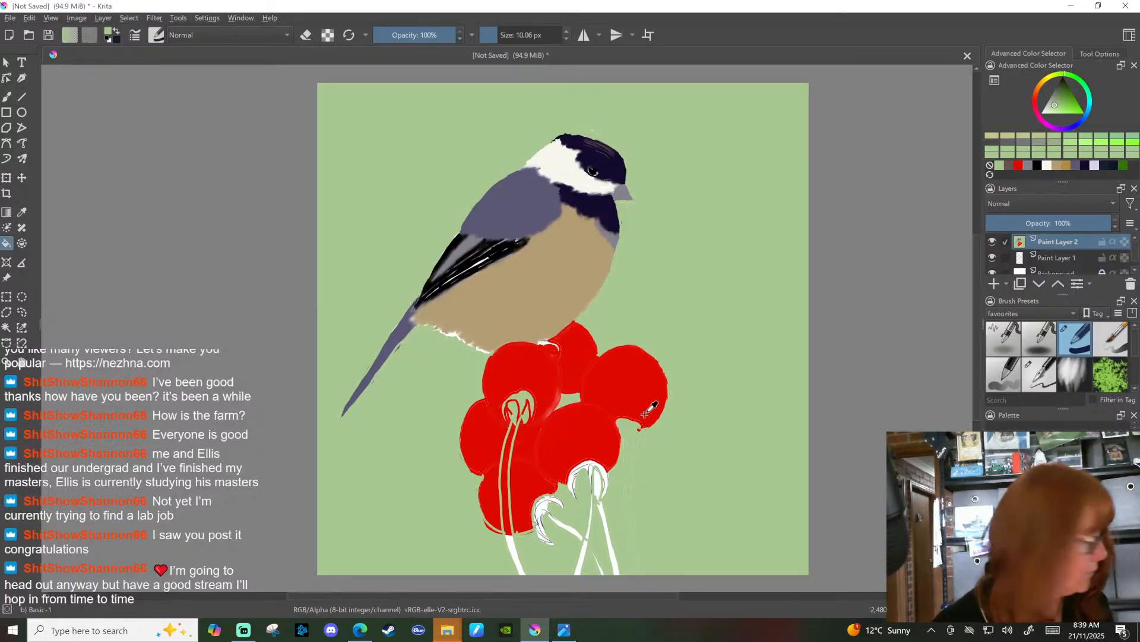
drag(636, 573, 642, 423)
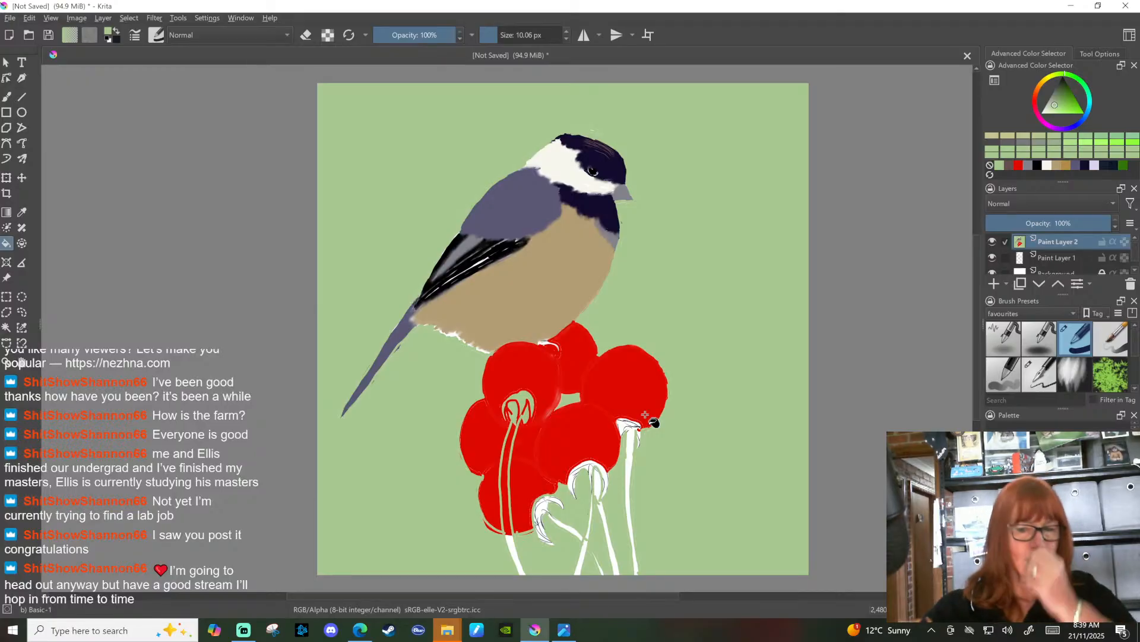
Step: Return to brush painting with Basic-1 and cover the white specks along the belly's lower edge in pale green
click(7, 96)
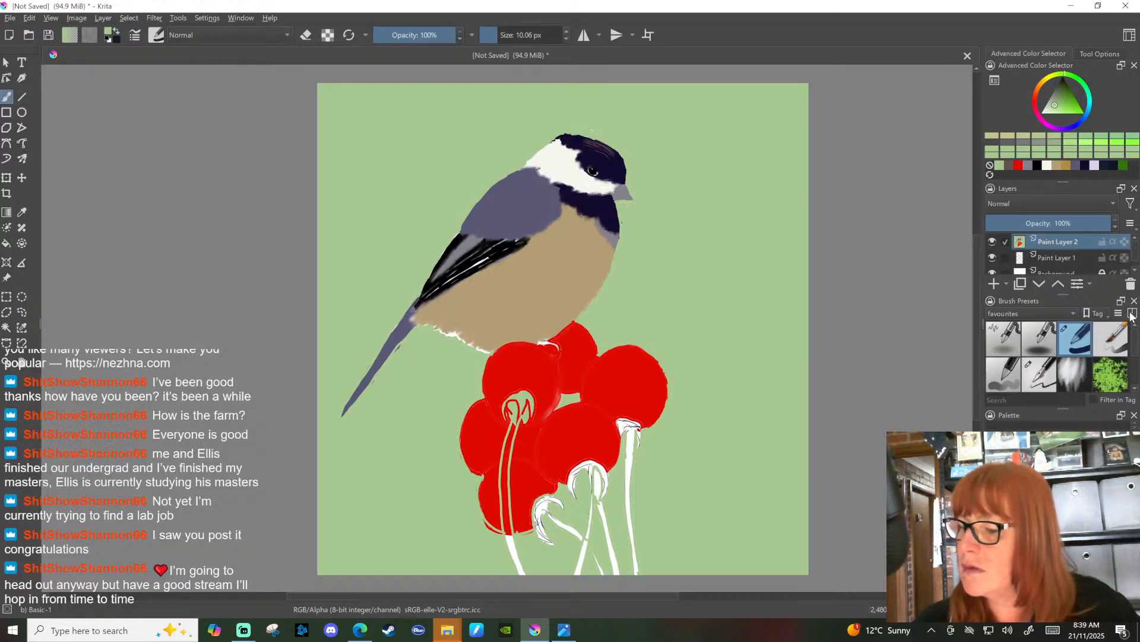
scroll(1134, 339, down, 2)
scroll(1088, 342, up, 2)
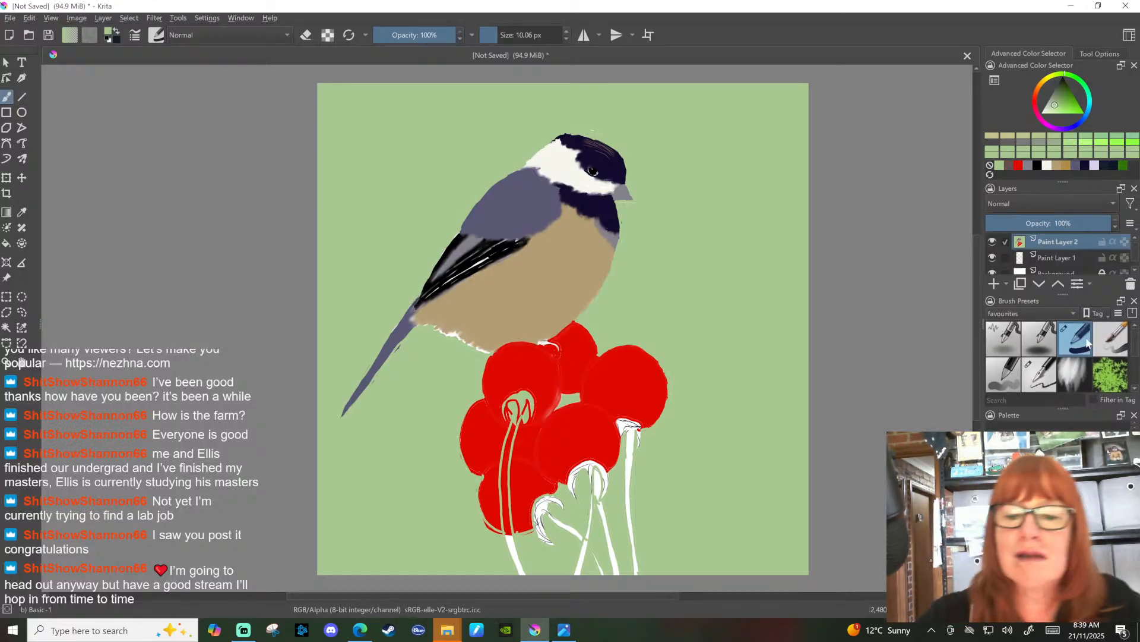
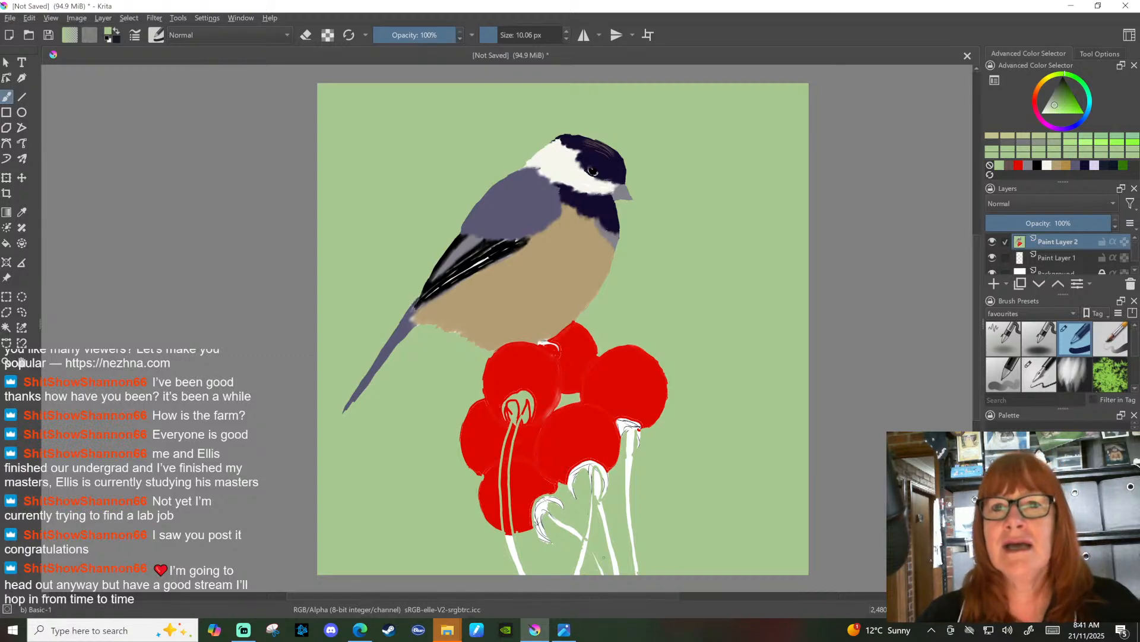
Step: Paint the lower-left berry's curved stem cap and its short diagonal stem in the belly's tan colour
click(1068, 165)
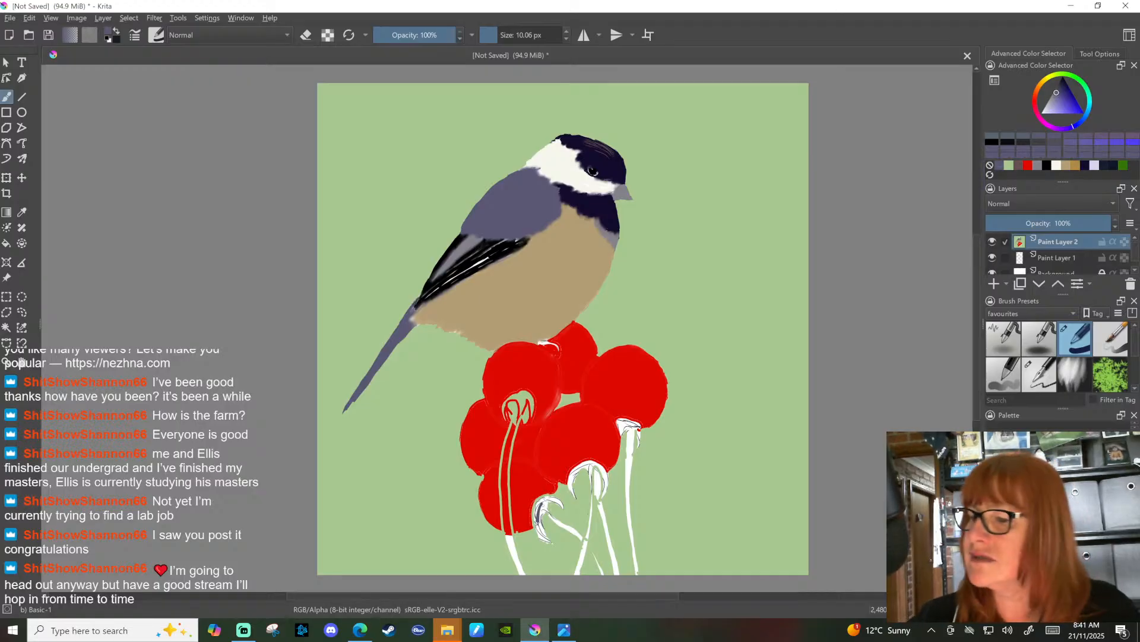
click(1068, 166)
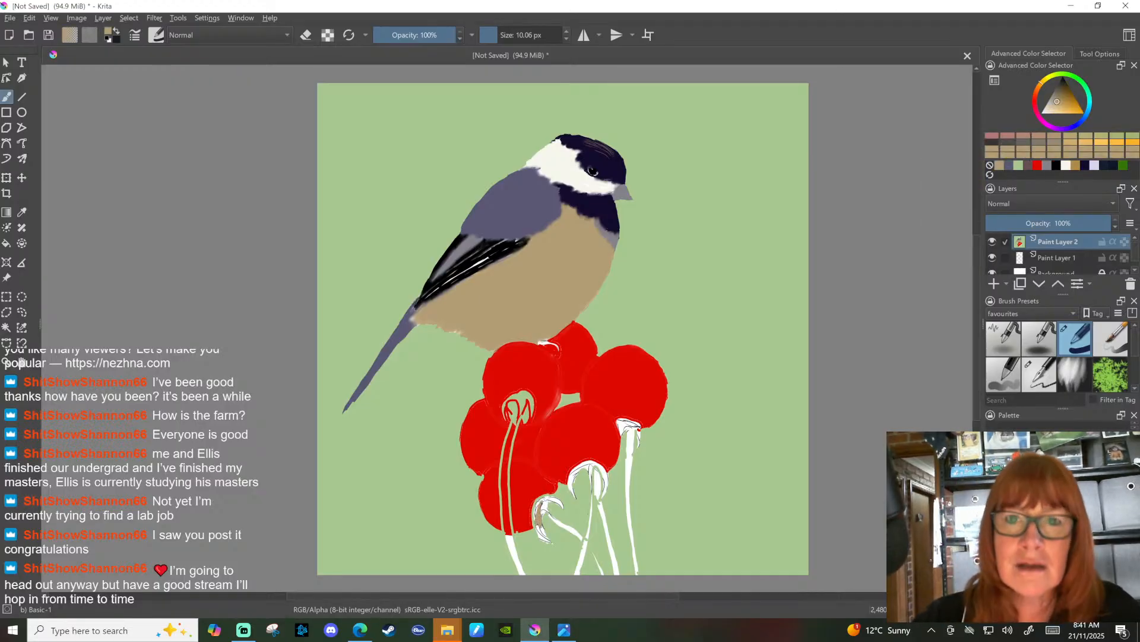
mouse_move(544, 526)
mouse_down()
mouse_move(547, 538)
mouse_move(535, 518)
mouse_move(543, 542)
mouse_up()
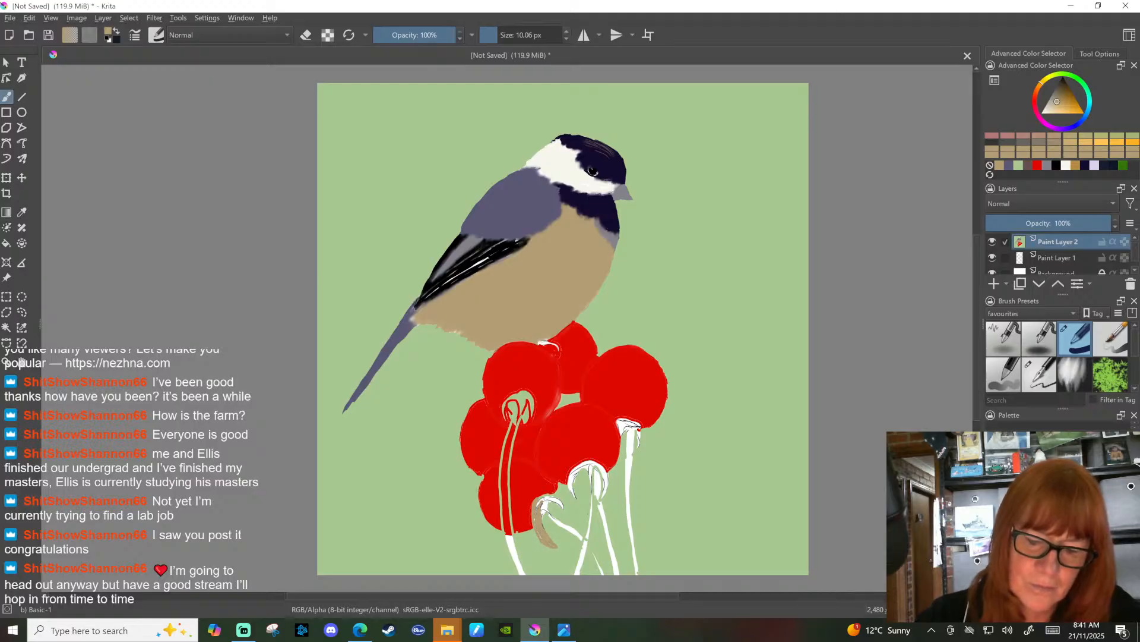
drag(543, 494, 553, 499)
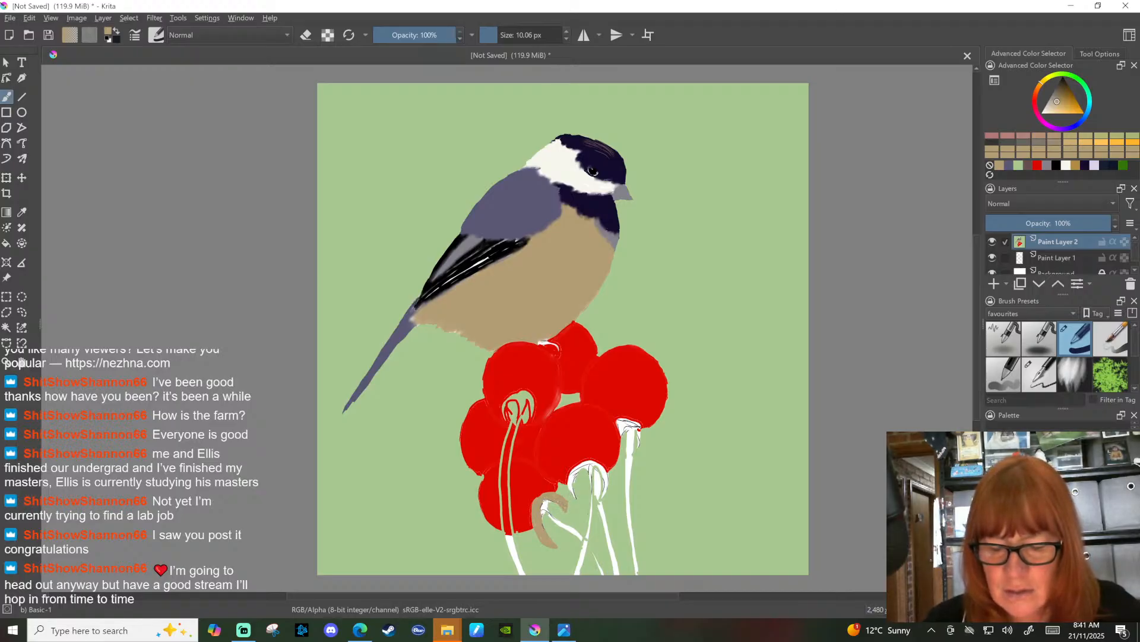
drag(544, 506, 550, 514)
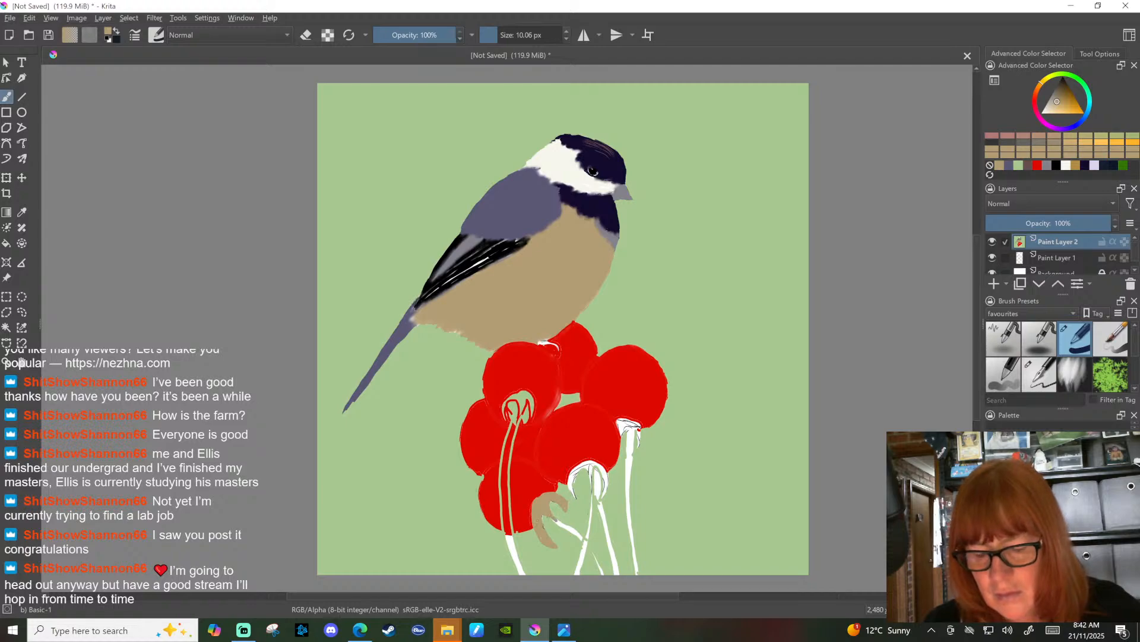
drag(565, 519, 577, 527)
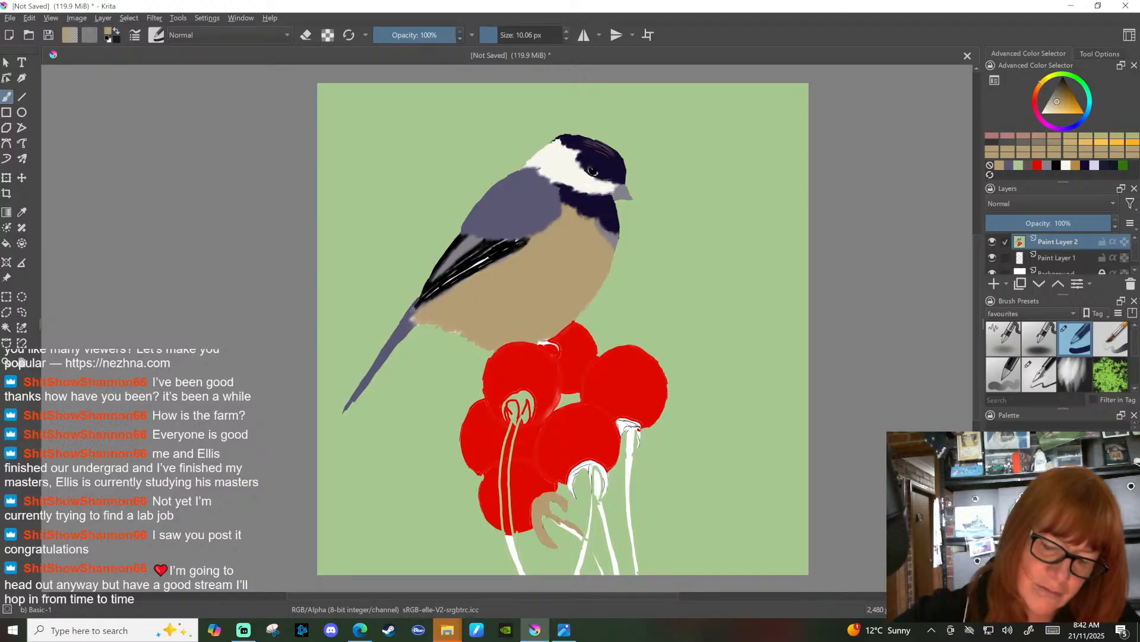
drag(566, 528, 577, 535)
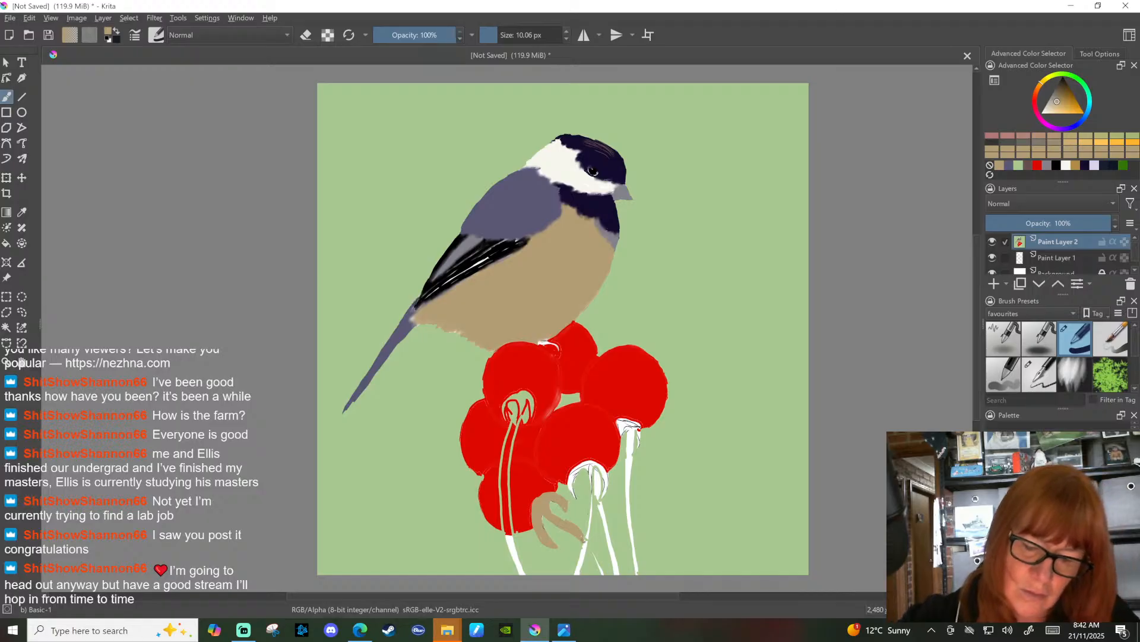
Step: Paint the lower-middle berry's cap and the crossing stems beneath it in tan, covering the white lines
mouse_move(591, 551)
mouse_down()
mouse_move(603, 572)
mouse_move(587, 569)
mouse_move(599, 499)
mouse_move(588, 469)
mouse_up()
drag(592, 515, 591, 494)
drag(582, 575, 588, 532)
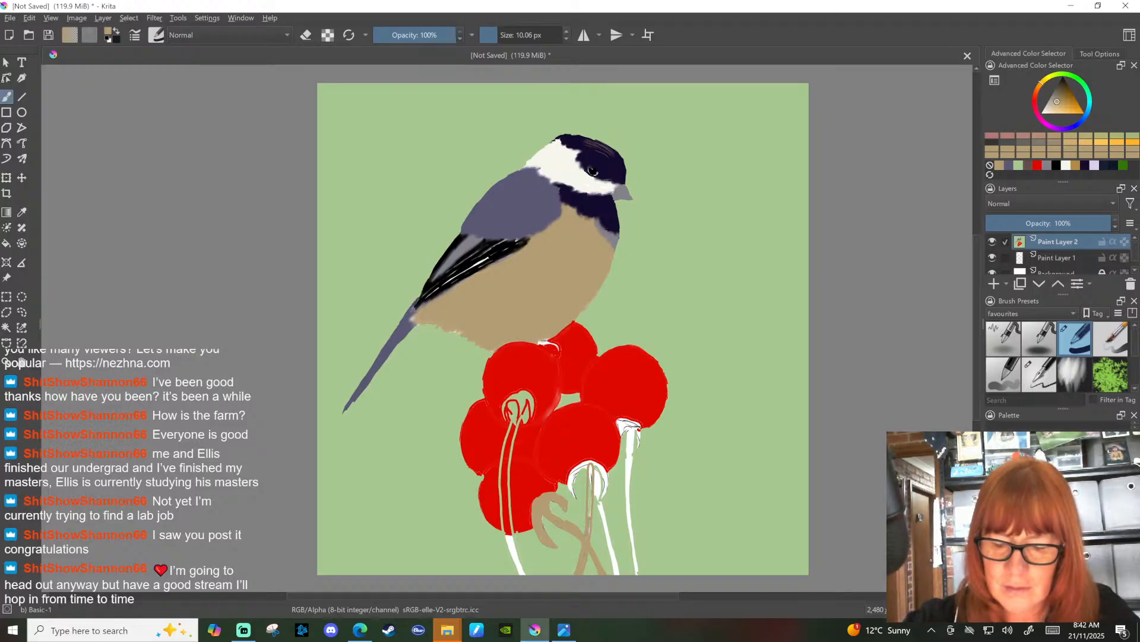
mouse_move(591, 485)
mouse_down()
mouse_move(590, 463)
mouse_move(569, 473)
mouse_up()
mouse_move(573, 501)
mouse_down()
mouse_move(576, 476)
mouse_move(585, 479)
mouse_move(578, 462)
mouse_move(574, 471)
mouse_up()
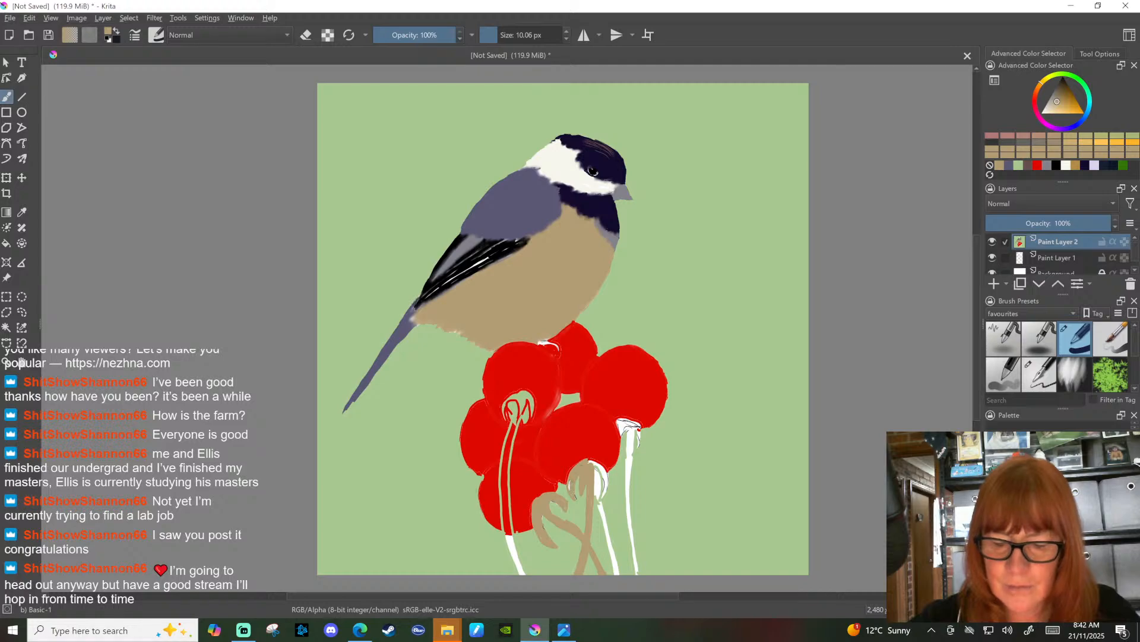
mouse_move(599, 490)
mouse_down()
mouse_move(599, 467)
mouse_move(605, 474)
mouse_move(585, 457)
mouse_up()
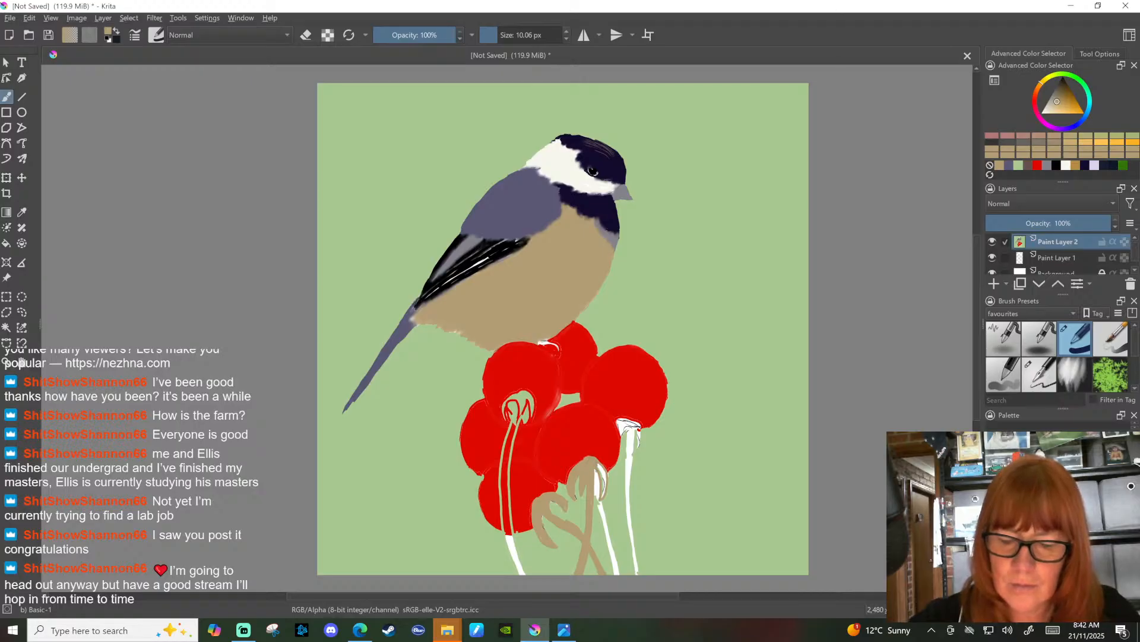
mouse_move(604, 483)
mouse_down()
mouse_move(596, 468)
mouse_move(620, 571)
mouse_up()
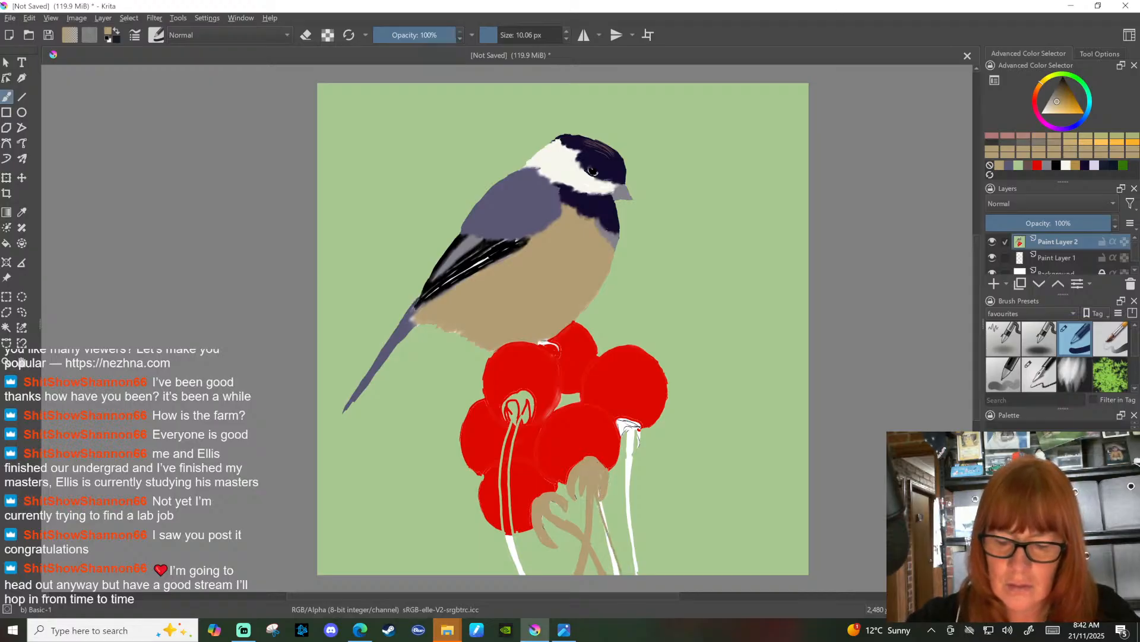
mouse_move(609, 500)
mouse_down()
mouse_move(599, 522)
mouse_move(619, 575)
mouse_up()
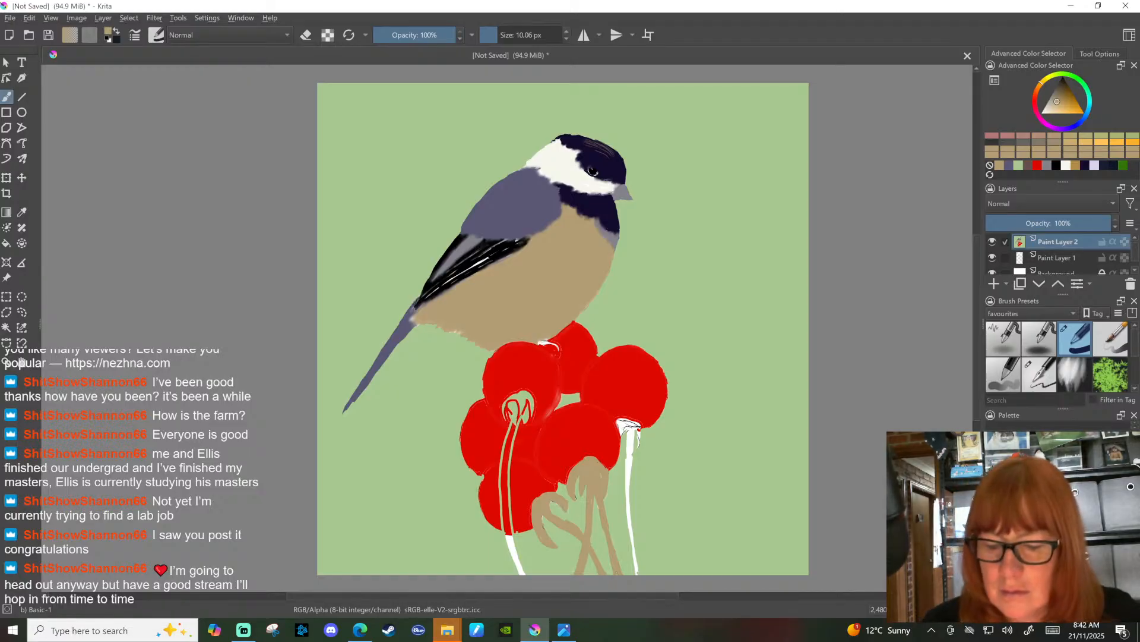
Step: Paint the right berry's stem cap and its long stem down to the canvas edge in tan
drag(623, 430, 619, 422)
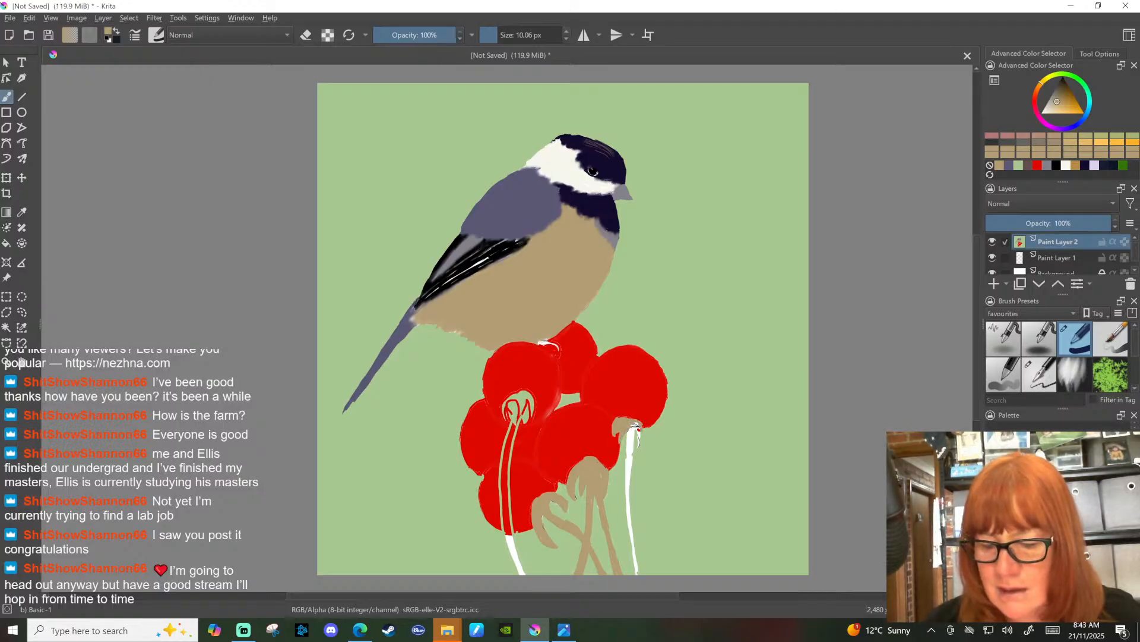
mouse_move(638, 428)
mouse_down()
mouse_move(625, 476)
mouse_move(634, 575)
mouse_up()
drag(632, 442, 632, 459)
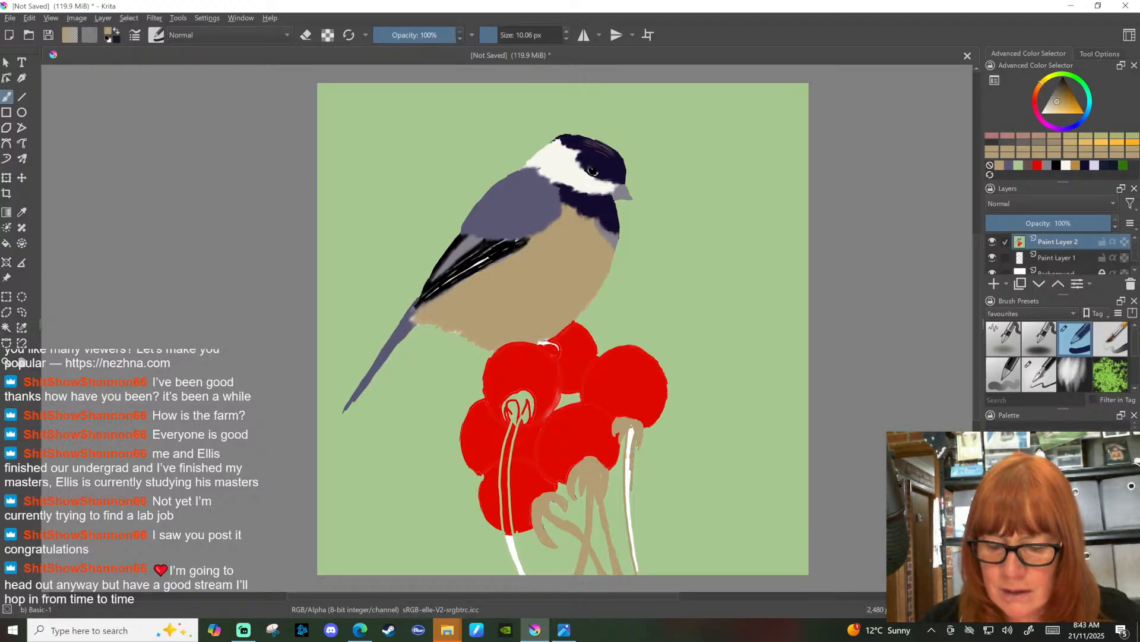
drag(634, 518, 643, 575)
drag(631, 426, 640, 575)
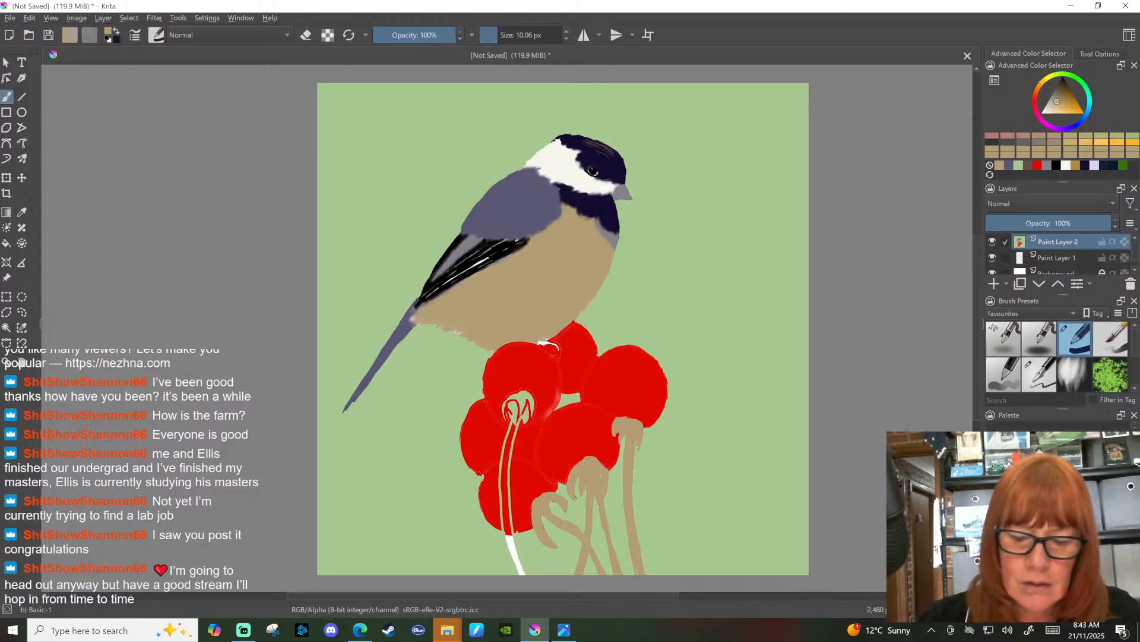
Step: Outline and flood-fill the upper-left berry's long stem in tan, and brush tan over its cap and the gap between the upper berries
mouse_move(504, 427)
mouse_down()
mouse_move(509, 395)
mouse_move(499, 510)
mouse_move(511, 569)
mouse_up()
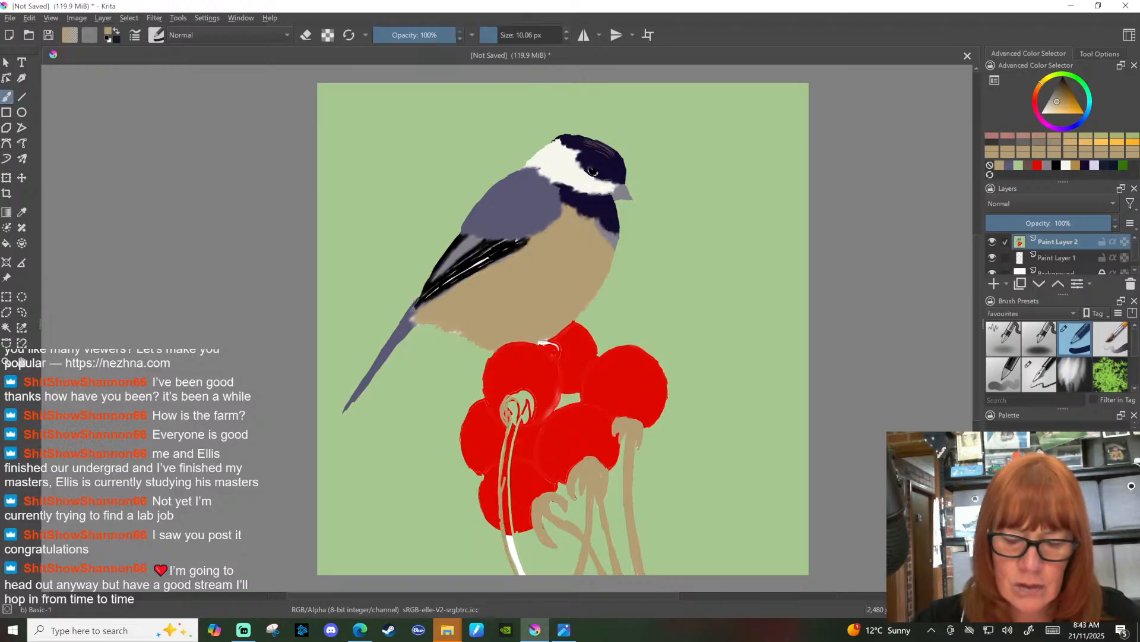
mouse_move(534, 404)
mouse_down()
mouse_move(511, 469)
mouse_move(525, 570)
mouse_up()
key(f)
click(509, 468)
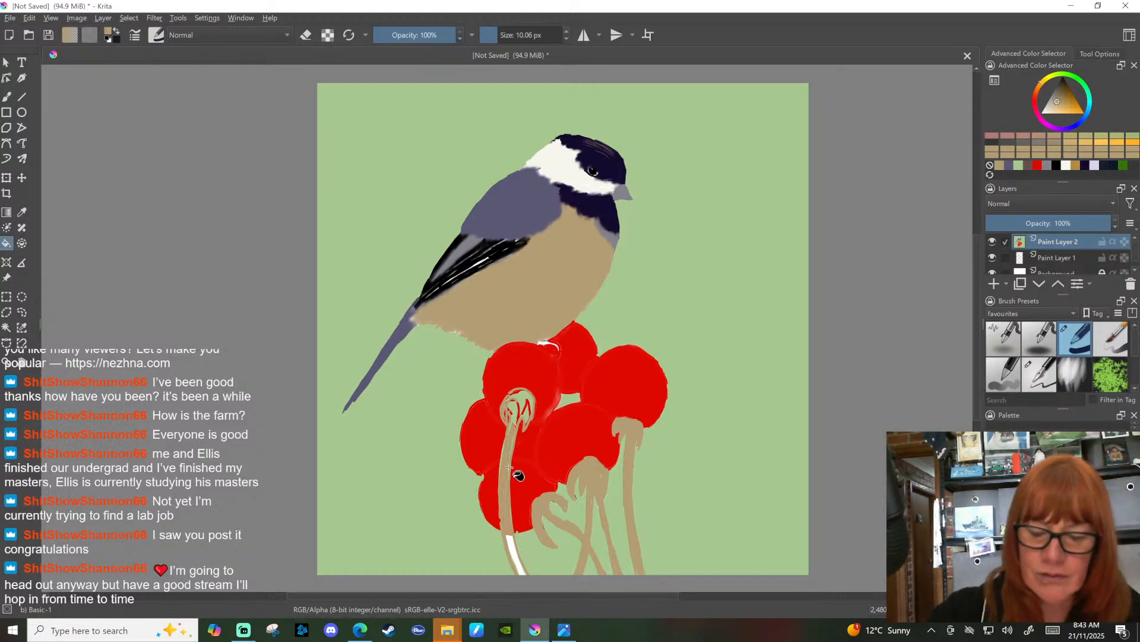
click(513, 550)
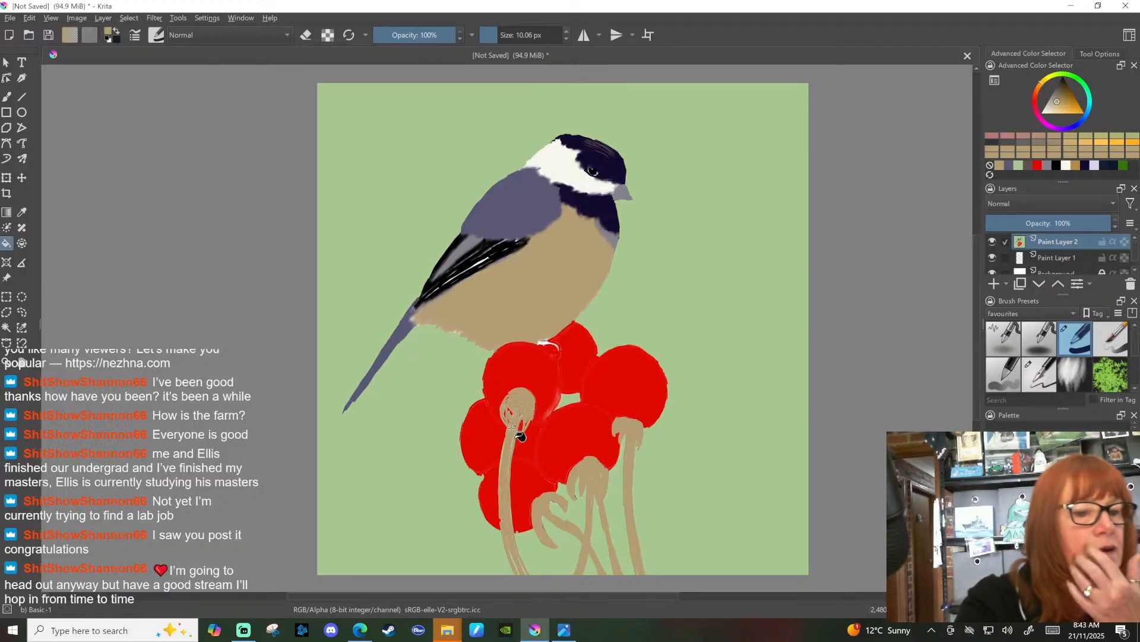
click(7, 97)
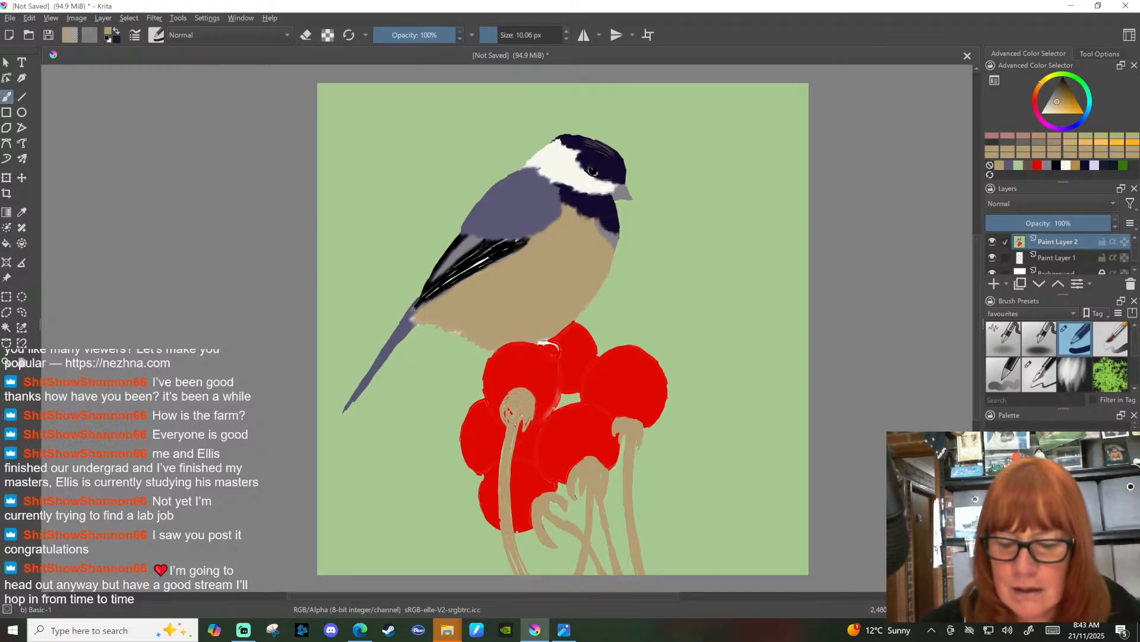
drag(553, 410, 578, 395)
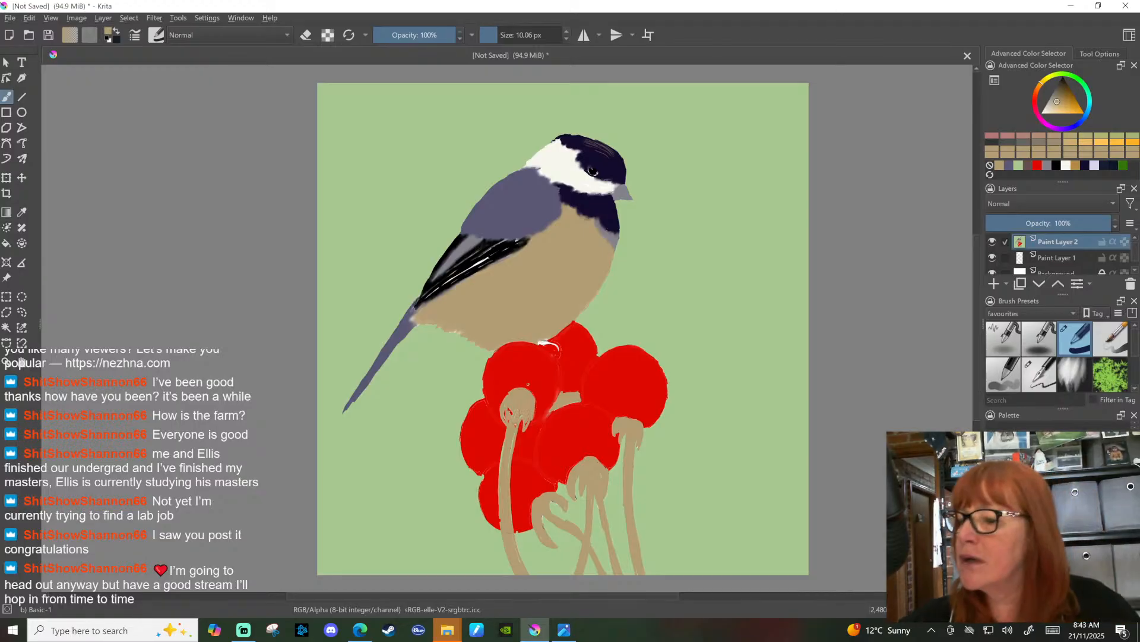
Step: Shade the upper-left berry in a darker red with the Airbrush pressure brush, reducing the brush size to 27.60 px
click(1038, 165)
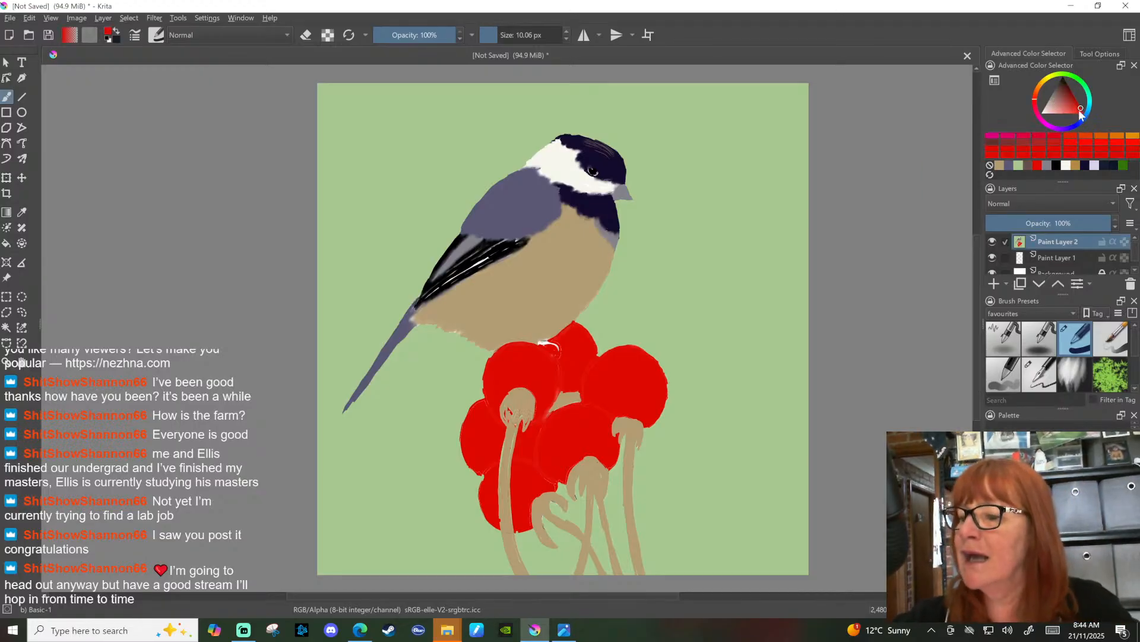
drag(1080, 110, 1069, 98)
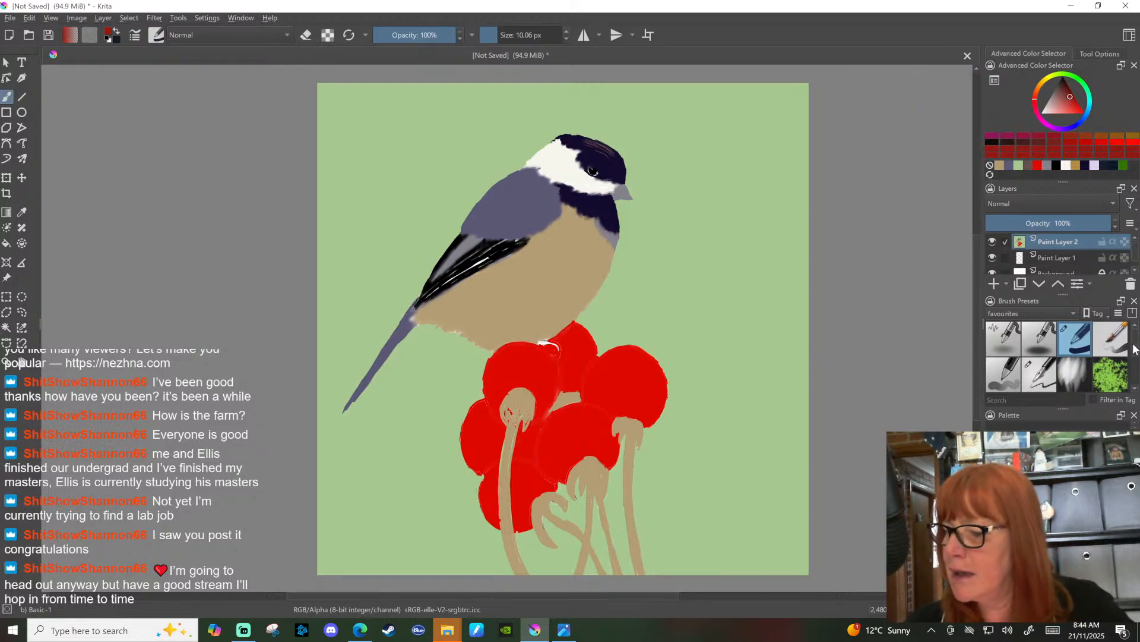
click(1034, 338)
drag(523, 34, 503, 34)
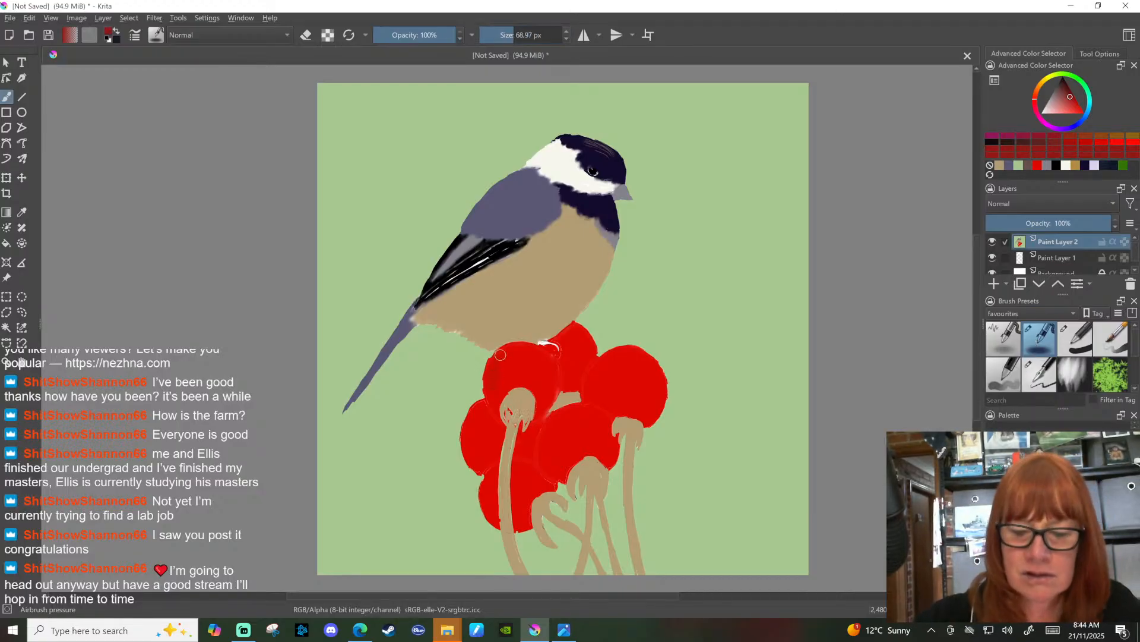
drag(501, 367, 501, 379)
drag(512, 35, 498, 35)
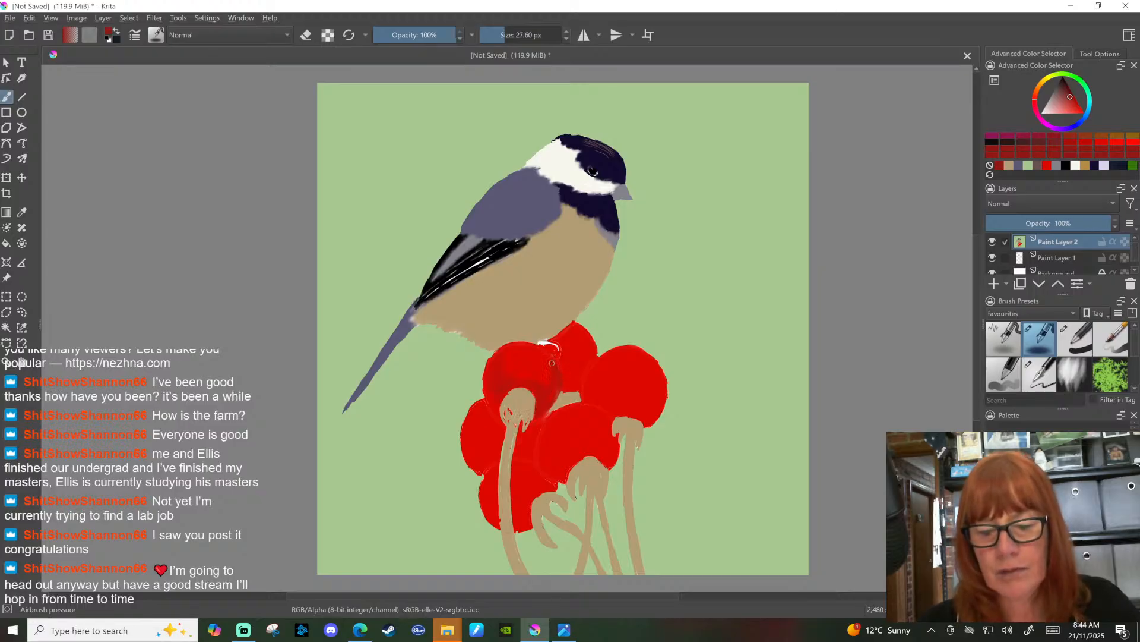
Step: Soften the dark red shading on the upper-left berry using Blender Blur, enlarging the brush to 52.37 px
scroll(1046, 357, down, 2)
click(994, 381)
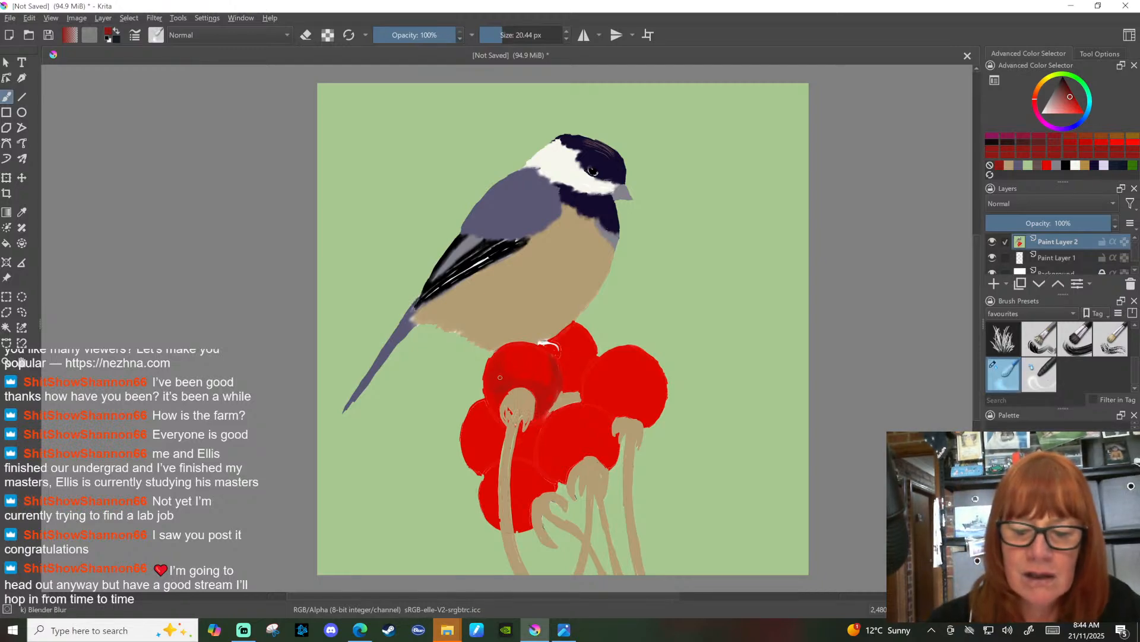
drag(499, 35, 515, 35)
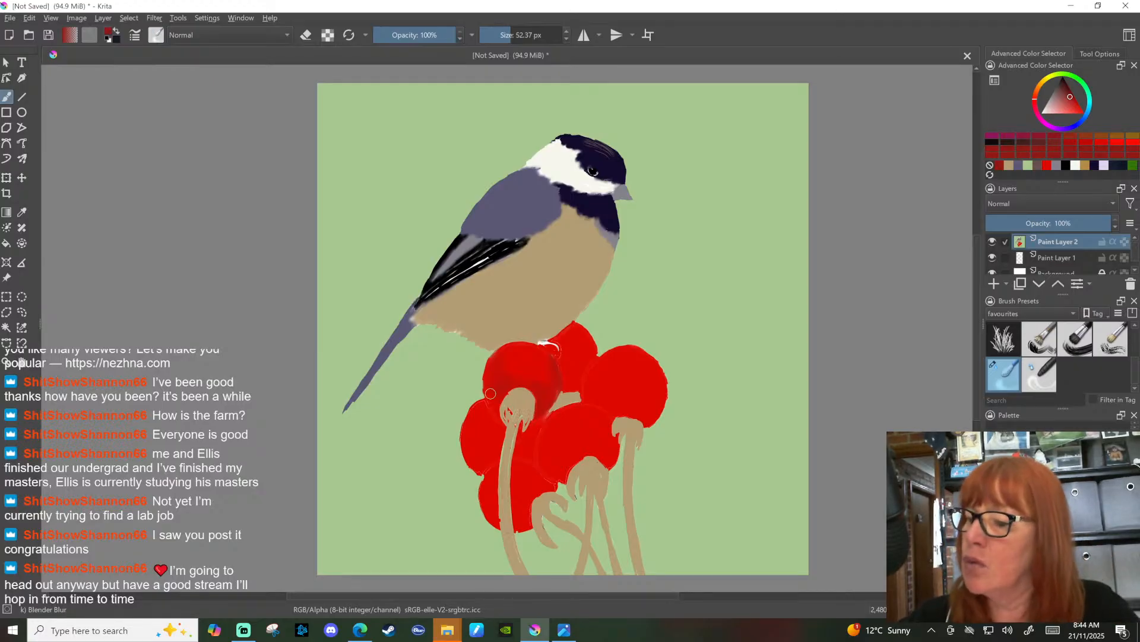
Step: Return to the Airbrush pressure brush and shade the edges and overlaps of the remaining berries in dark red
mouse_move(997, 163)
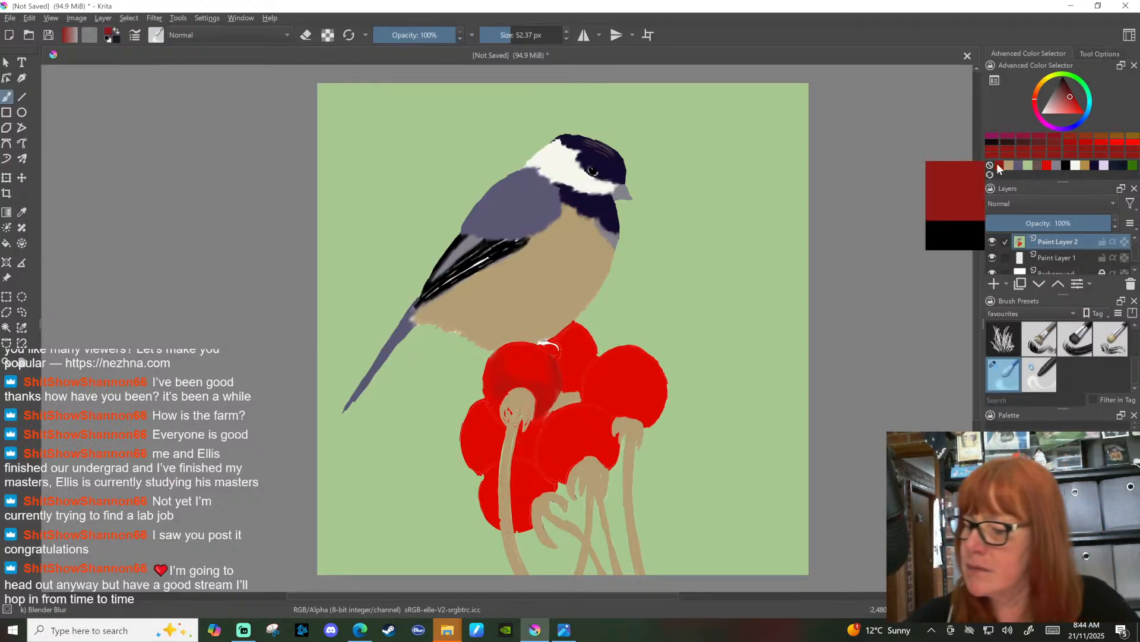
scroll(1049, 357, up, 2)
click(1049, 337)
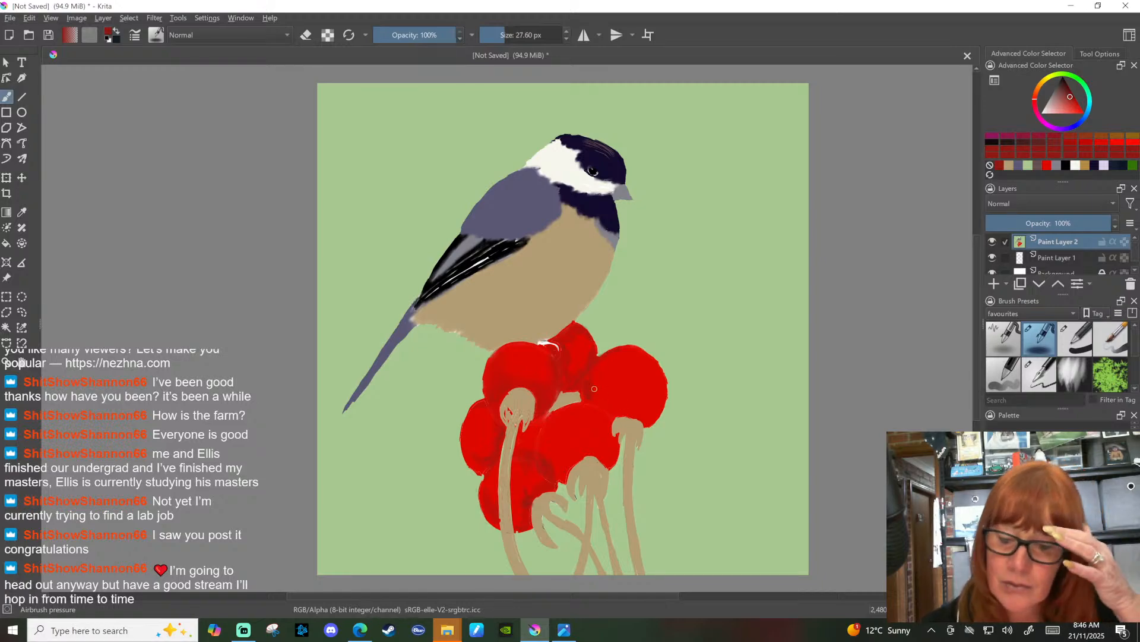
drag(619, 409, 636, 408)
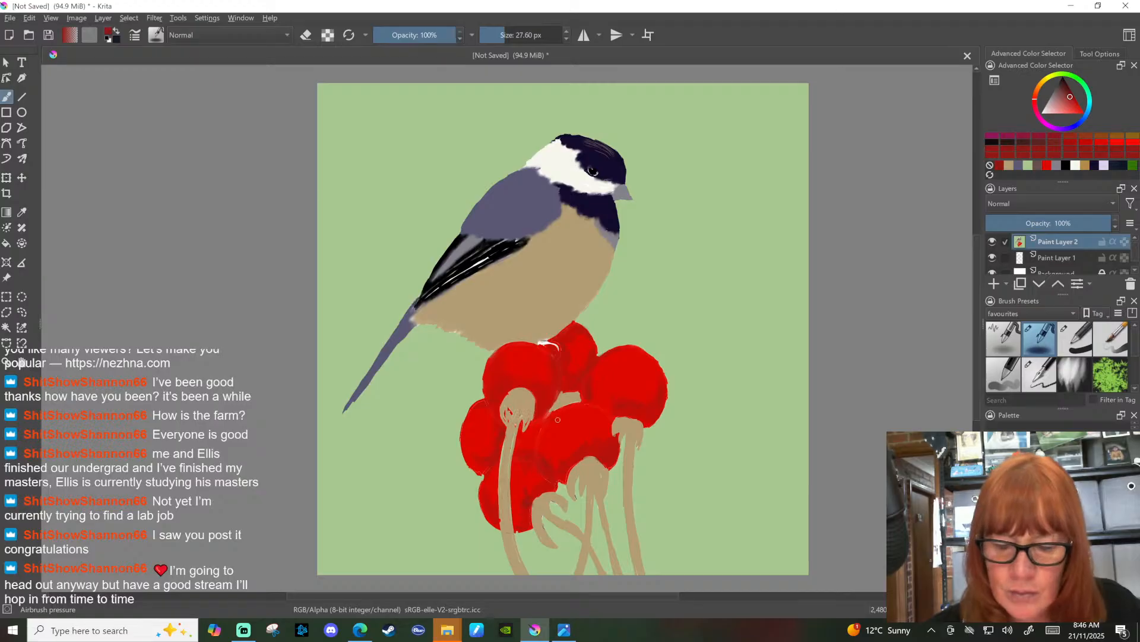
drag(549, 420, 545, 416)
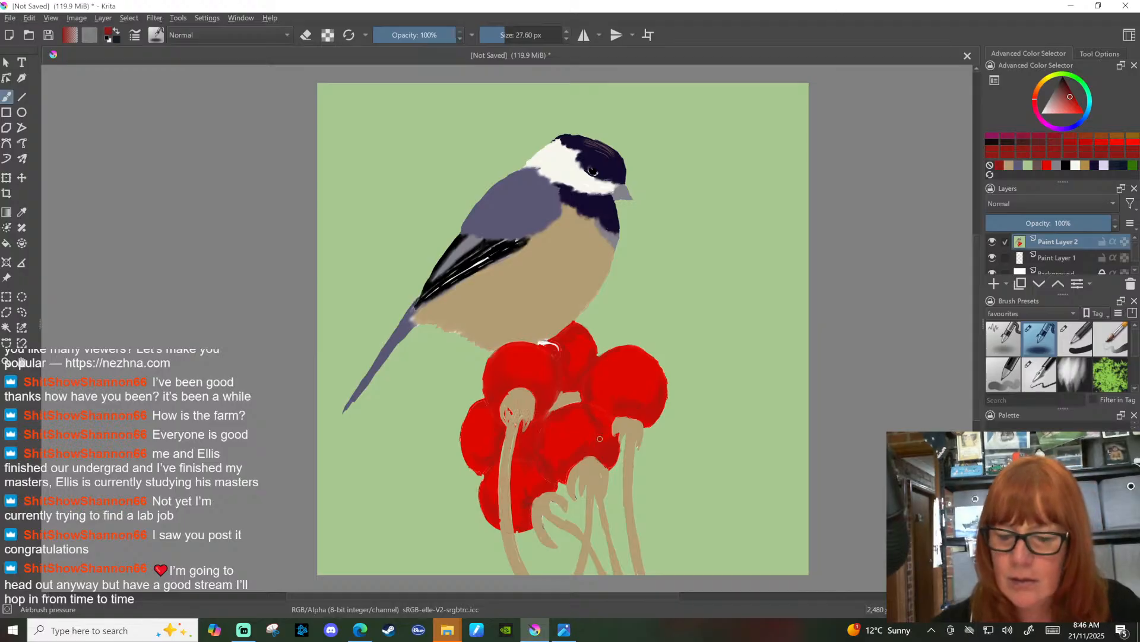
Step: Soften the dark shading on the red berries with the Blender Blur brush, and choose off-white as the painting colour
scroll(1058, 357, down, 2)
click(1111, 338)
click(1018, 377)
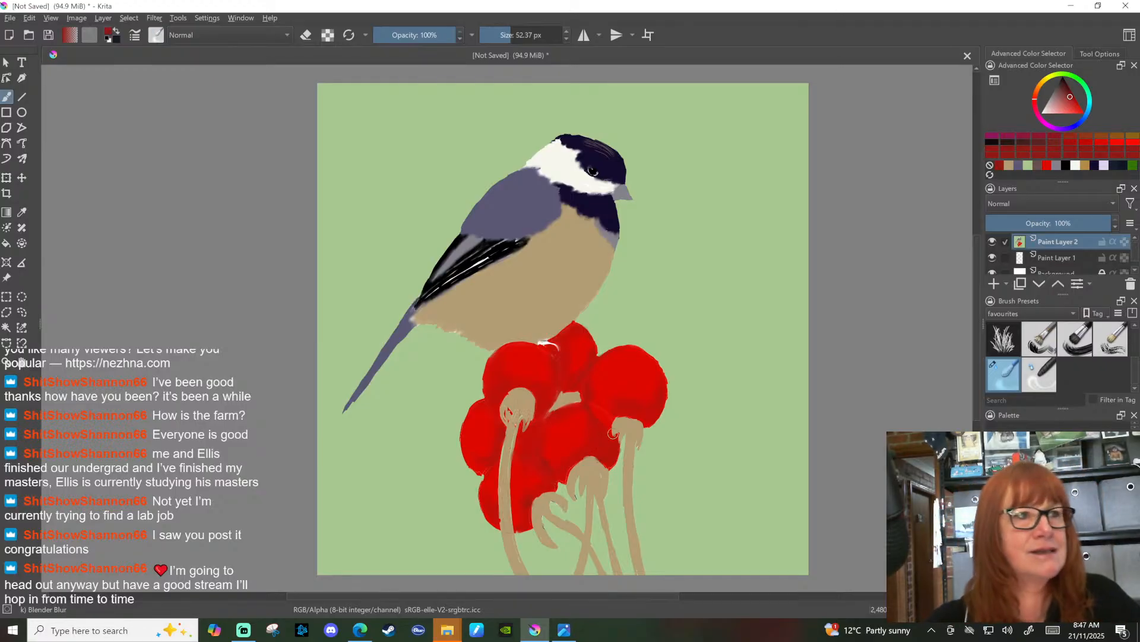
click(1076, 167)
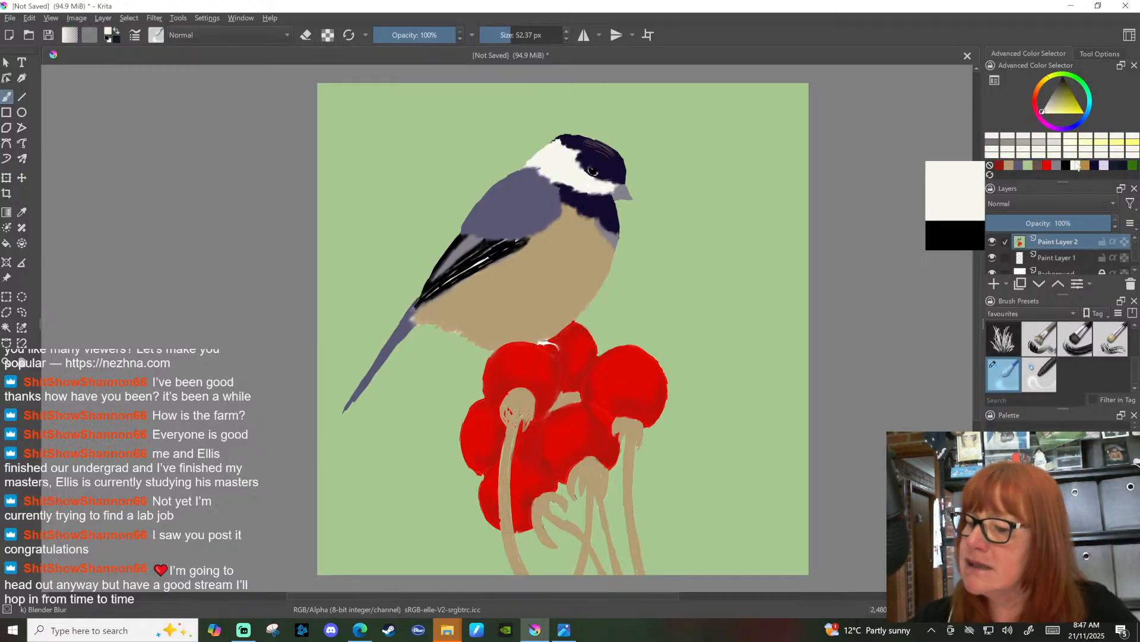
Step: Try an off-white highlight on the leftmost berry with the Airbrush Pressure brush at 9.09 px
scroll(1063, 356, up, 3)
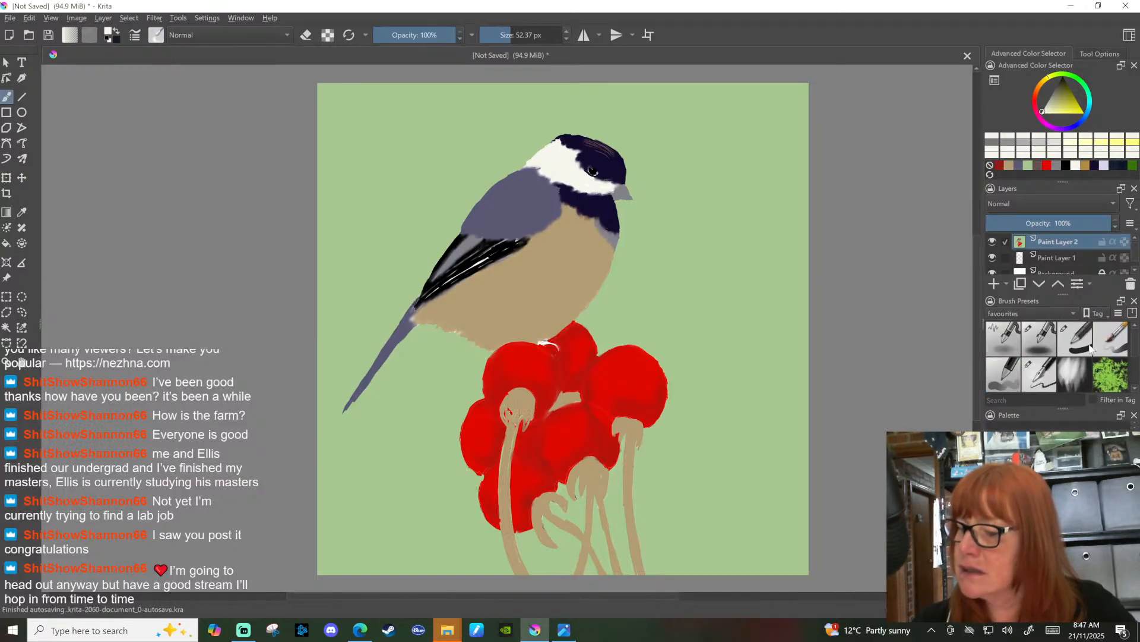
click(1061, 340)
click(1038, 335)
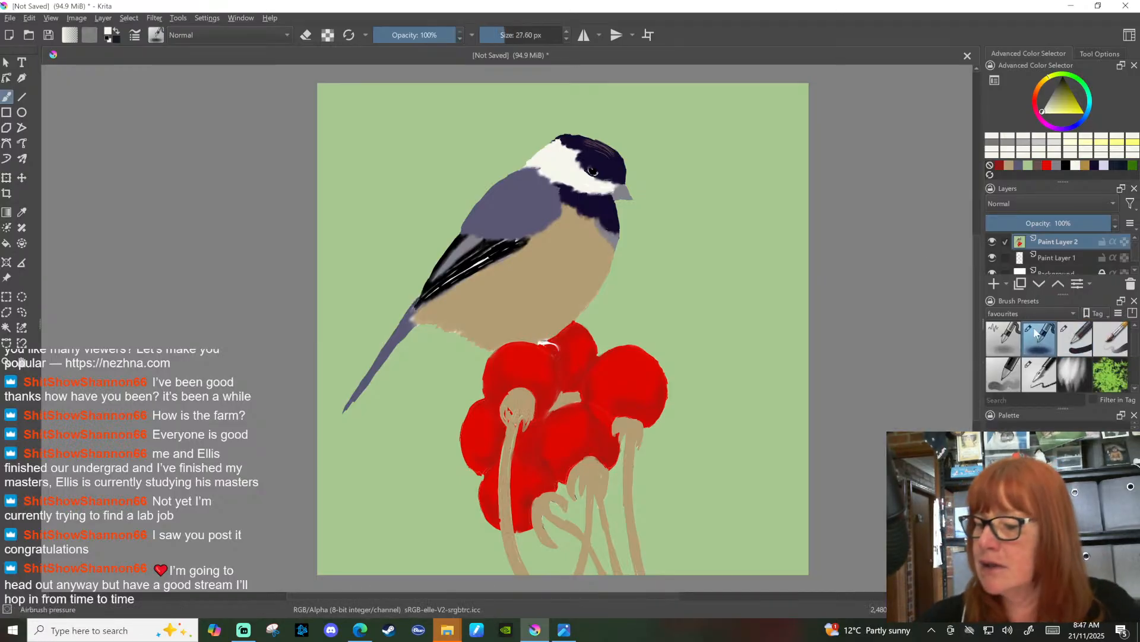
drag(504, 34, 493, 31)
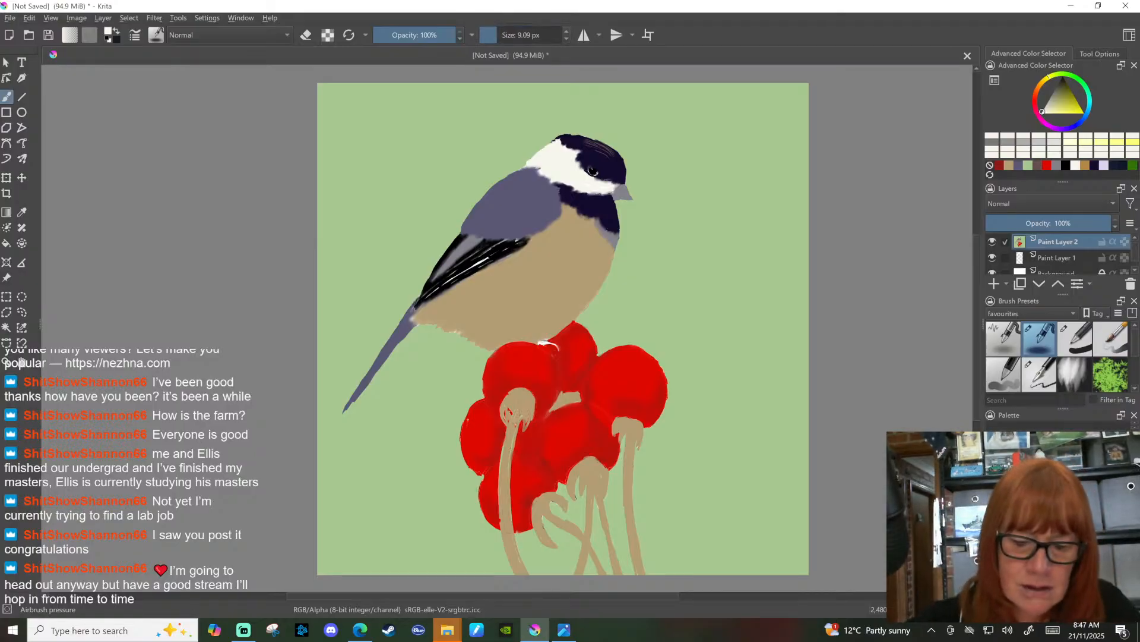
drag(467, 420, 466, 427)
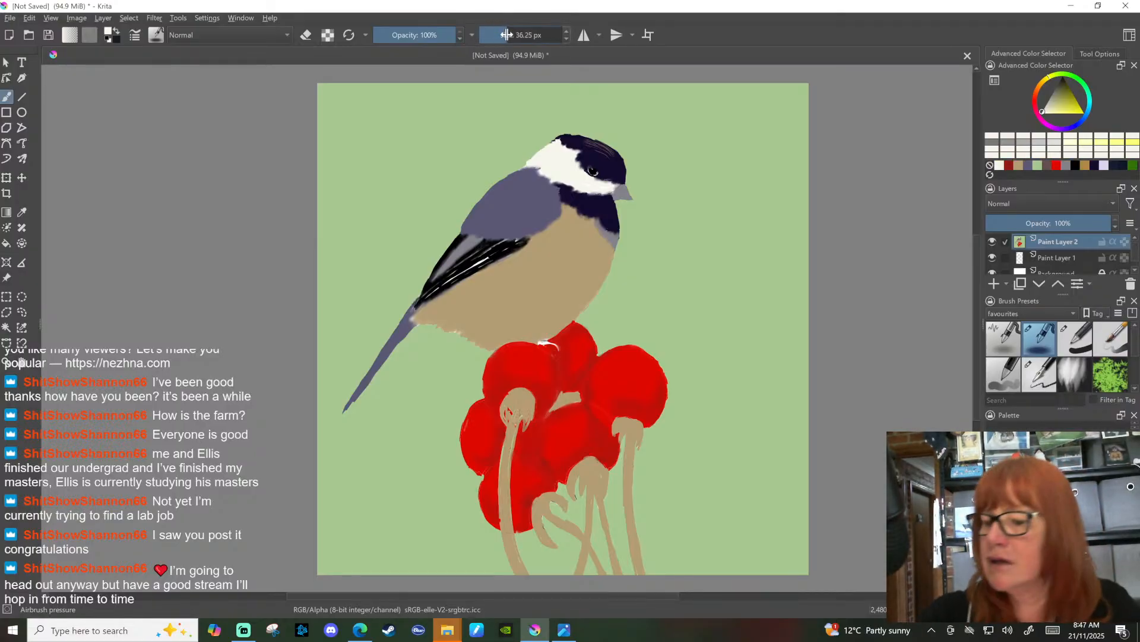
click(1082, 344)
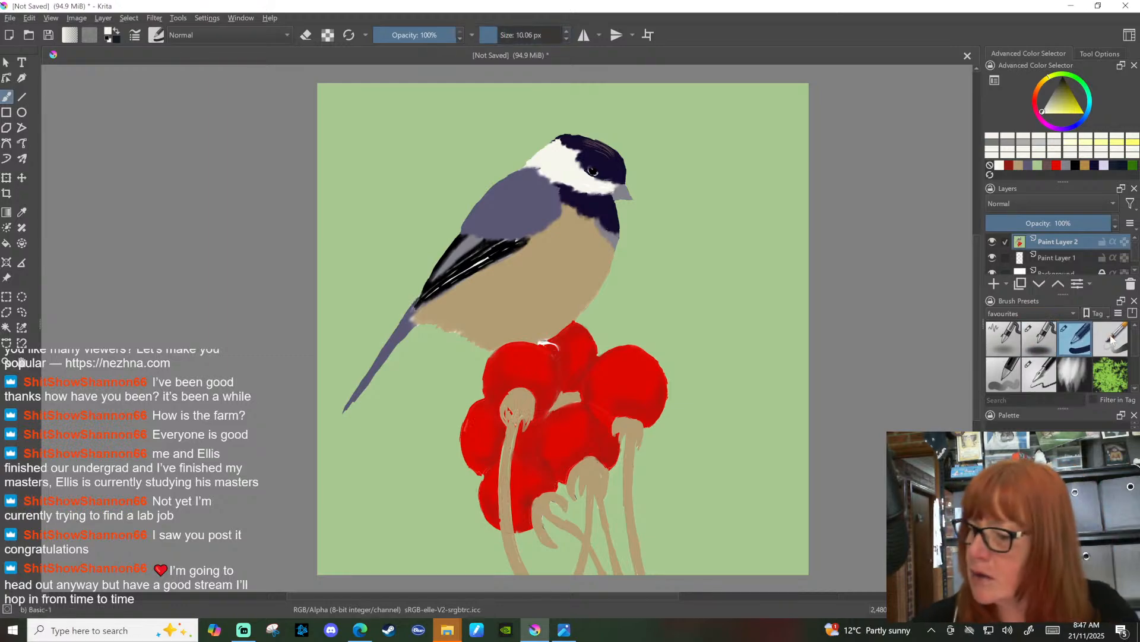
Step: Paint off-white rim and spot highlights on the upper berries and the leftmost berry's edge with the Basic-5 Size Opacity brush at 40 px
click(1111, 337)
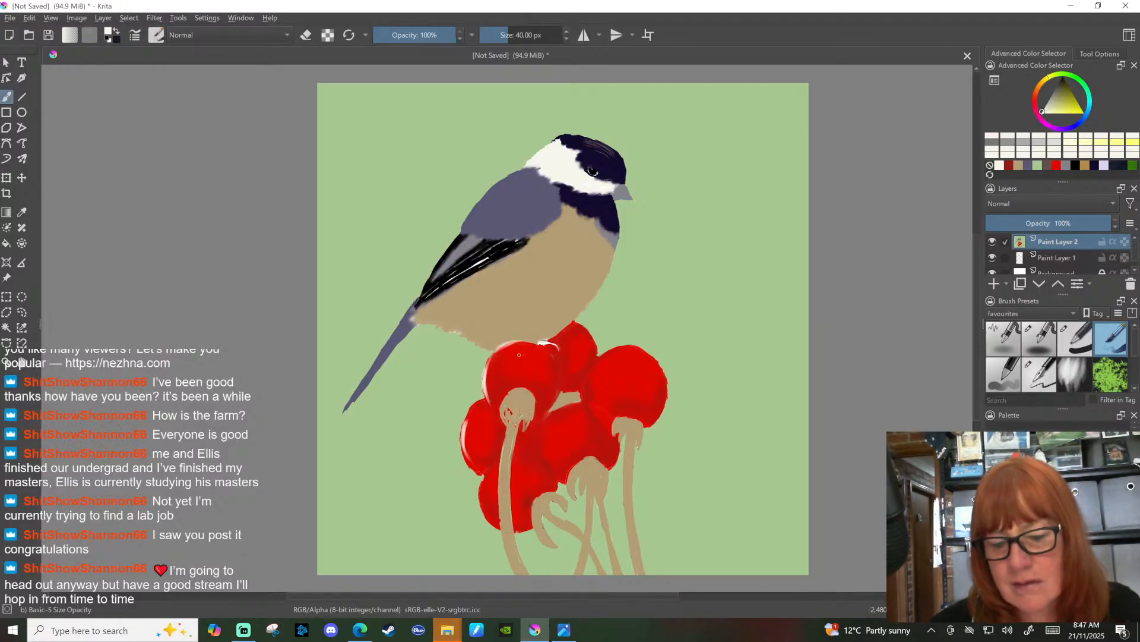
drag(517, 363, 532, 360)
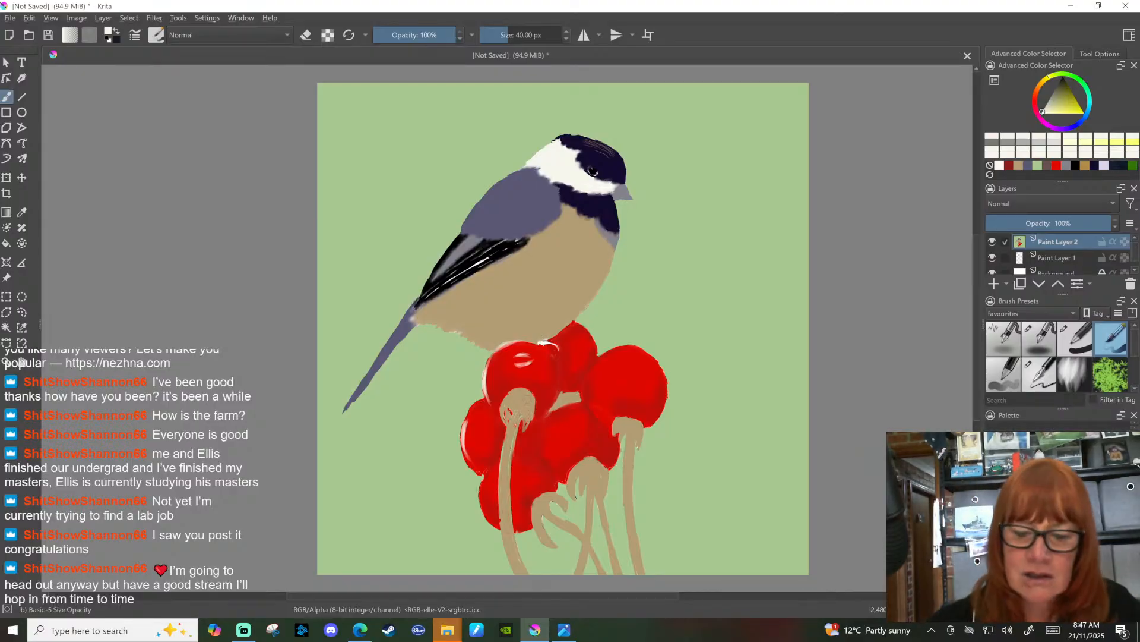
click(578, 354)
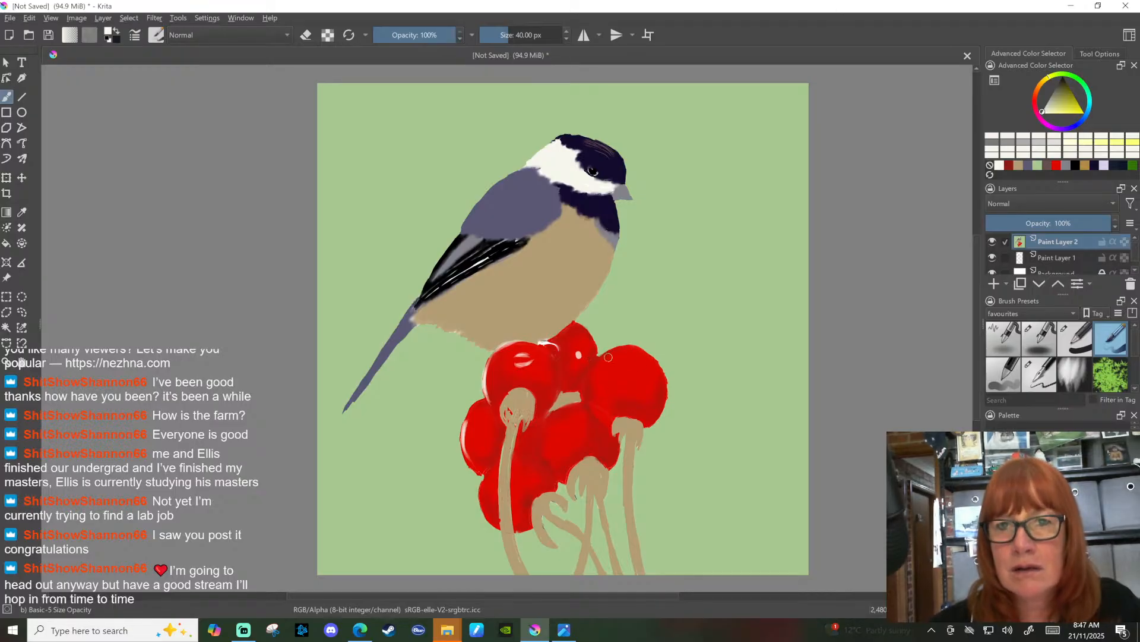
mouse_move(627, 364)
mouse_down()
mouse_move(617, 375)
mouse_move(621, 350)
mouse_move(664, 354)
mouse_up()
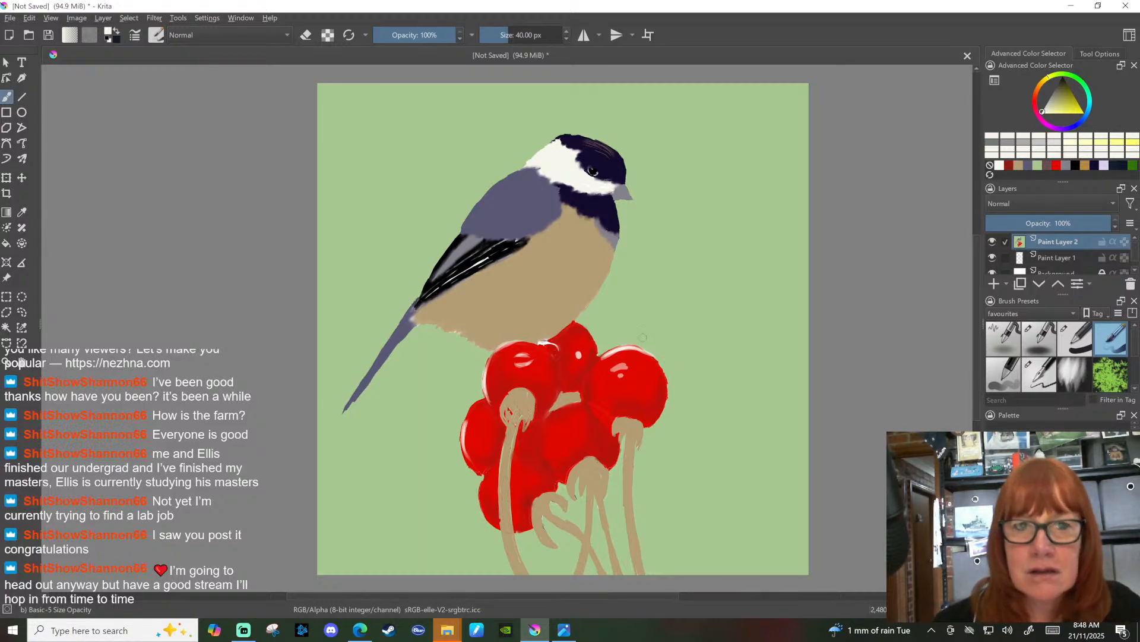
Step: Add off-white spots and curved glints to the lower berries, plus a second spot on the large right berry
drag(479, 442, 481, 442)
drag(483, 490, 488, 496)
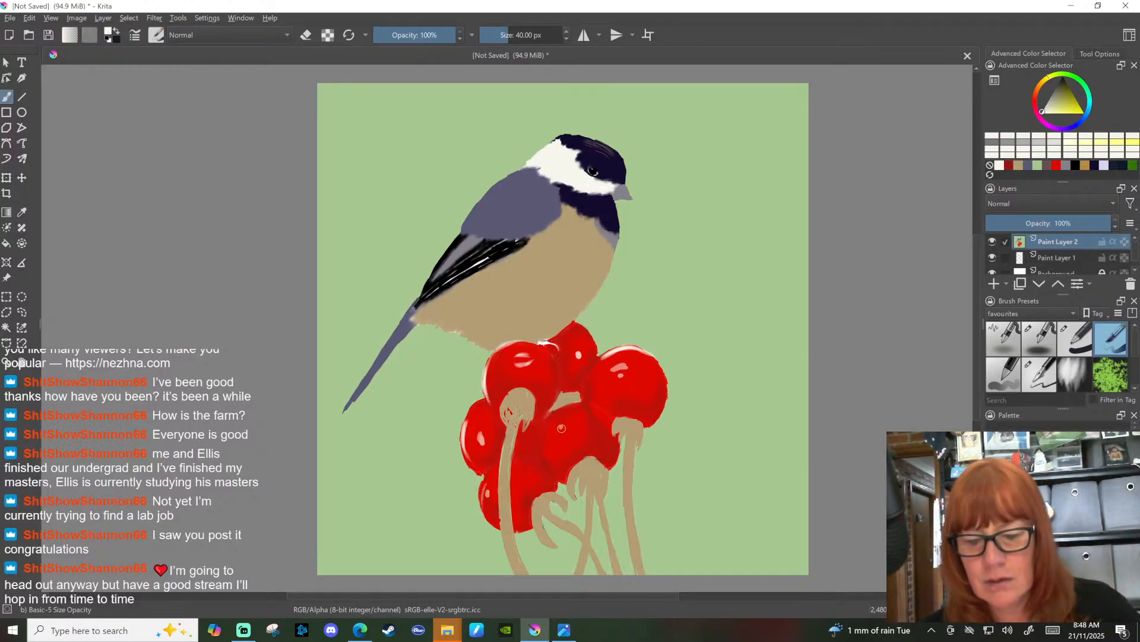
drag(566, 439, 595, 453)
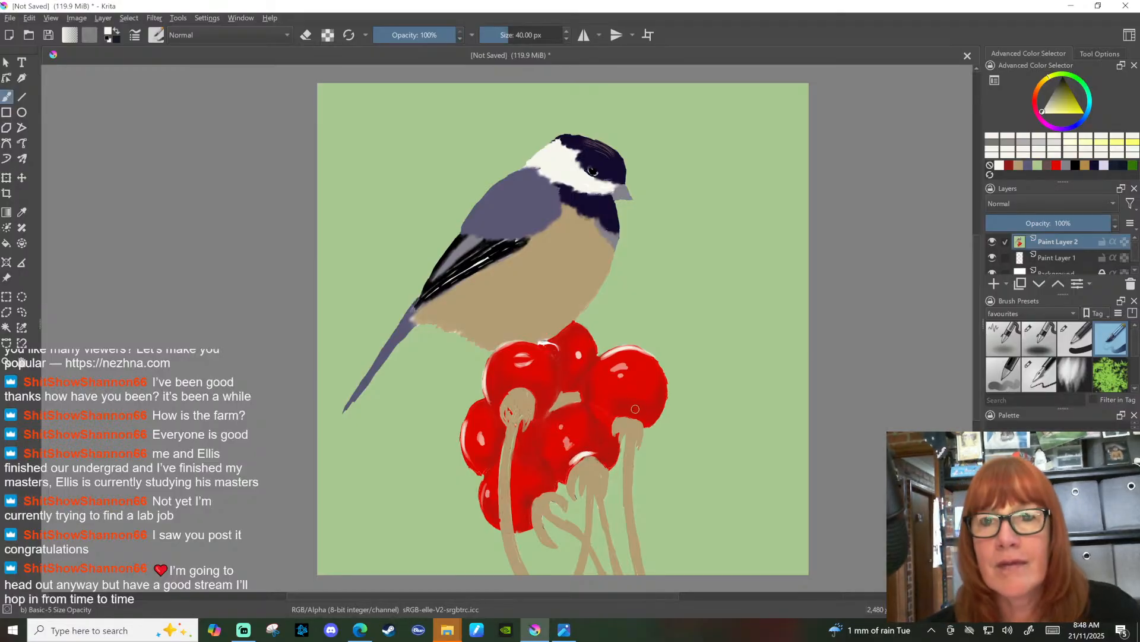
drag(620, 390, 629, 388)
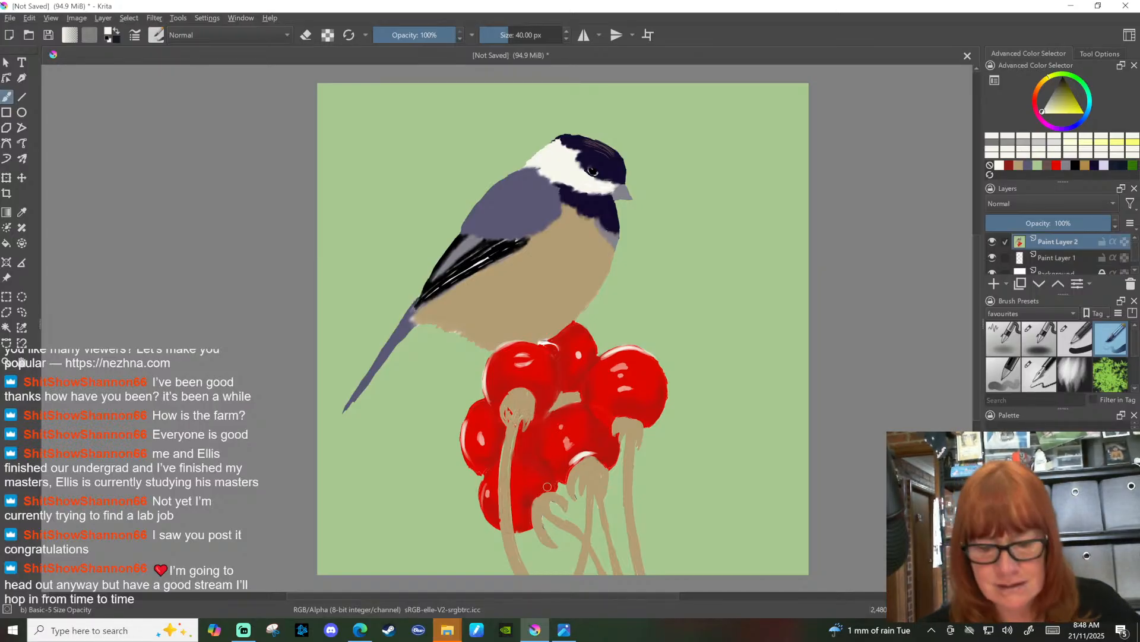
mouse_move(521, 476)
mouse_down()
mouse_move(533, 492)
mouse_move(538, 463)
mouse_up()
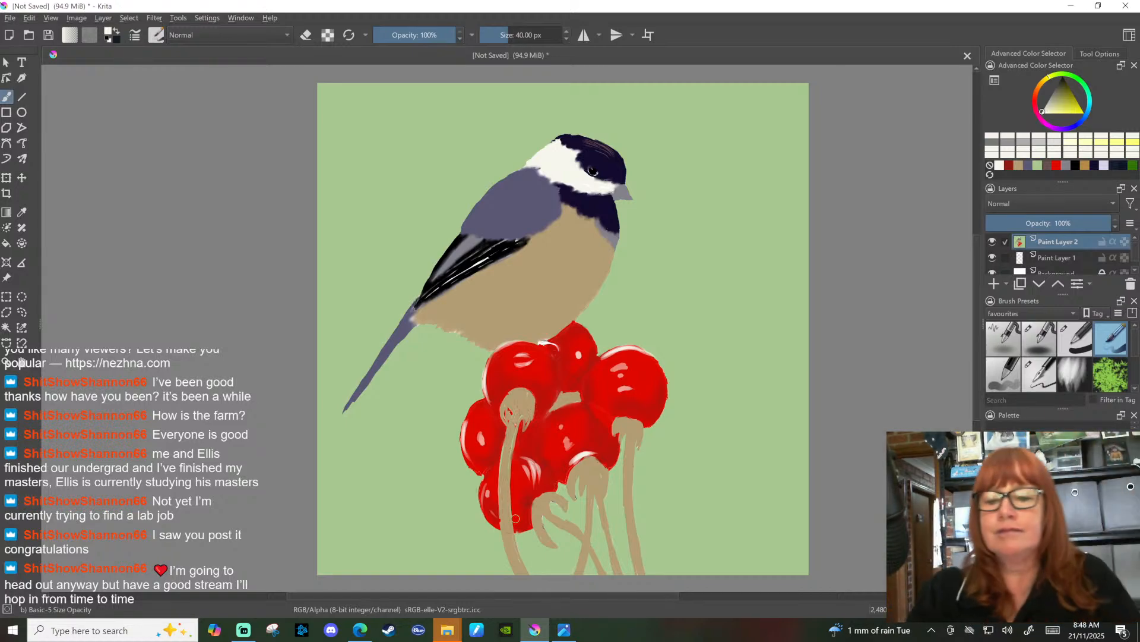
Step: Shade the bird's beak in black at 12.21 px, and blend it with the Blender Blur brush at 9.09 px
click(1076, 166)
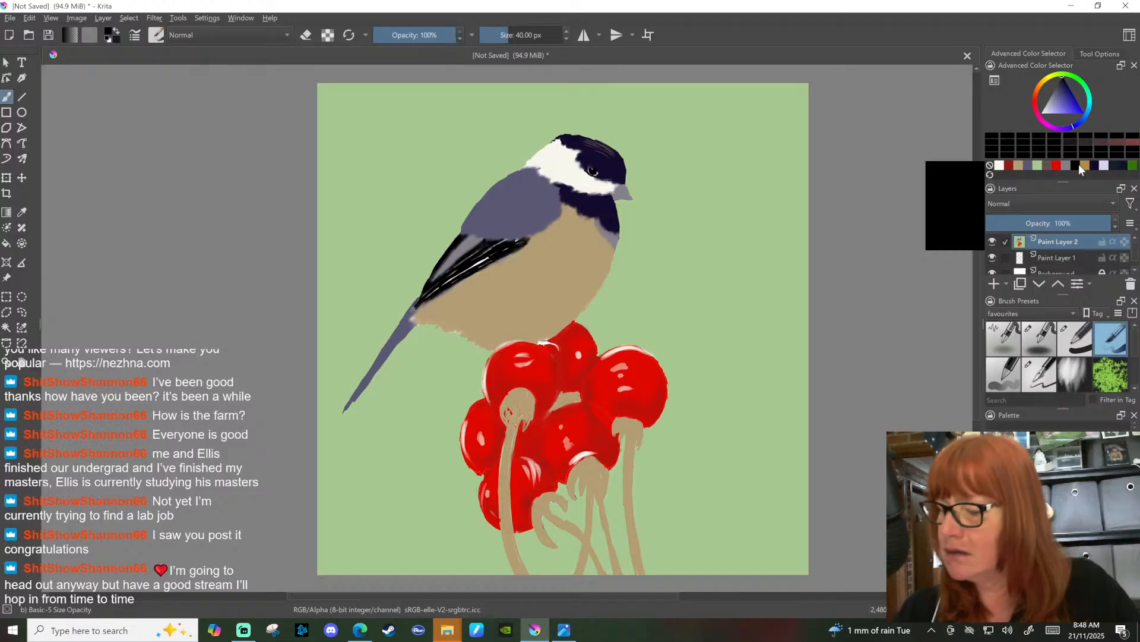
click(498, 35)
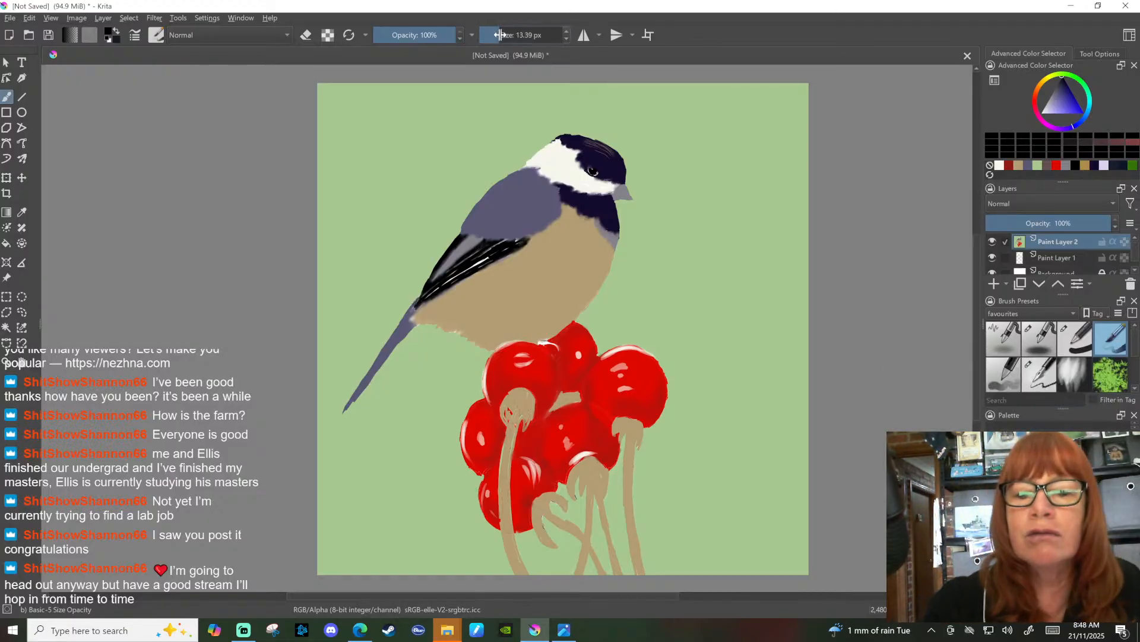
drag(620, 188, 631, 192)
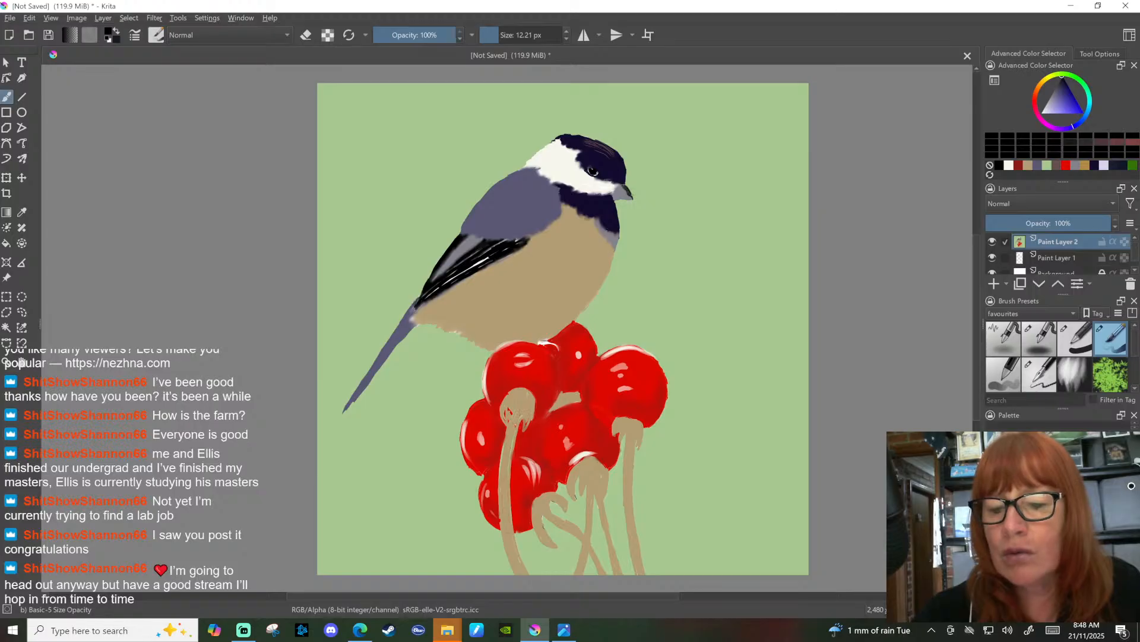
key(ctrl+z)
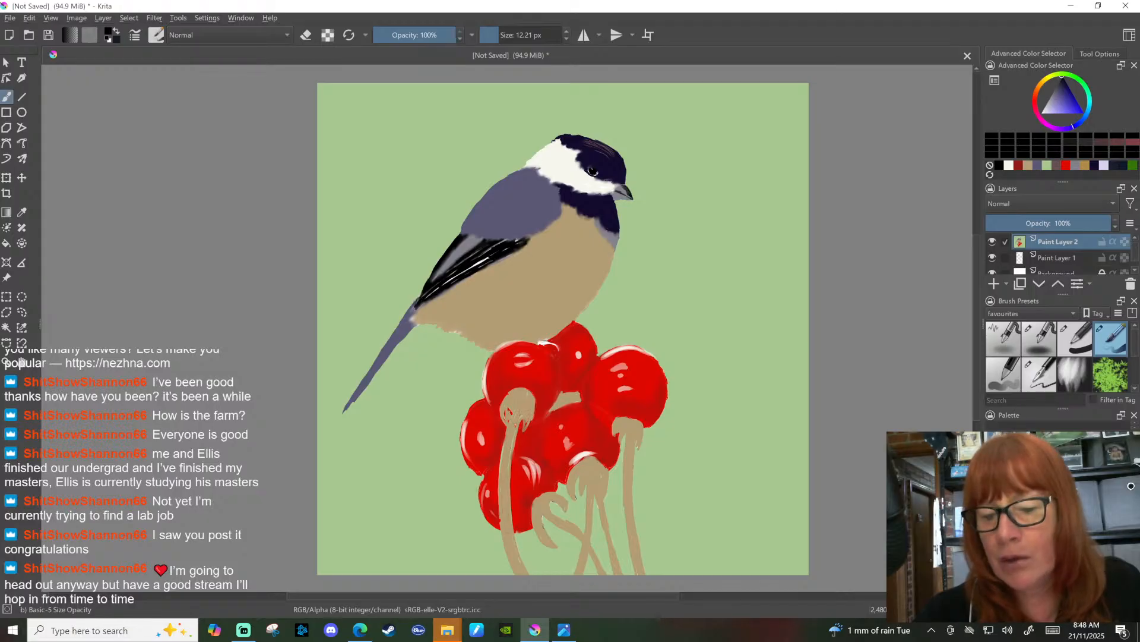
key(ctrl+shift+z)
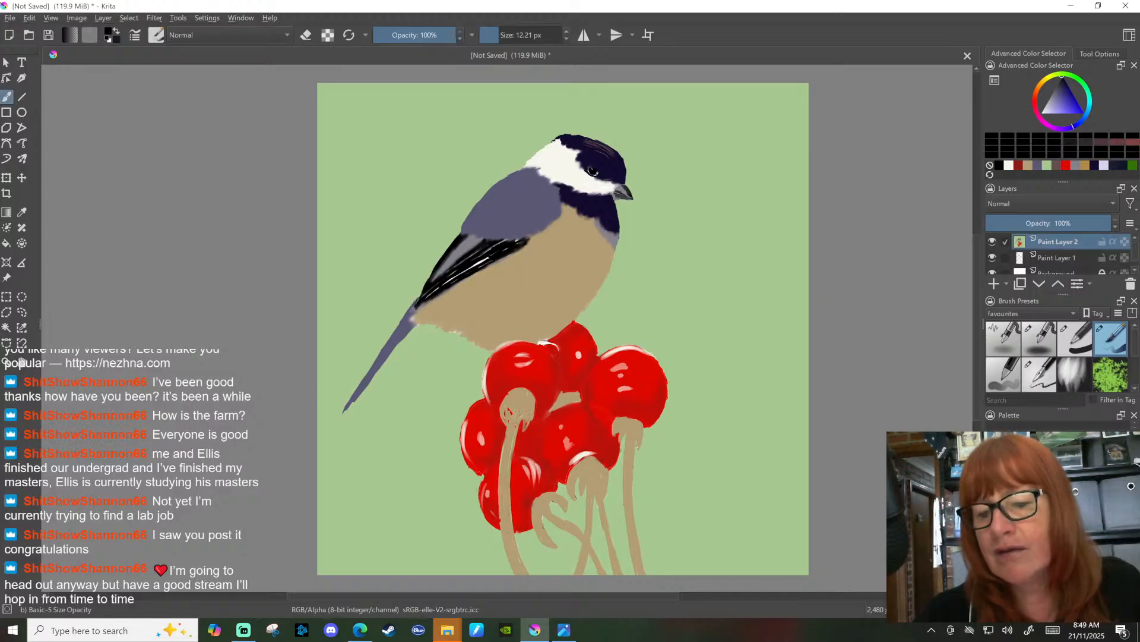
key(/)
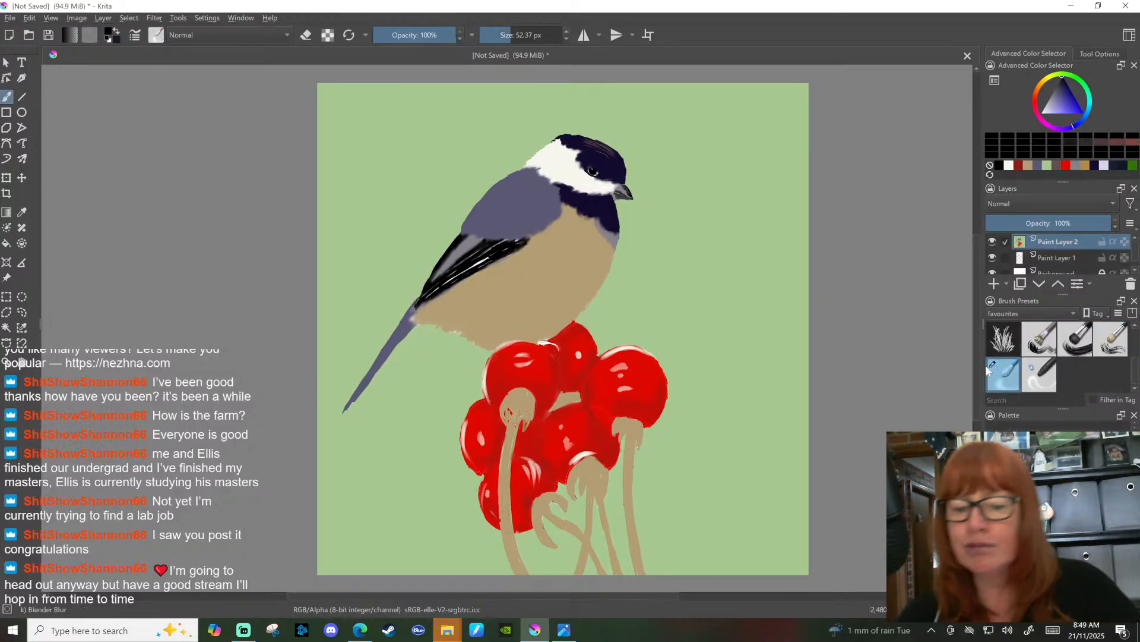
drag(517, 35, 495, 35)
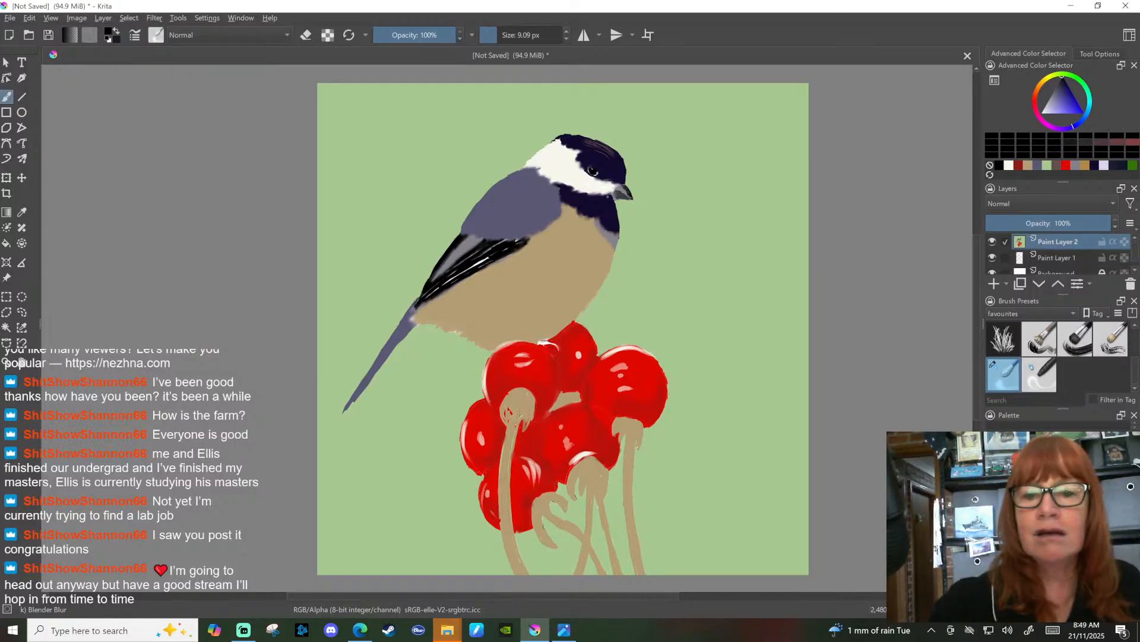
Step: Refine the bird's beak and head with dark navy and pale lavender details using the Ink-4 Pen Rough brush at 7.34 px
scroll(1014, 376, up, 3)
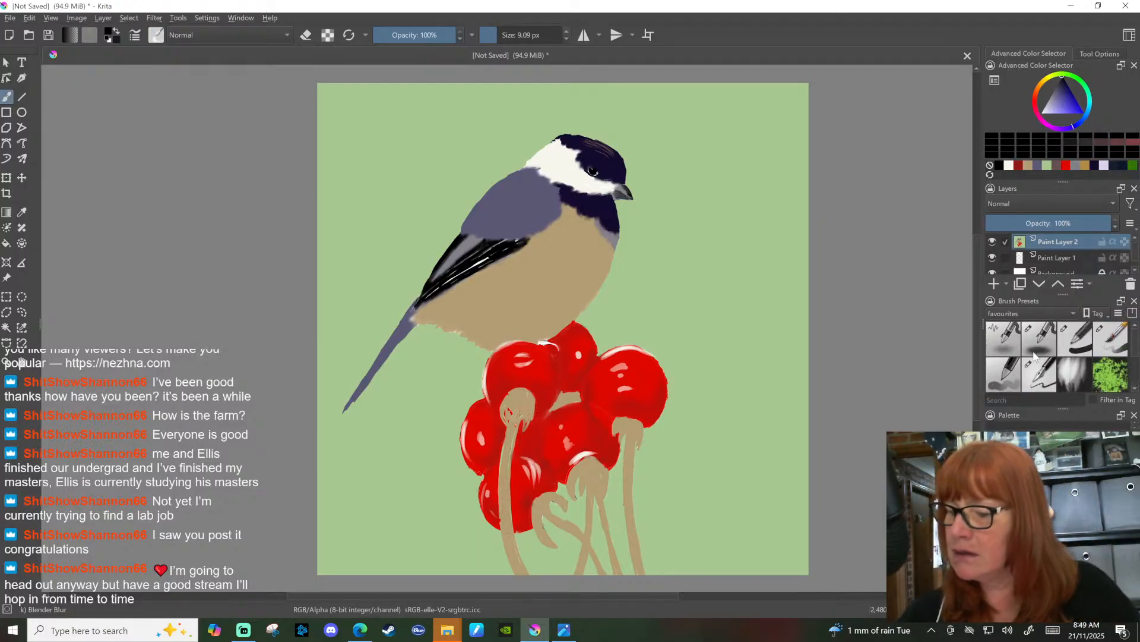
click(1048, 371)
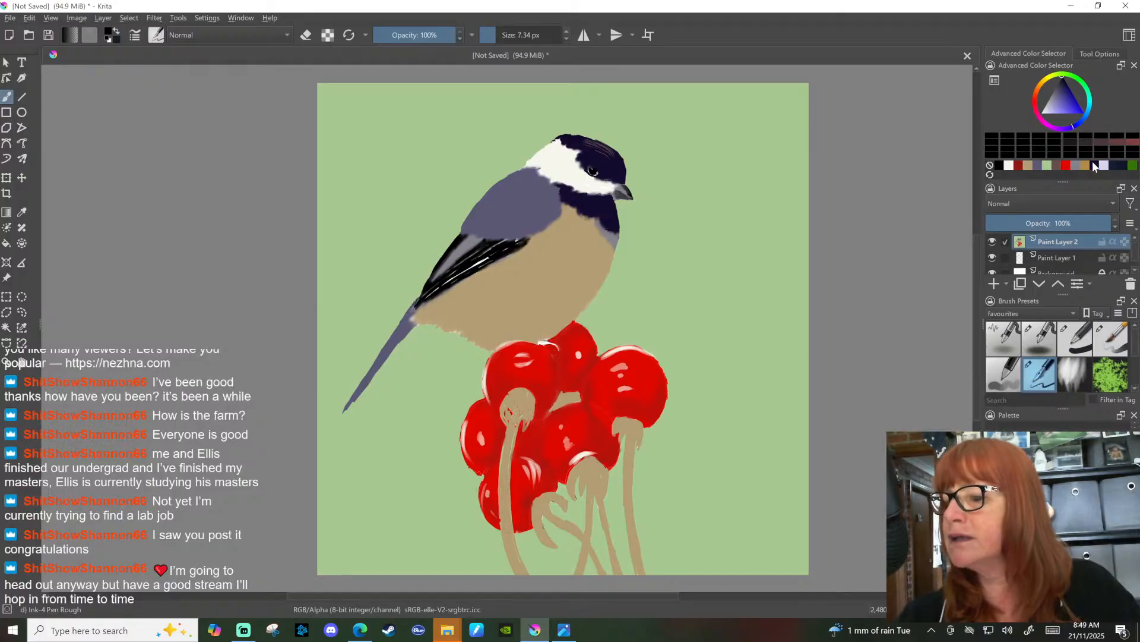
click(1095, 166)
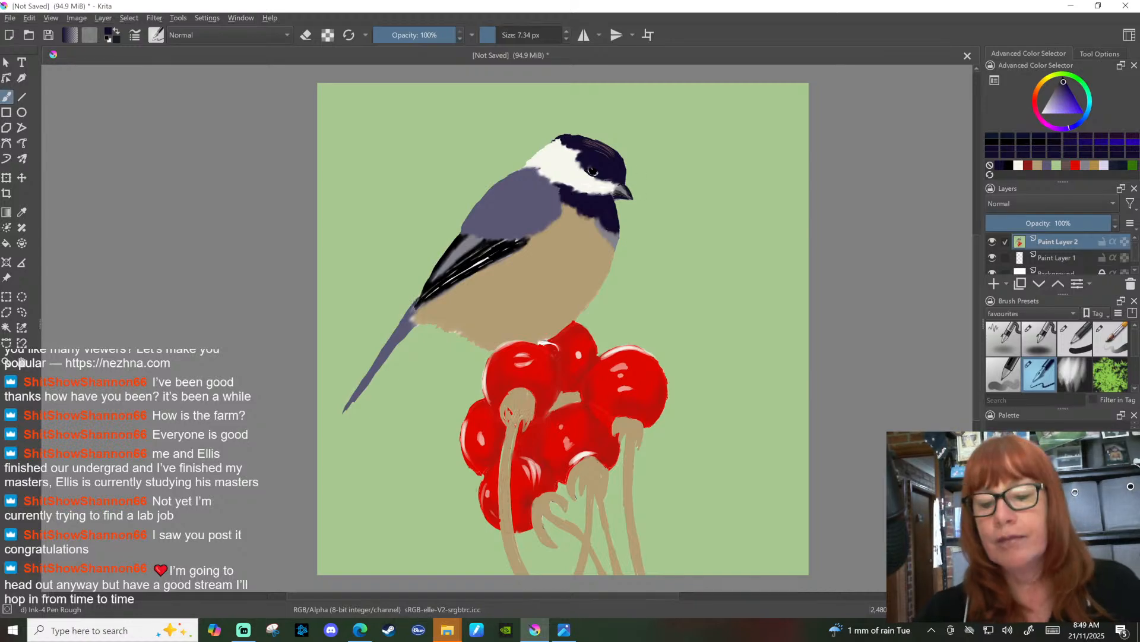
click(1099, 167)
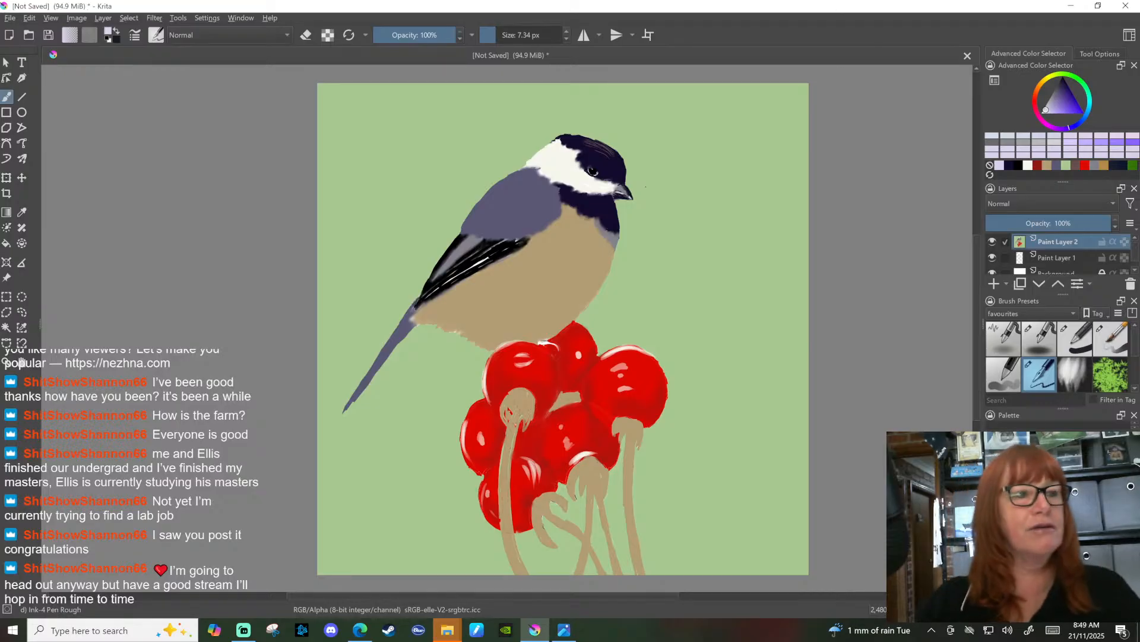
key(minus)
key(plus)
key(plus)
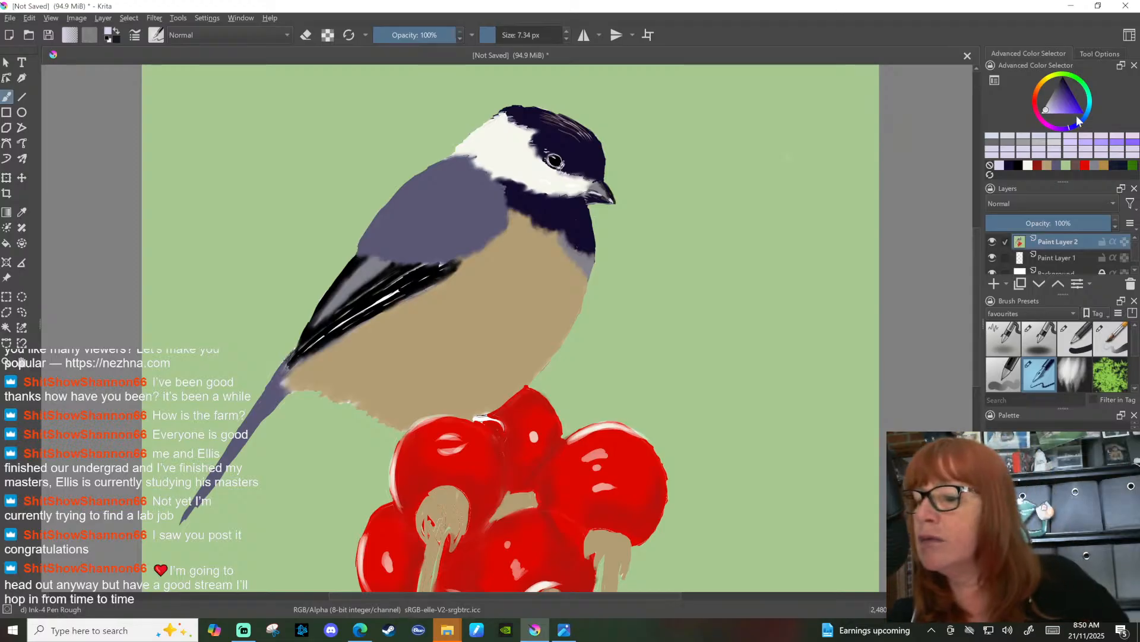
Step: Paint jagged dark feather strokes along the cap, nape and bib edges, darkening the colour to black and enlarging the brush to 22.10 px
drag(1060, 81, 1060, 89)
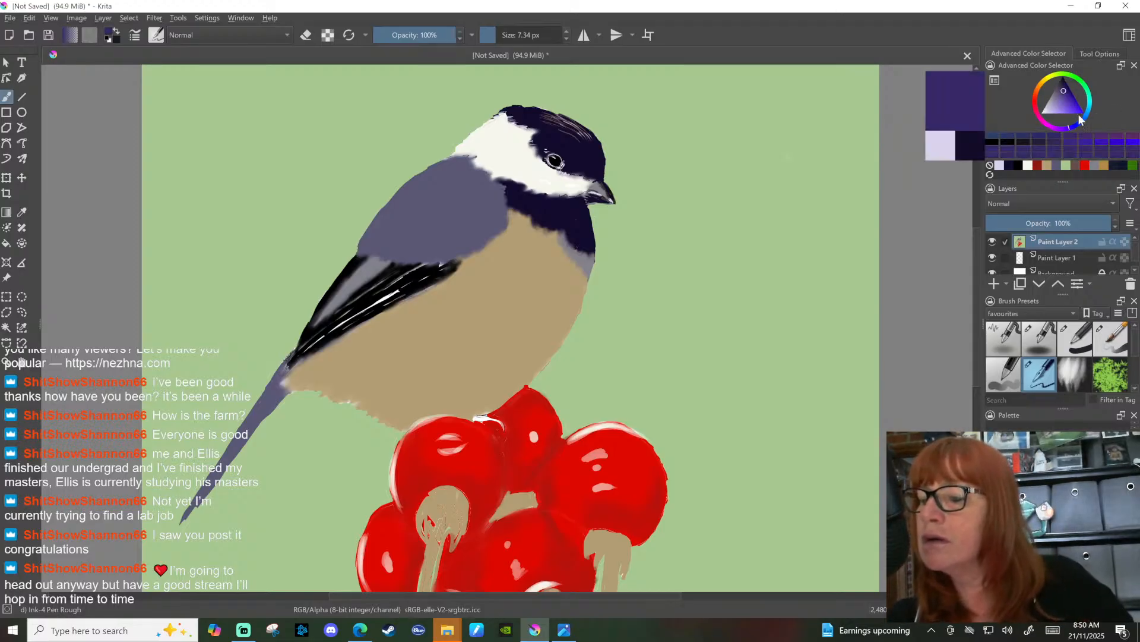
click(1070, 97)
click(1062, 84)
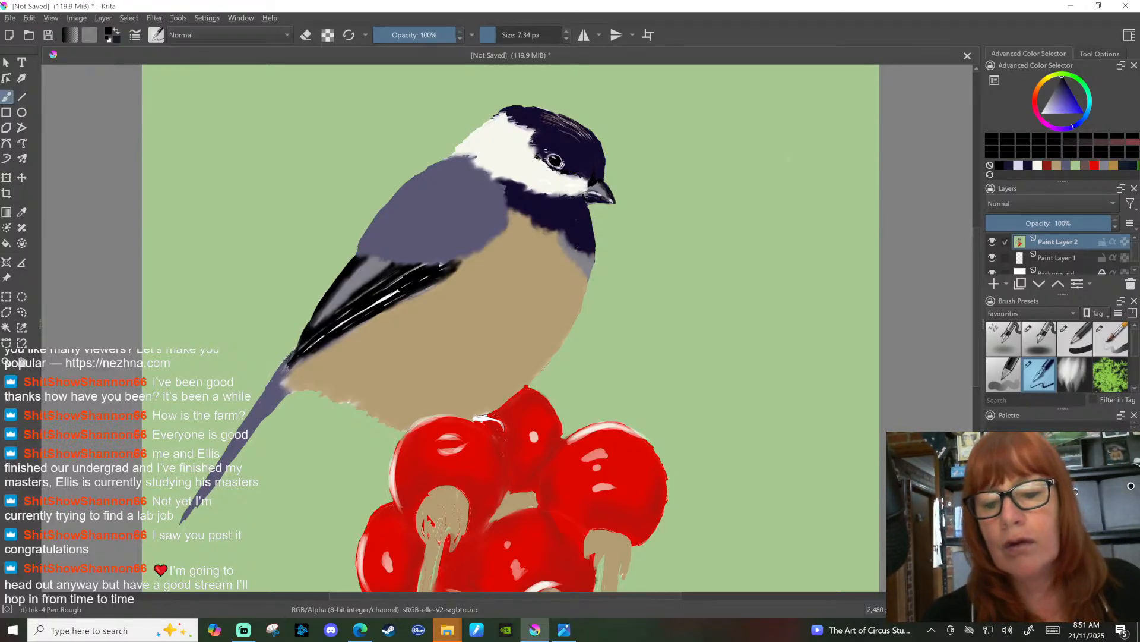
key(bracketright)
key(bracketright)
key(bracketright)
key(bracketright)
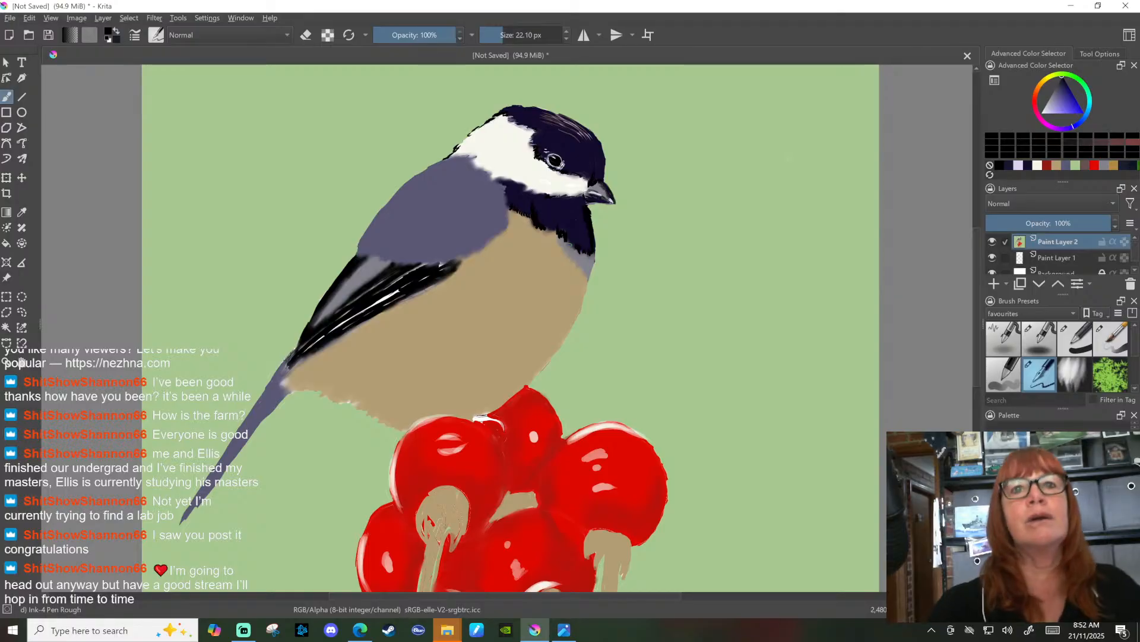
Step: Paint fine slate-purple feather strokes over the white nape with the brush size set to 6.55 px
click(1062, 164)
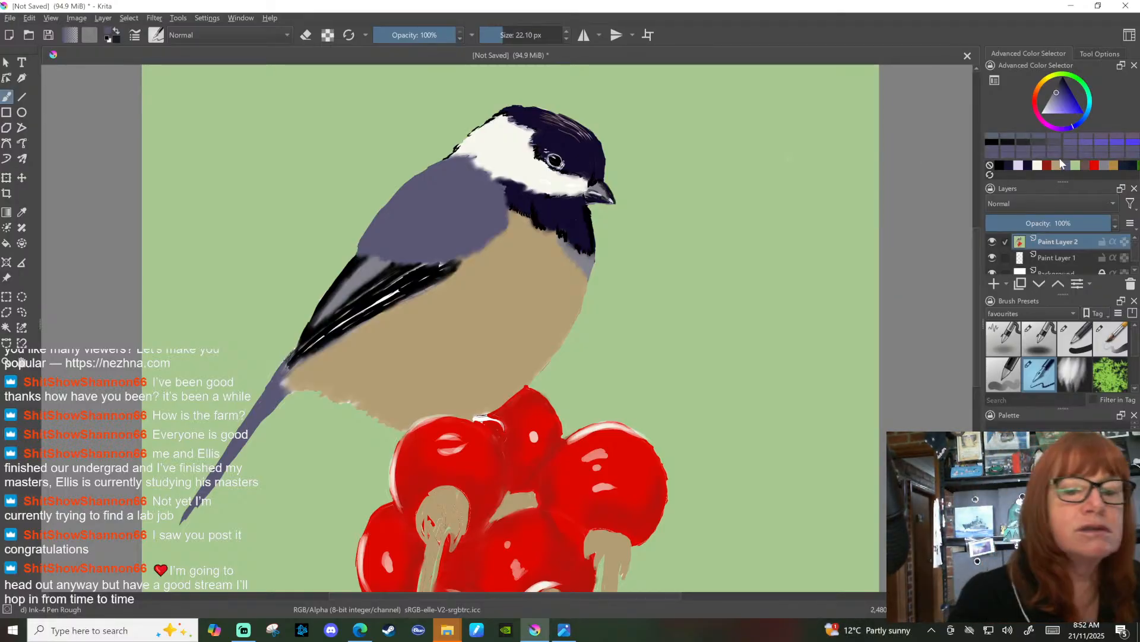
drag(494, 34, 486, 34)
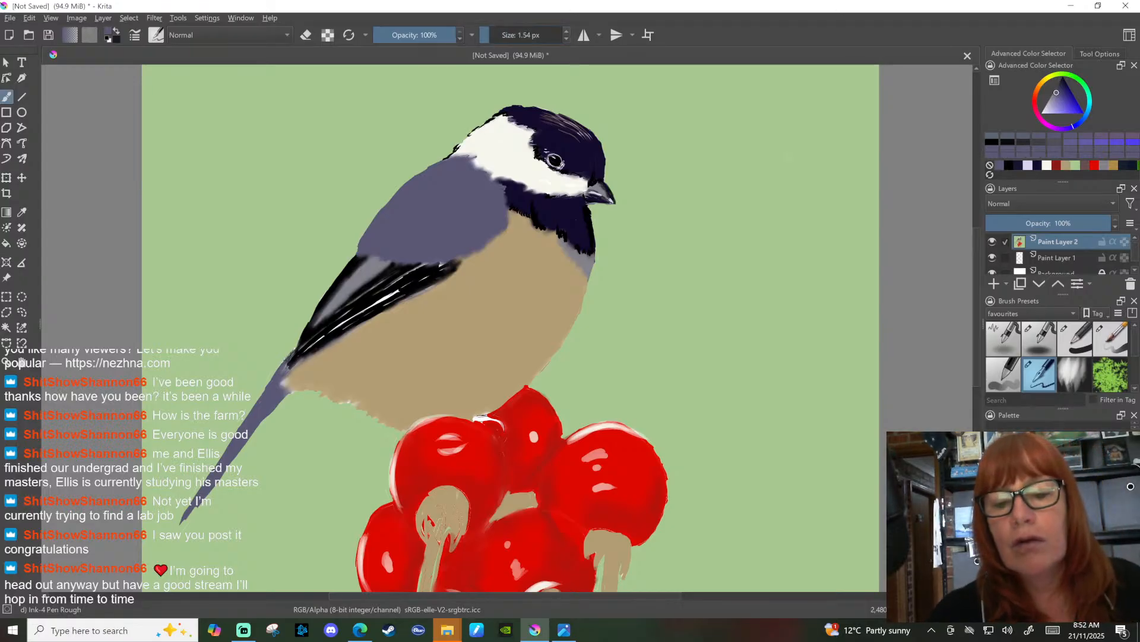
click(494, 34)
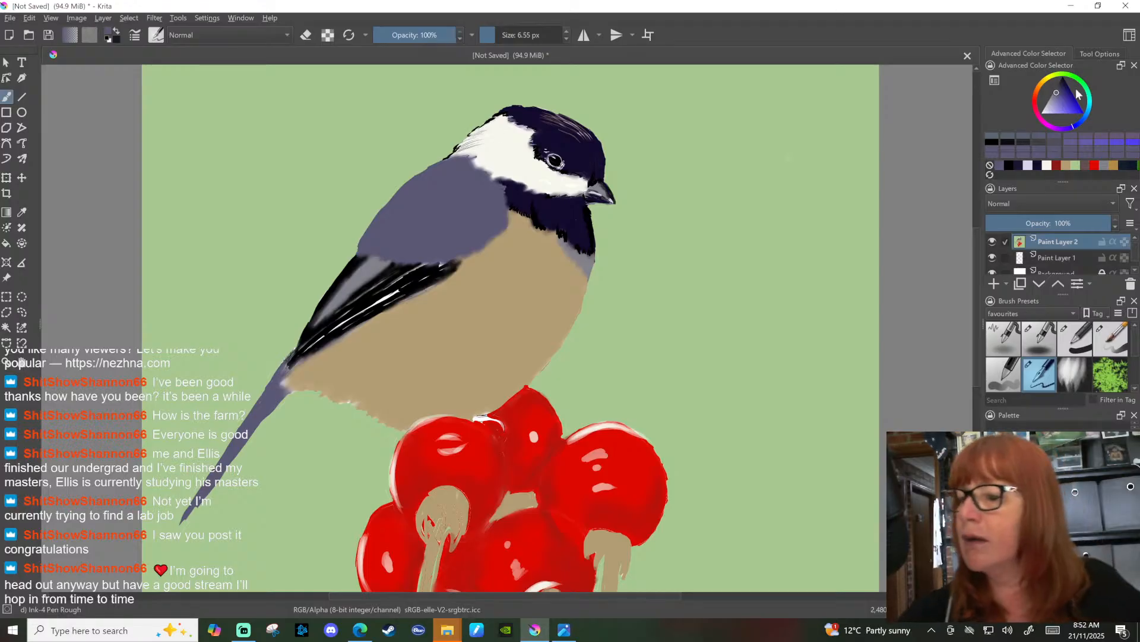
Step: Paint fine feather strokes over the cheek, back and chest edge in progressively lighter lavender tones
click(1057, 94)
drag(1057, 94, 1049, 102)
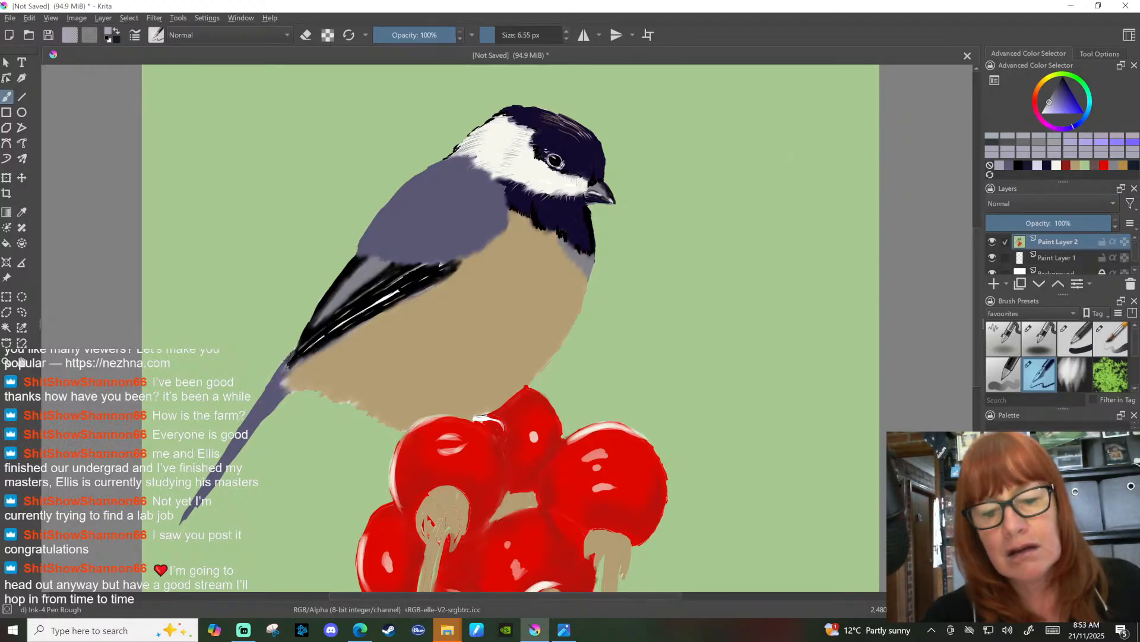
click(1048, 109)
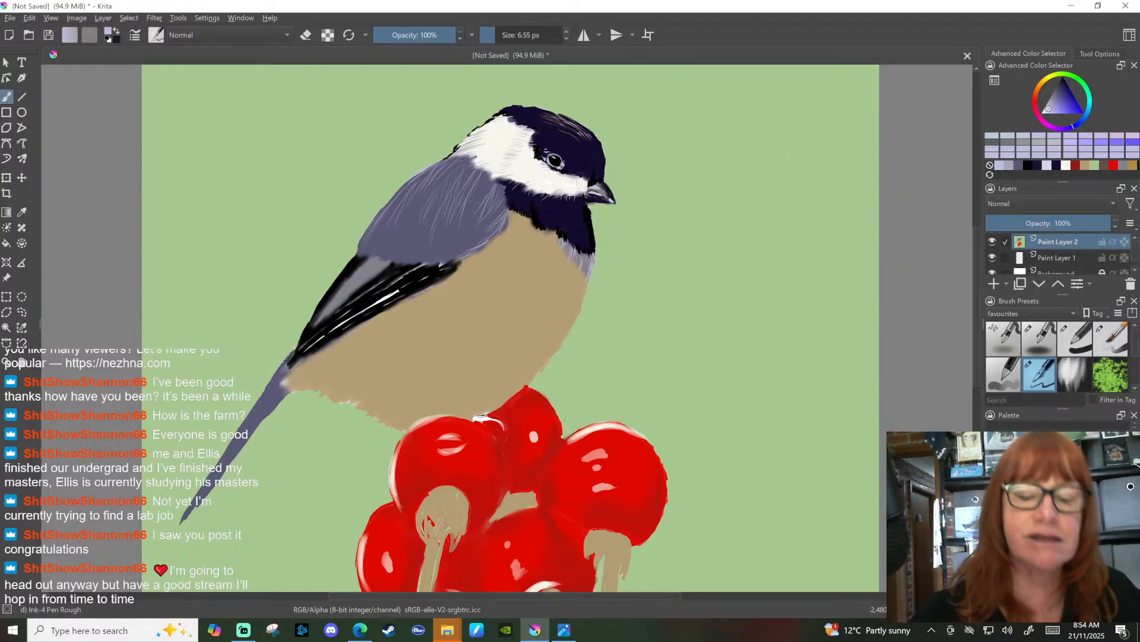
Step: Paint fine lavender feather strokes down the bird's back, adding dark navy strokes along its lower edge
drag(386, 219, 379, 243)
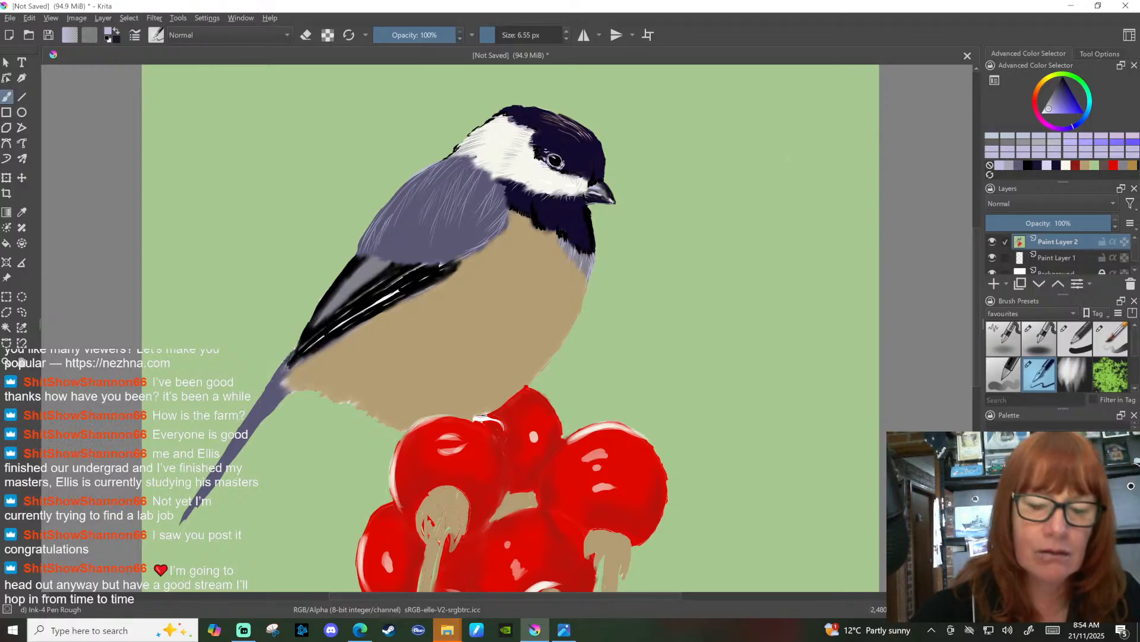
drag(407, 208, 394, 244)
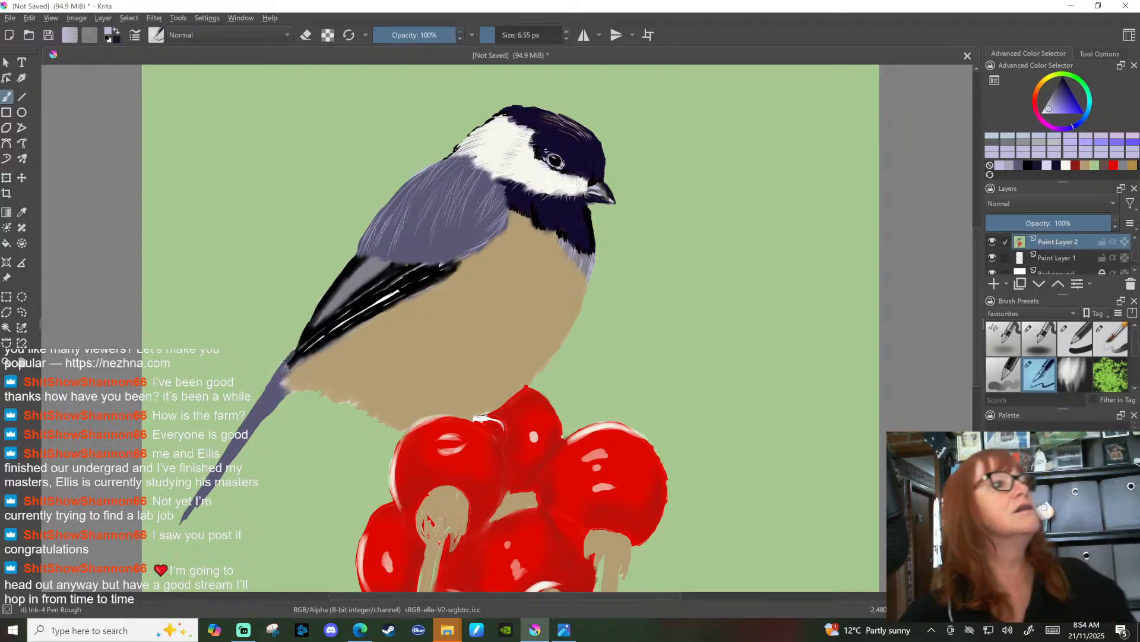
click(1056, 167)
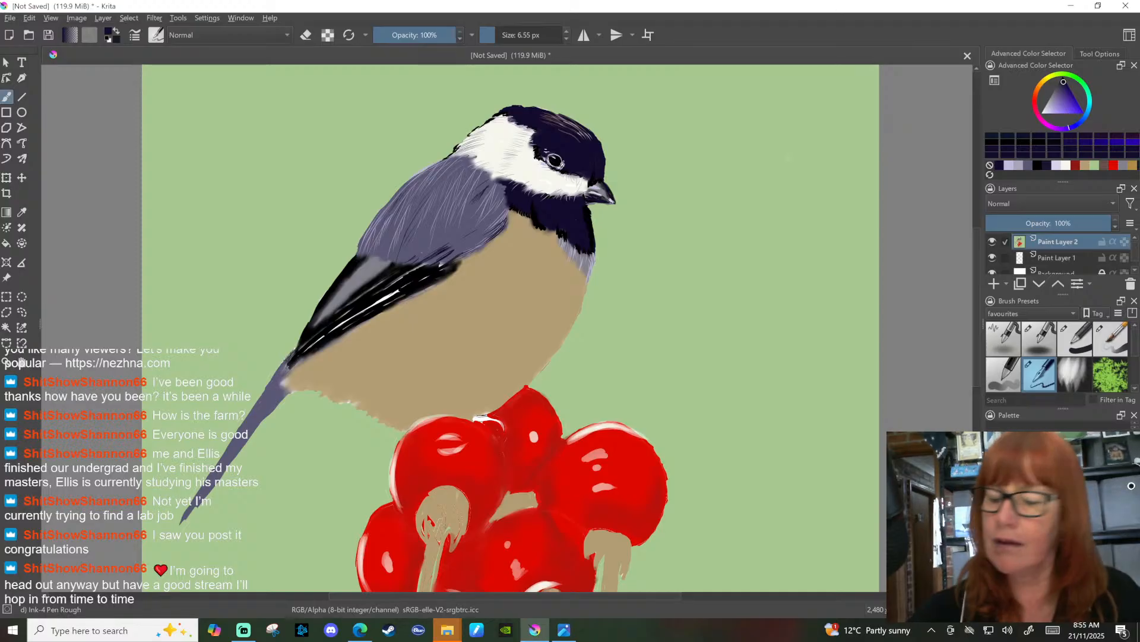
Step: Paint fine pale lavender-grey feather streaks along the folded wing, its outer edge and the tail
click(1058, 166)
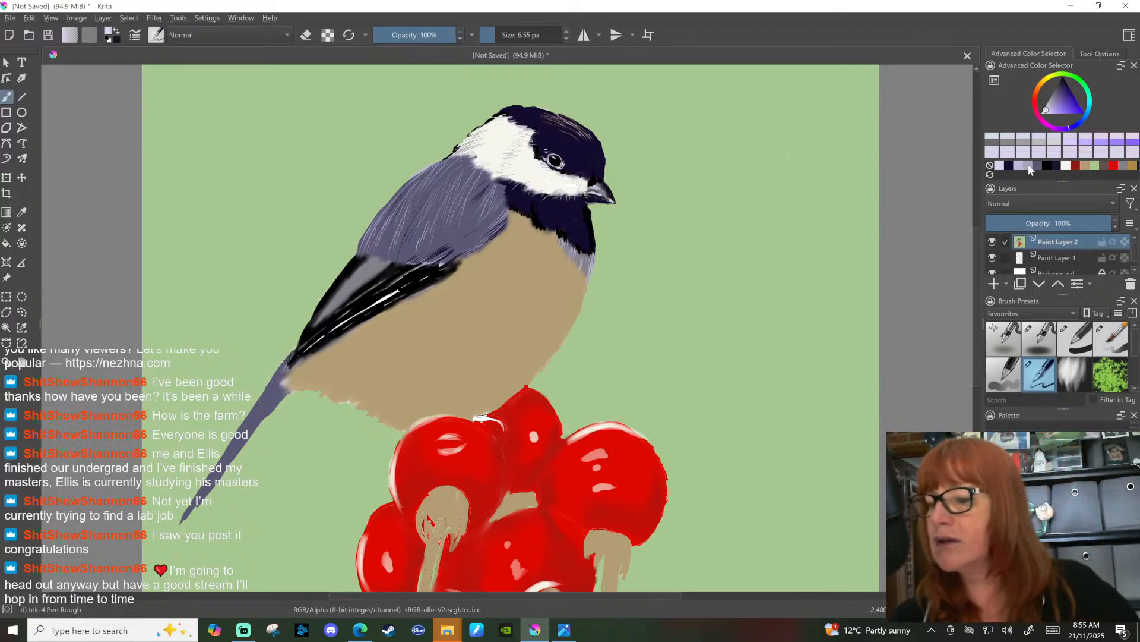
click(1048, 103)
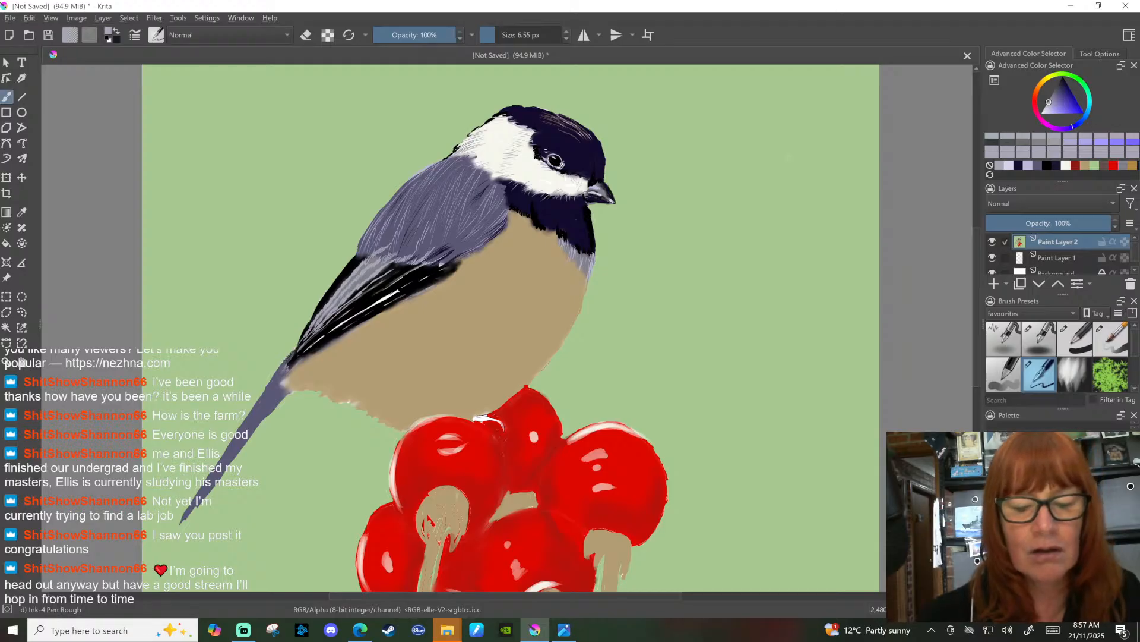
drag(300, 351, 335, 322)
drag(330, 326, 356, 305)
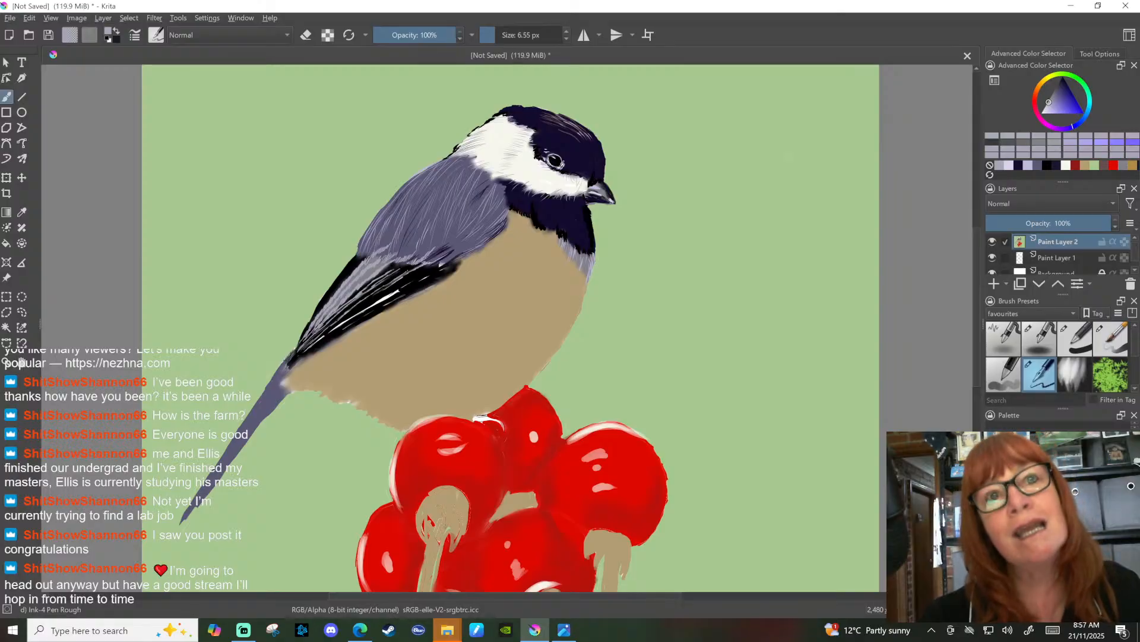
drag(305, 348, 393, 286)
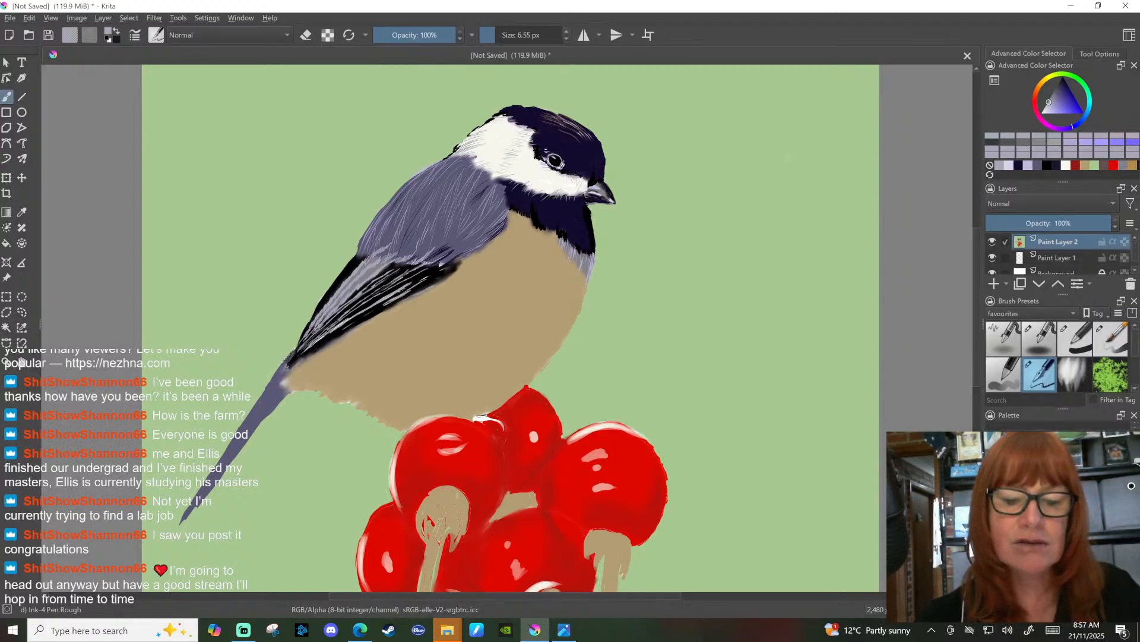
drag(411, 282, 434, 270)
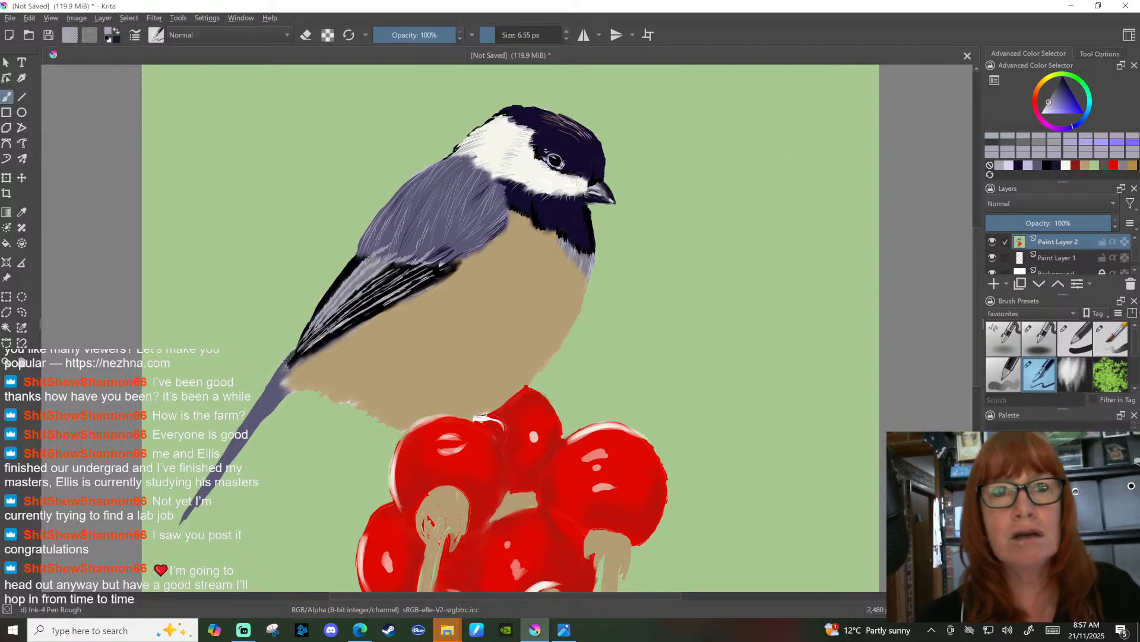
drag(358, 259, 336, 290)
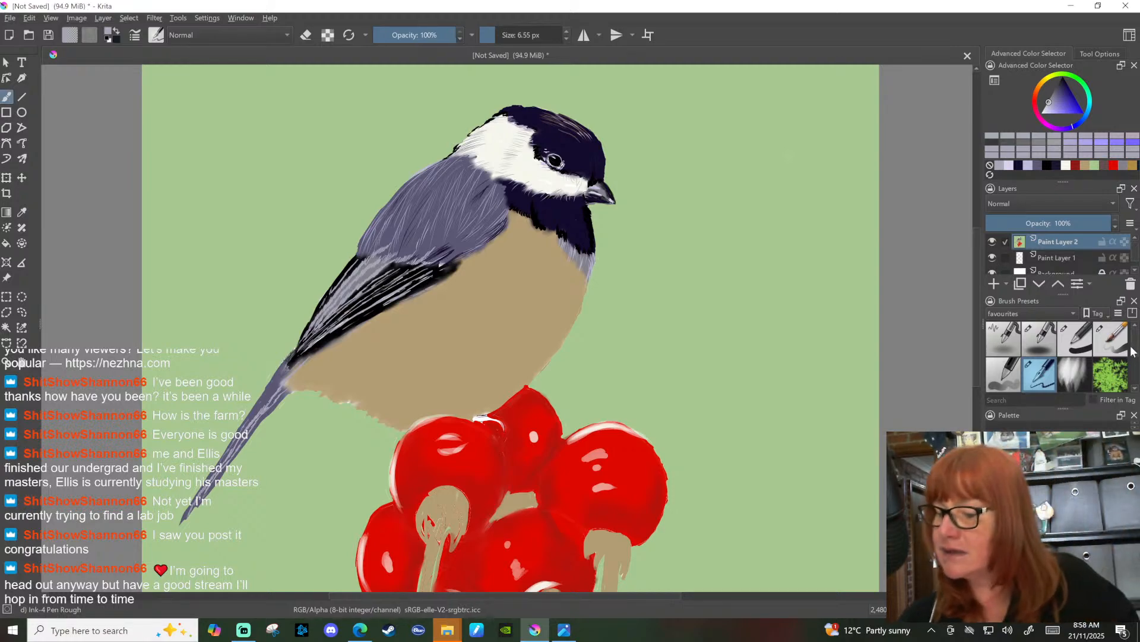
Step: Paint fine darker tan strokes on the upper breast below the bib with the Ink-4 Pen Rough brush
scroll(1132, 348, down, 2)
click(1004, 374)
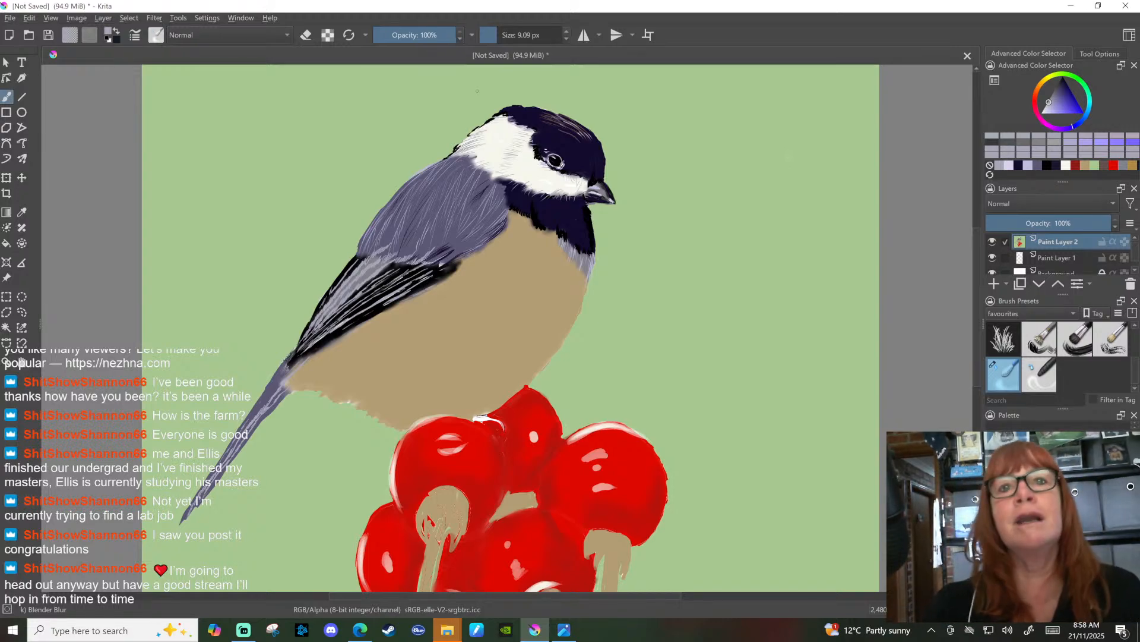
click(1076, 165)
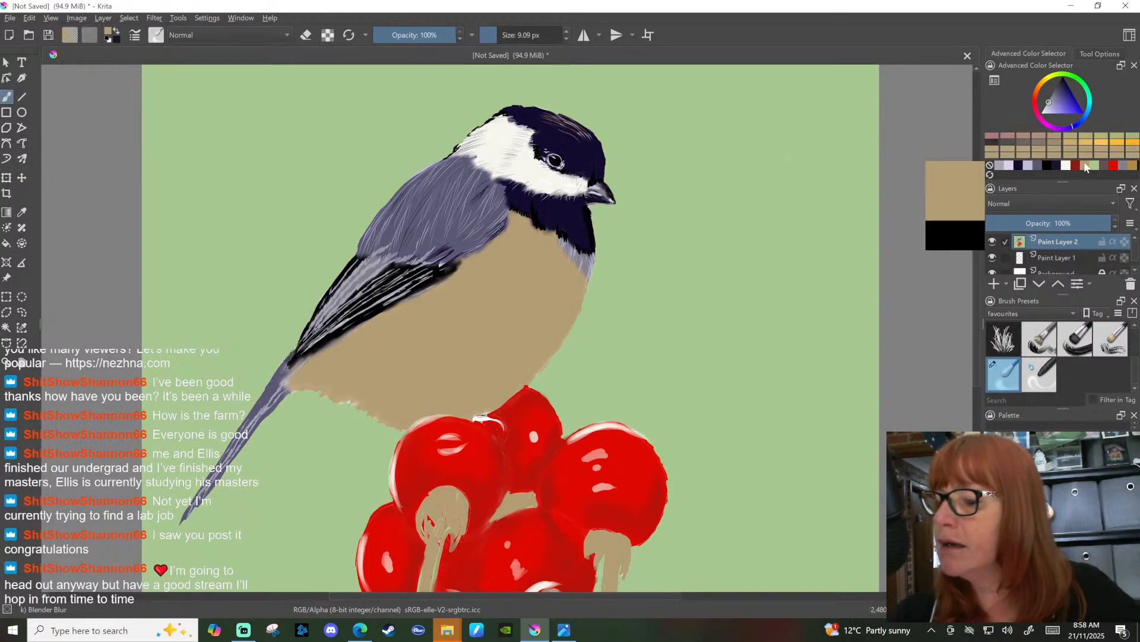
click(1062, 101)
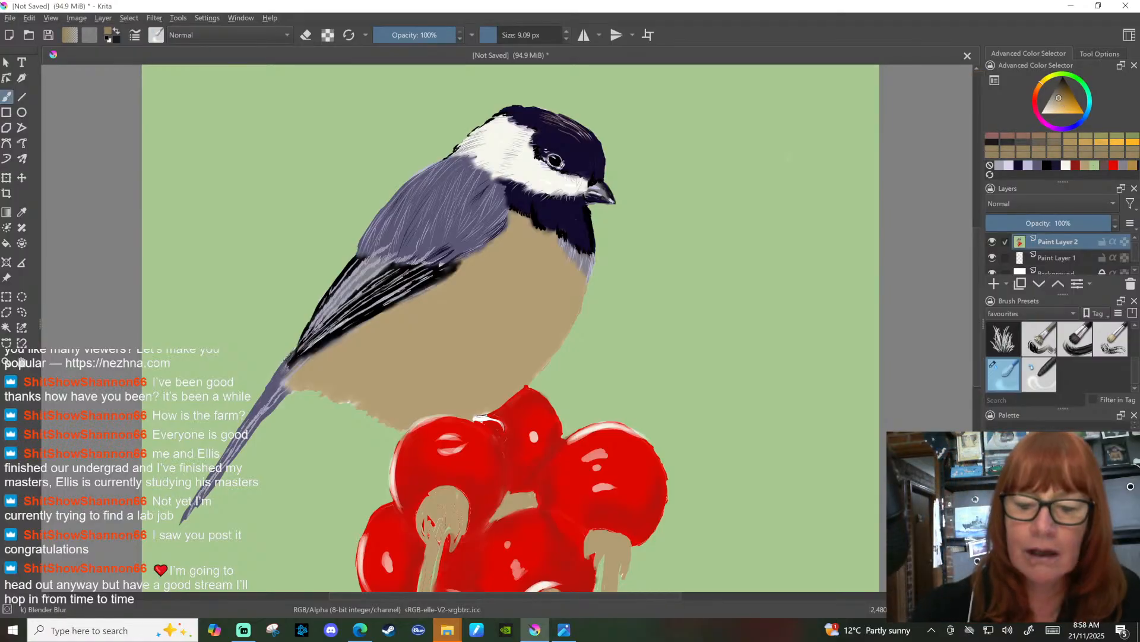
scroll(1132, 356, up, 3)
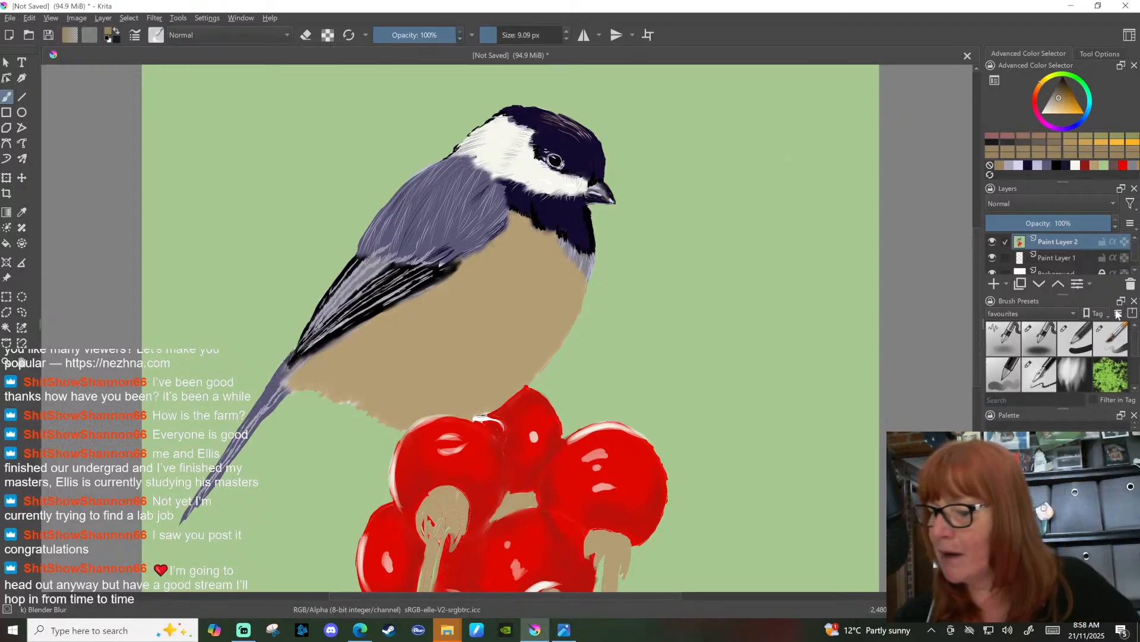
click(1050, 365)
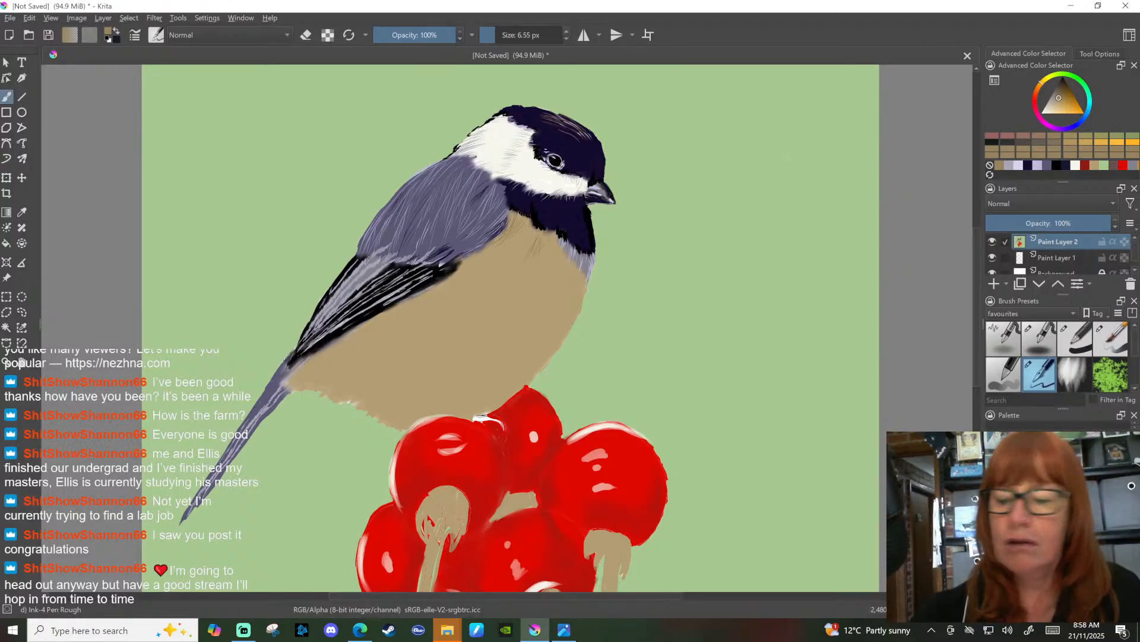
Step: Paint broader brown feather strokes down the breast and across the belly using Basic-5 Size Opacity at 49.40 px
click(1114, 341)
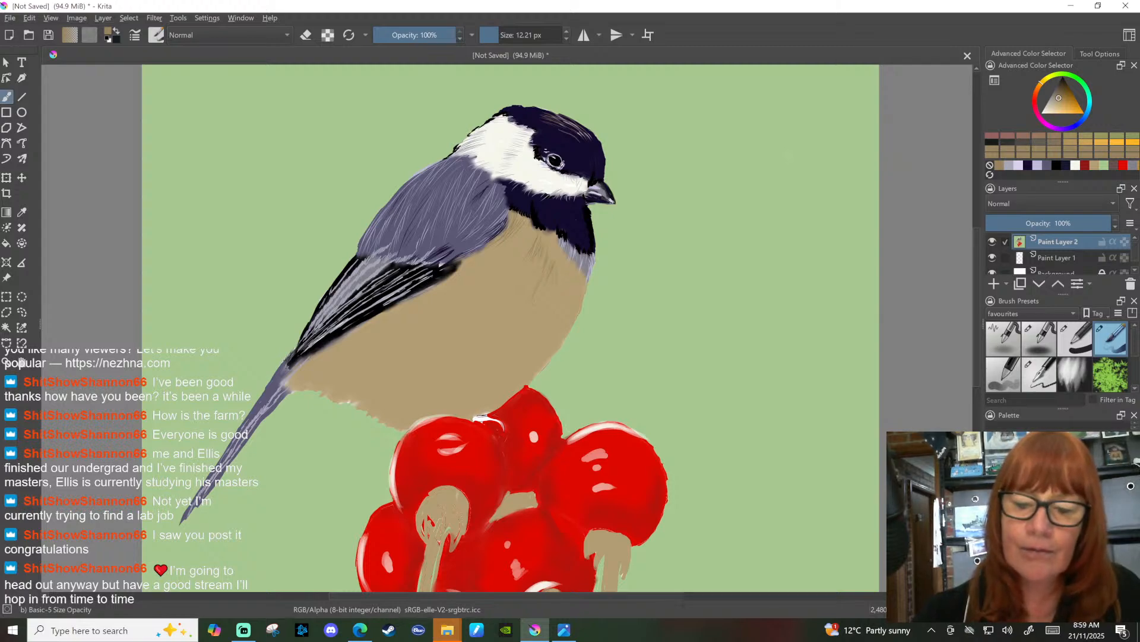
drag(498, 35, 524, 35)
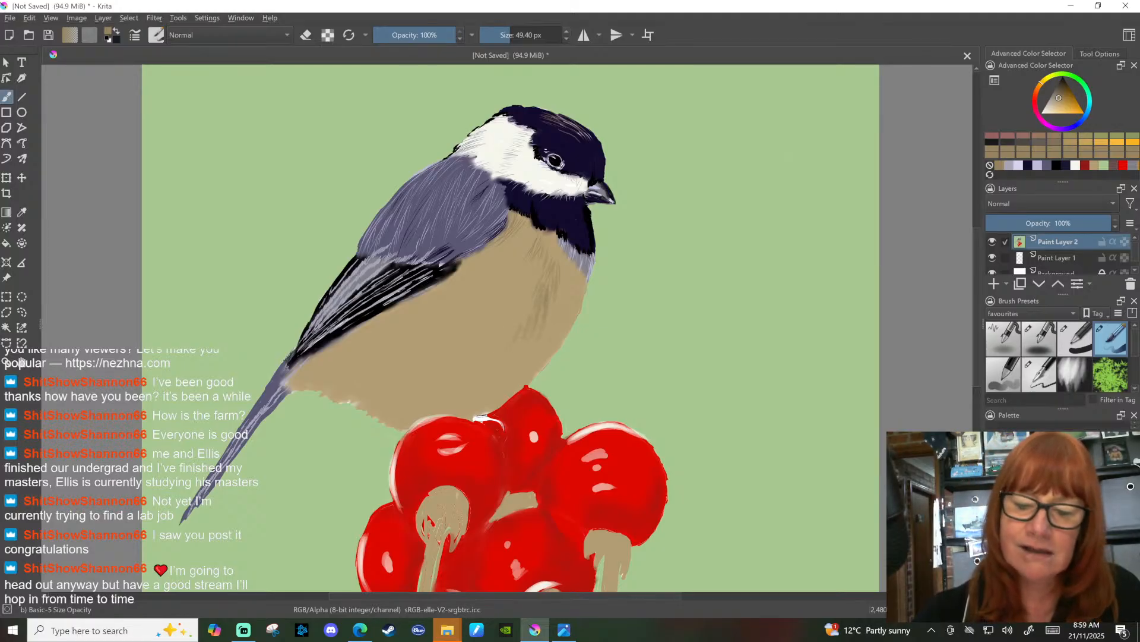
drag(508, 369, 515, 360)
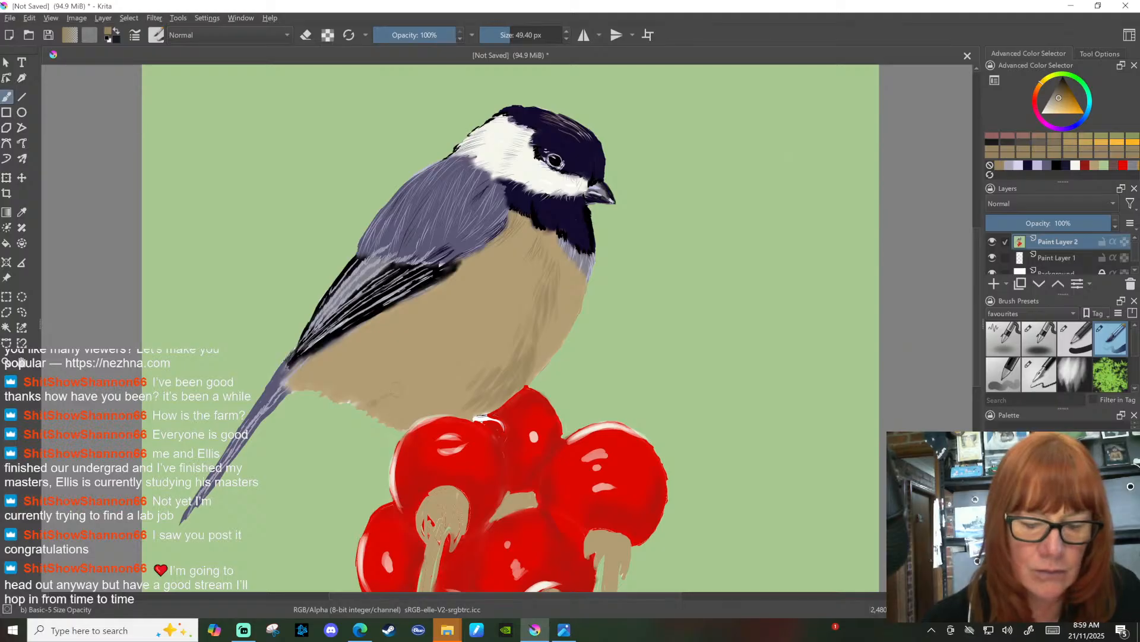
drag(385, 405, 397, 412)
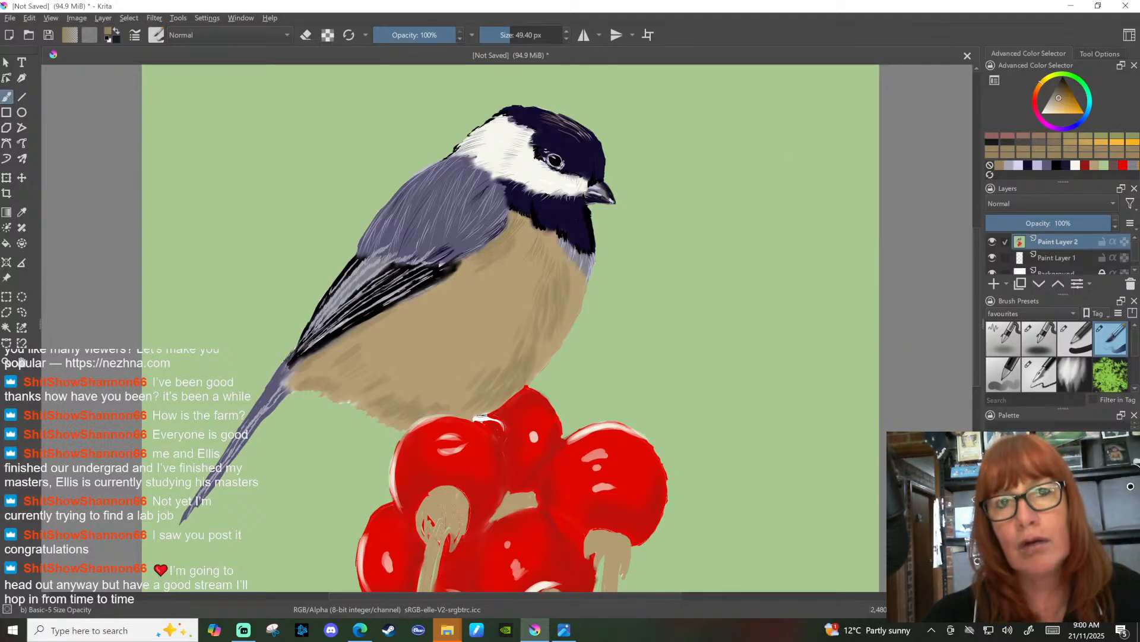
Step: Paint cream highlights along the breast's front edge, reducing the brush to 8.18 px for fine strokes on the bib border and belly
click(1077, 167)
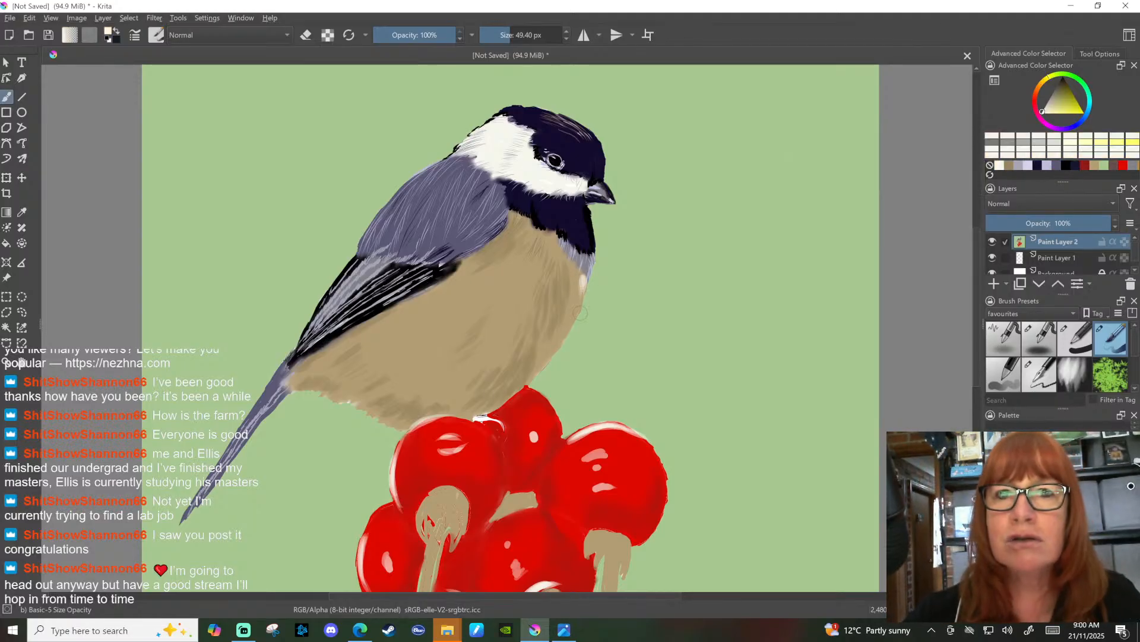
mouse_move(578, 315)
mouse_down()
mouse_move(579, 296)
mouse_move(567, 338)
mouse_up()
mouse_move(582, 290)
mouse_down()
mouse_move(575, 299)
mouse_move(579, 275)
mouse_up()
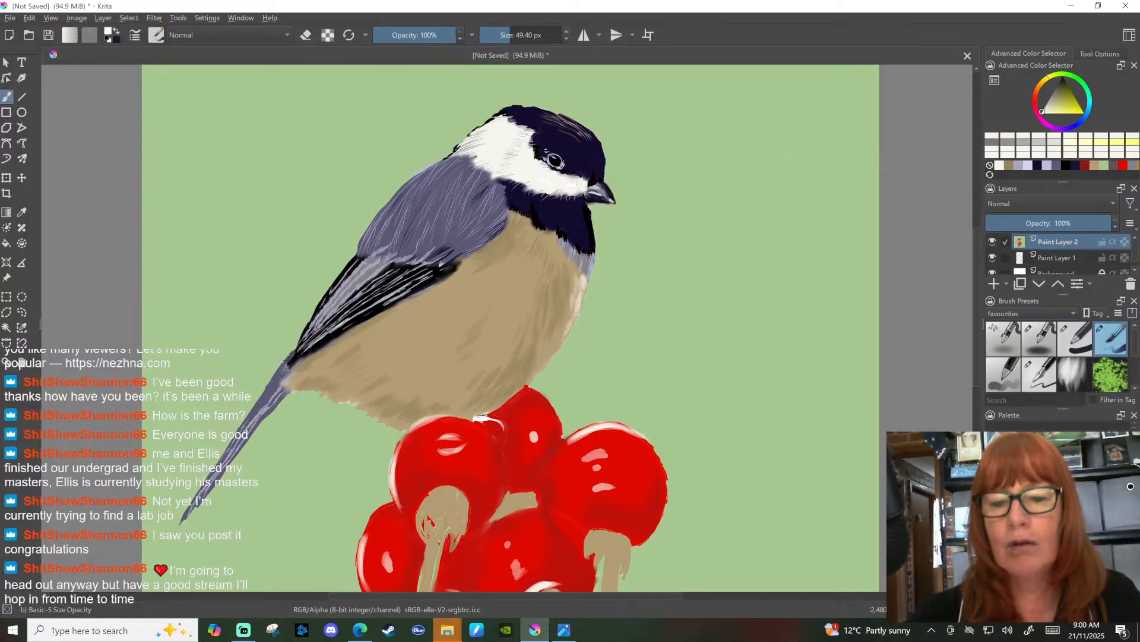
drag(501, 44, 494, 43)
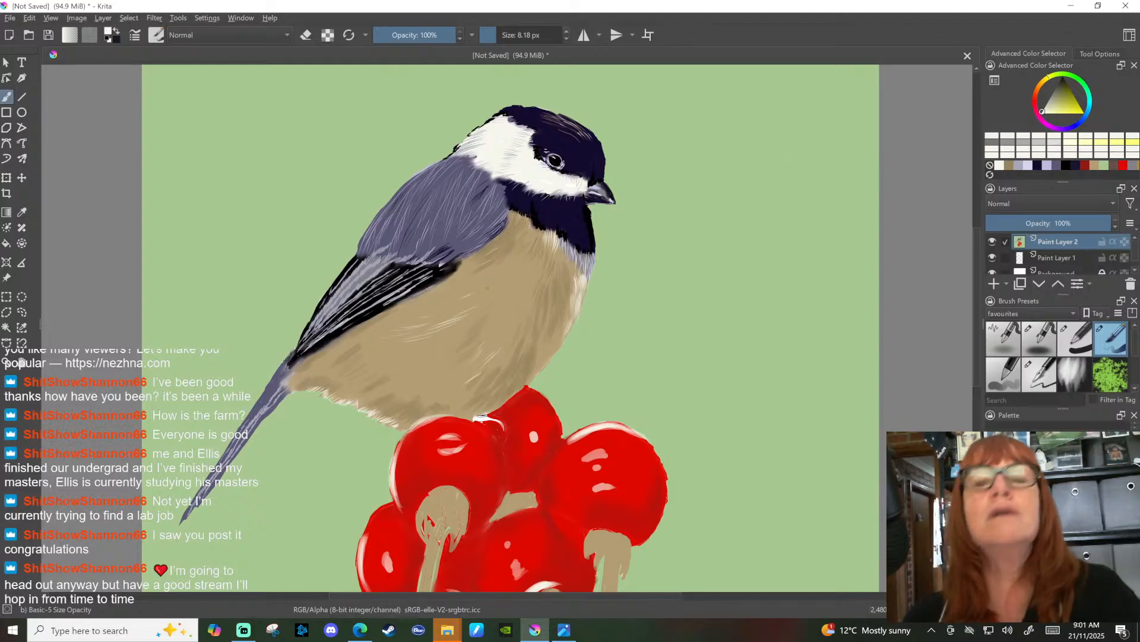
Step: Paint fine dark brown feather lines along the breast and underside using the Ink-4 Pen Rough brush at 6.55 px
click(1091, 165)
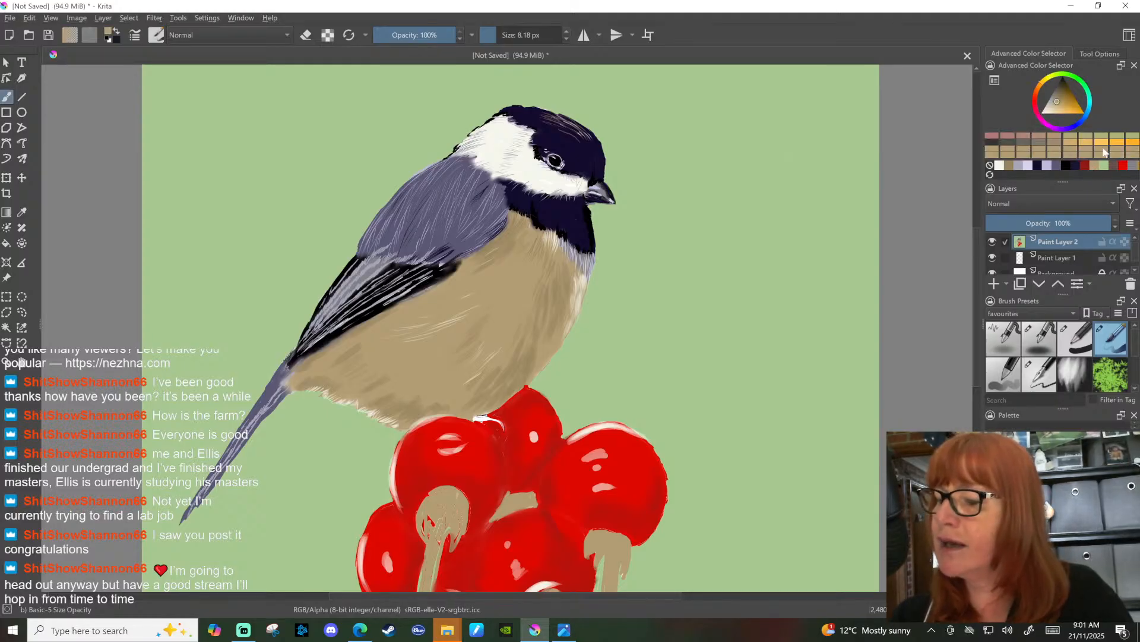
click(1068, 88)
click(1043, 372)
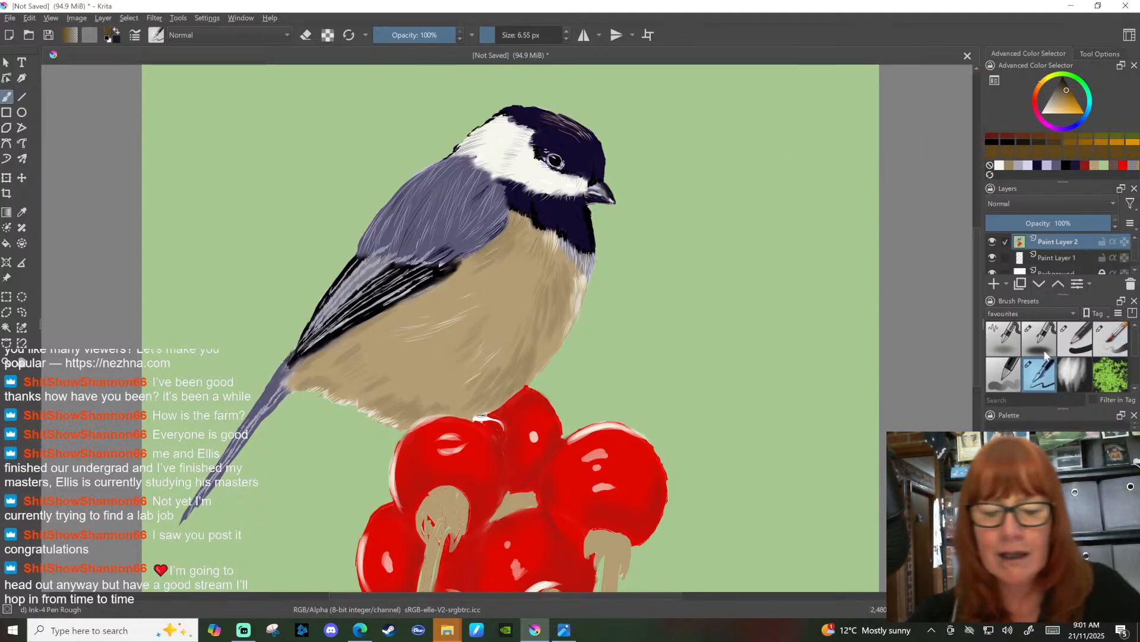
drag(512, 288, 506, 297)
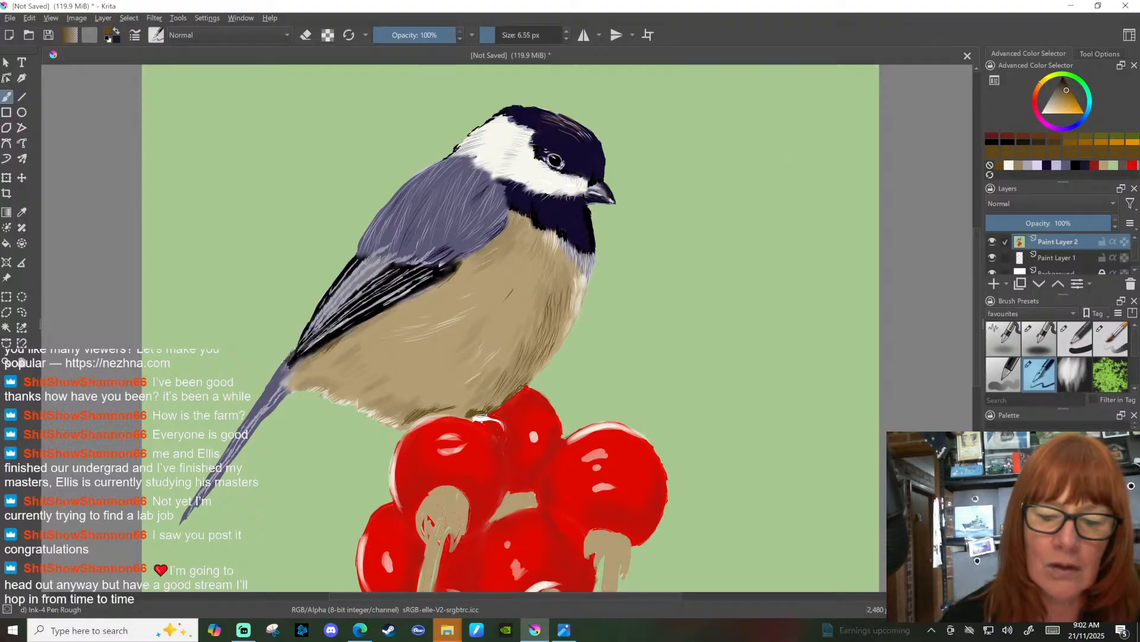
Step: Shade the breast and lower belly in dark brown using Basic-5 Size Opacity at 41.19 px and 42% opacity
click(1111, 338)
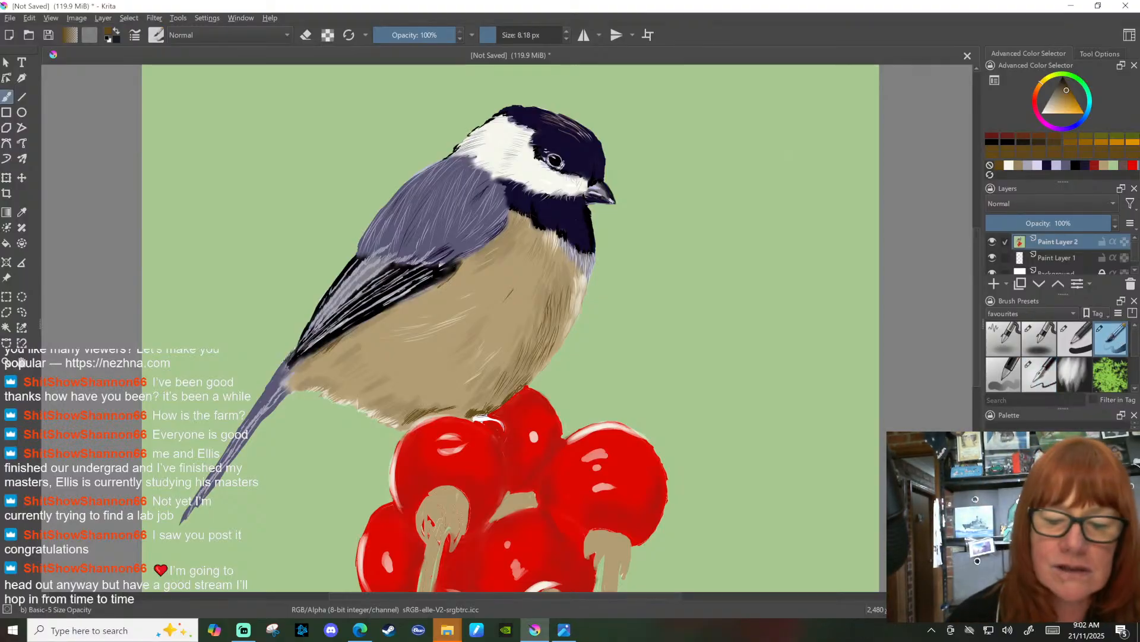
key(bracketright)
key(bracketright)
key(bracketright)
key(bracketright)
key(bracketright)
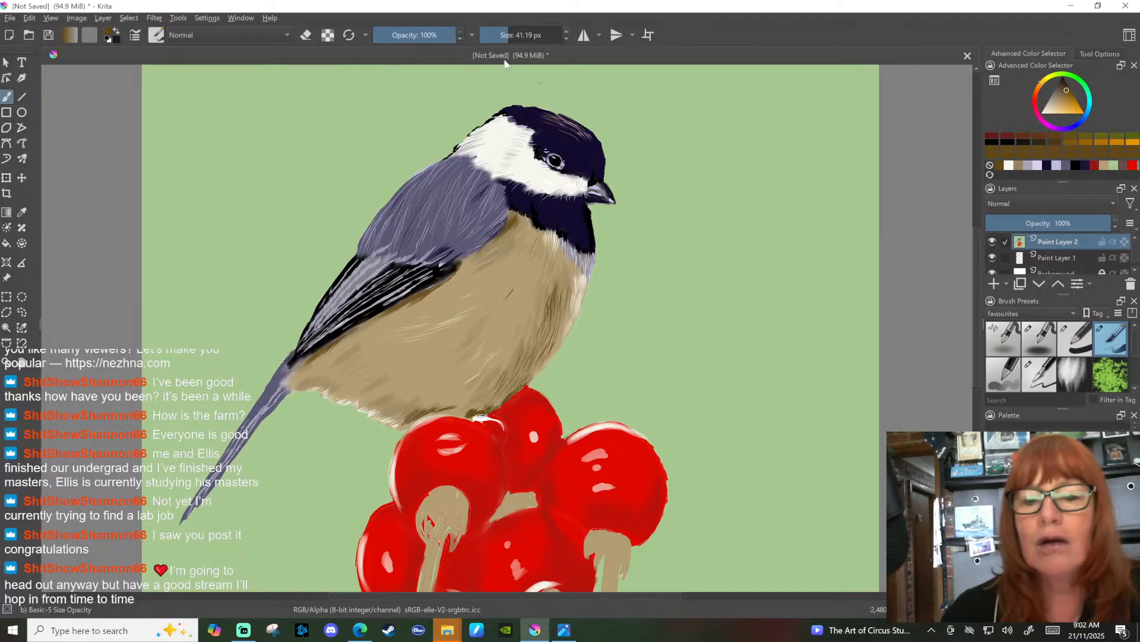
drag(447, 37, 412, 37)
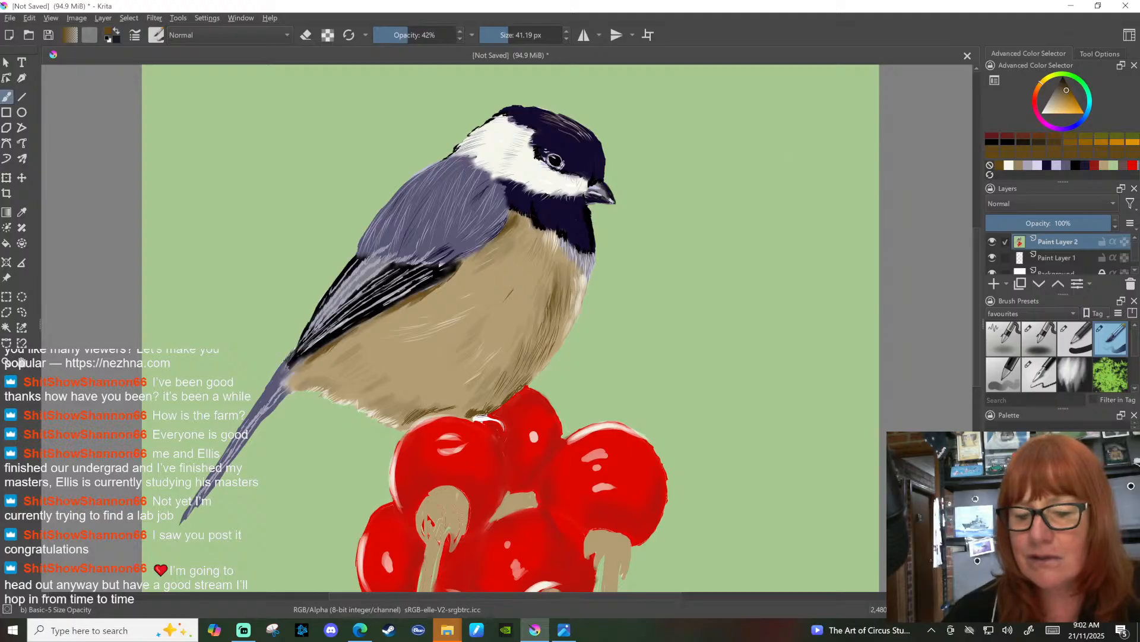
mouse_move(559, 324)
mouse_down()
mouse_move(600, 324)
mouse_move(534, 321)
mouse_move(544, 285)
mouse_move(505, 356)
mouse_move(469, 386)
mouse_move(508, 410)
mouse_up()
drag(469, 369, 458, 386)
mouse_move(388, 407)
mouse_down()
mouse_move(412, 386)
mouse_move(487, 395)
mouse_up()
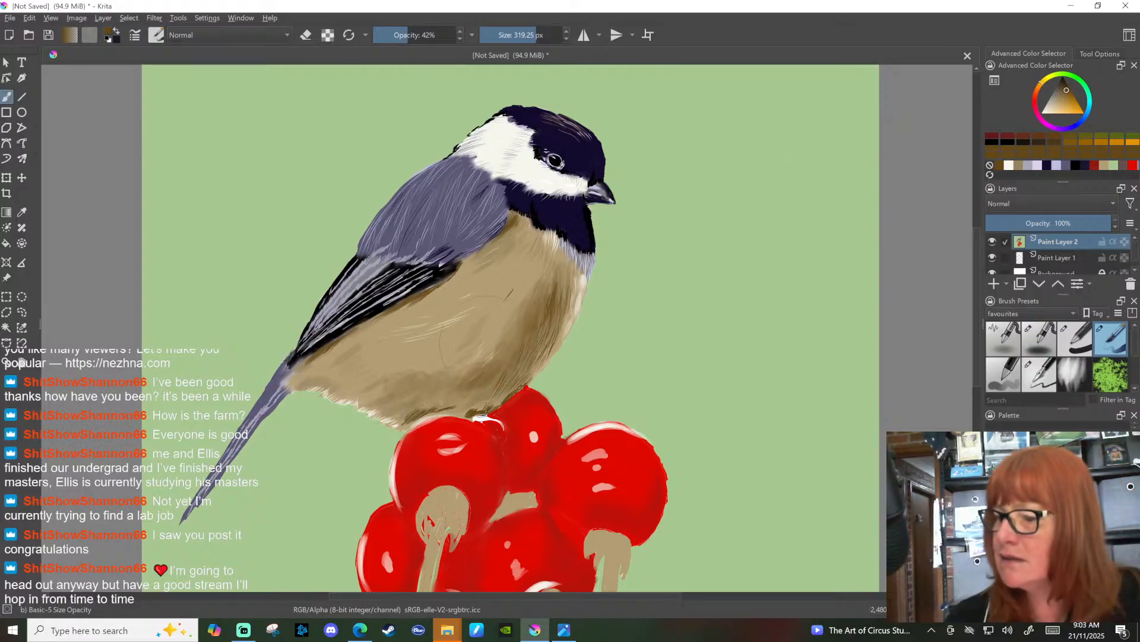
Step: Soften the brown breast and belly shading using the Blender Blur brush at 55.44 px
scroll(1062, 356, down, 2)
click(1004, 374)
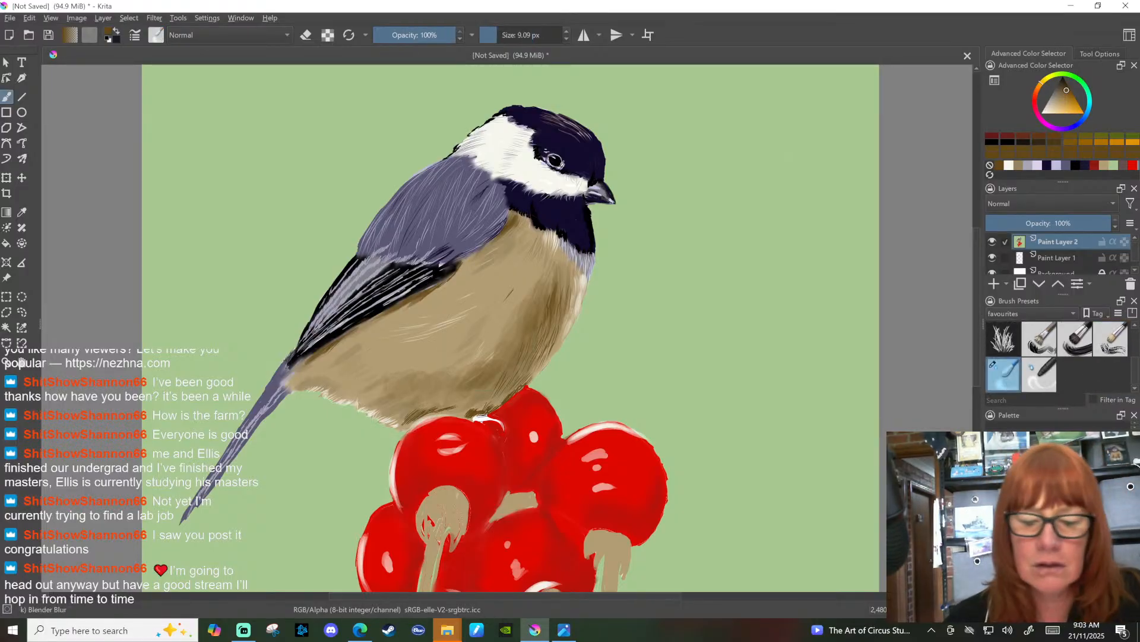
click(496, 35)
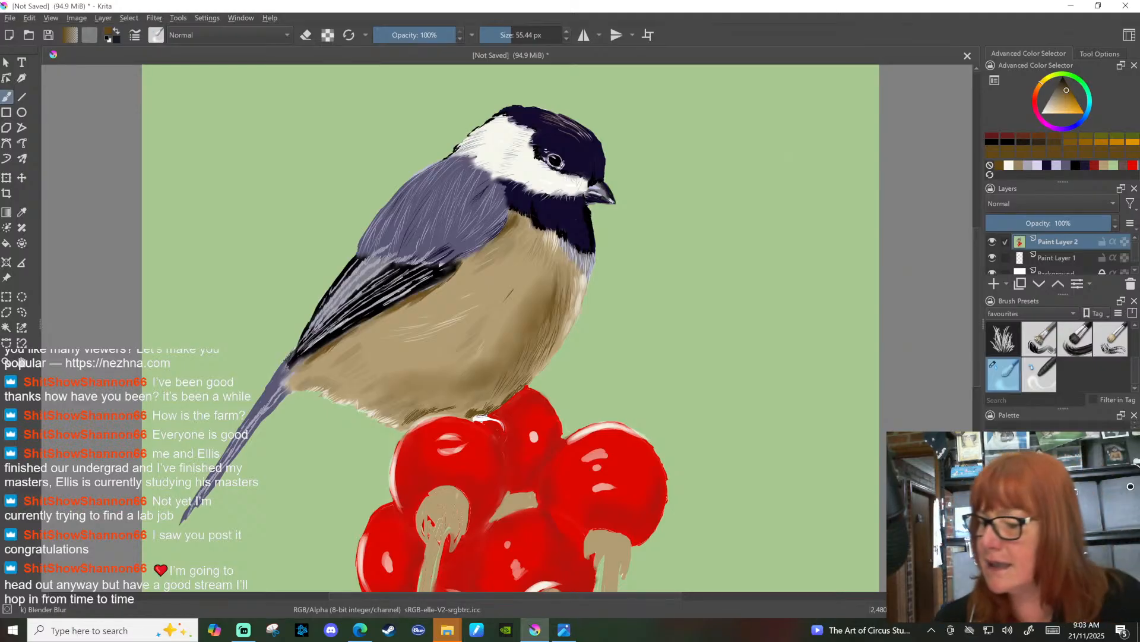
Step: Airbrush brown shading from the lower belly towards the tail with Airbrush pressure at 36.25 px, and soften it with Blender Blur
scroll(1046, 350, up, 3)
click(1046, 344)
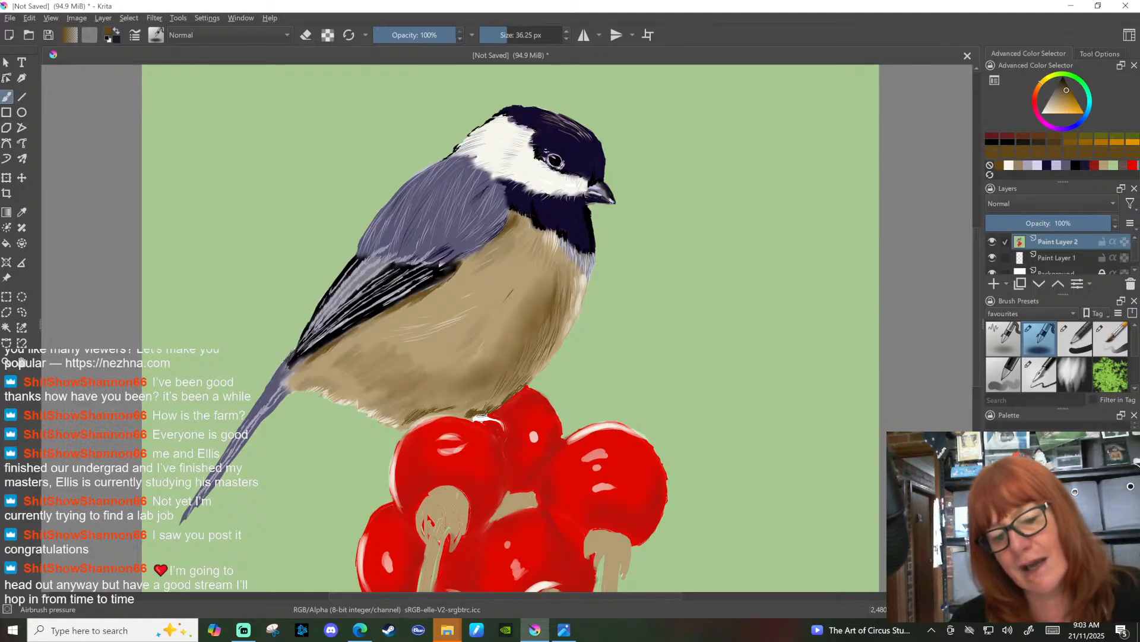
mouse_move(372, 394)
mouse_down()
mouse_move(341, 346)
mouse_move(301, 371)
mouse_up()
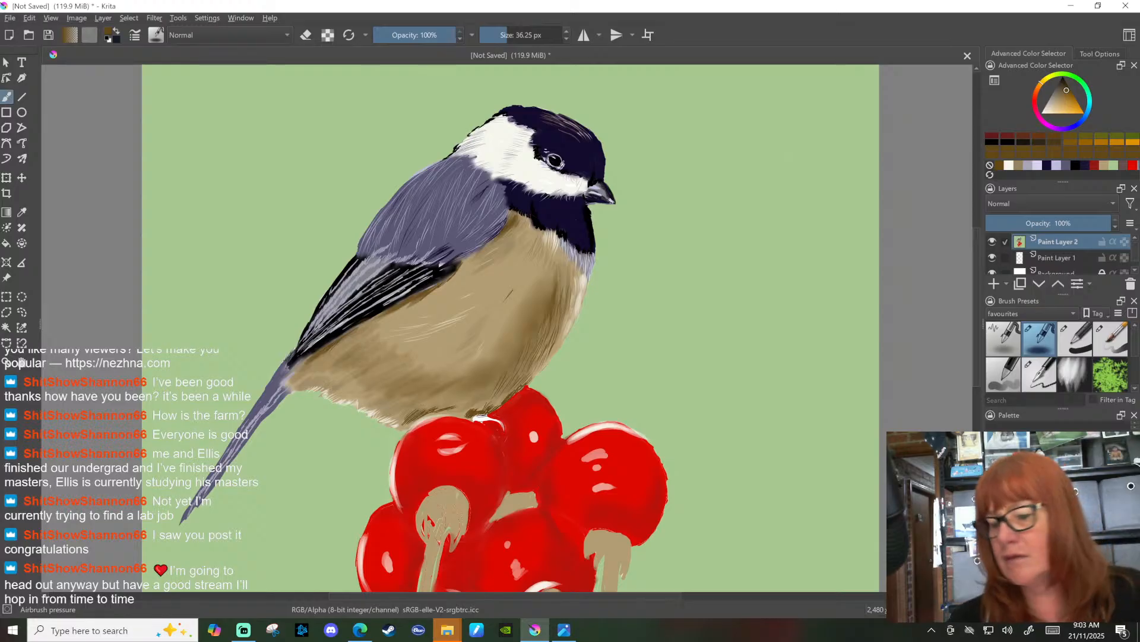
click(1004, 374)
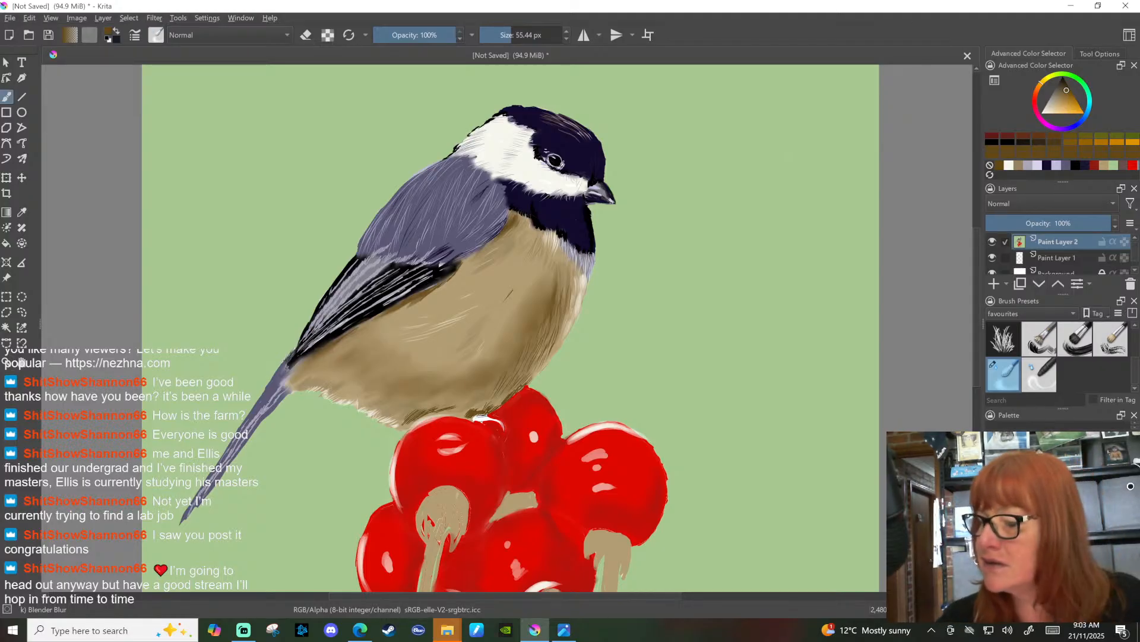
Step: Paint dark brown feather strokes on the lower belly with the Ink-4 Pen Rough brush at 13.39 px
scroll(1069, 362, up, 1)
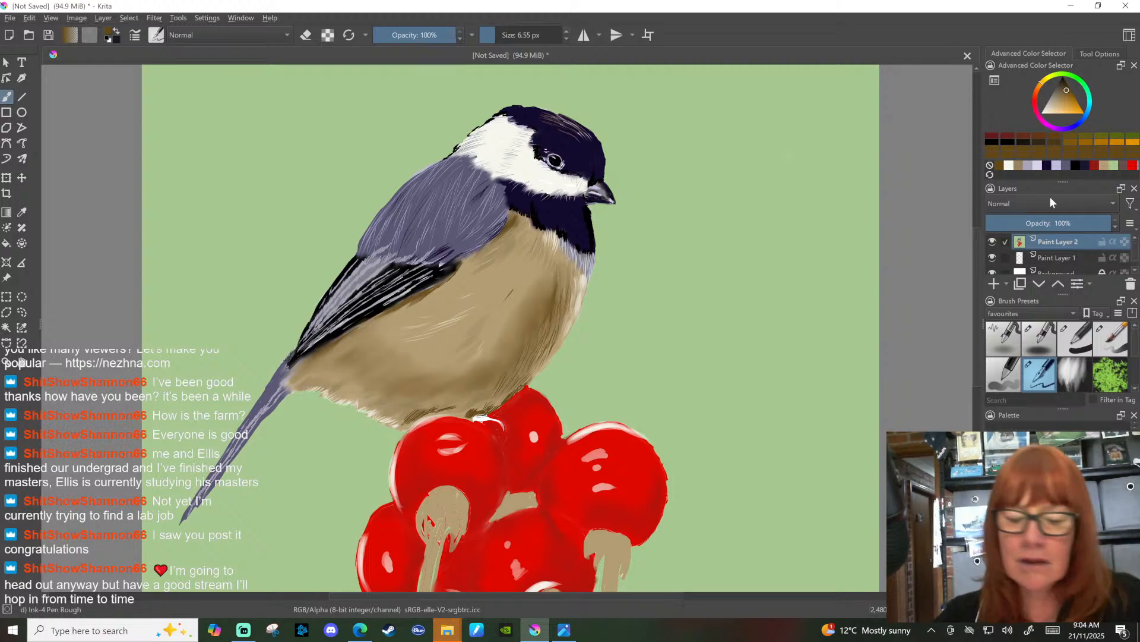
click(1035, 153)
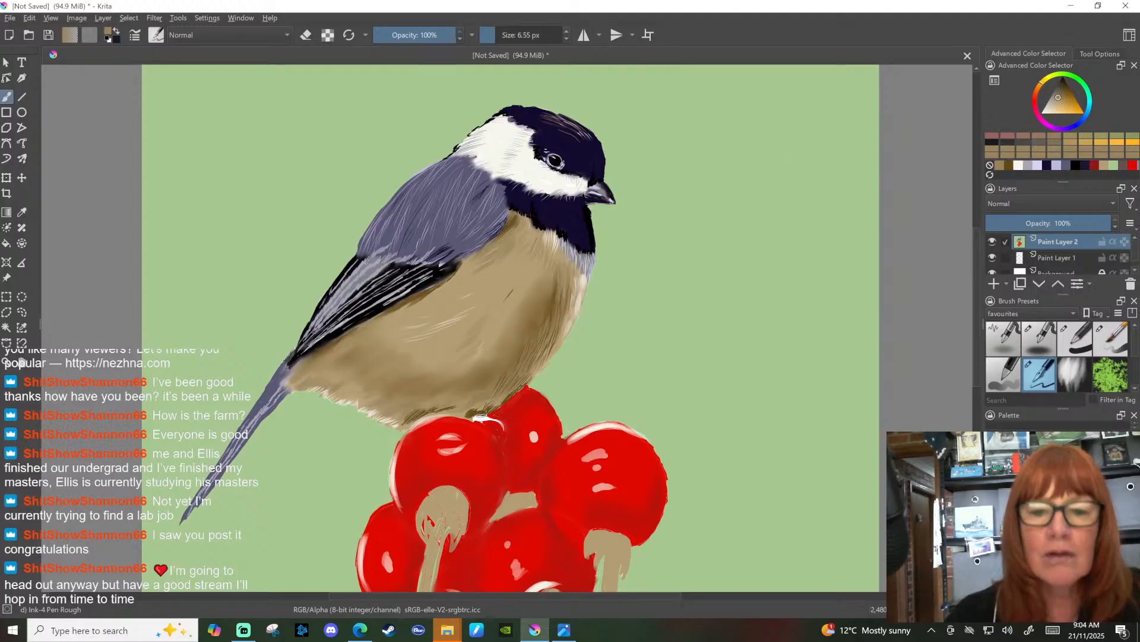
drag(493, 35, 509, 36)
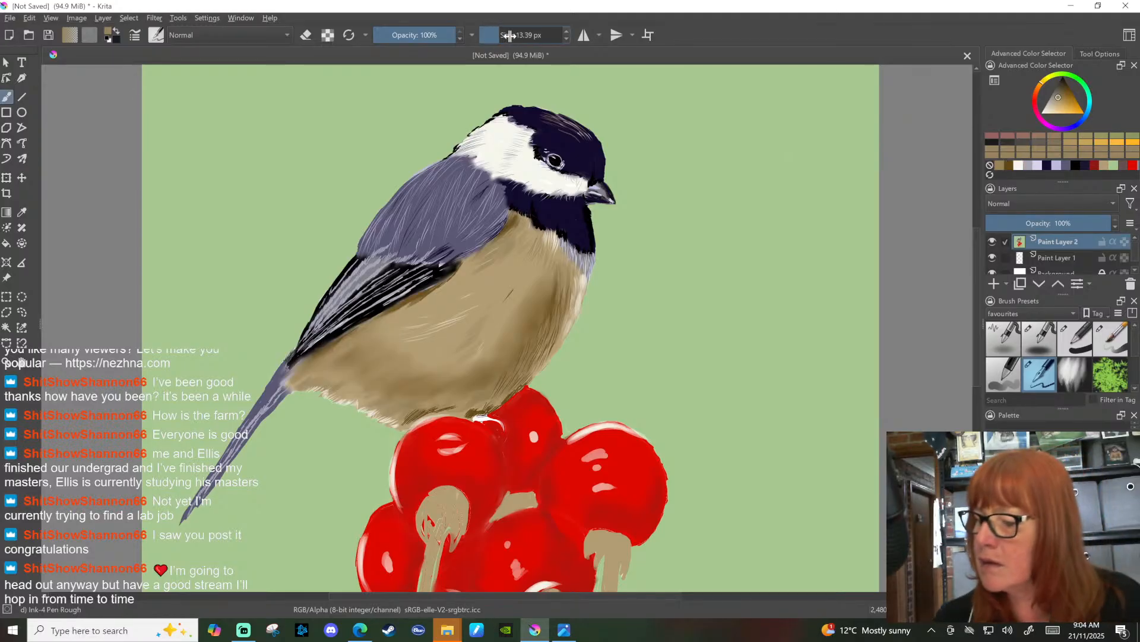
click(1008, 164)
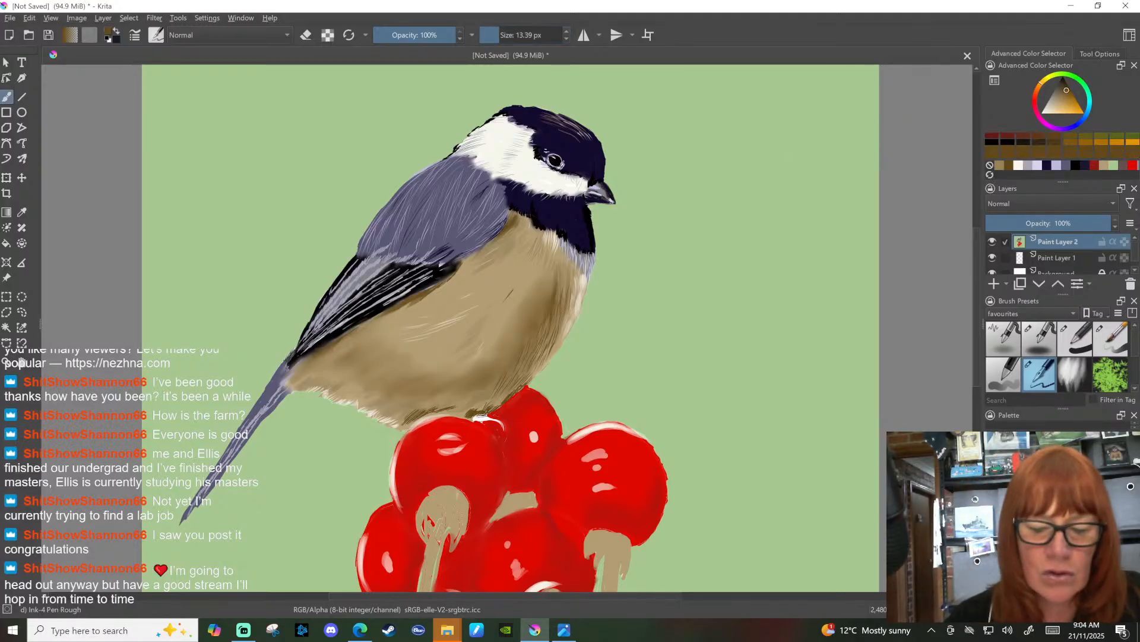
drag(389, 403, 423, 390)
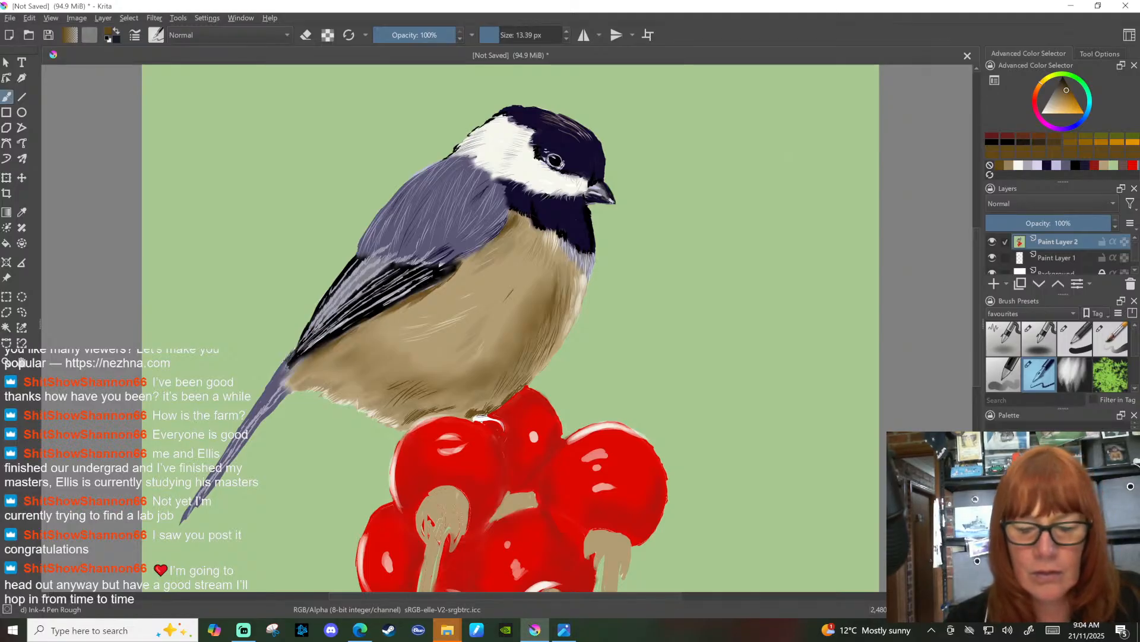
Step: Add finer dark brown feather lines across the breast, belly and tail base with the brush size at 5.16 px
key(bracketleft)
key(bracketleft)
key(bracketleft)
key(bracketleft)
key(bracketleft)
key(bracketleft)
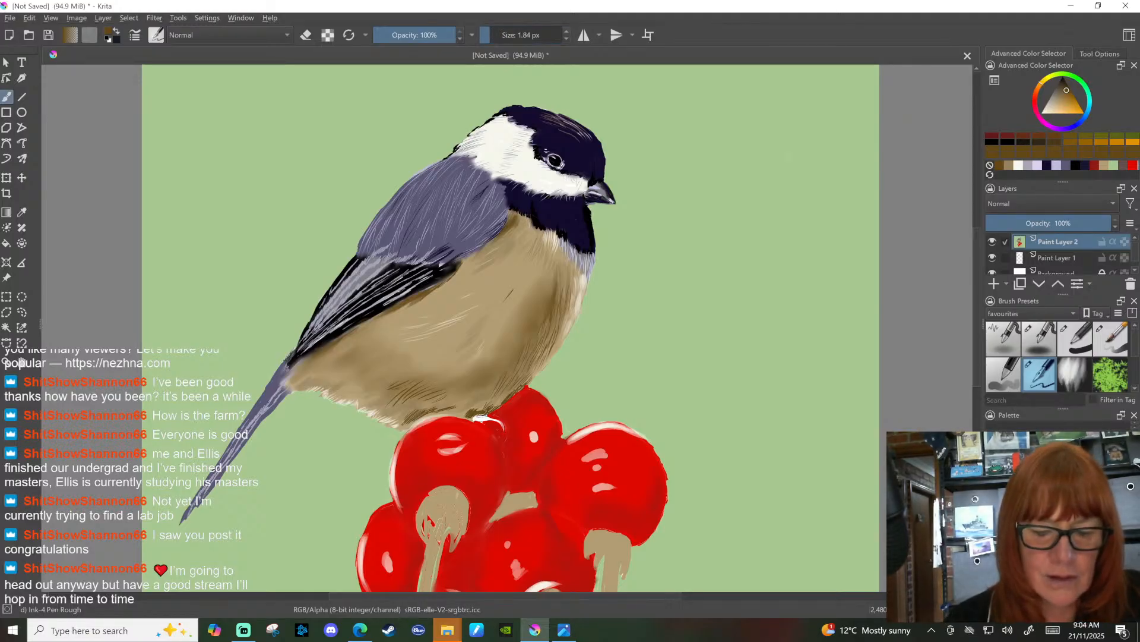
key(bracketright)
key(bracketright)
key(bracketright)
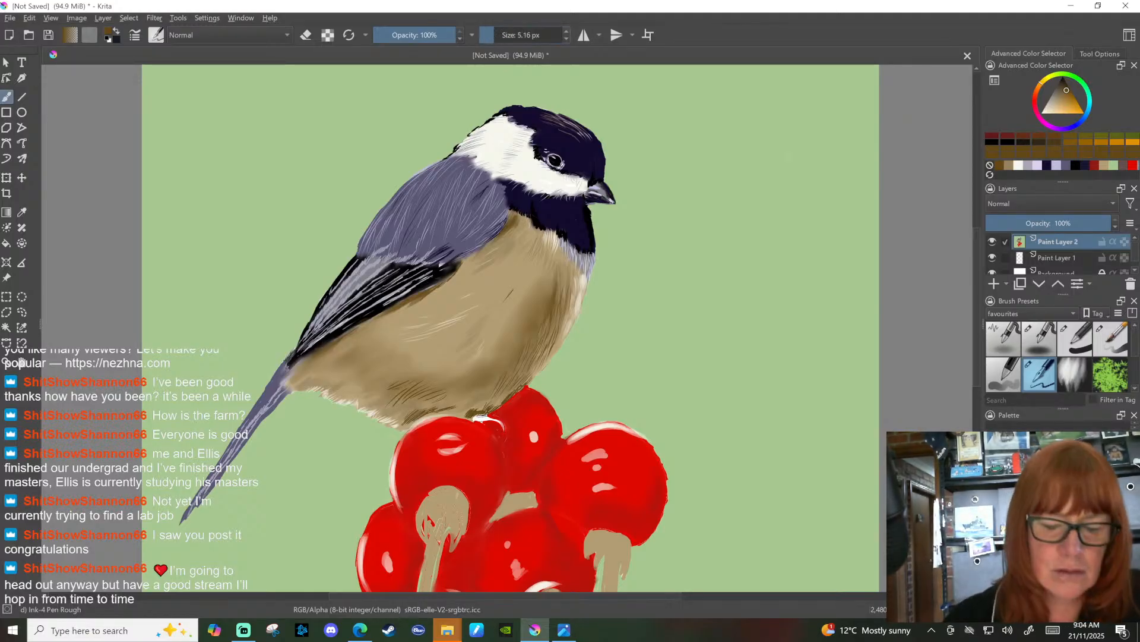
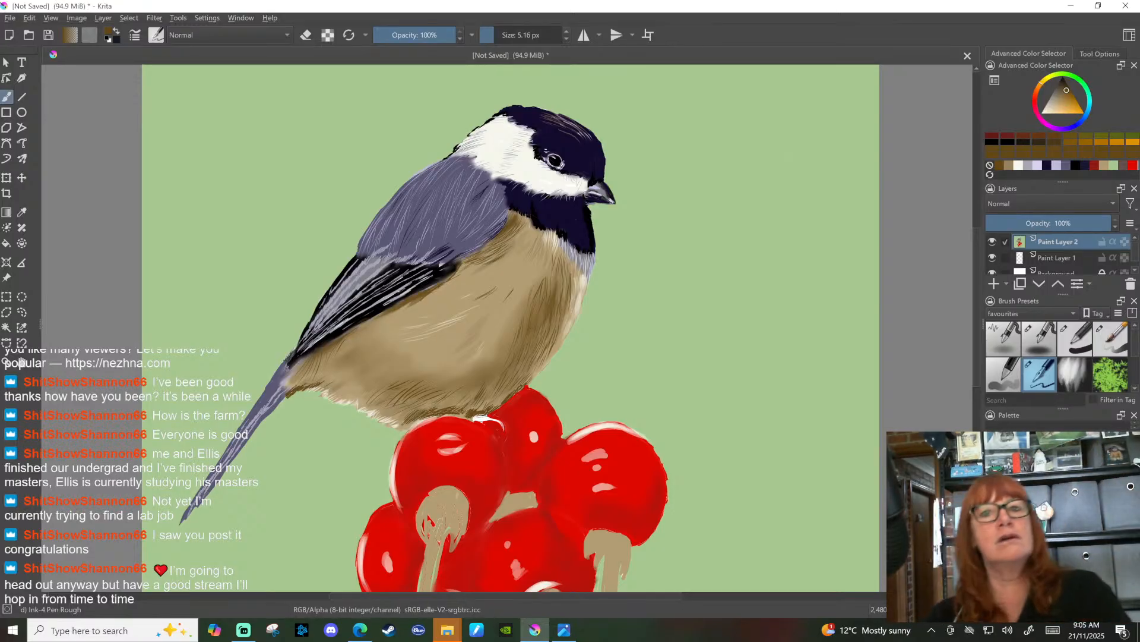
Step: Paint golden brown and white feather strokes over the breast and belly using the Essential Hair FurryFluff b brush at 25.67 px
click(1093, 140)
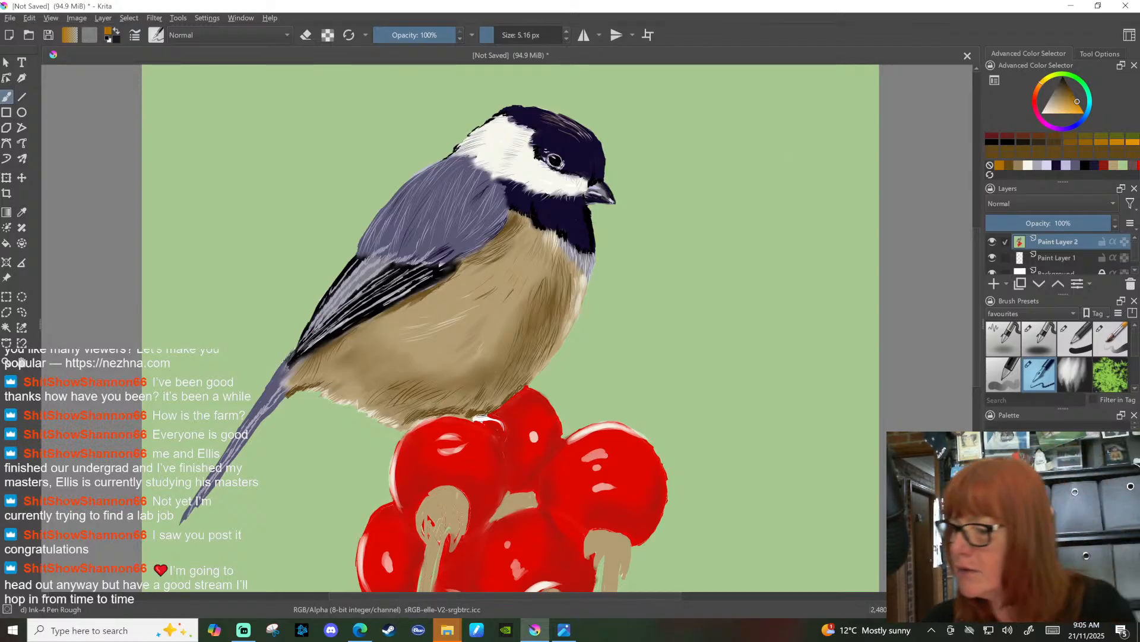
click(1110, 373)
scroll(1135, 356, down, 2)
click(1074, 358)
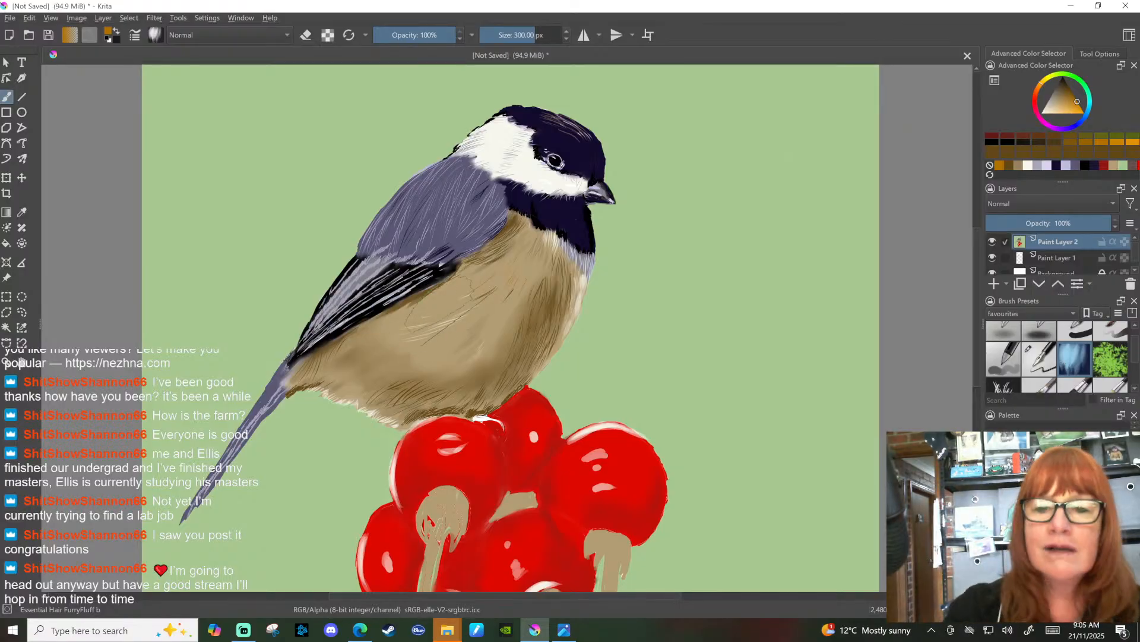
drag(523, 35, 481, 35)
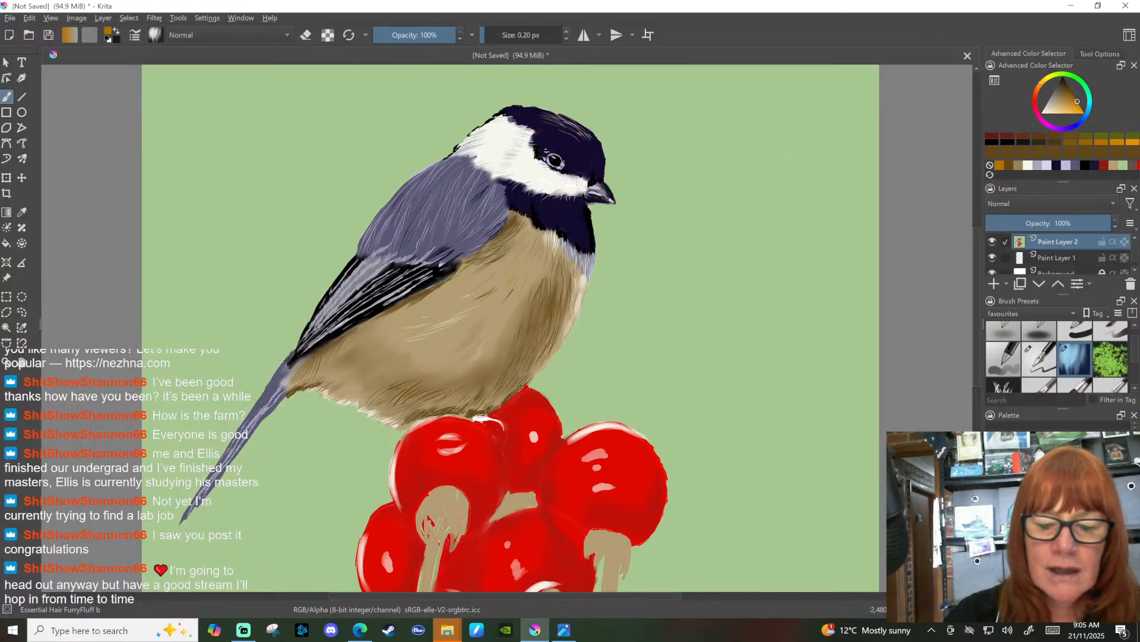
click(486, 35)
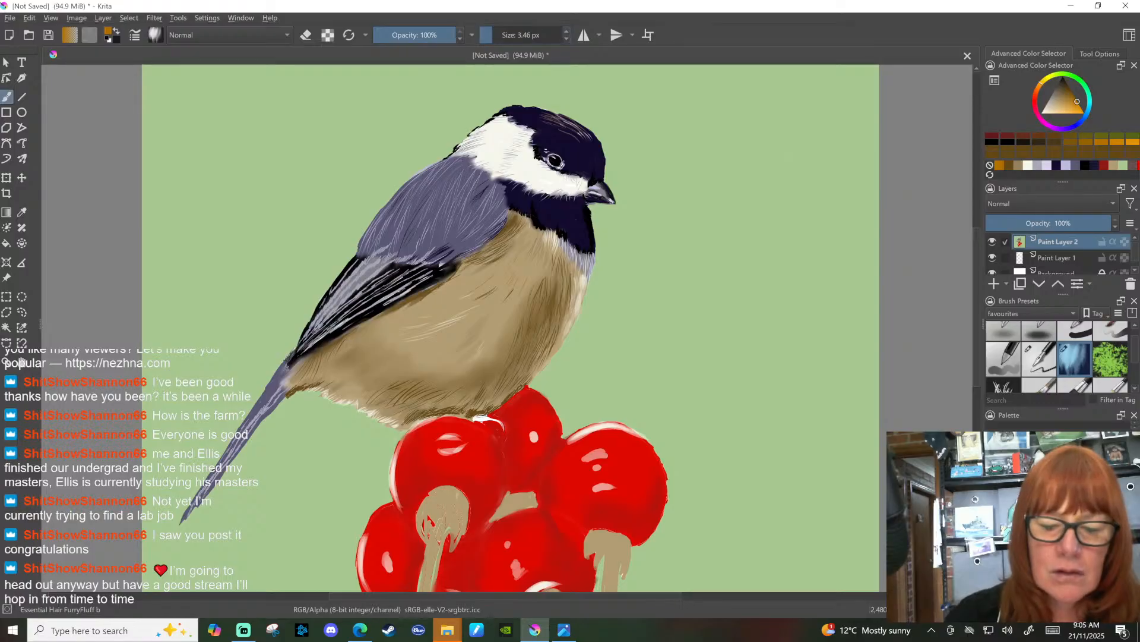
click(504, 35)
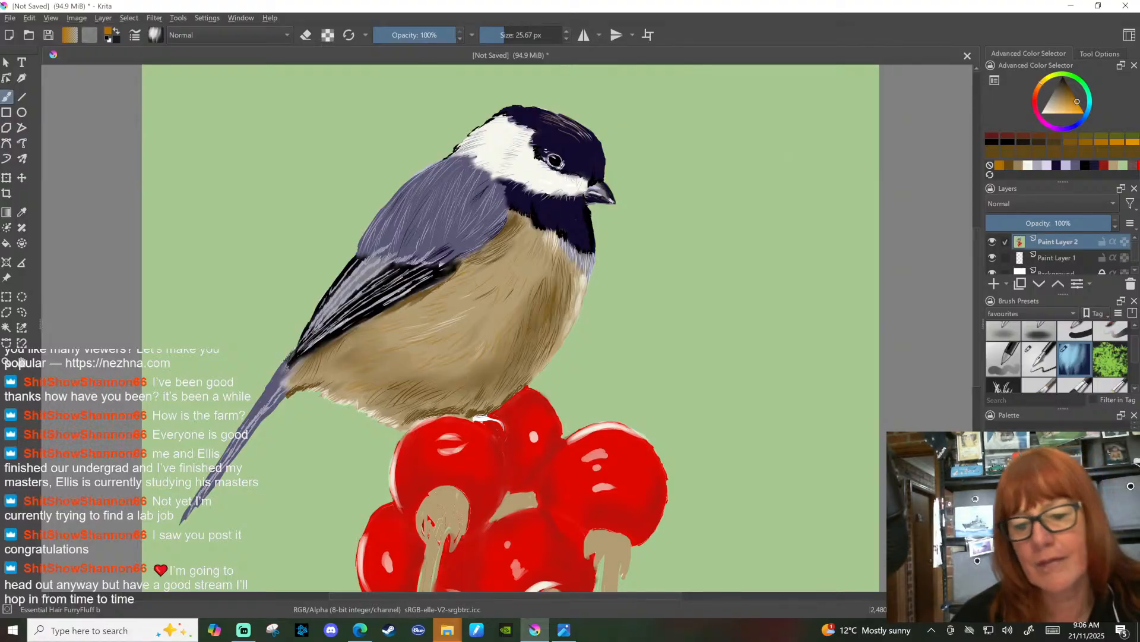
click(1010, 163)
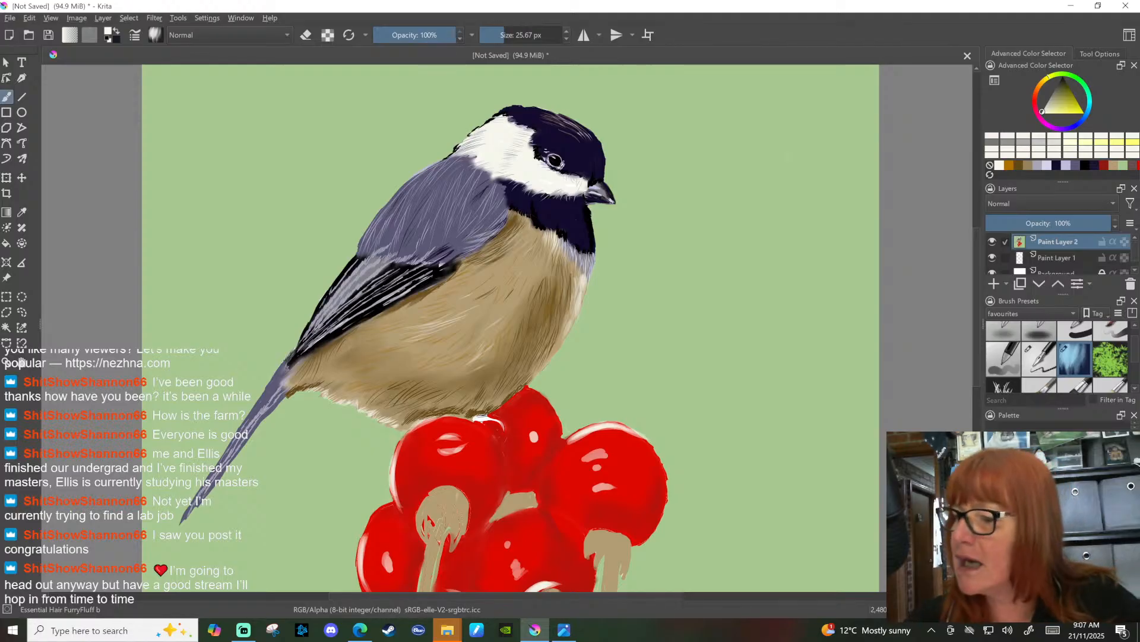
Step: Shade the back and wing feathers in dark navy with the fluff brush at 54% opacity and 133.28 px
click(1056, 166)
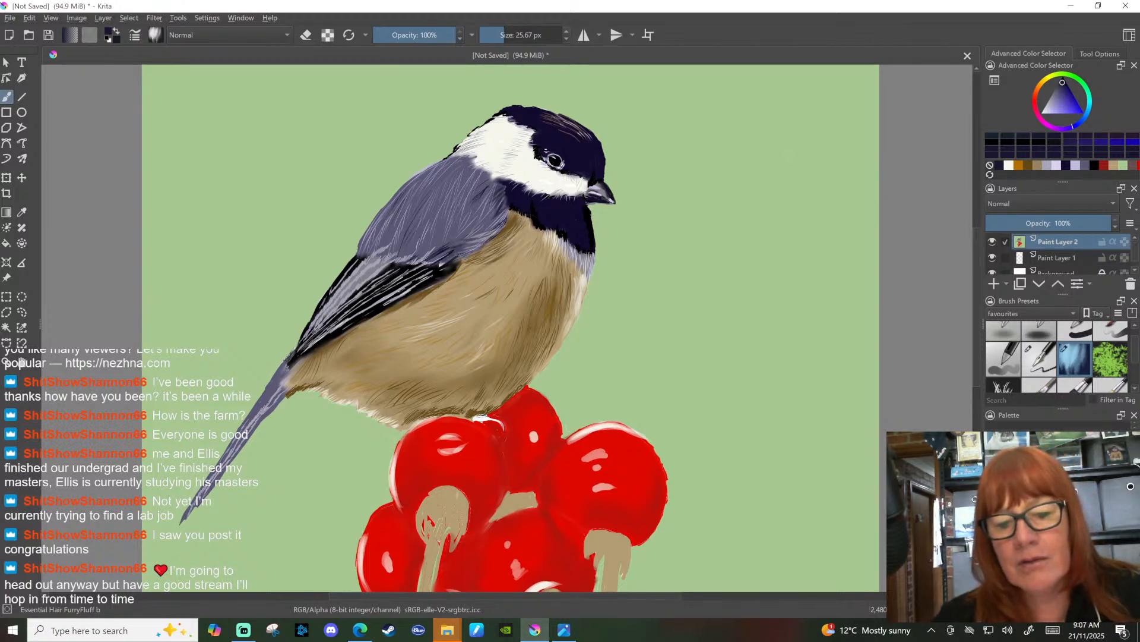
click(419, 35)
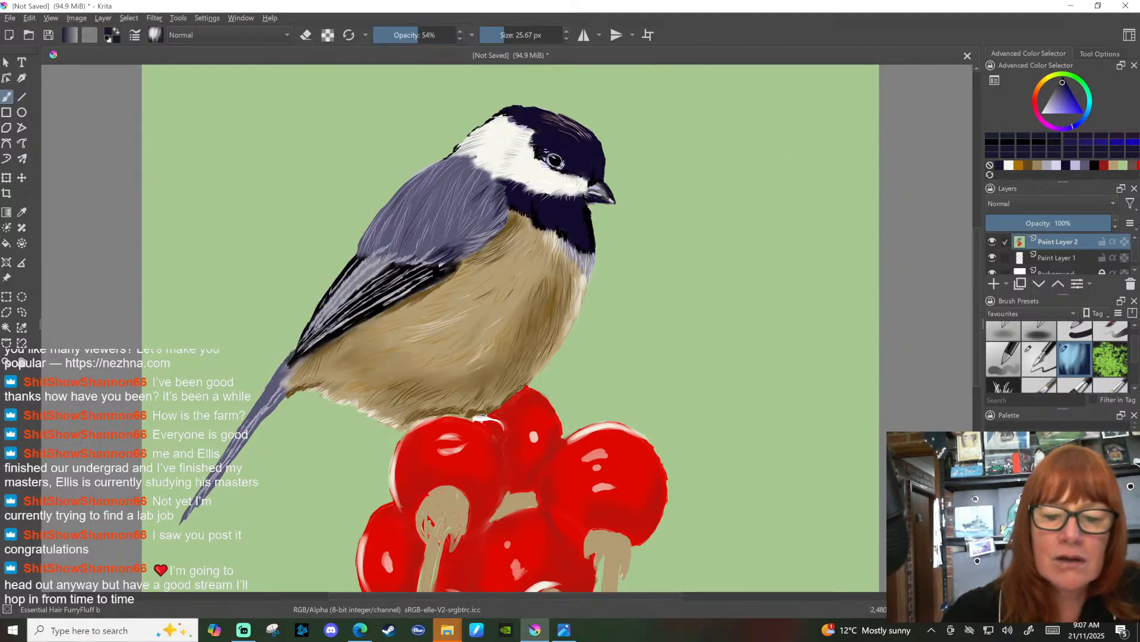
drag(489, 35, 514, 35)
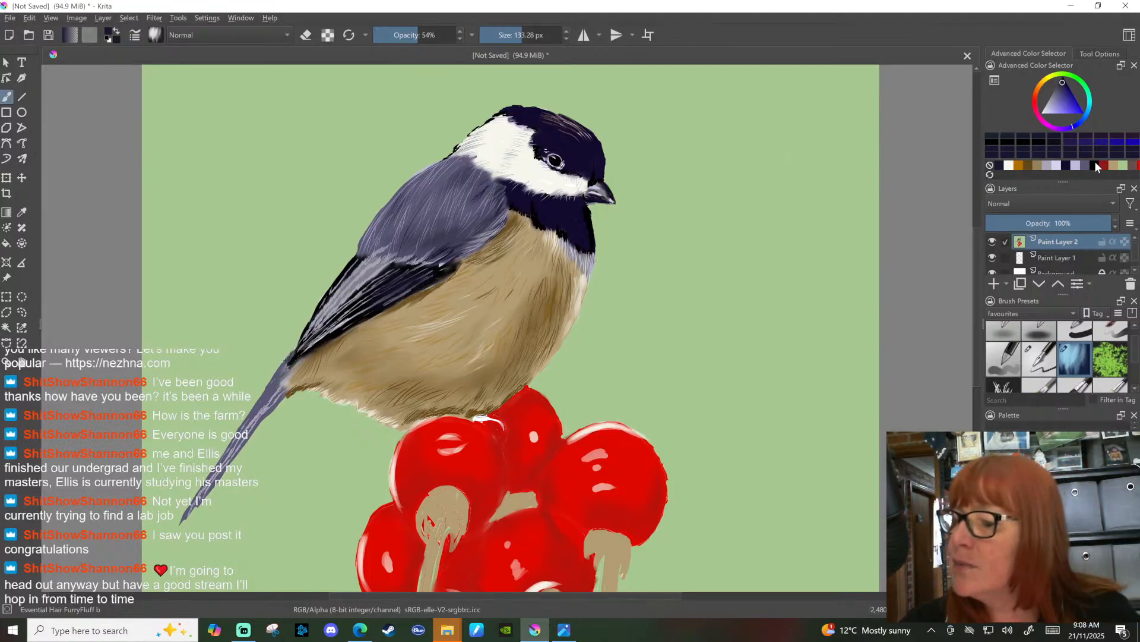
Step: Paint a black edge along the underside of the wing with the Basic-1 brush at 10.06 px
click(1073, 333)
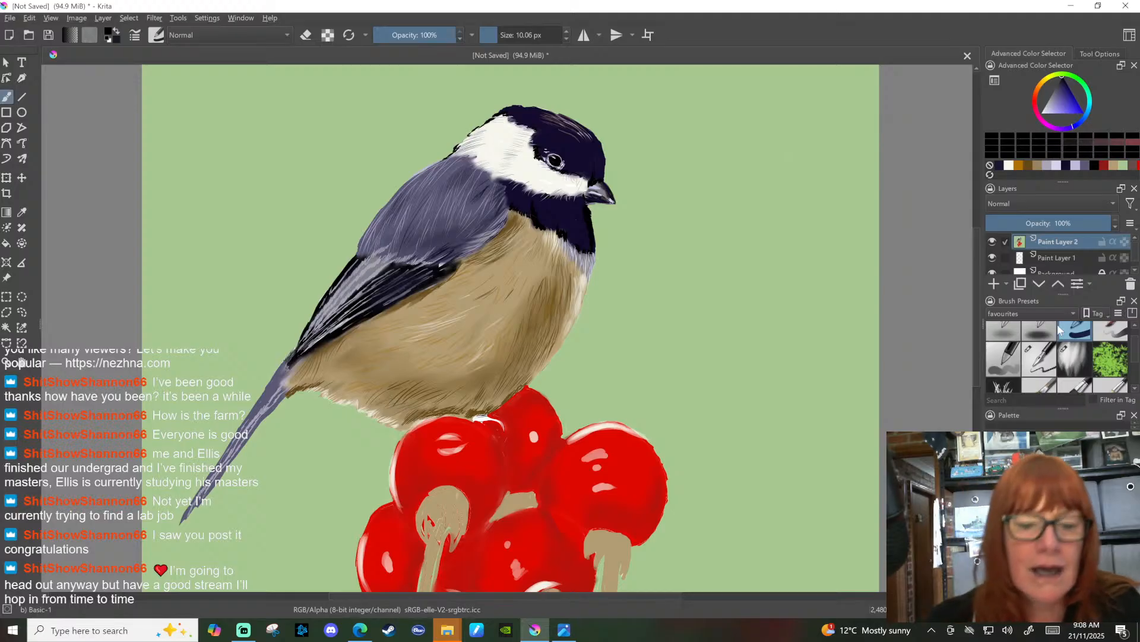
scroll(1073, 335, up, 1)
mouse_move(361, 325)
mouse_down()
mouse_move(394, 303)
mouse_move(286, 368)
mouse_up()
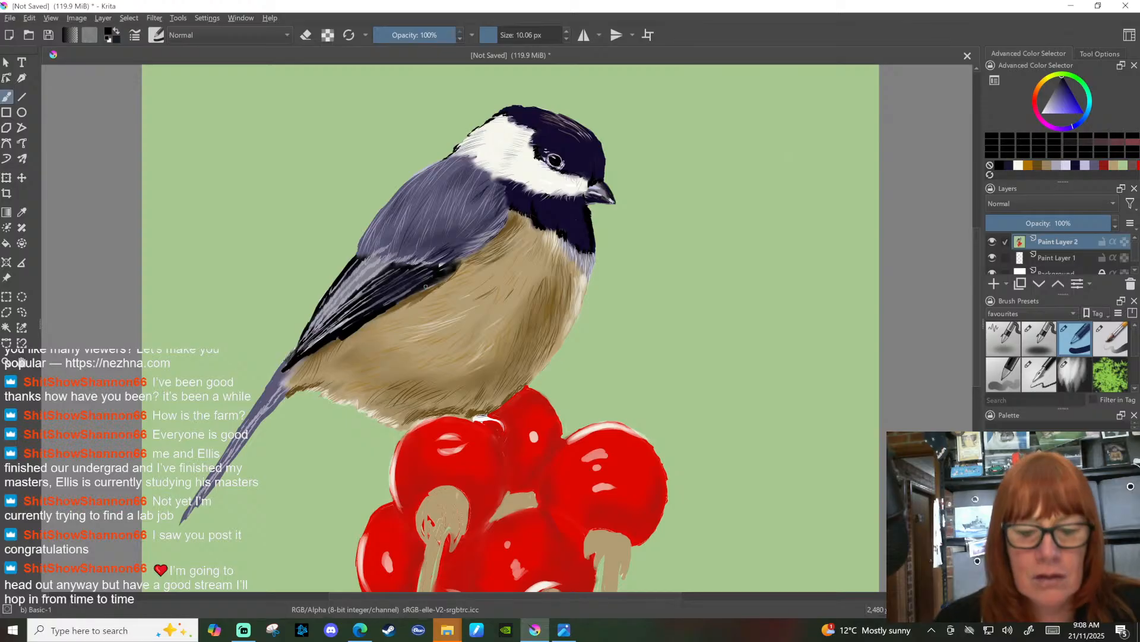
mouse_move(444, 277)
mouse_down()
mouse_move(469, 258)
mouse_move(443, 281)
mouse_up()
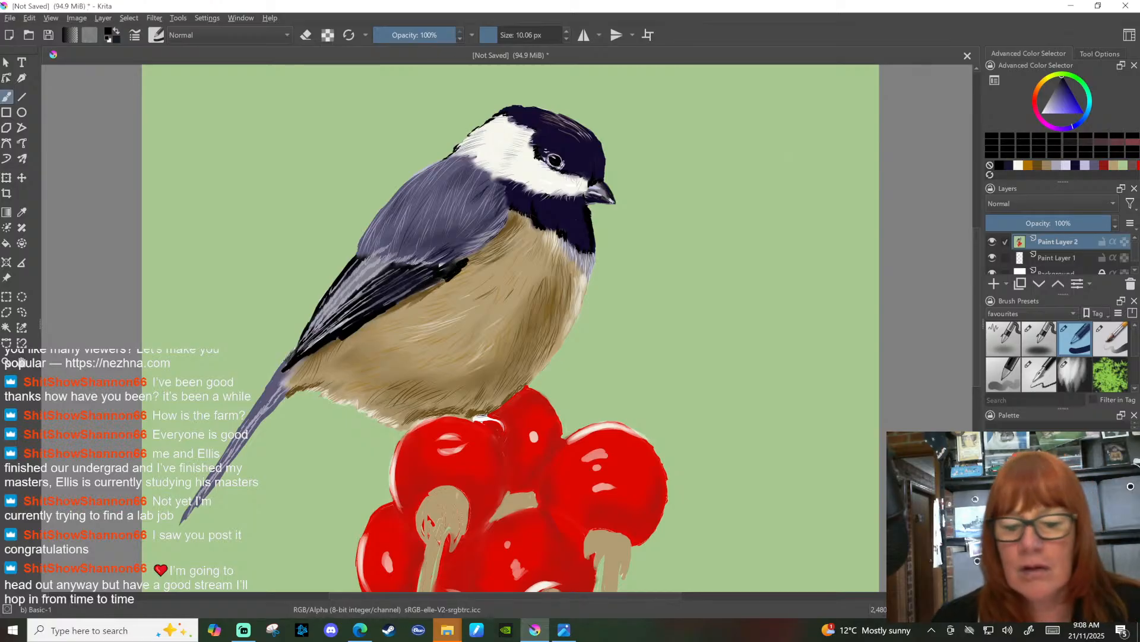
Step: Soften the wing's black lower edge into the belly using the Blender Blur brush at 55.44 px
scroll(1039, 356, down, 2)
click(990, 385)
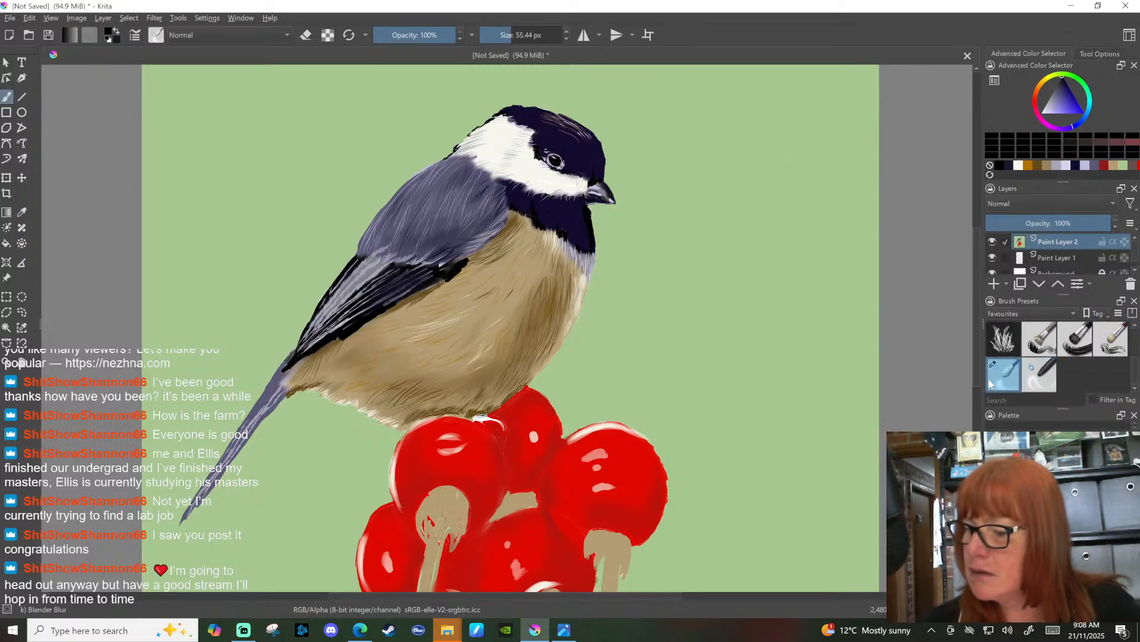
drag(467, 261, 290, 366)
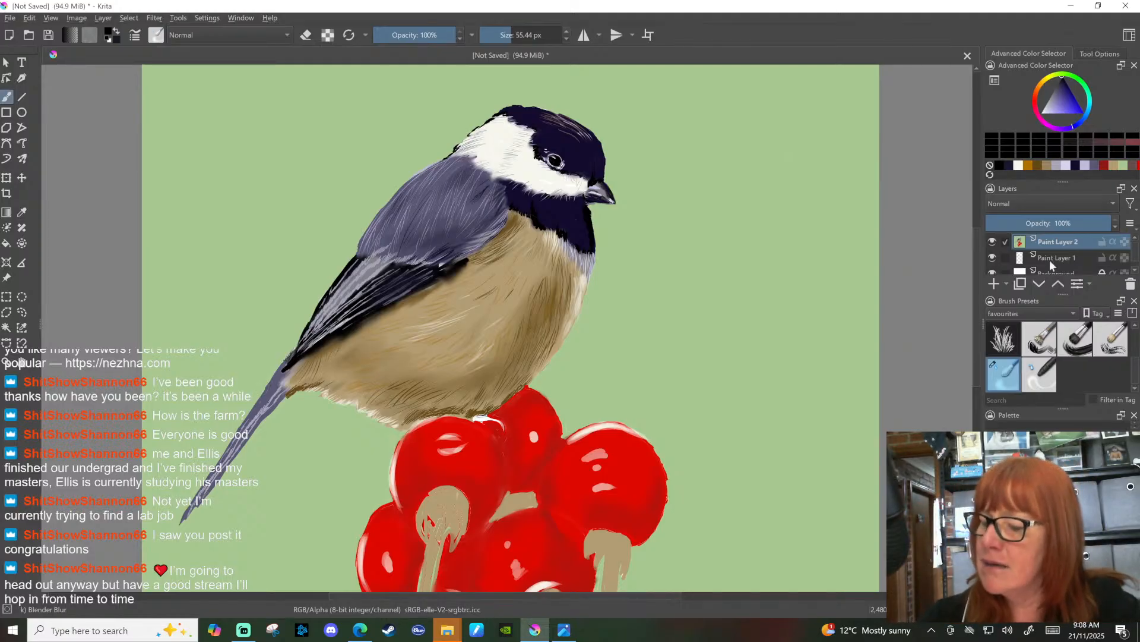
Step: Paint black edges and streaks along the tail using Basic-5 Size Opacity at 9.09 px and 100% opacity, sampling a dark colour from the throat
scroll(1132, 359, up, 2)
click(1111, 348)
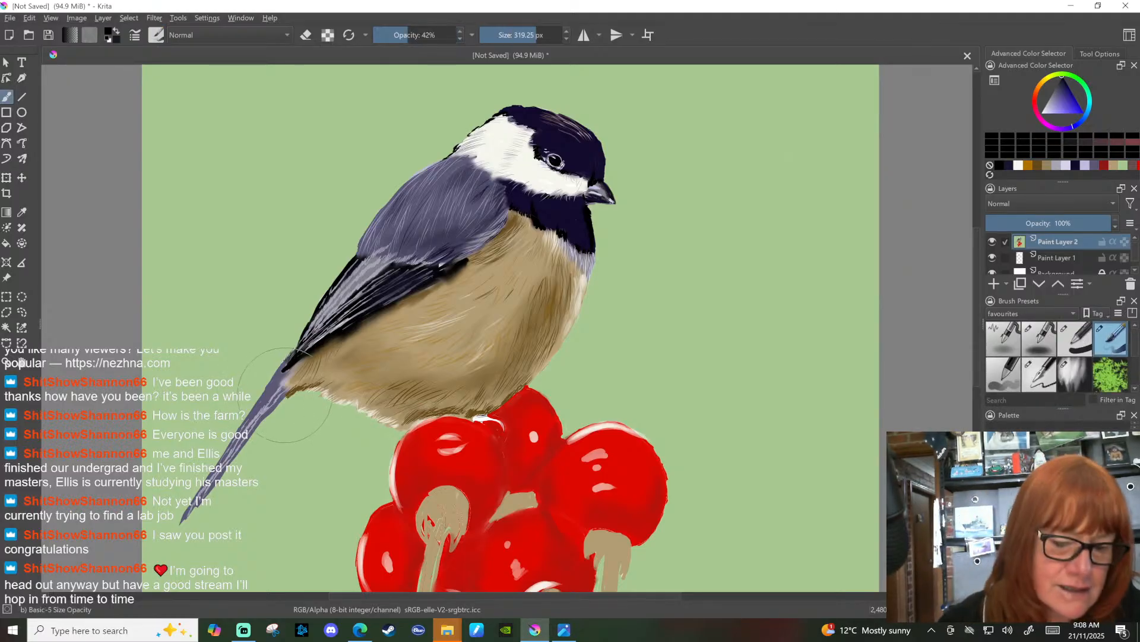
drag(525, 36, 498, 40)
drag(397, 35, 473, 35)
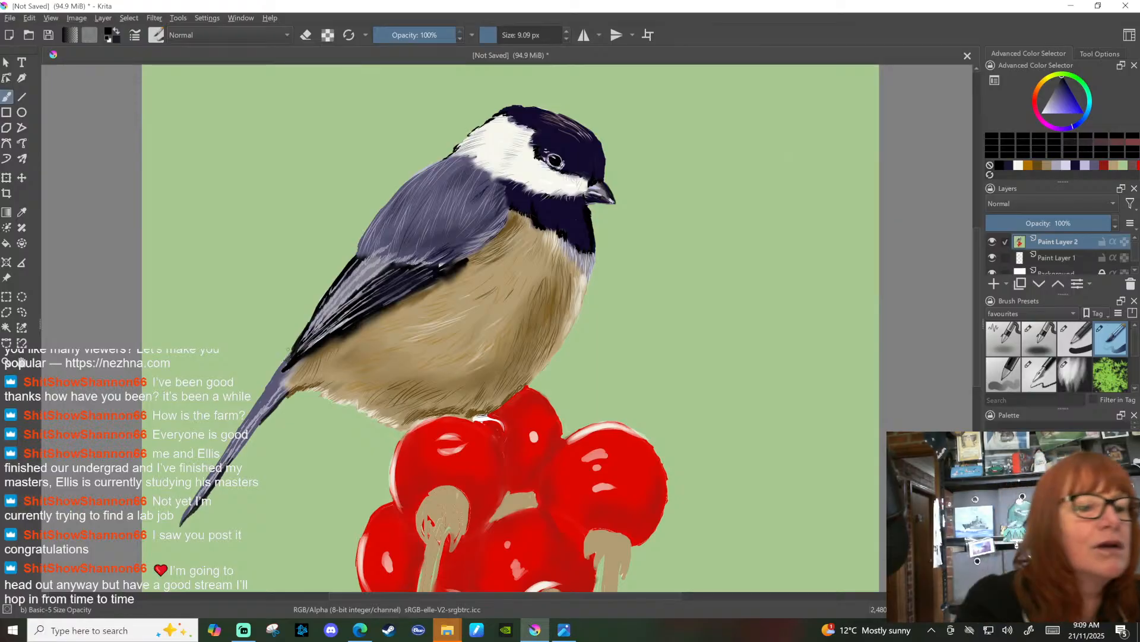
click(21, 212)
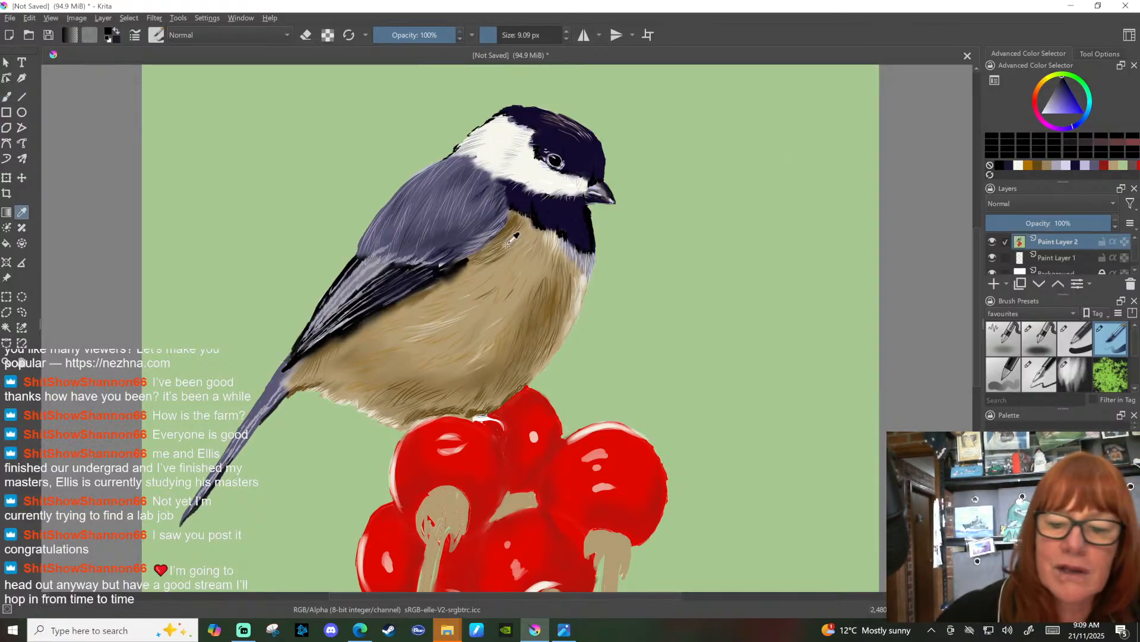
click(541, 208)
click(11, 96)
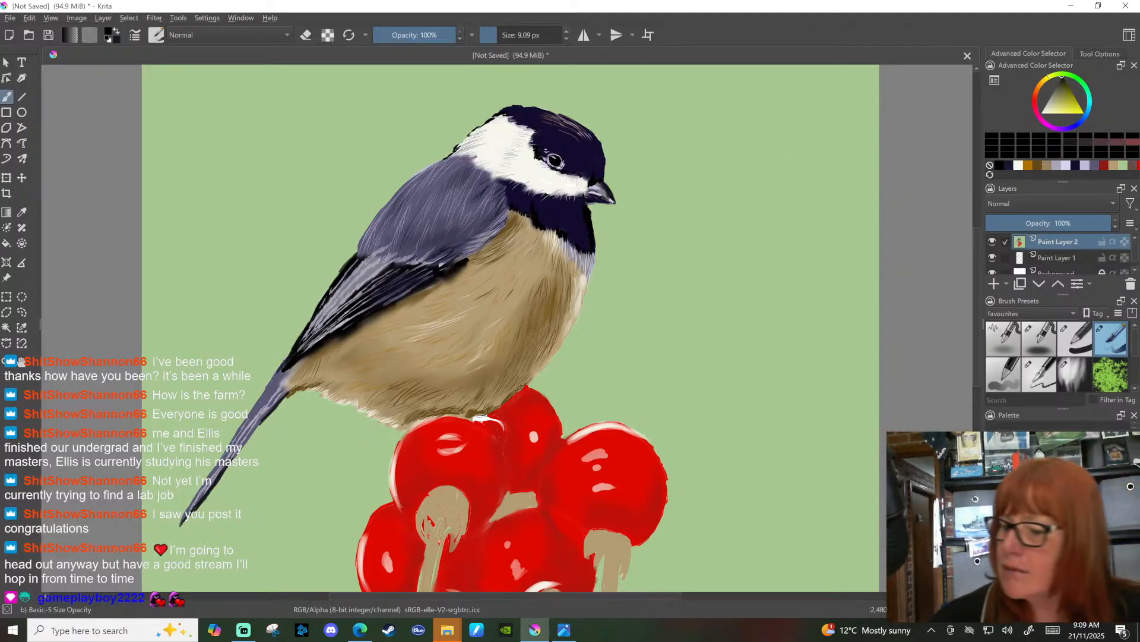
Step: Paint slate-purple feather lines along the tail with the Ink-4 Pen Rough brush at 5.16 px
click(1061, 166)
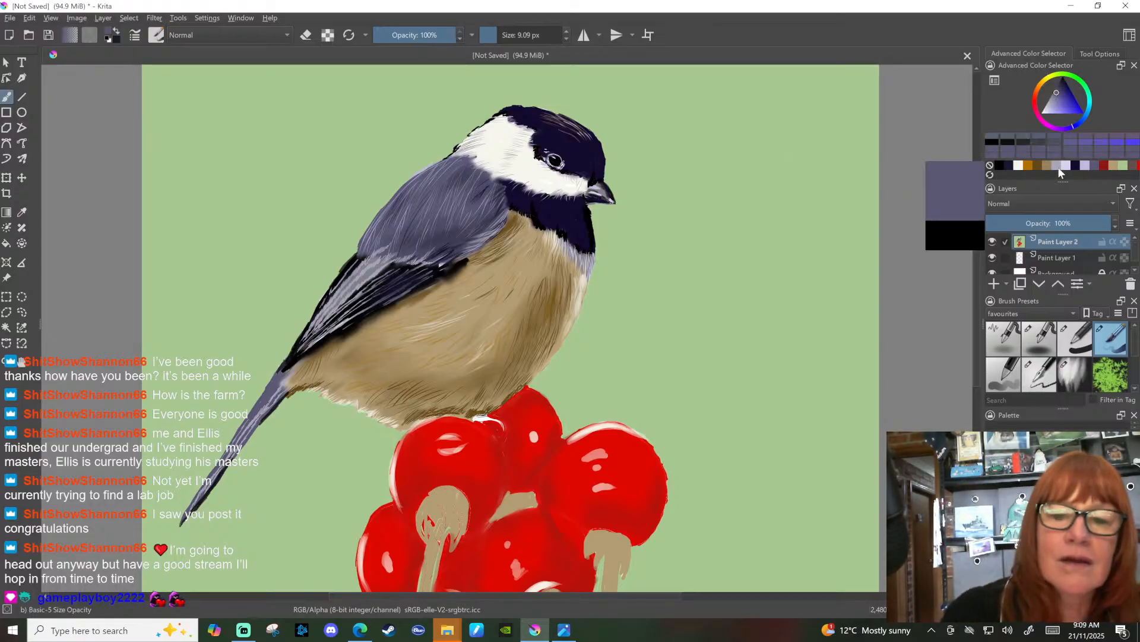
click(25, 211)
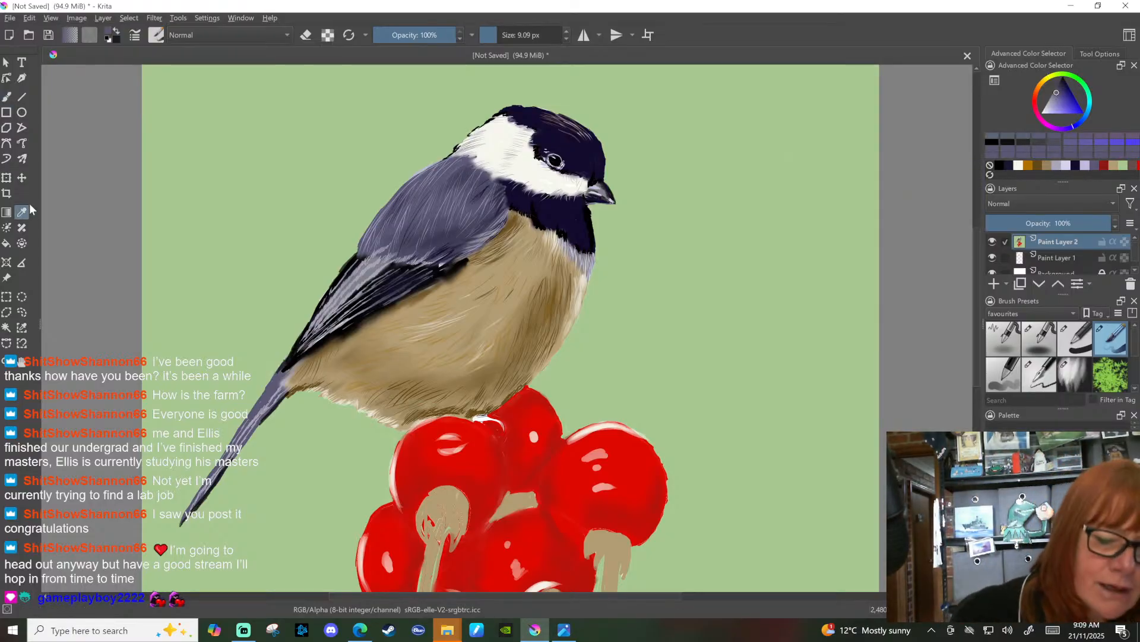
click(267, 376)
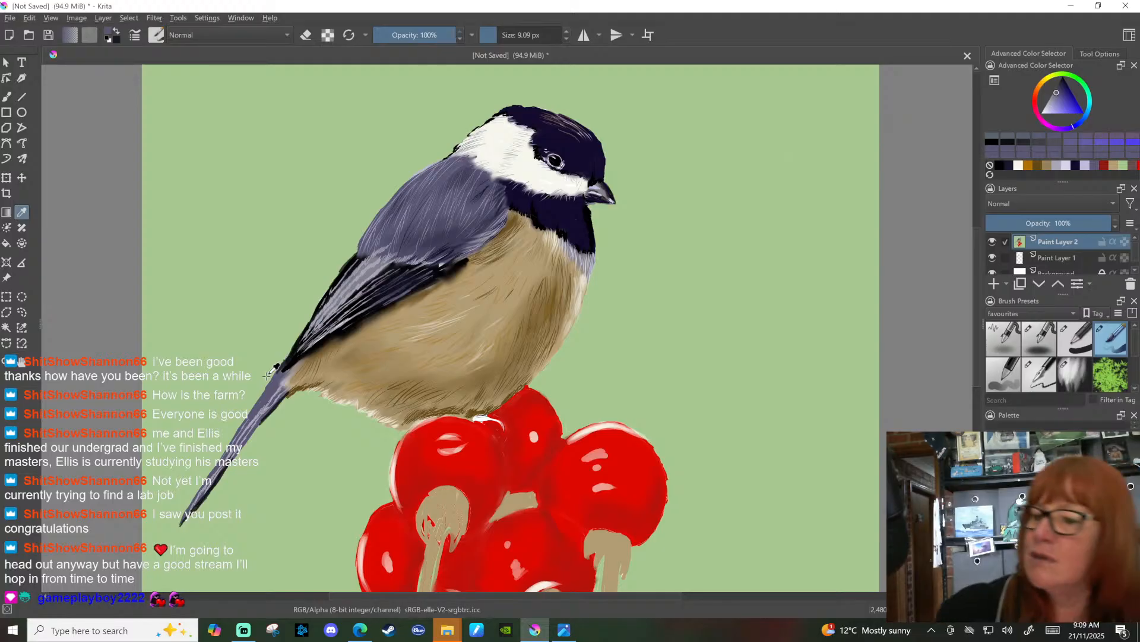
mouse_move(1058, 89)
mouse_down()
mouse_move(1055, 80)
mouse_move(1057, 92)
mouse_up()
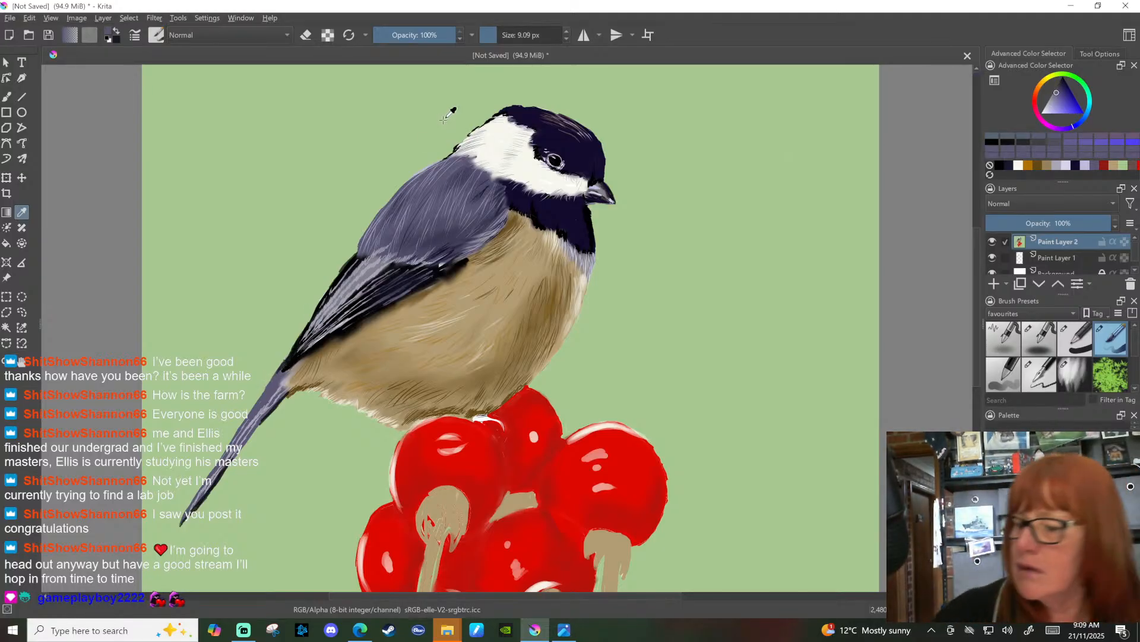
click(1040, 373)
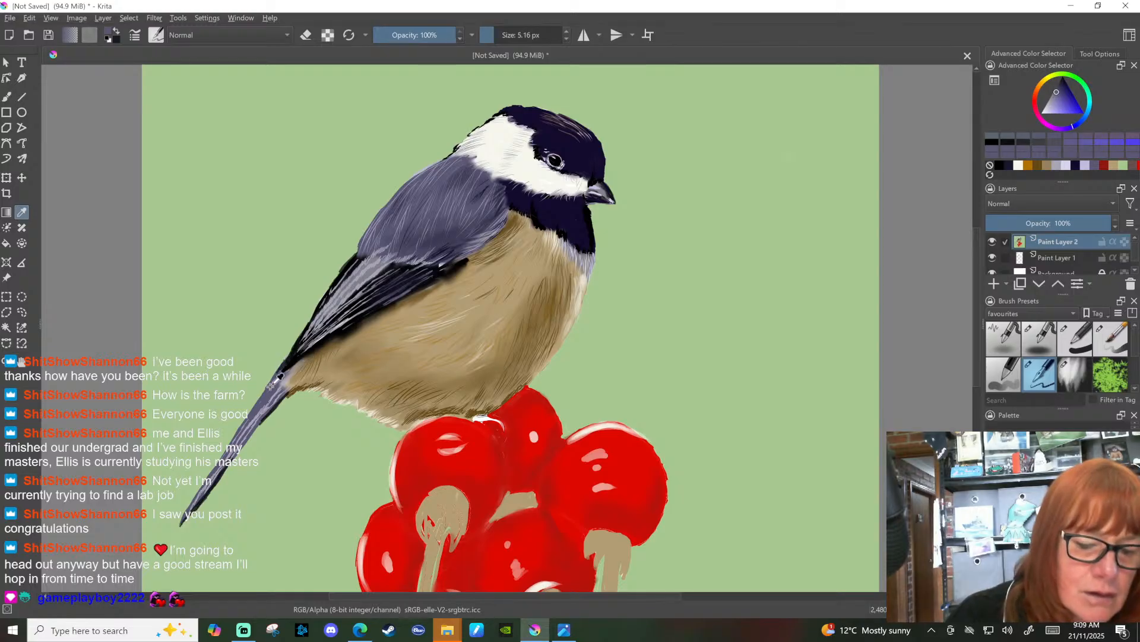
click(7, 98)
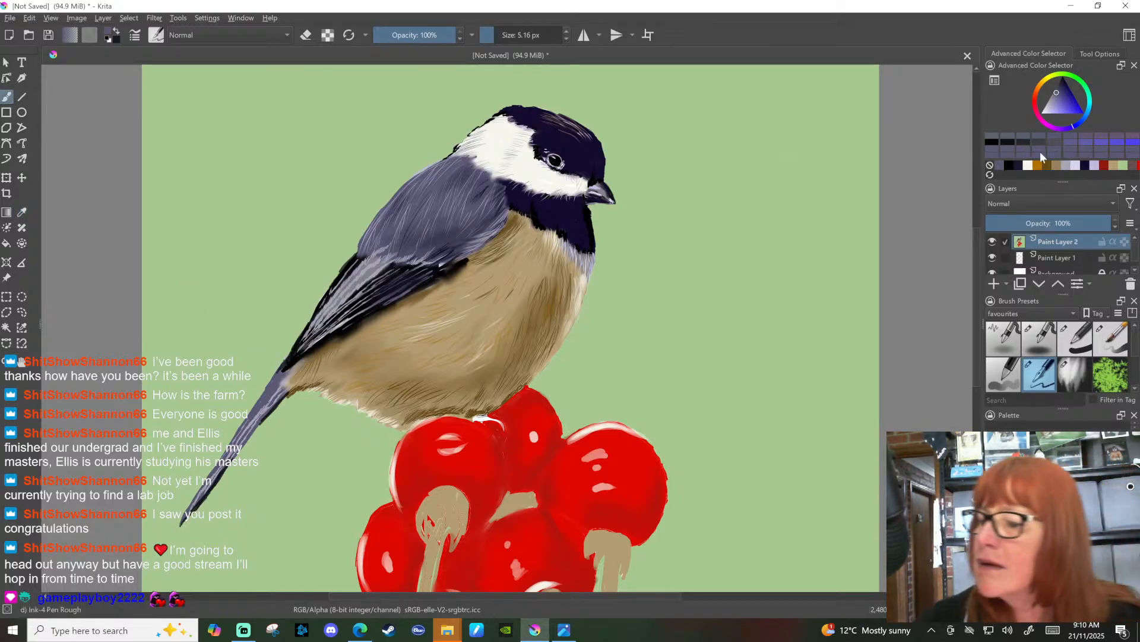
Step: Darken the slate-purple colour and add broader tail strokes with the brush size at 23.84 px
drag(1055, 102, 1058, 91)
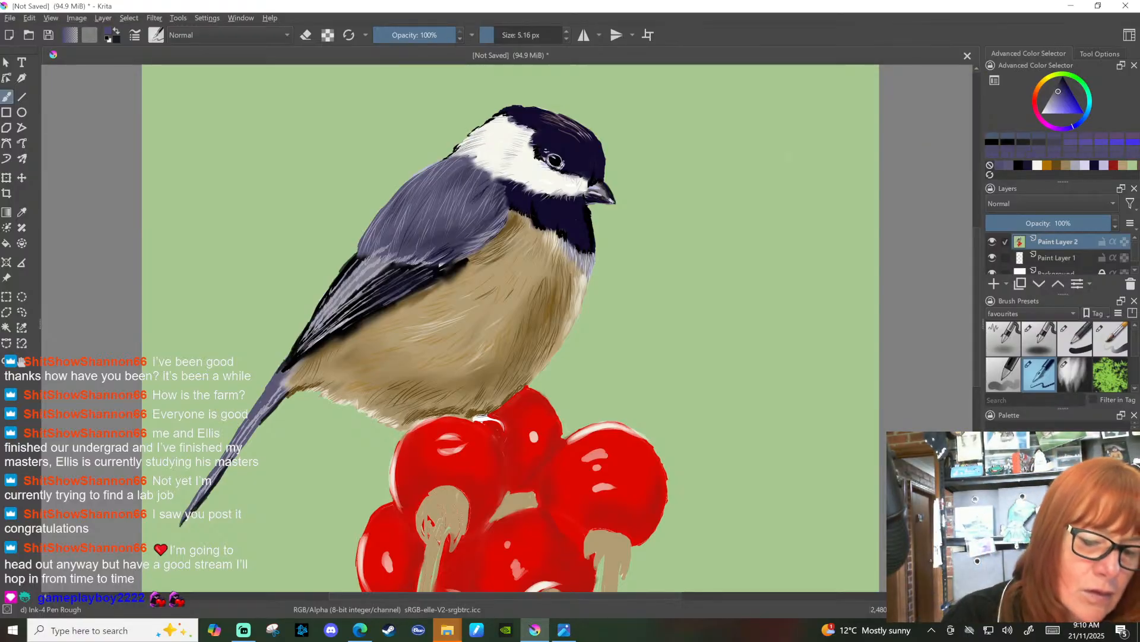
click(503, 34)
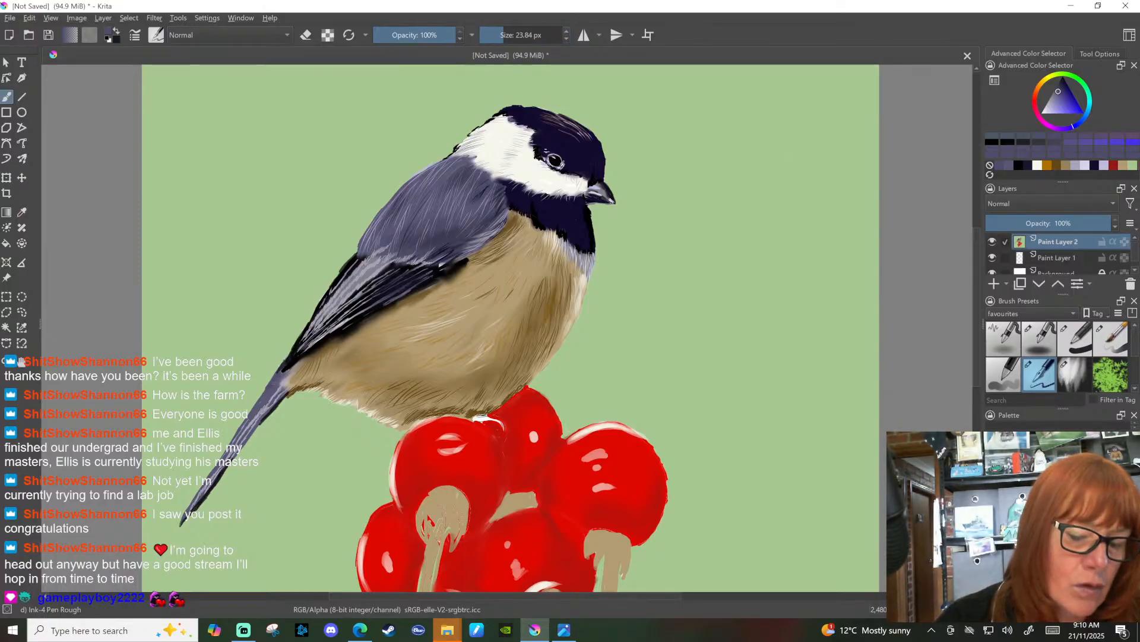
click(1056, 88)
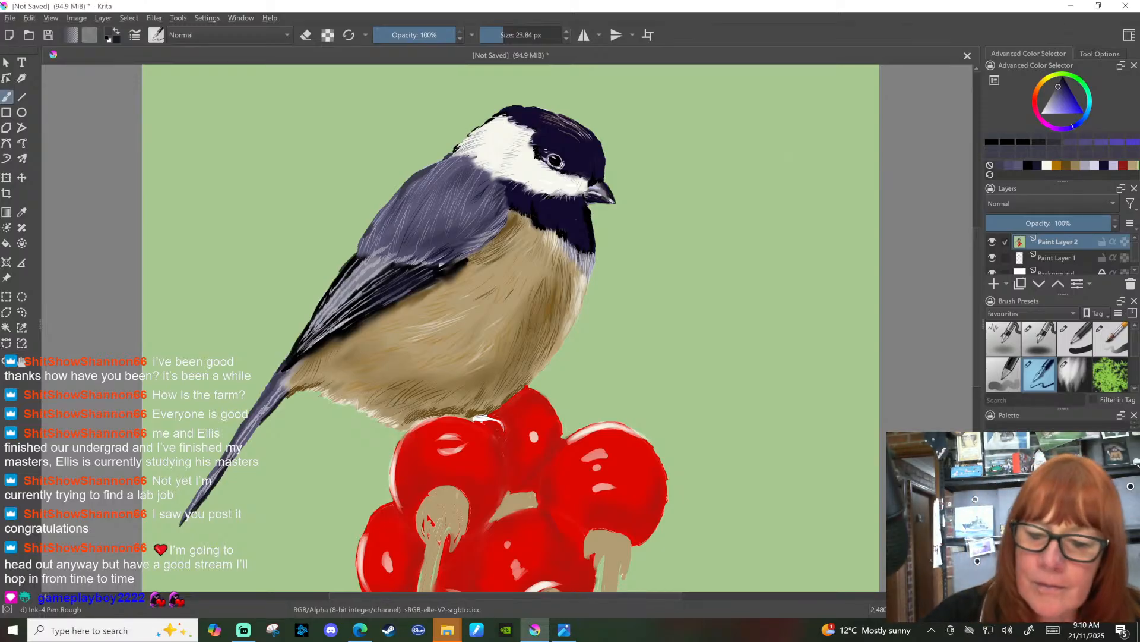
Step: Shade the breast edge and lower belly in slate-purple at 54% and 32% opacity, softening the shadow with the Blender Blur brush at 55.44 px
click(418, 37)
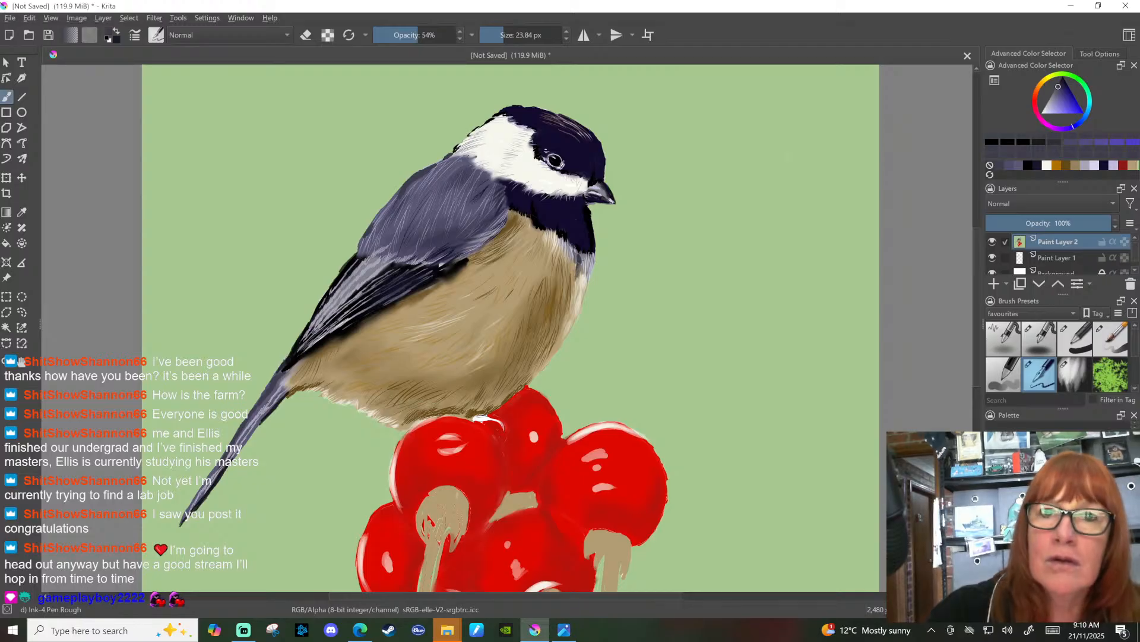
drag(567, 272, 574, 297)
click(400, 36)
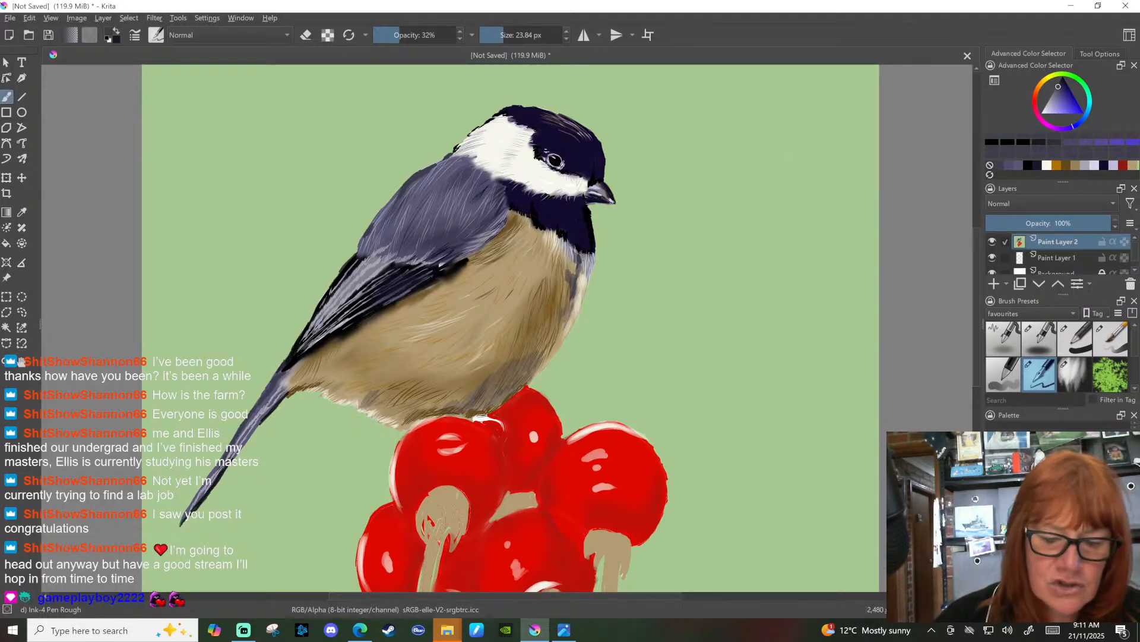
drag(371, 396, 411, 421)
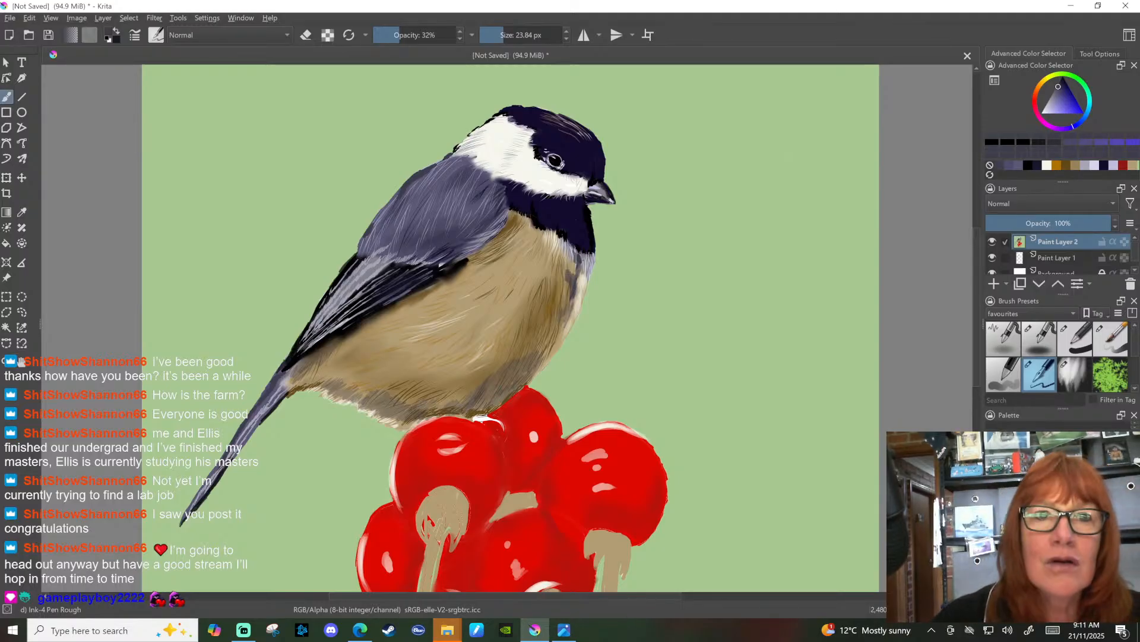
drag(432, 406, 455, 387)
mouse_move(439, 407)
mouse_down()
mouse_move(462, 385)
mouse_move(544, 362)
mouse_up()
drag(539, 374, 558, 343)
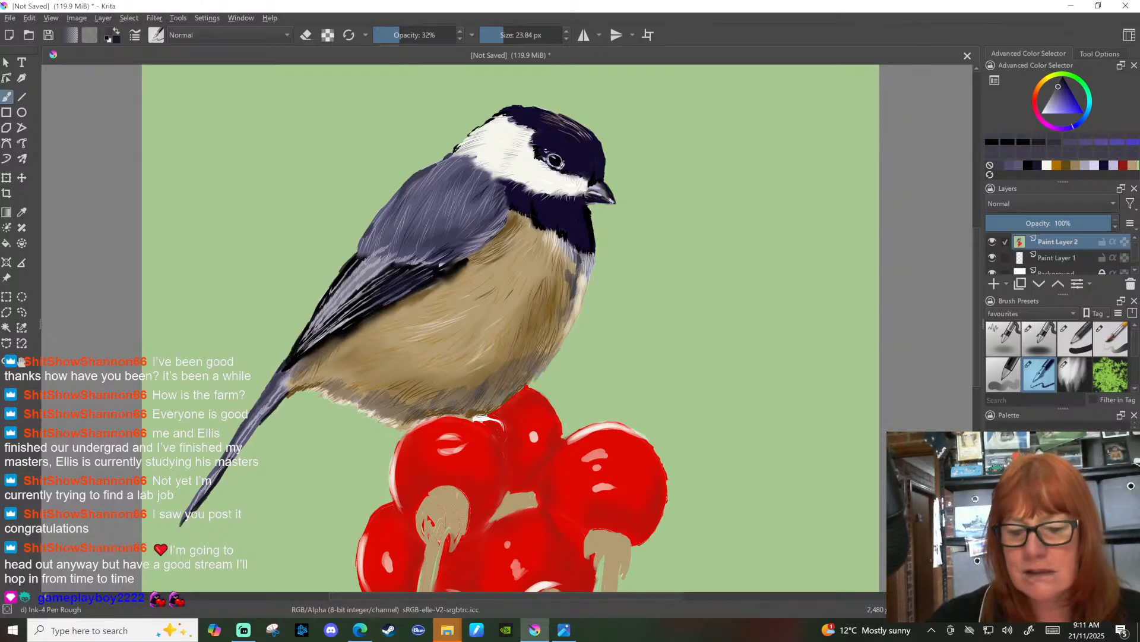
scroll(1058, 357, down, 2)
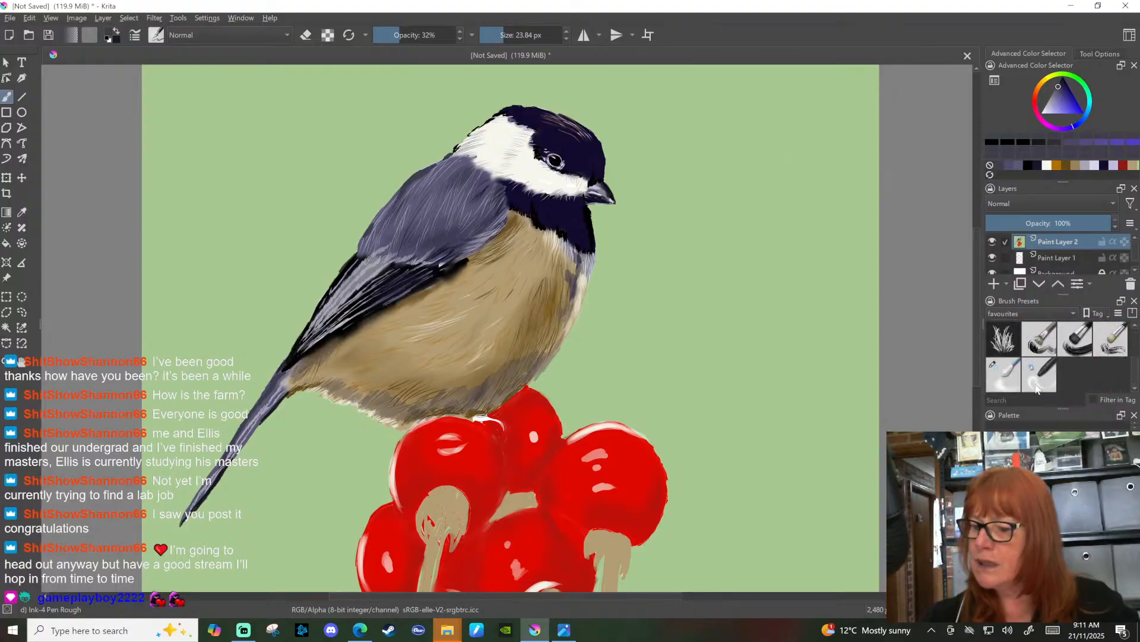
click(1004, 374)
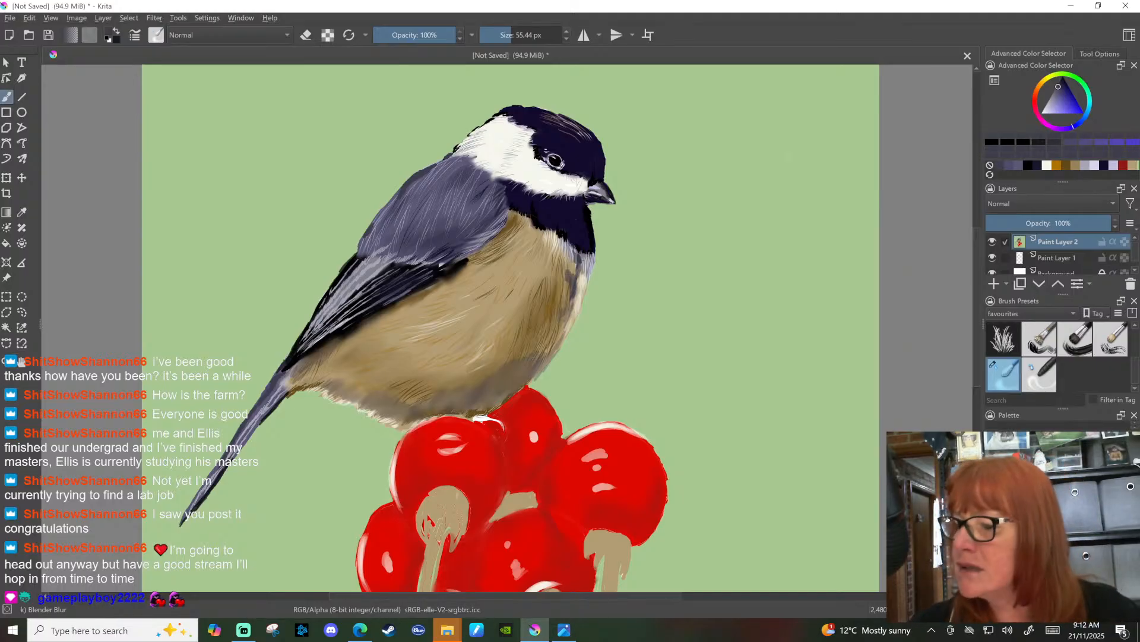
Step: Mix a very dark reddish-brown painting colour for the belly feathers
click(1039, 165)
click(1068, 129)
mouse_move(1066, 89)
mouse_down()
mouse_move(1074, 102)
mouse_move(1062, 83)
mouse_up()
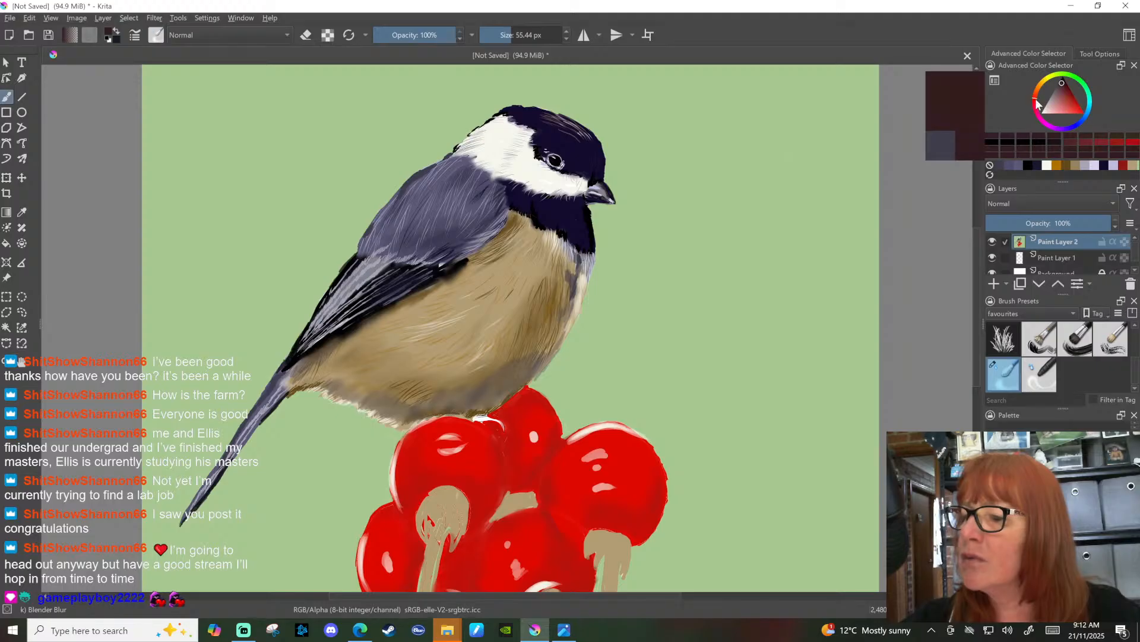
click(1063, 83)
click(1064, 88)
Step: Try the Dry Brushing preset on the belly at brush sizes of 22.10 px and 68.97 px
mouse_move(1136, 371)
mouse_down()
mouse_move(1136, 329)
mouse_move(1135, 346)
mouse_up()
click(1110, 348)
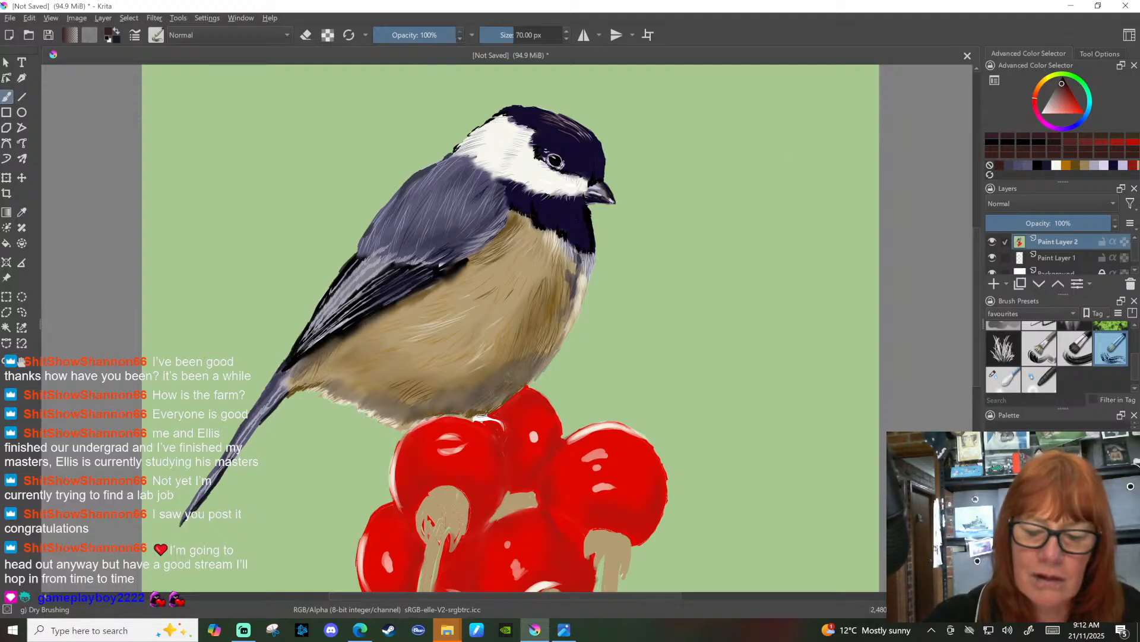
drag(513, 35, 499, 35)
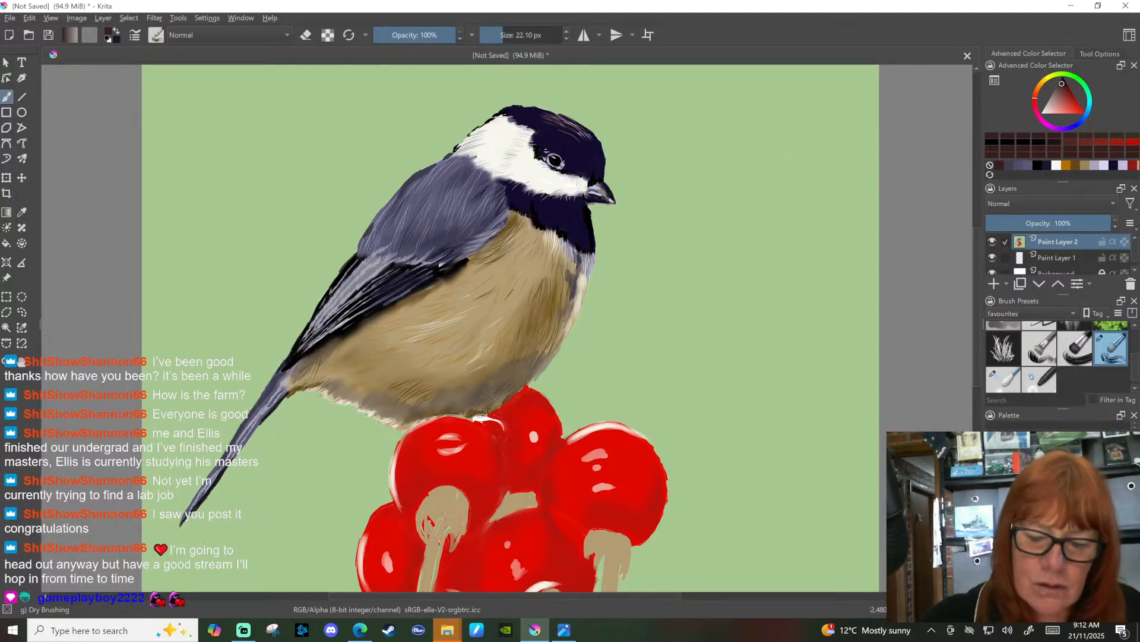
drag(499, 35, 512, 35)
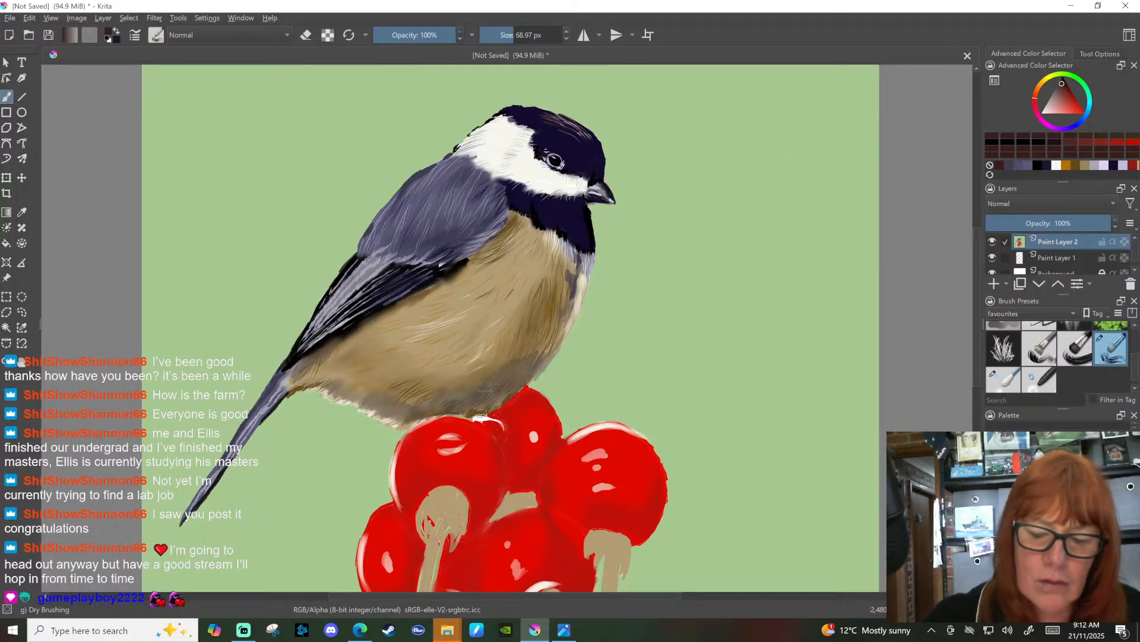
Step: Paint dark brown feather strokes across the belly and flank with the Essential Hair FurryFluff b brush at 27.60 px and 100% opacity
scroll(1111, 356, up, 3)
click(1076, 374)
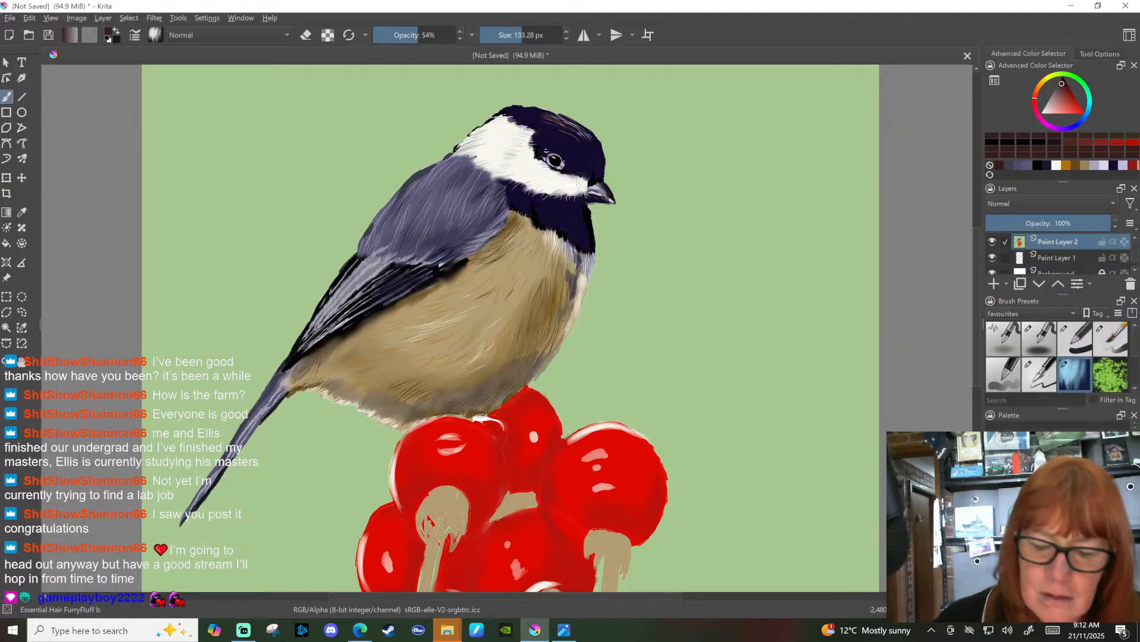
click(496, 36)
click(456, 35)
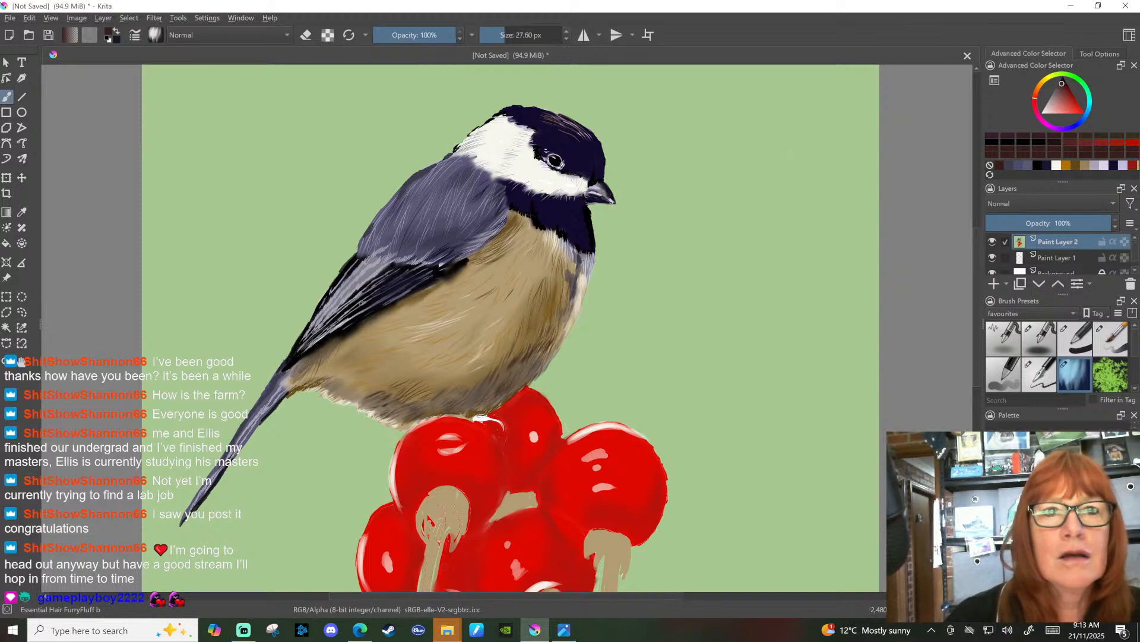
drag(363, 330, 348, 350)
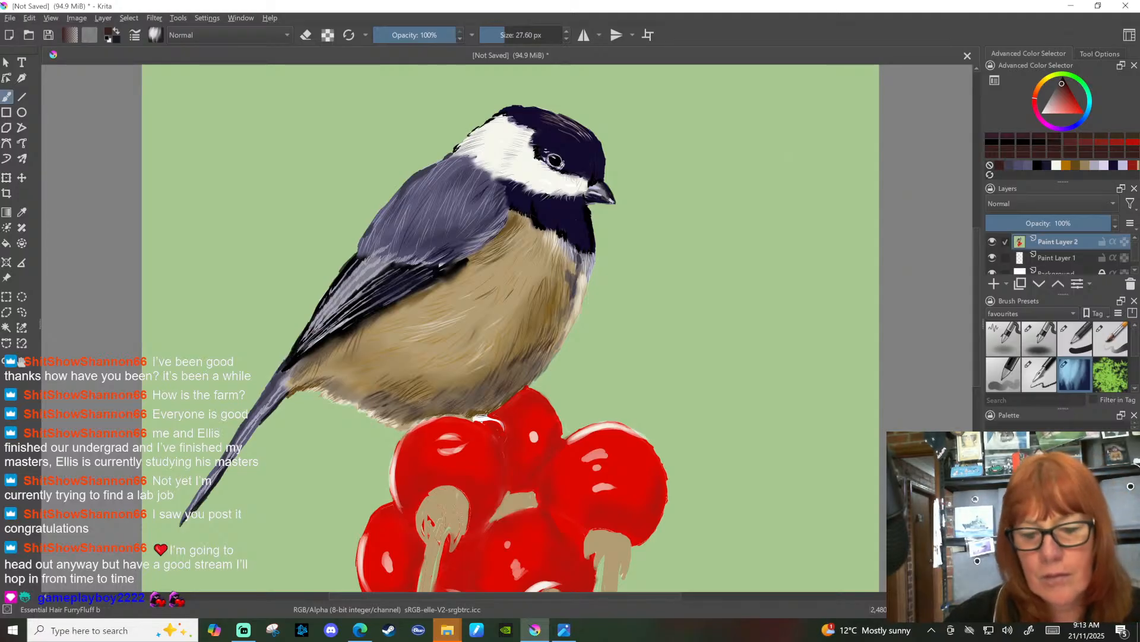
drag(475, 328, 467, 344)
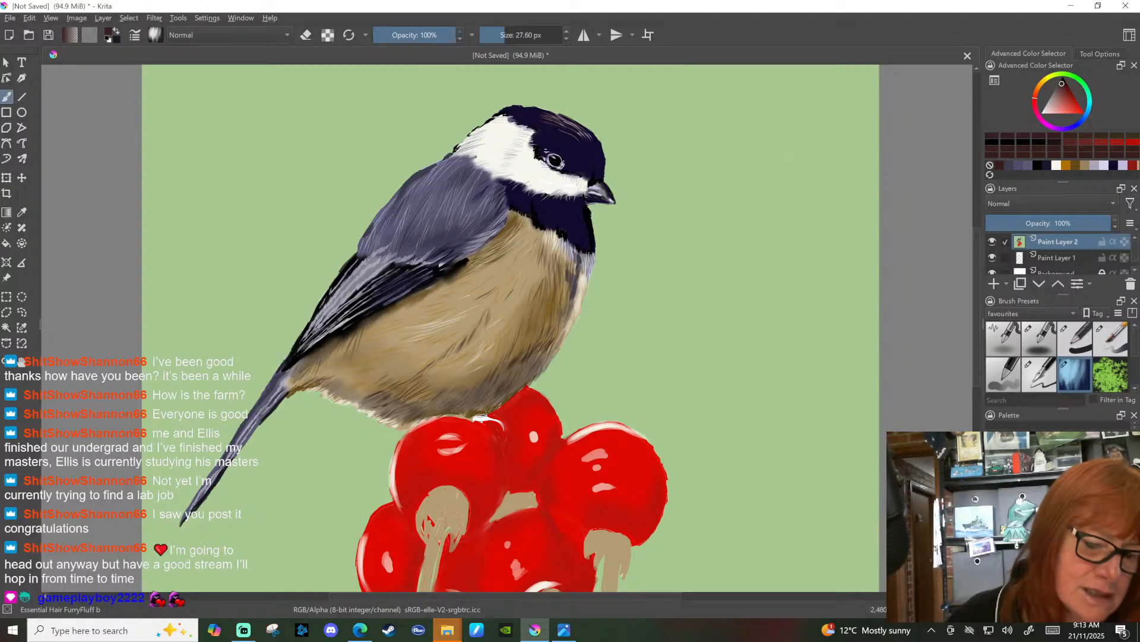
Step: Paint the bird's feet over the berries in slate-purple with the Ink-4 Pen Rough brush, using sizes 23.84 px and 8.18 px
click(1037, 164)
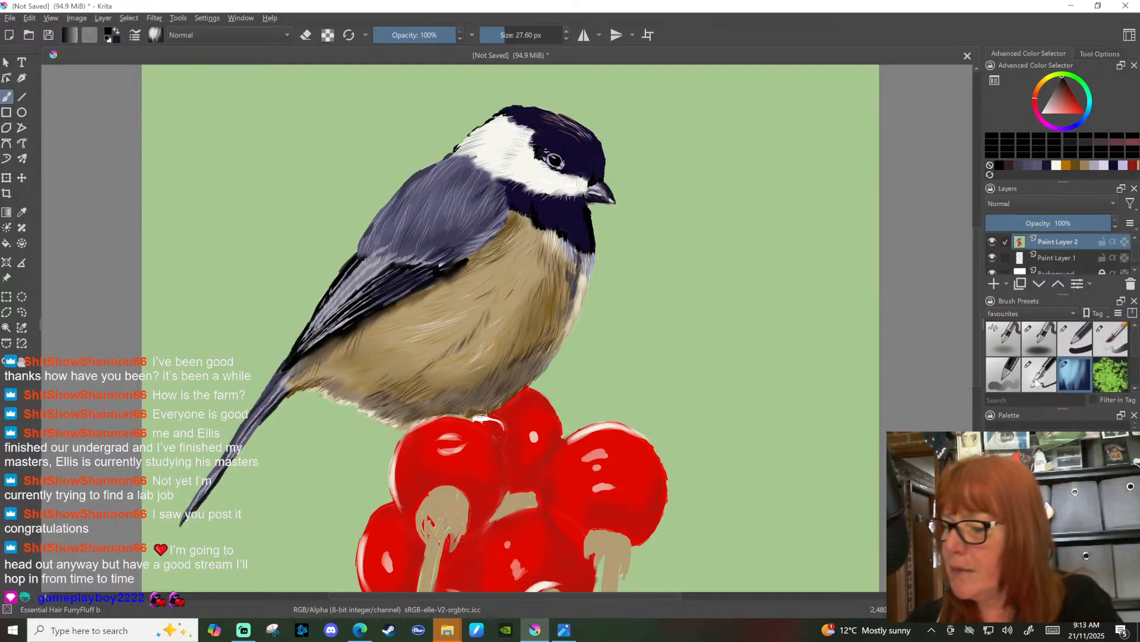
click(1039, 375)
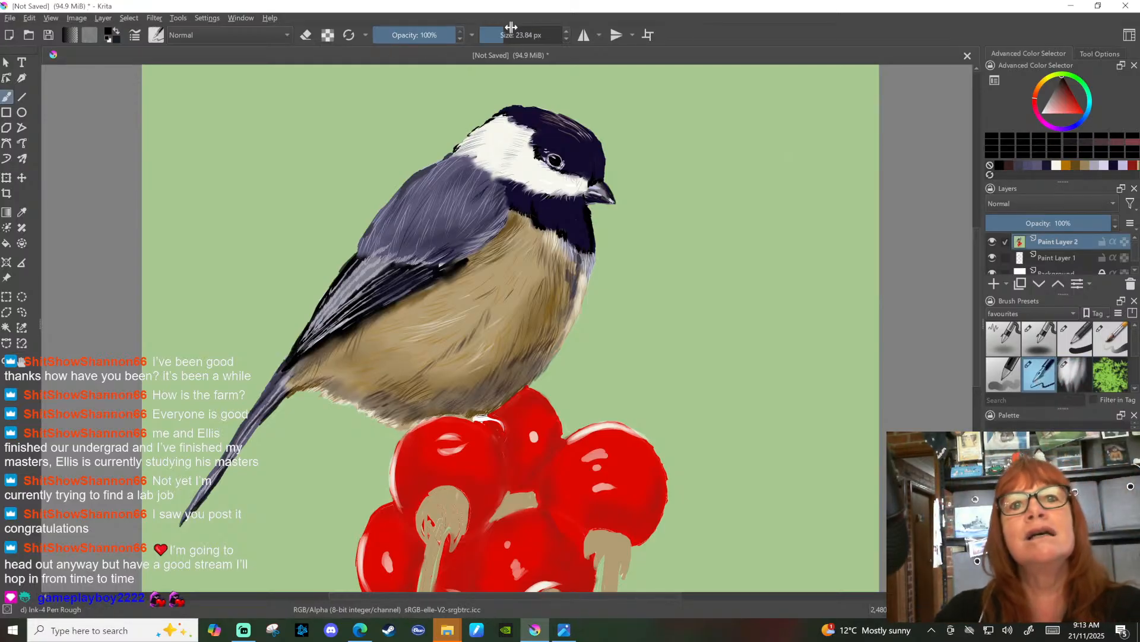
click(1019, 163)
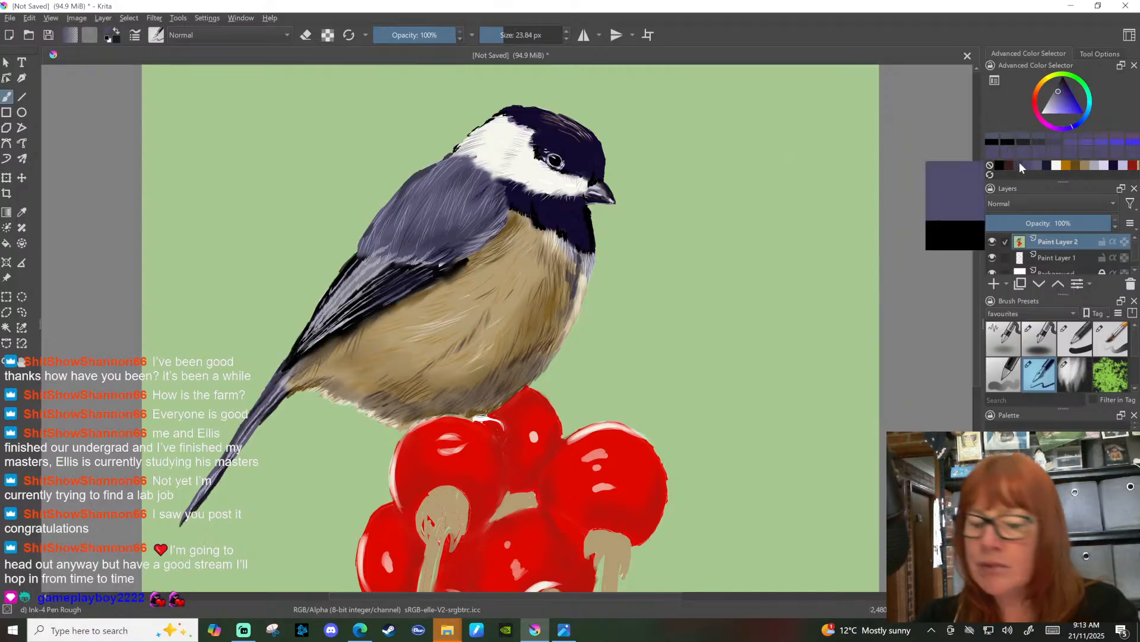
drag(474, 416, 482, 418)
drag(512, 35, 498, 35)
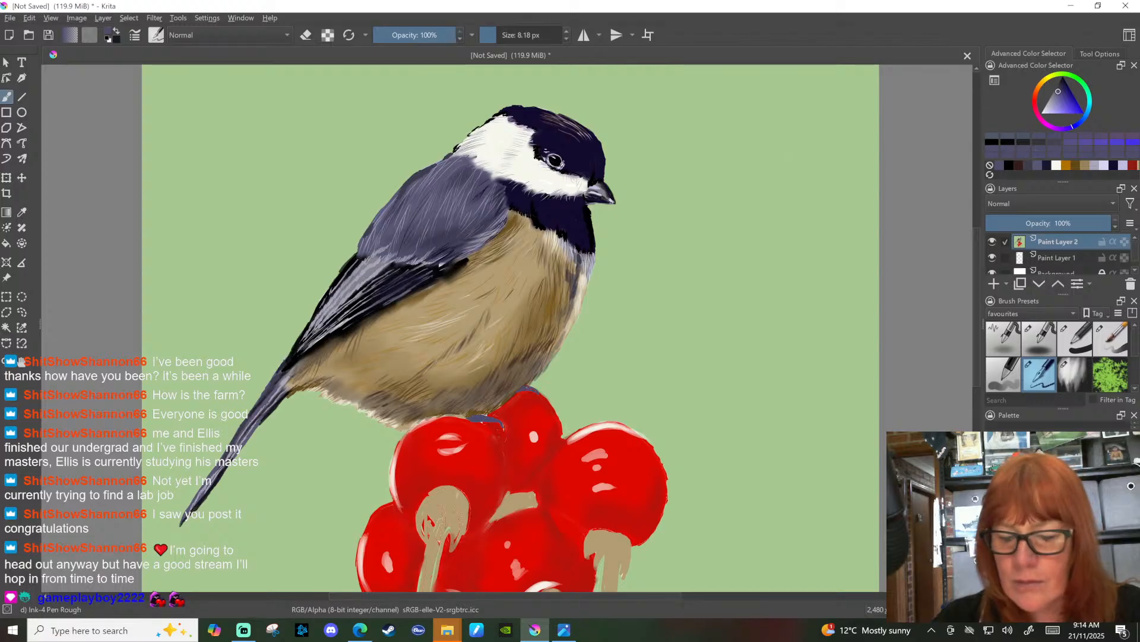
Step: Detail the claws in dark navy with fine 1.84 px and 2.99 px strokes, and highlight the toes in pale lavender and off-white
click(1111, 167)
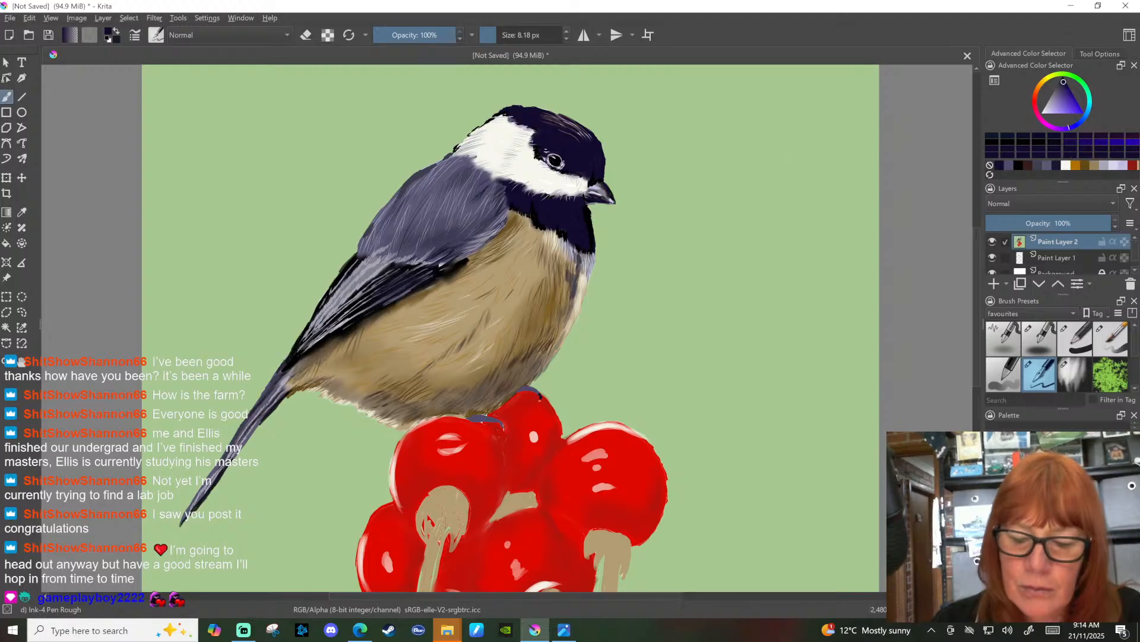
key(bracketleft)
key(bracketleft)
key(bracketleft)
key(bracketleft)
key(bracketleft)
key(bracketleft)
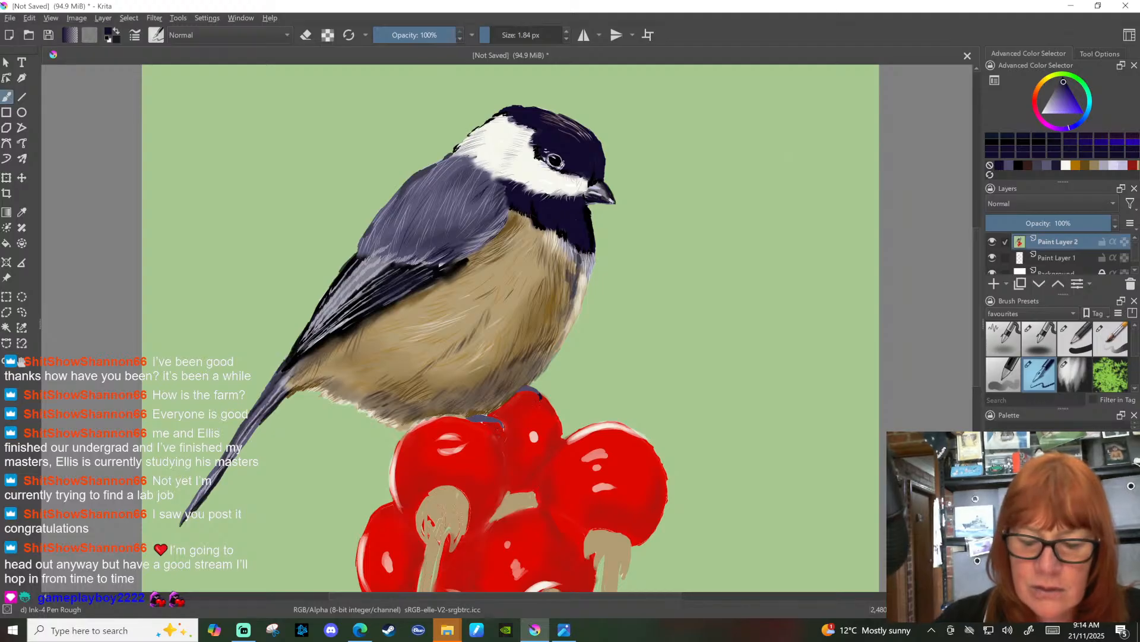
key(bracketright)
key(bracketright)
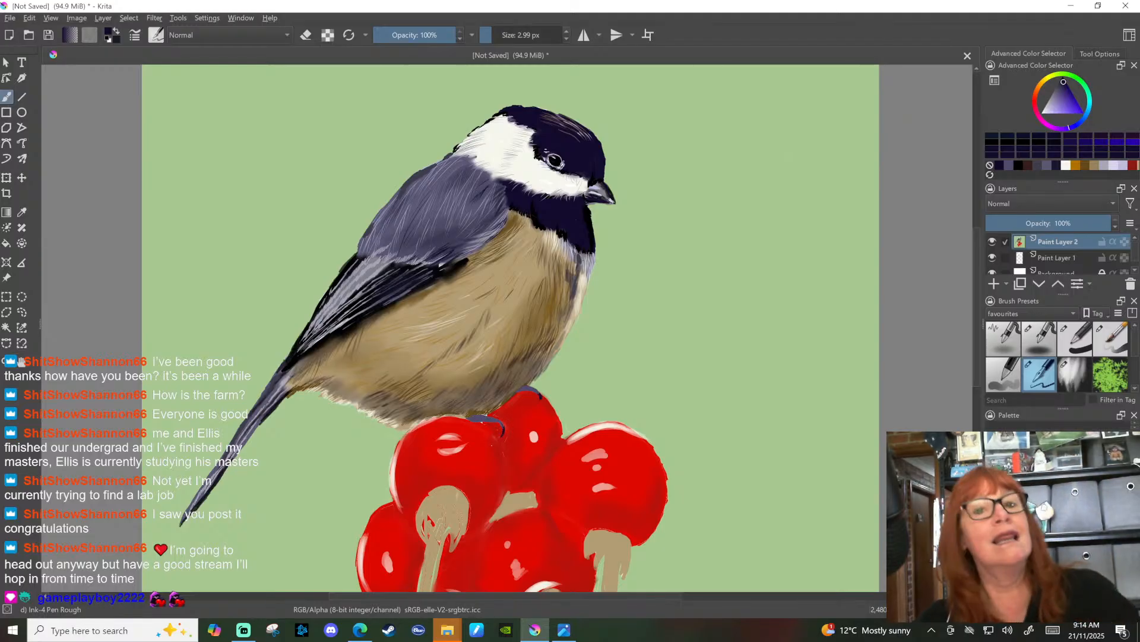
click(1082, 166)
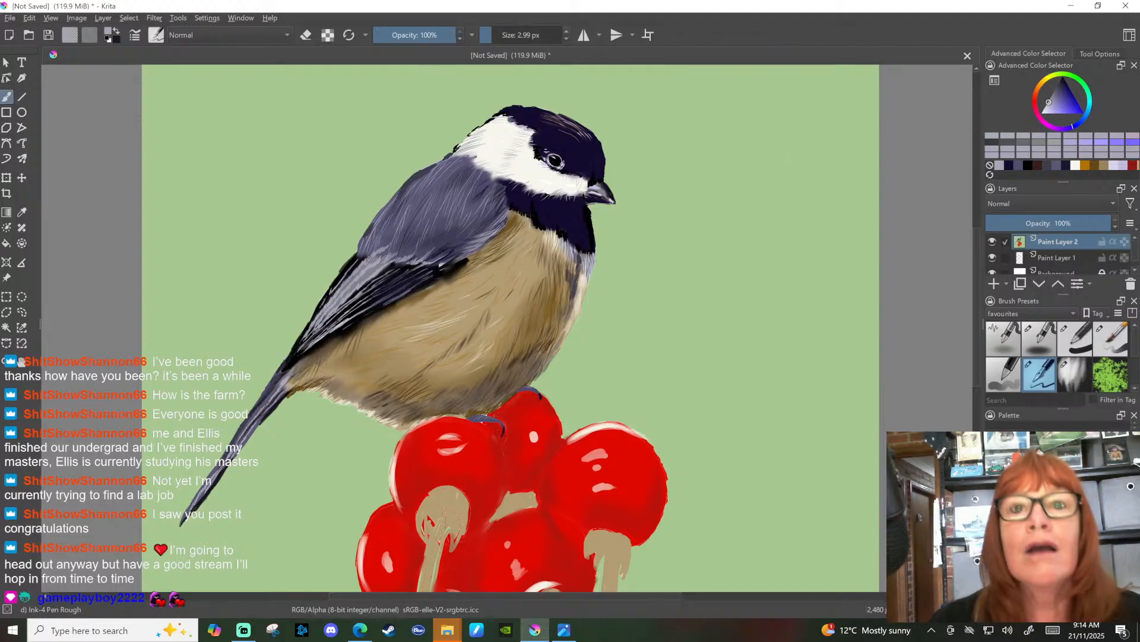
click(1076, 165)
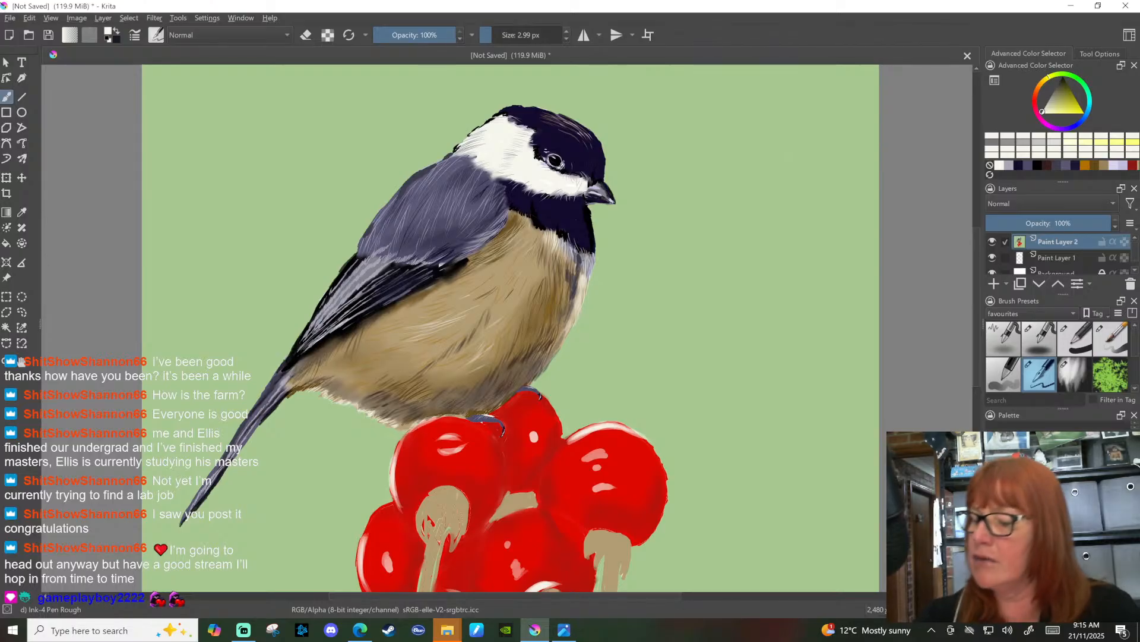
Step: Brighten the shine spots and rim highlights on the berries in off-white with the Basic-1 brush at 10.06 px and 2.99 px
click(1086, 345)
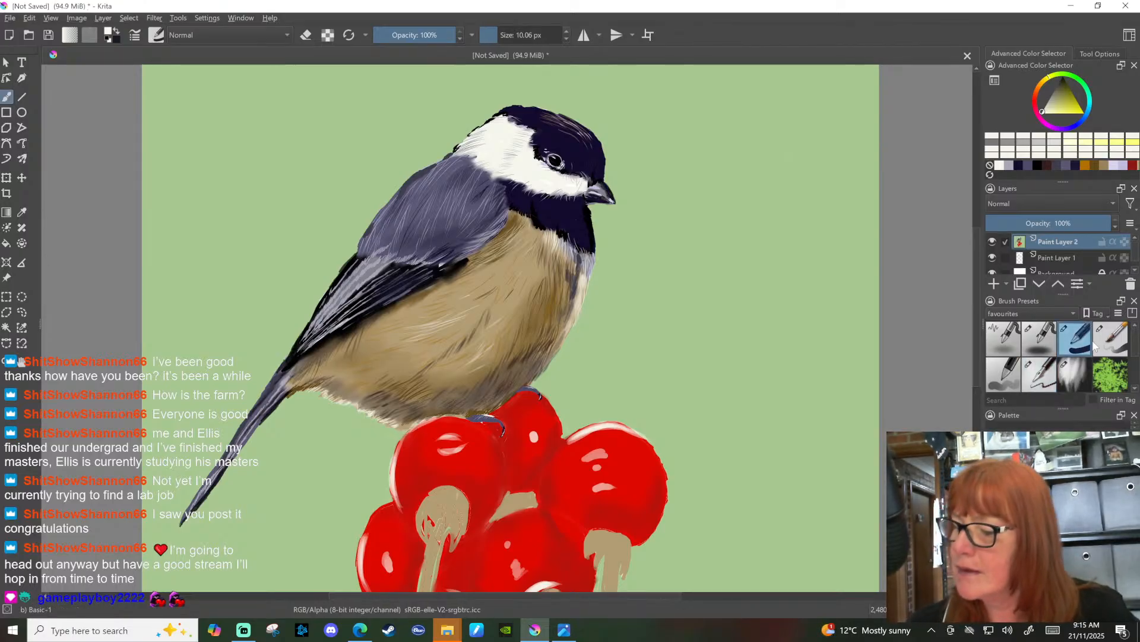
mouse_move(1095, 346)
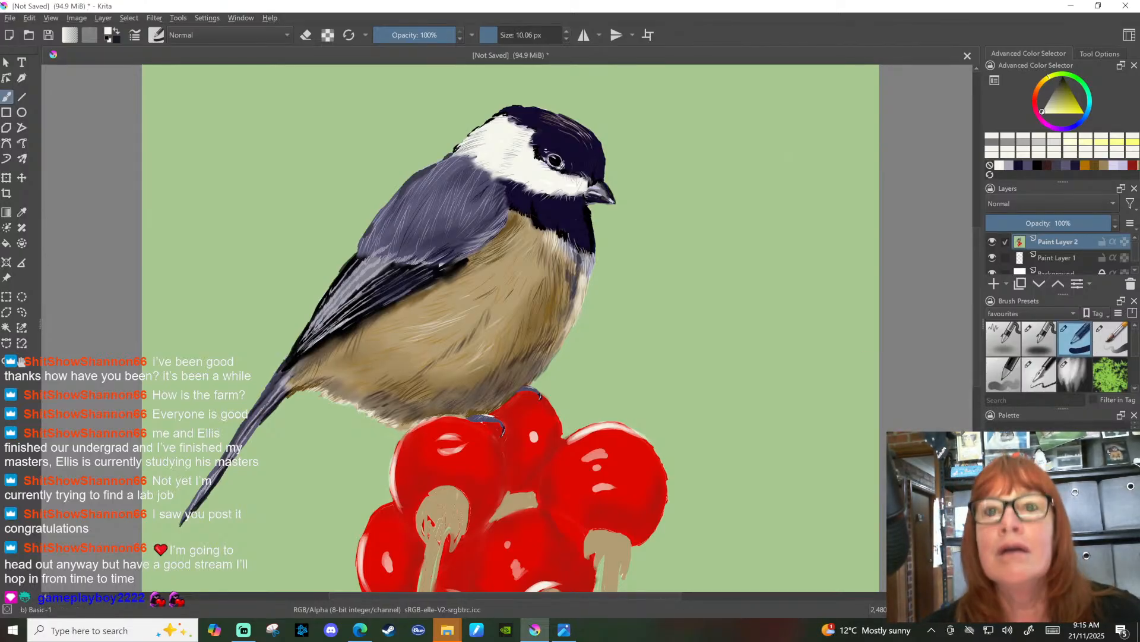
drag(585, 454, 608, 454)
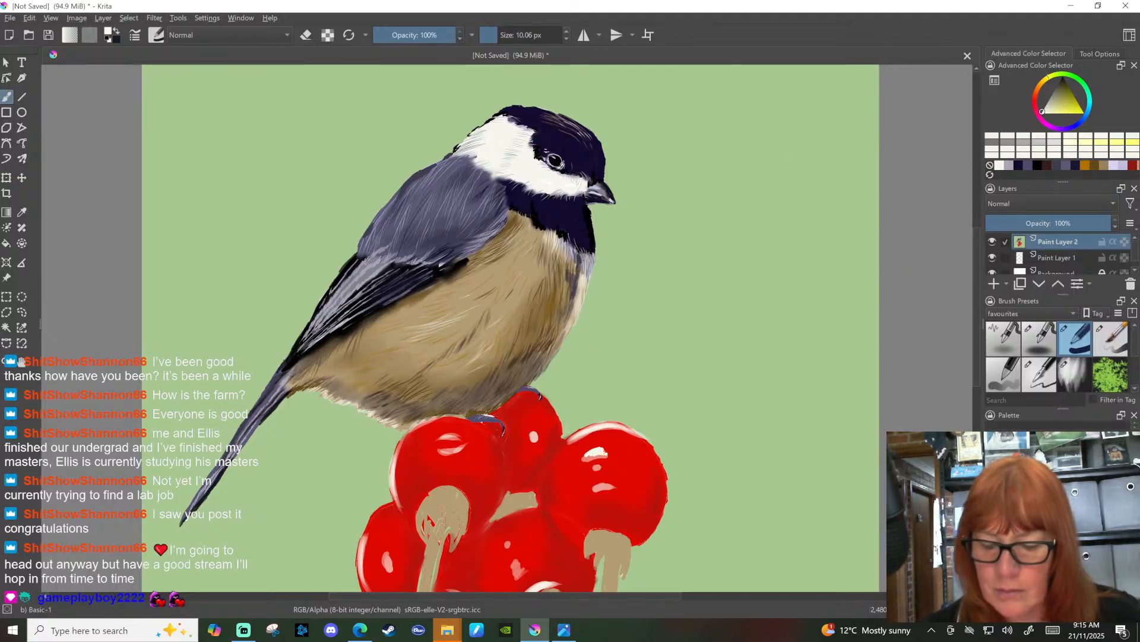
key(bracketleft)
key(bracketleft)
key(bracketleft)
key(bracketleft)
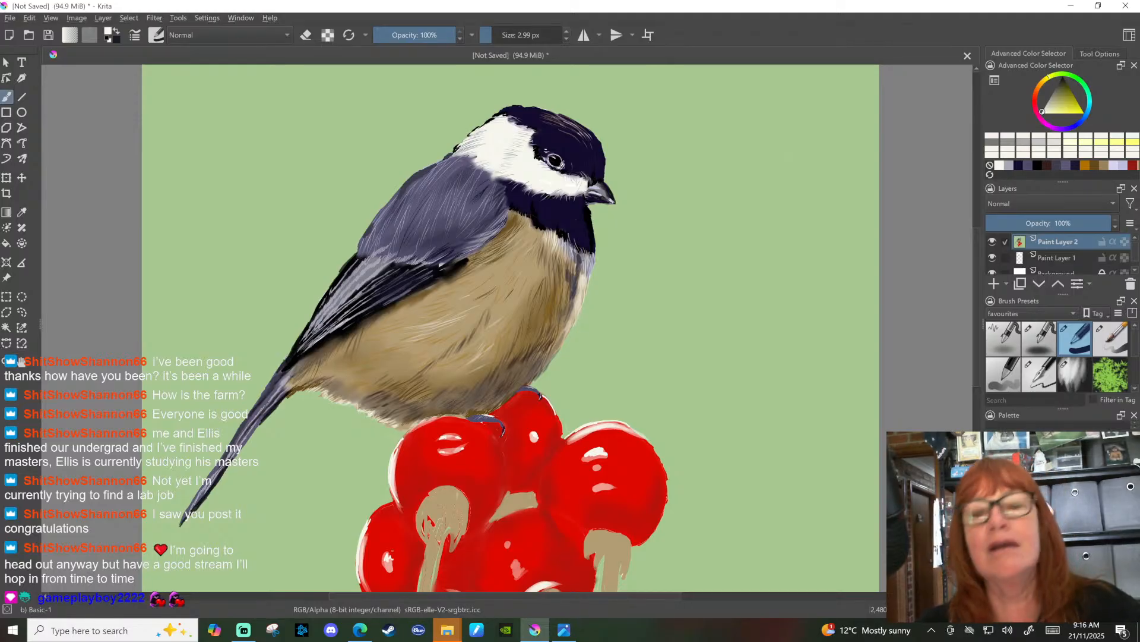
Step: Shade the lower half of the berry beneath the foot in a darkened sampled red, using Basic-5 Size Opacity at 52.37 px
click(21, 212)
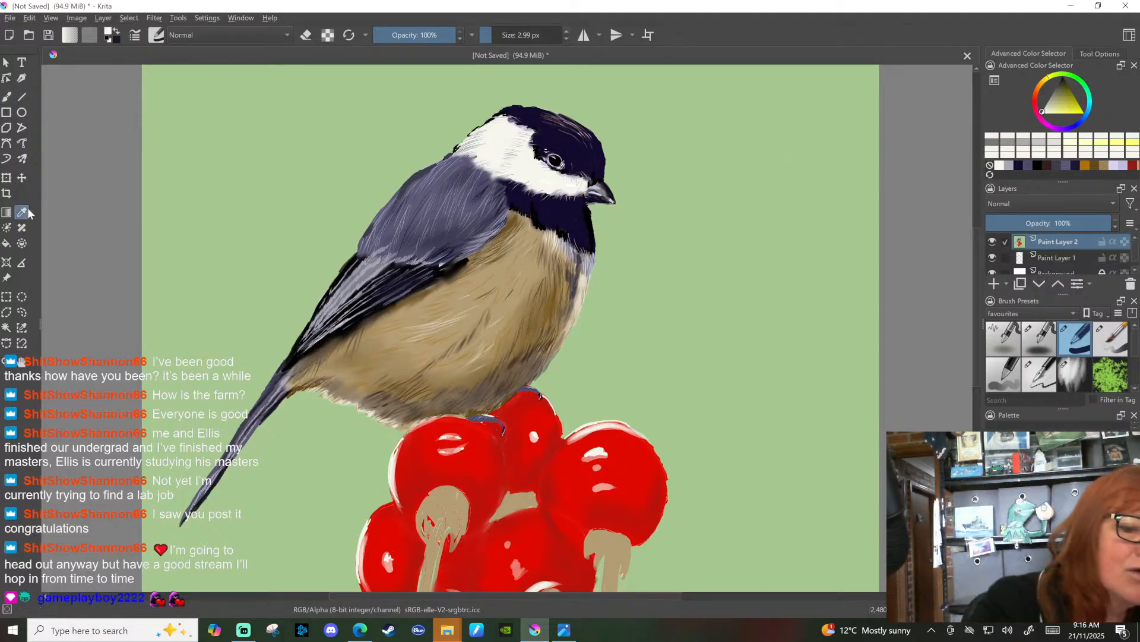
click(480, 458)
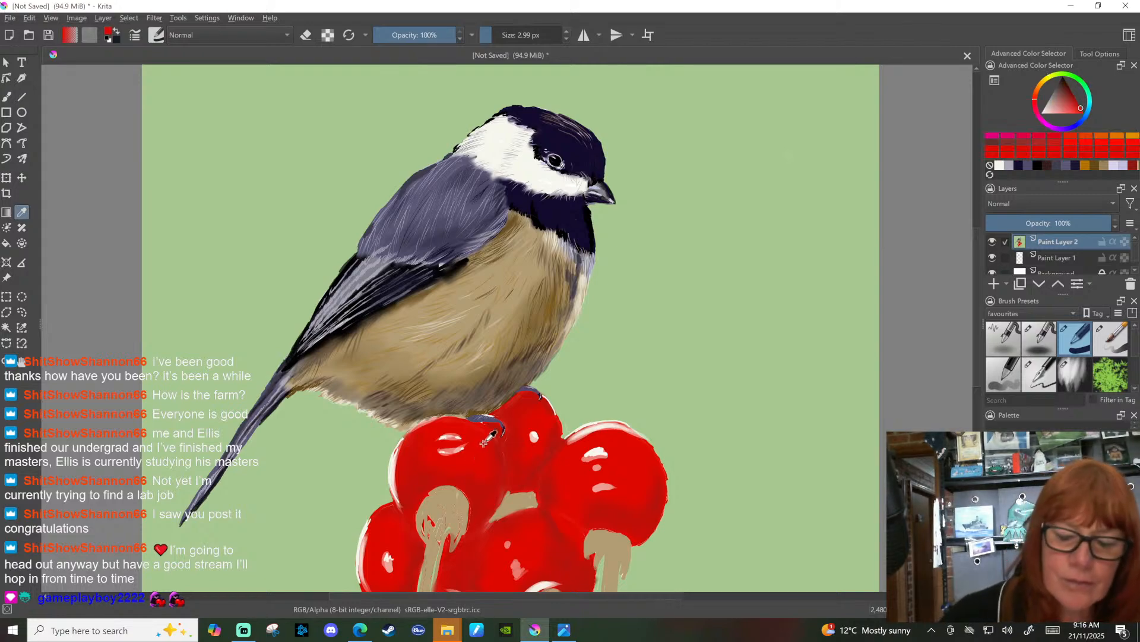
drag(1078, 109, 1067, 88)
click(1122, 340)
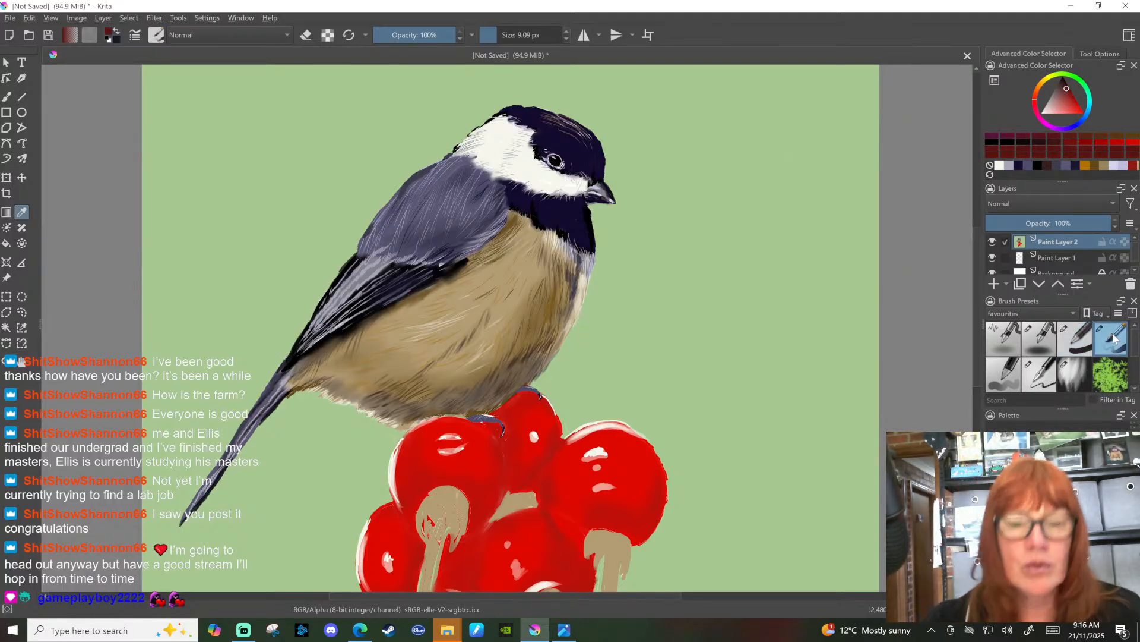
click(417, 488)
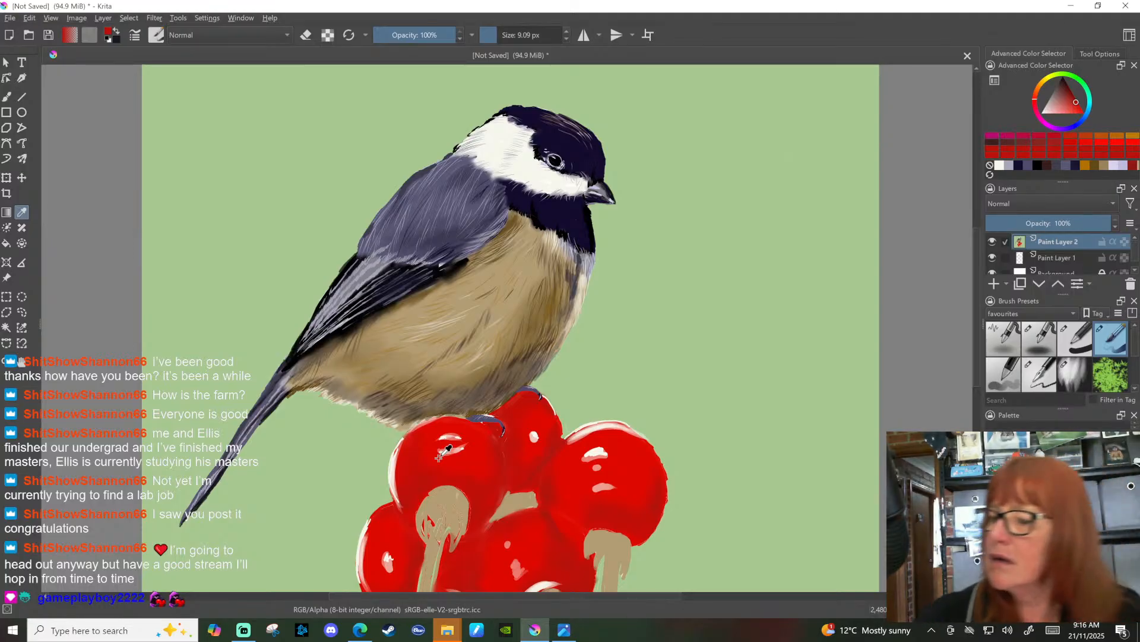
click(483, 451)
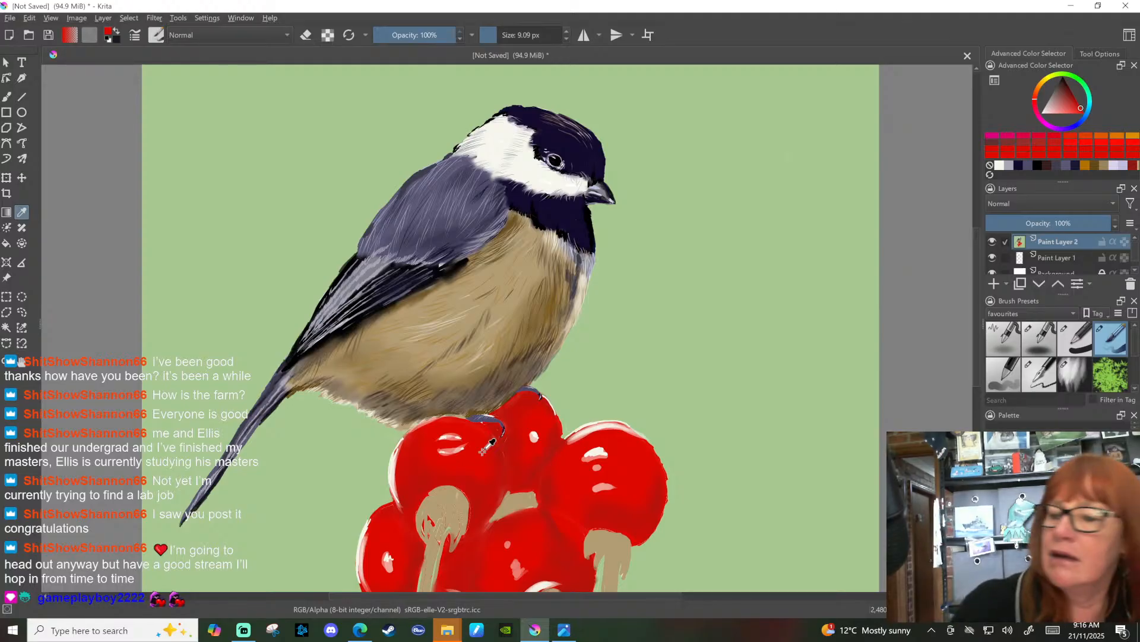
drag(1082, 108, 1069, 91)
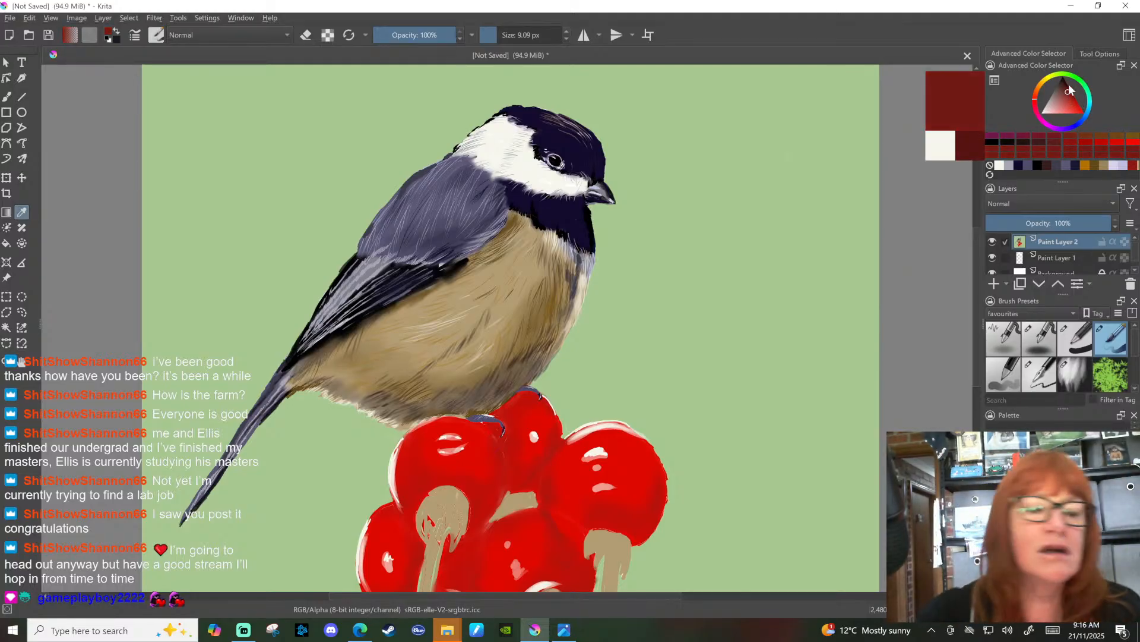
click(7, 97)
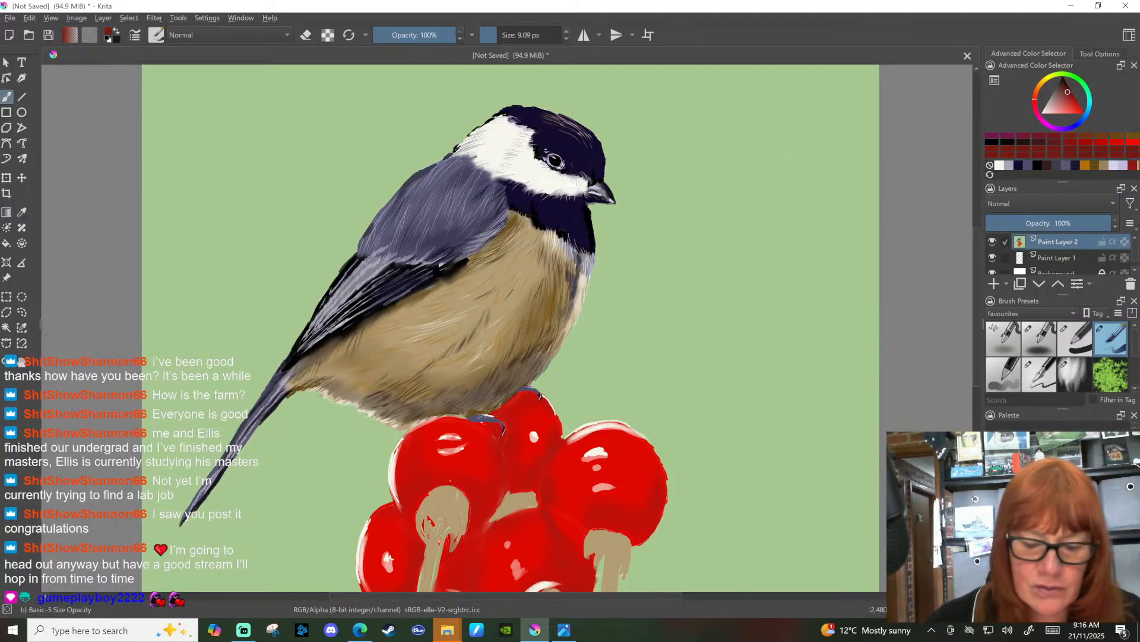
click(508, 37)
mouse_move(484, 489)
mouse_down()
mouse_move(460, 475)
mouse_move(475, 486)
mouse_move(474, 502)
mouse_move(489, 501)
mouse_up()
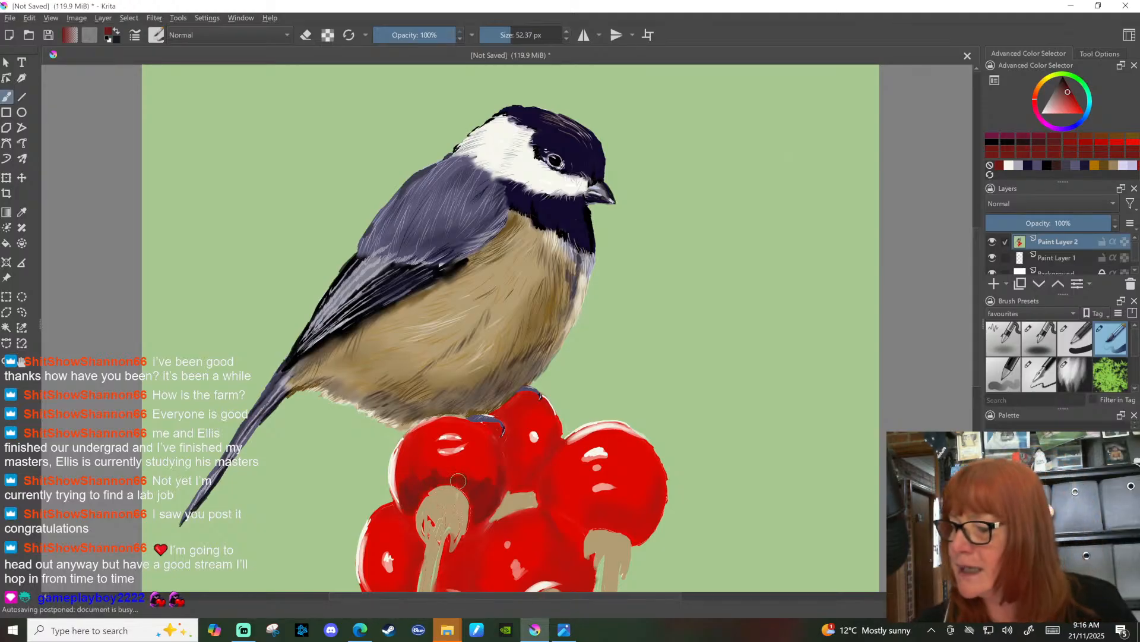
Step: Soften the shadow on the berry beneath the foot with Blender Blur at 55.44 px, and shade and blend the base of the berry behind it
key(slash)
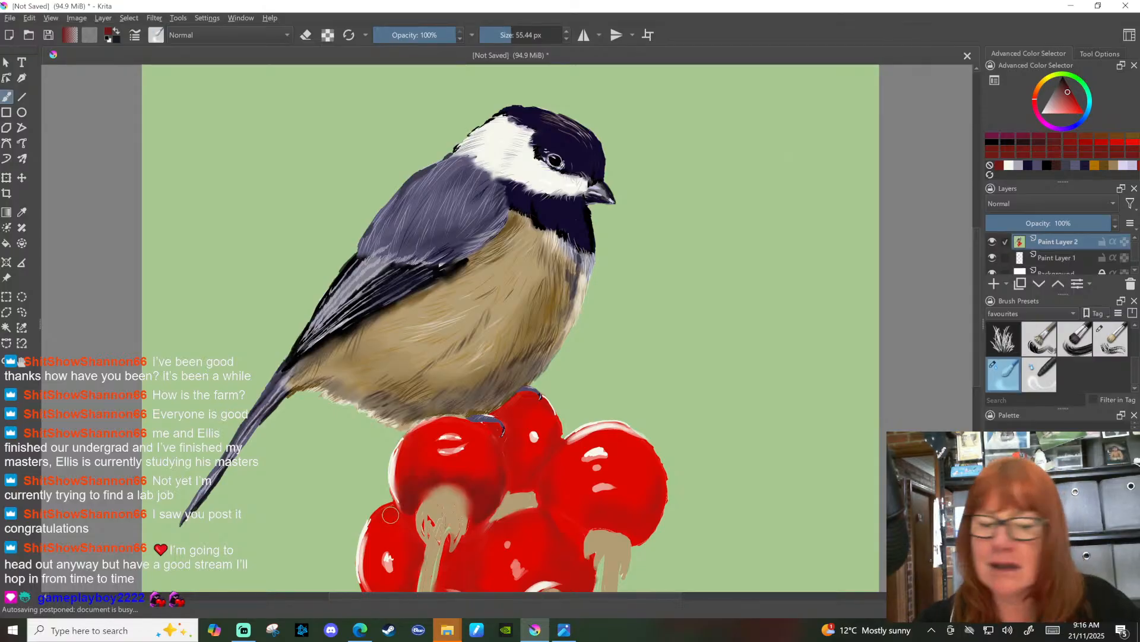
key(slash)
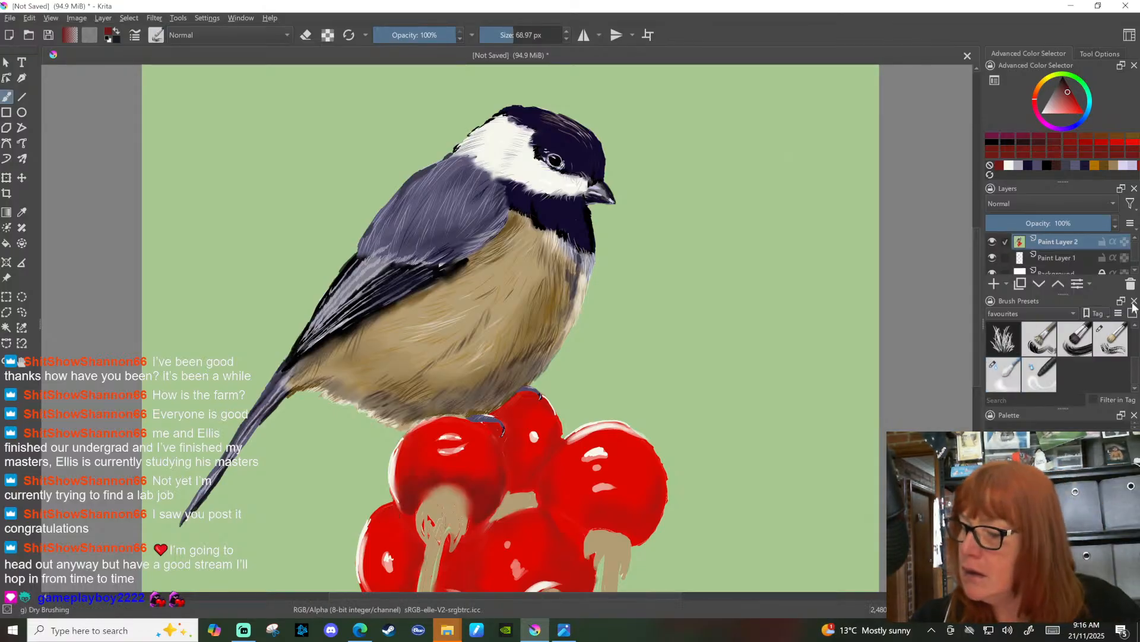
scroll(1110, 356, up, 3)
click(1111, 339)
mouse_move(506, 456)
mouse_down()
mouse_move(538, 429)
mouse_move(514, 460)
mouse_move(500, 439)
mouse_move(515, 446)
mouse_move(514, 482)
mouse_move(554, 440)
mouse_move(517, 486)
mouse_up()
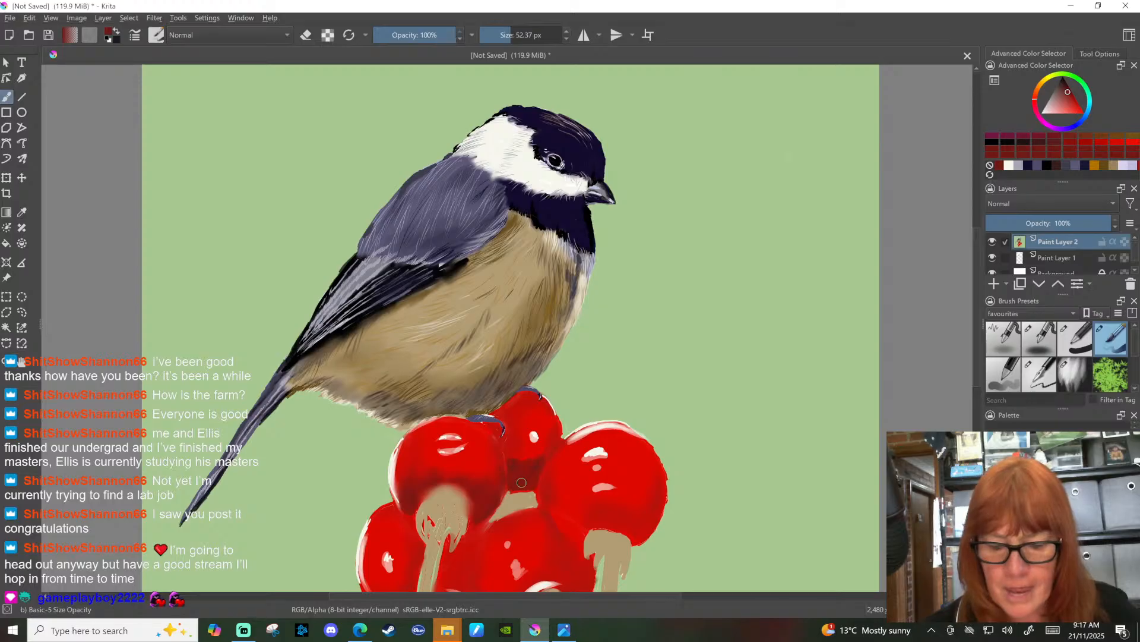
key(slash)
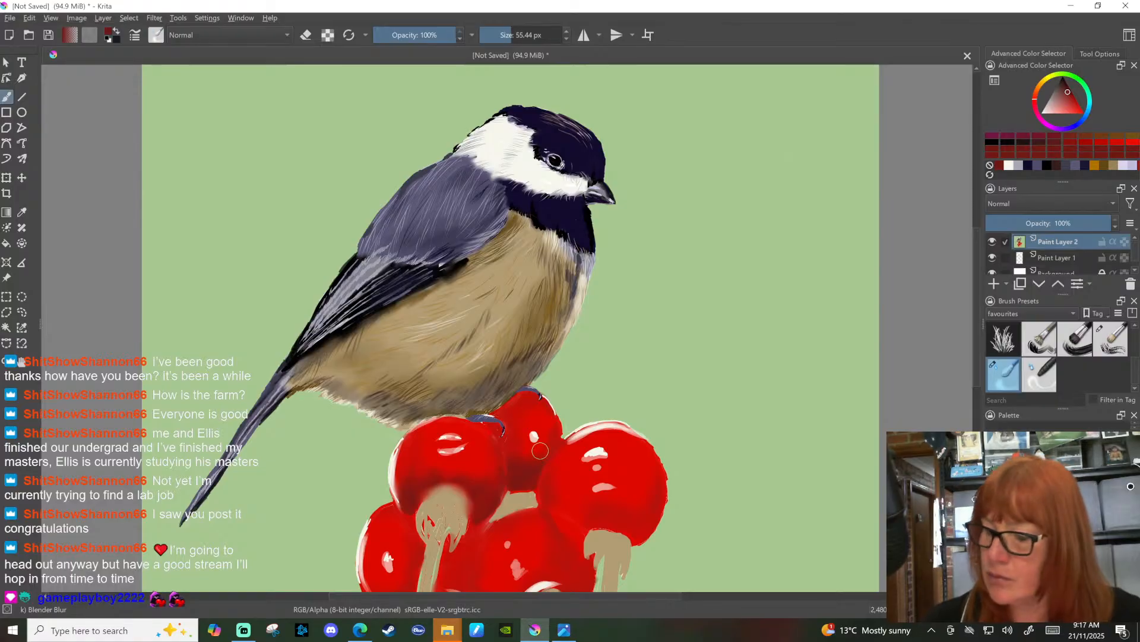
Step: Shade the underside of the large berry beside the foot in dark red with Basic-5 Size Opacity at 52.37 px, and blend it with Blender Blur
click(1124, 335)
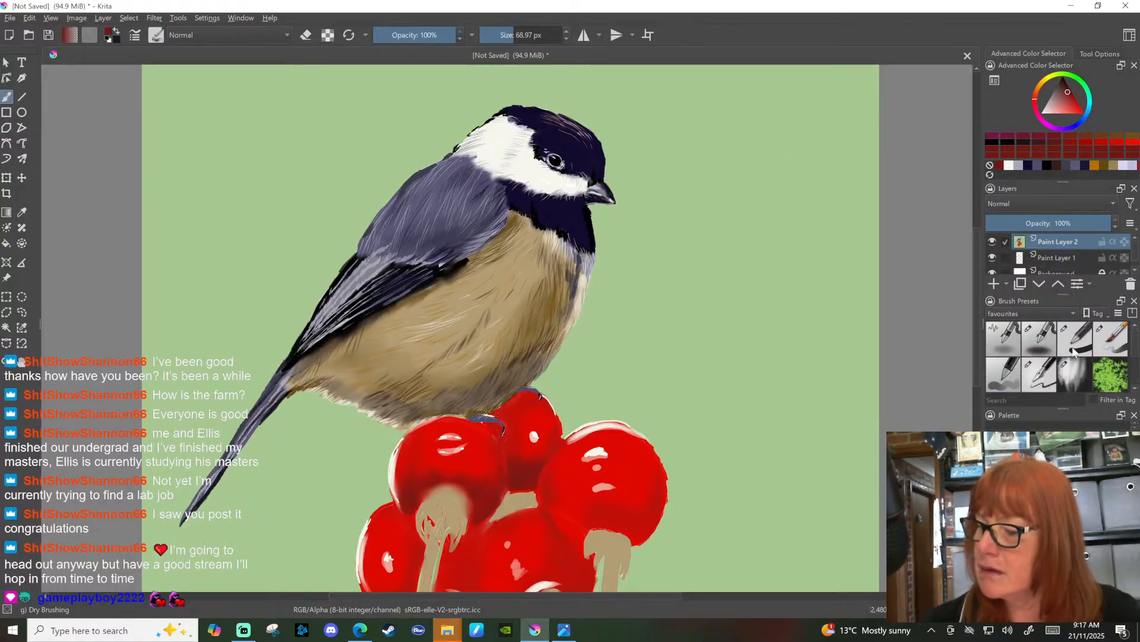
click(1039, 339)
click(1110, 347)
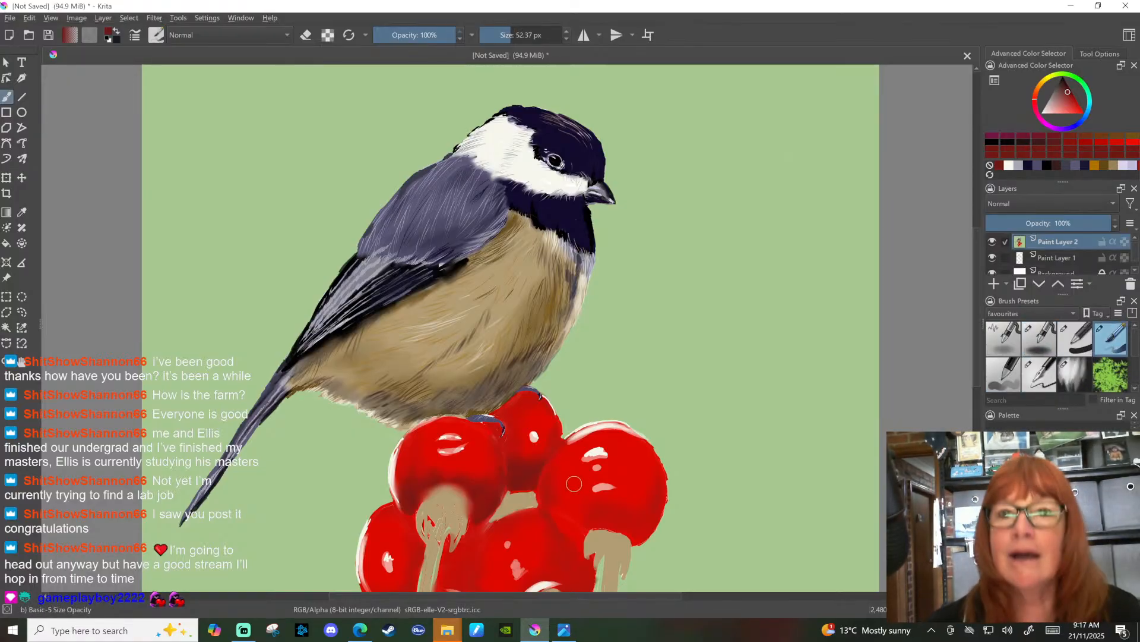
mouse_move(579, 523)
mouse_down()
mouse_move(551, 519)
mouse_move(579, 535)
mouse_move(582, 526)
mouse_up()
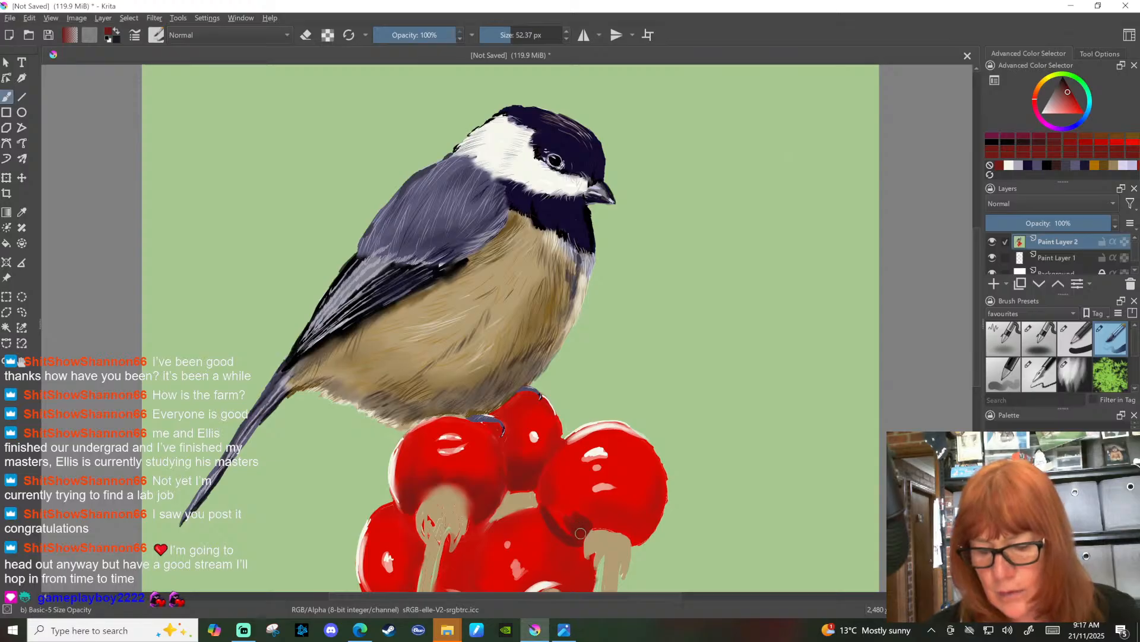
mouse_move(593, 523)
mouse_down()
mouse_move(641, 516)
mouse_move(631, 535)
mouse_move(648, 517)
mouse_up()
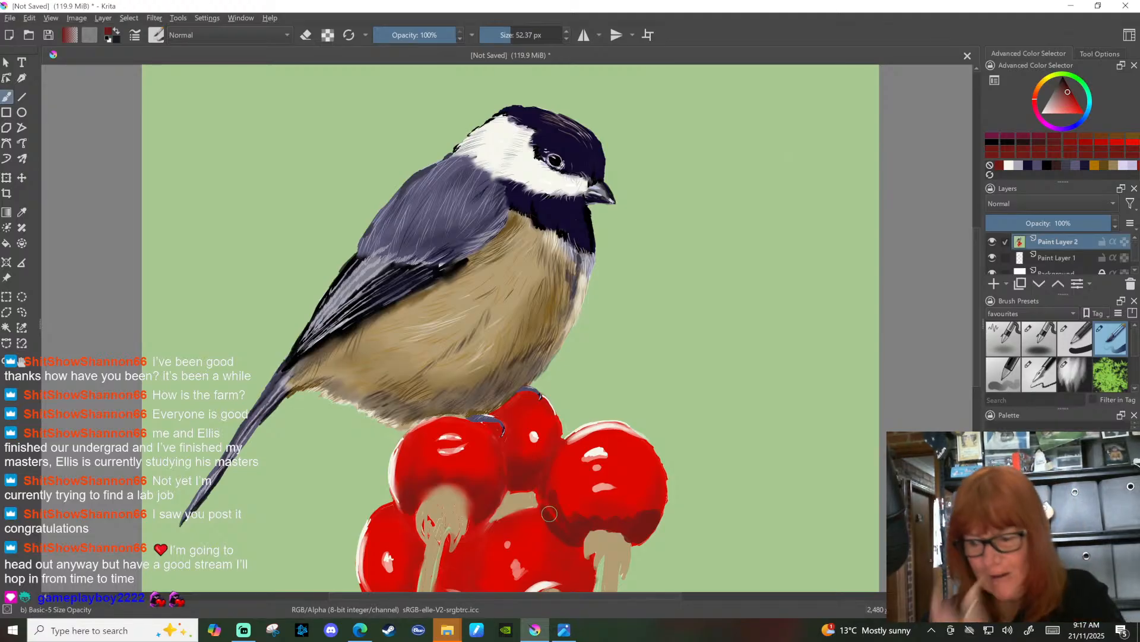
scroll(1008, 369, down, 2)
click(1005, 376)
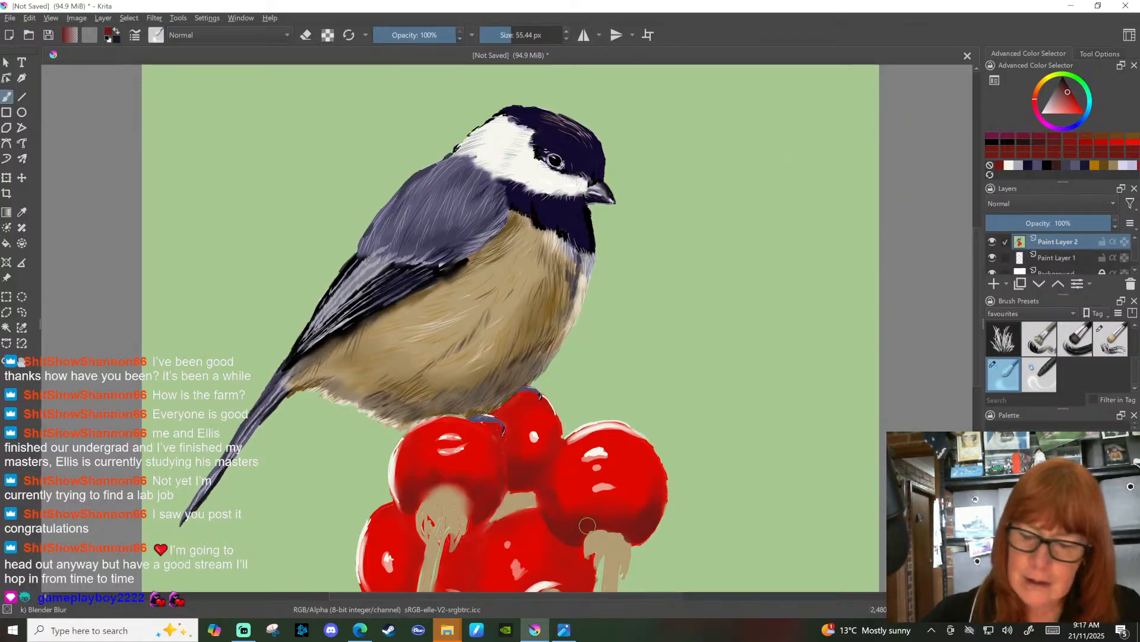
Step: Shade the edges of the central berry in dark red with Basic-5 Size Opacity at 52.37 px, and soften them with Blender Blur at 55.44 px
scroll(1109, 349, up, 3)
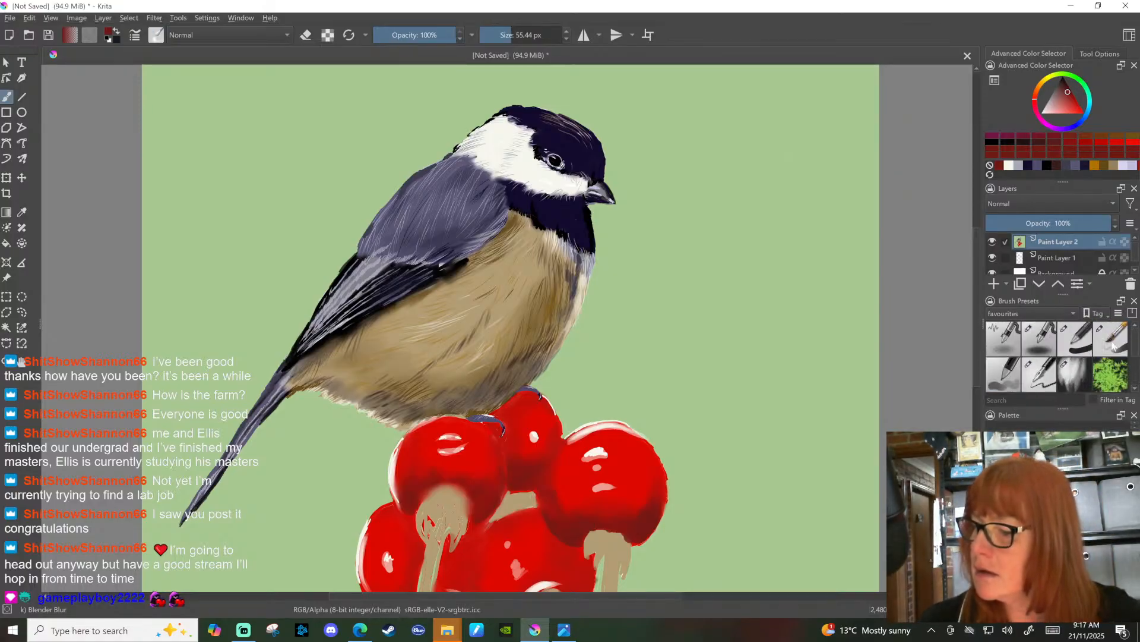
click(1103, 346)
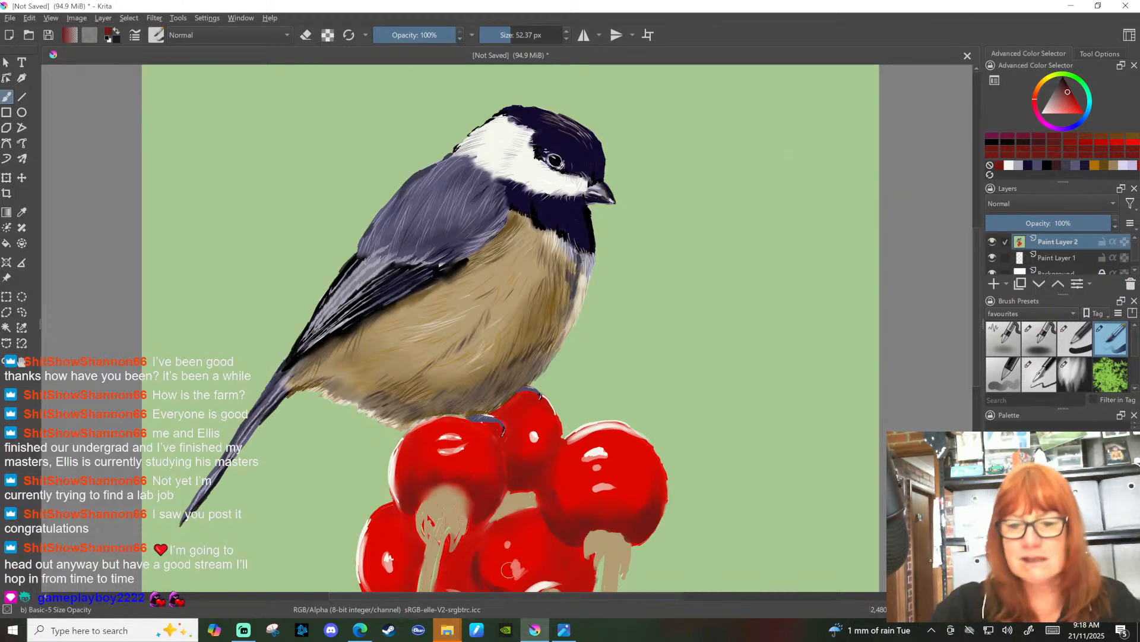
key(minus)
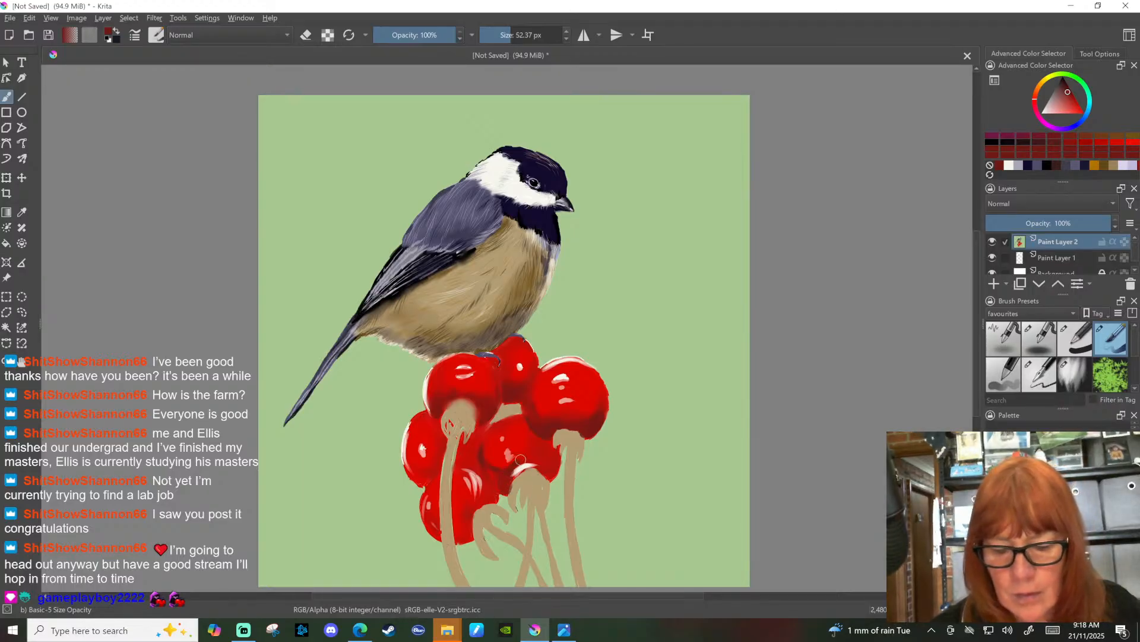
drag(517, 477, 515, 484)
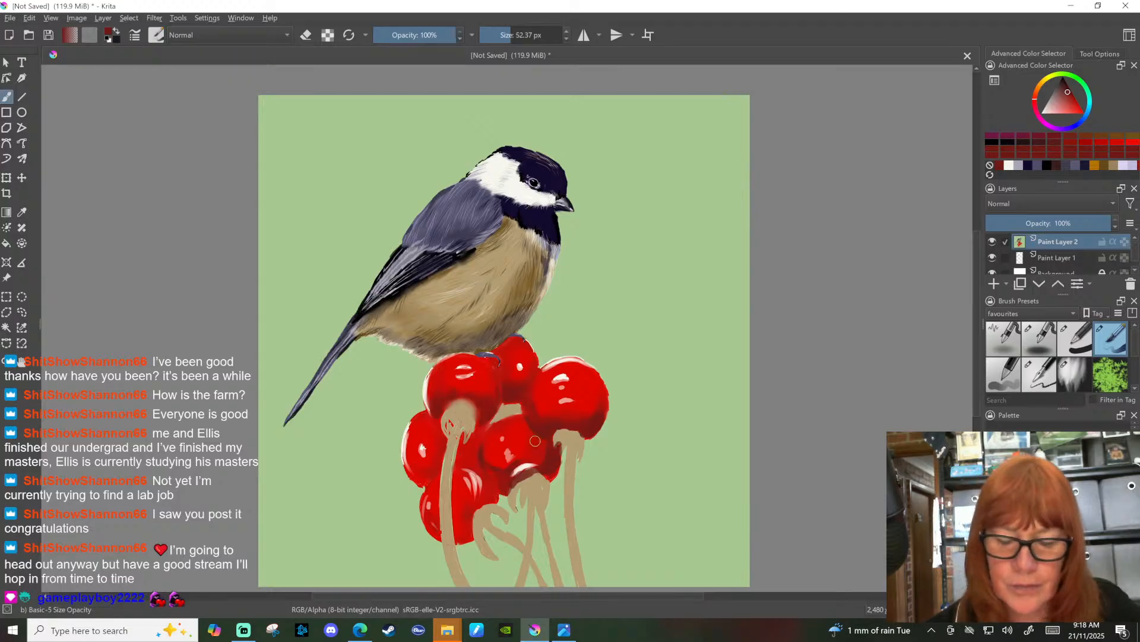
scroll(1117, 356, down, 2)
scroll(1127, 350, up, 2)
scroll(1123, 368, down, 1)
click(1117, 384)
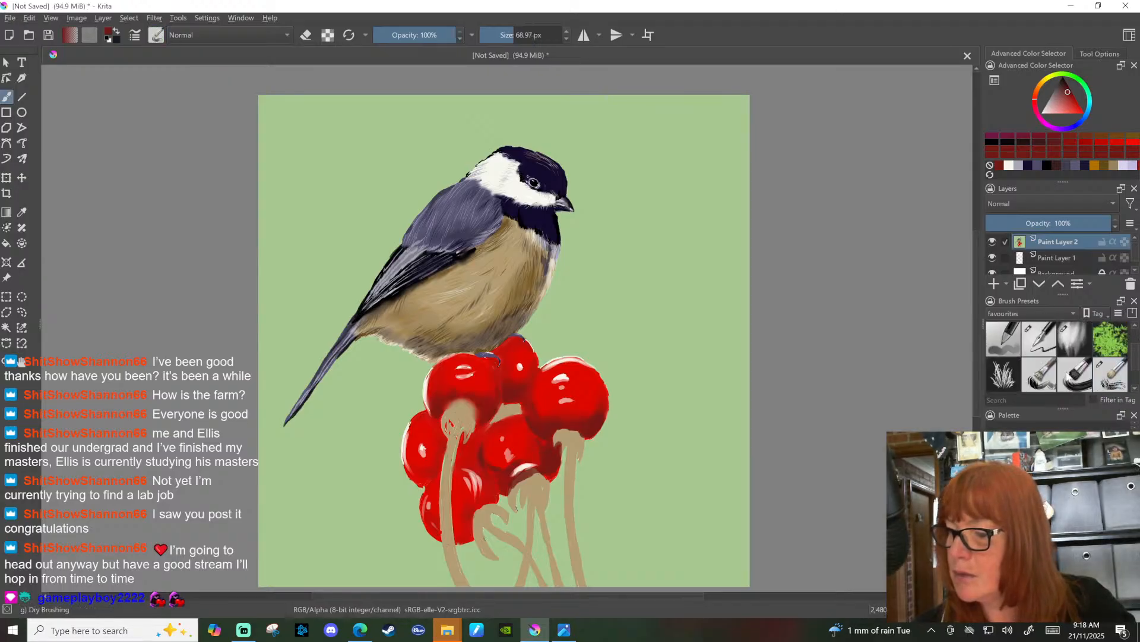
scroll(1059, 373, down, 1)
click(1004, 374)
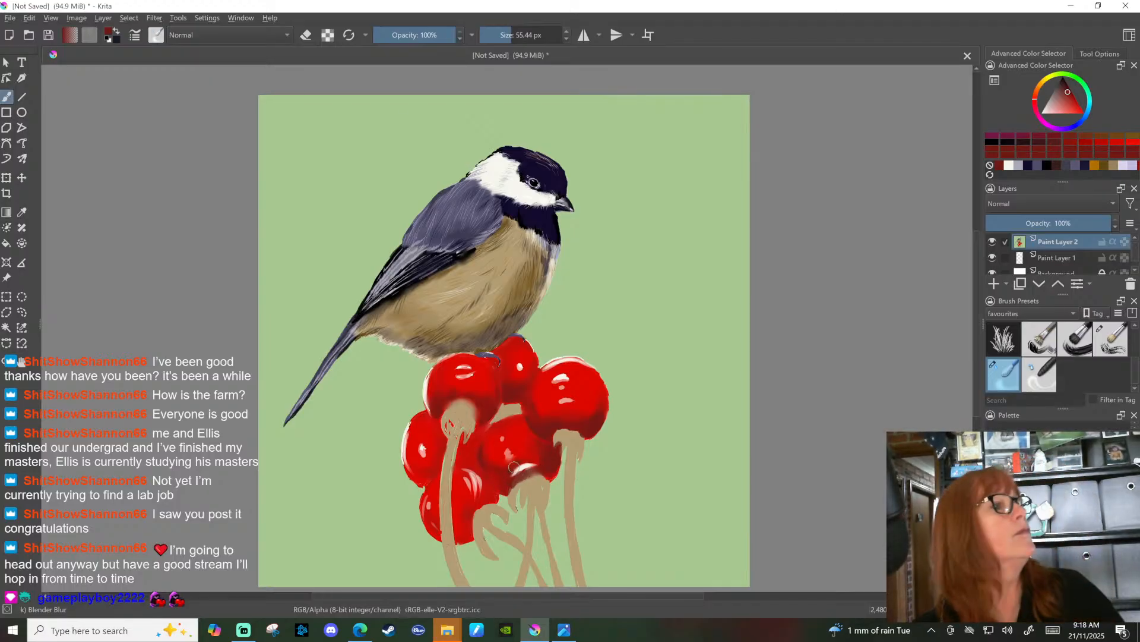
Step: Darken the lower-left berries and the gaps around the central berry in dark red with Basic-5 Size Opacity, and blend with Blender Blur
scroll(1049, 356, up, 2)
click(1110, 339)
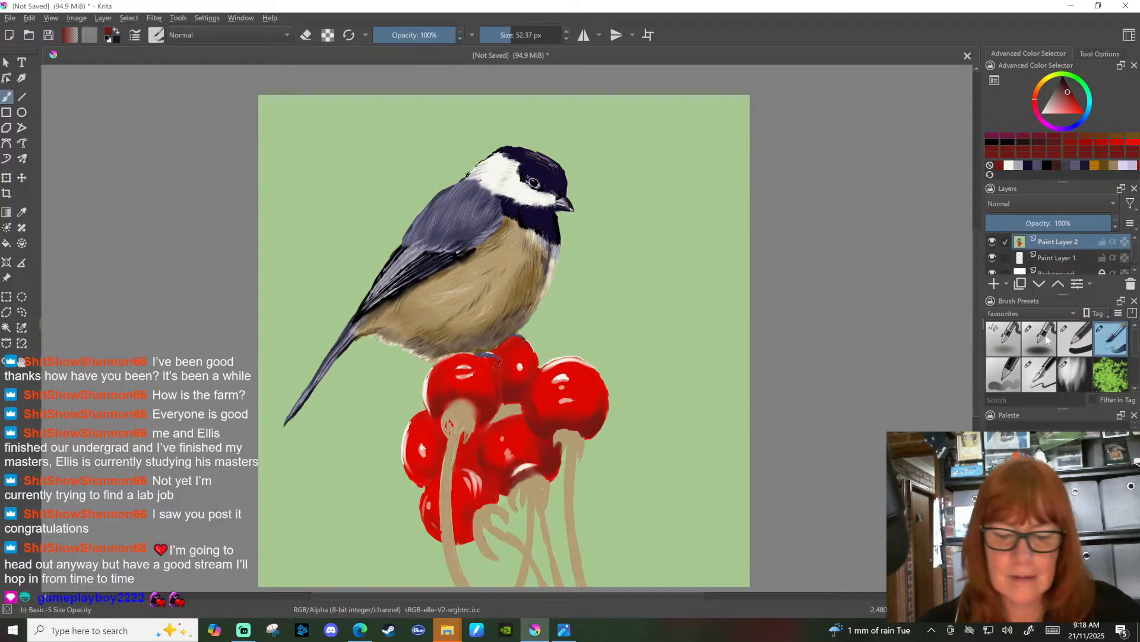
mouse_move(1047, 340)
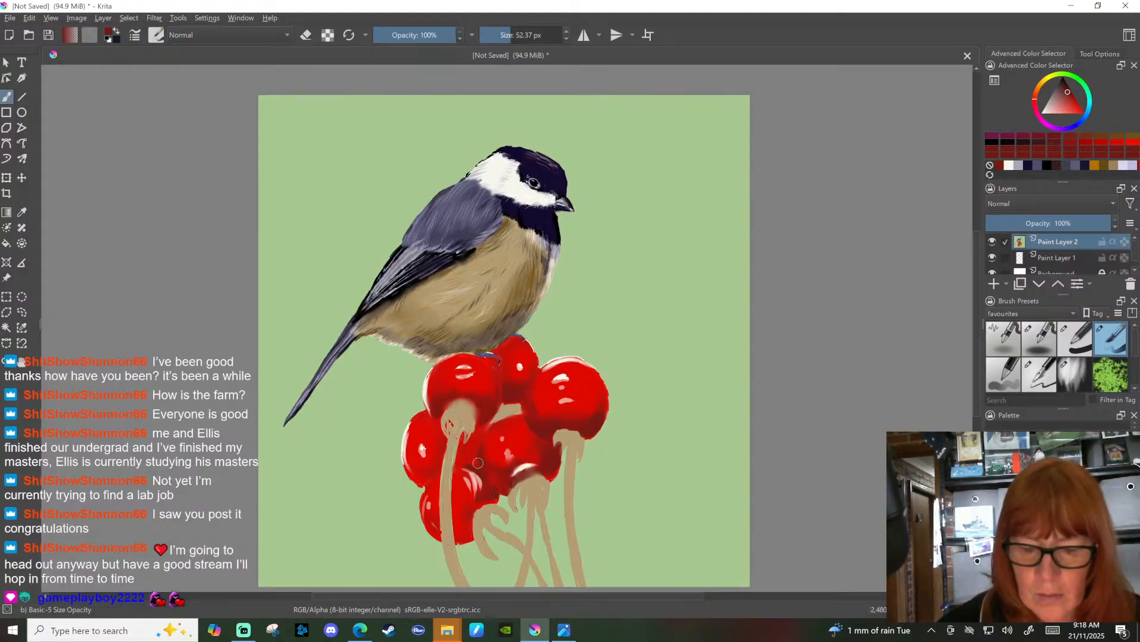
click(482, 429)
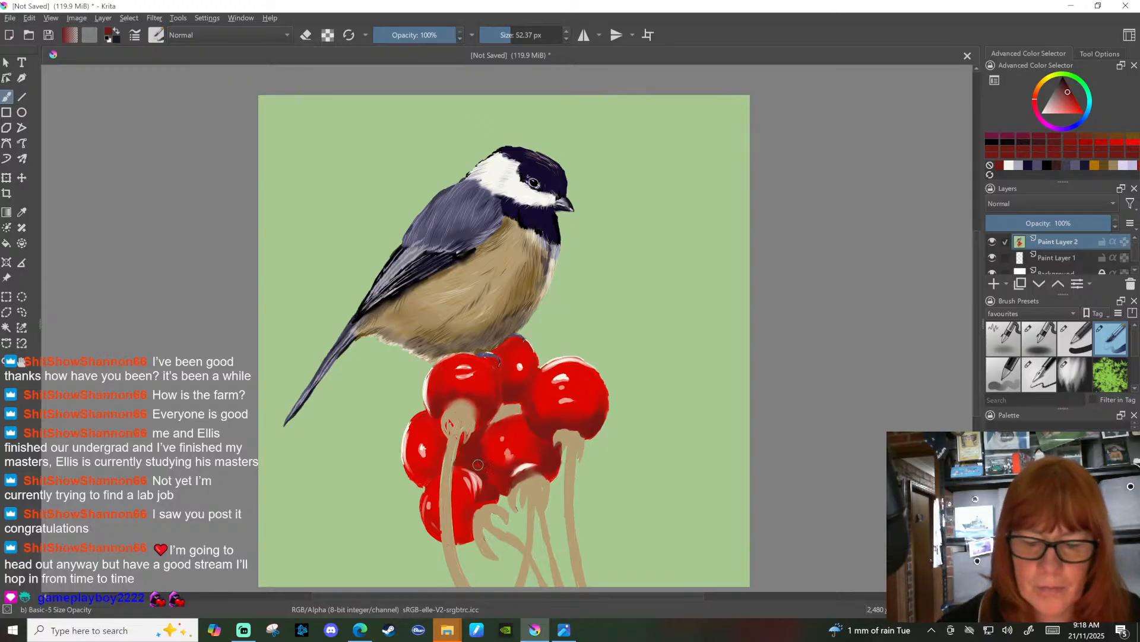
mouse_move(502, 404)
mouse_down()
mouse_move(514, 409)
mouse_move(491, 420)
mouse_up()
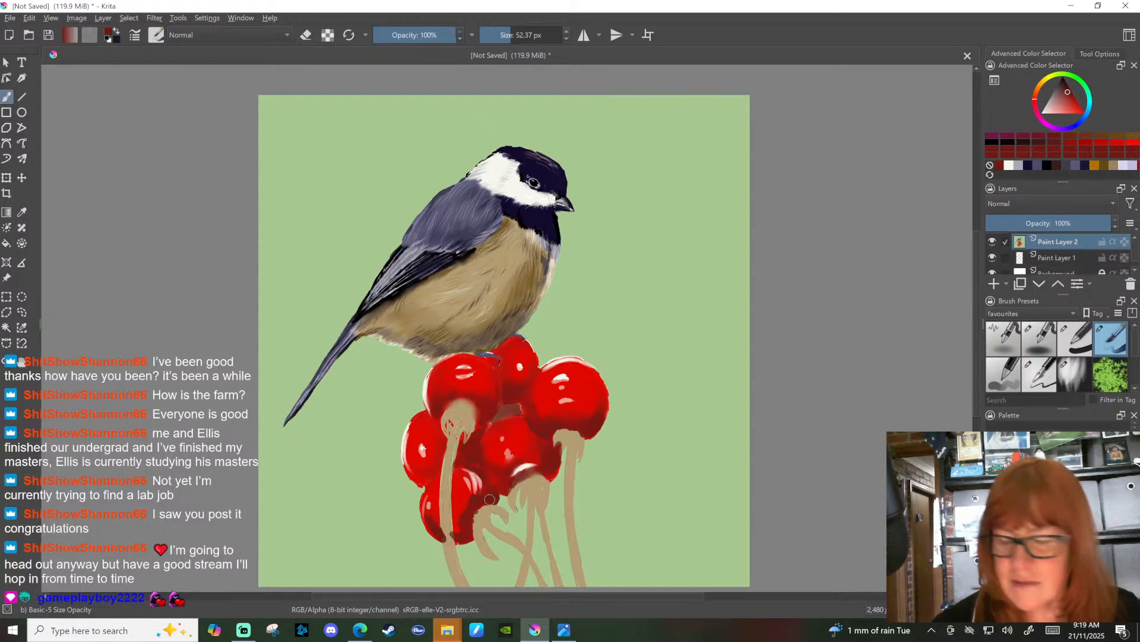
key(slash)
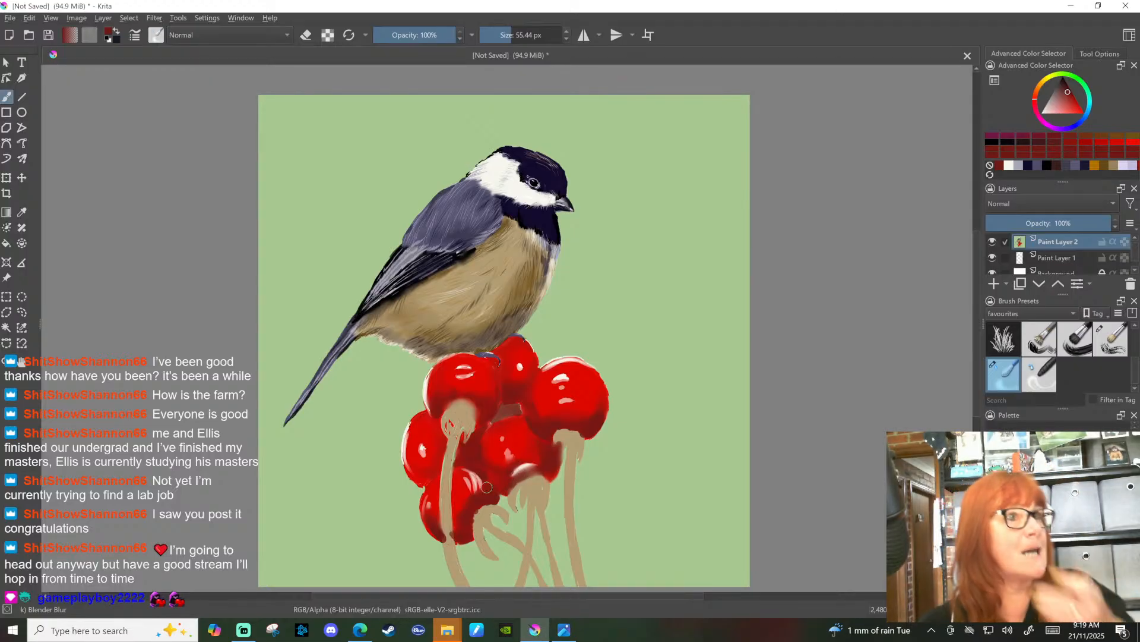
Step: Fill the gaps between the berries in near-black with Basic-1 at 33.94 px, and define the berries' lower edges at 6.55 px
scroll(1133, 372, up, 2)
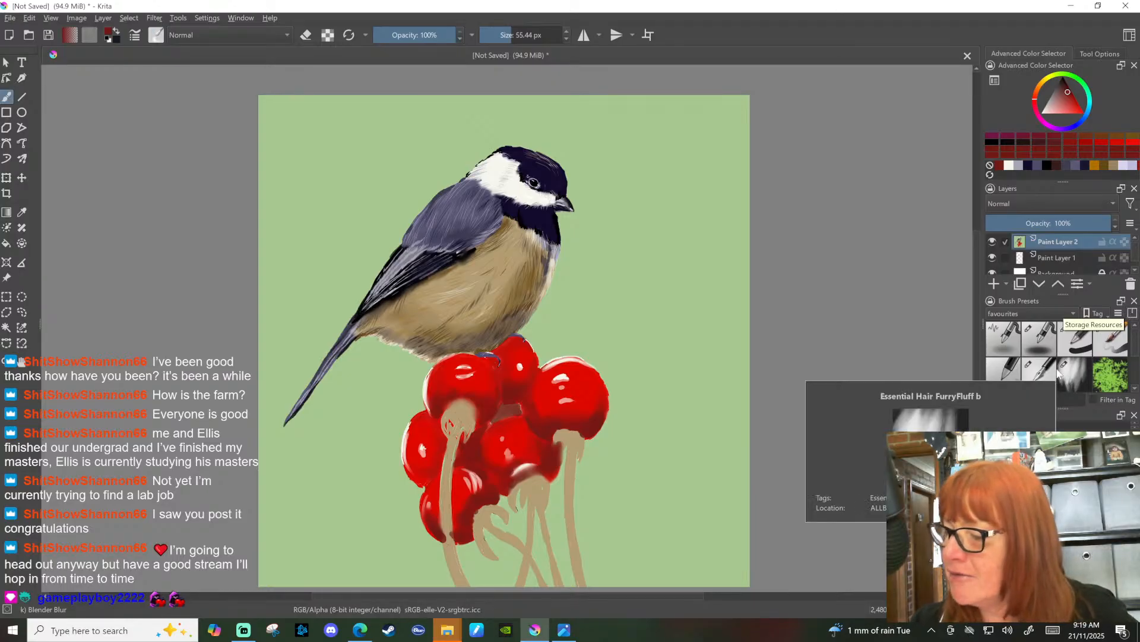
click(1087, 338)
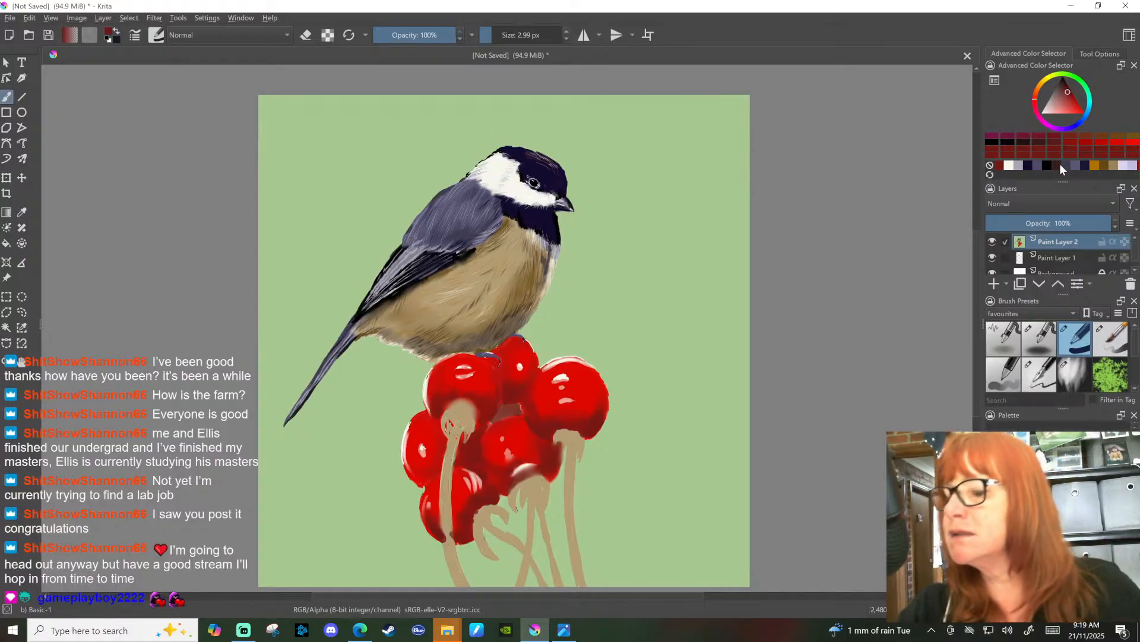
drag(1064, 89, 1062, 82)
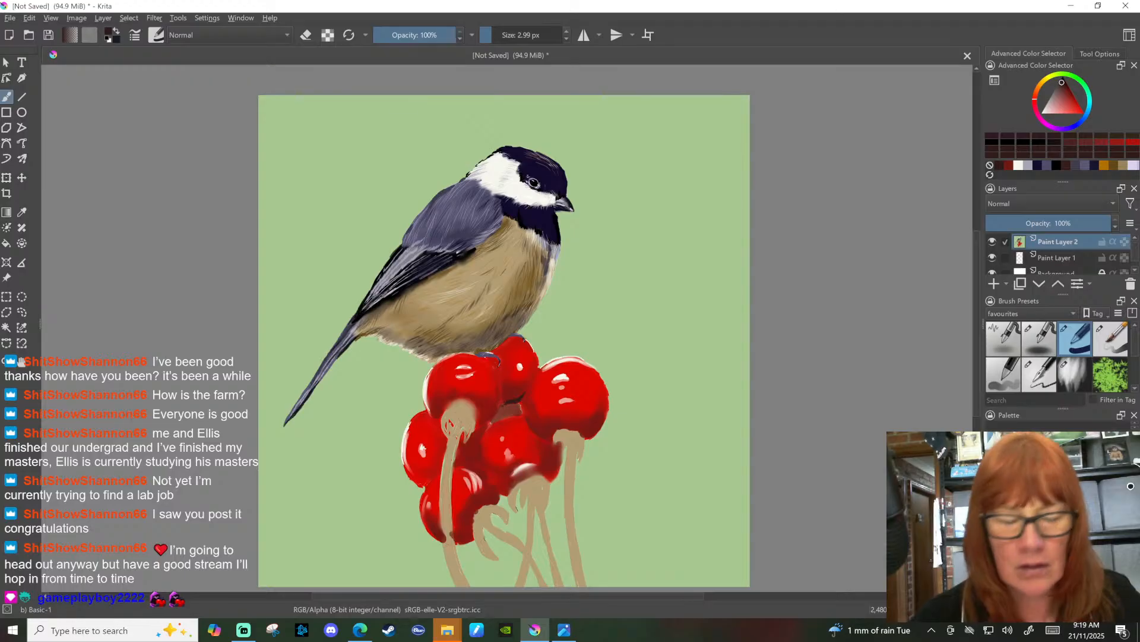
click(506, 35)
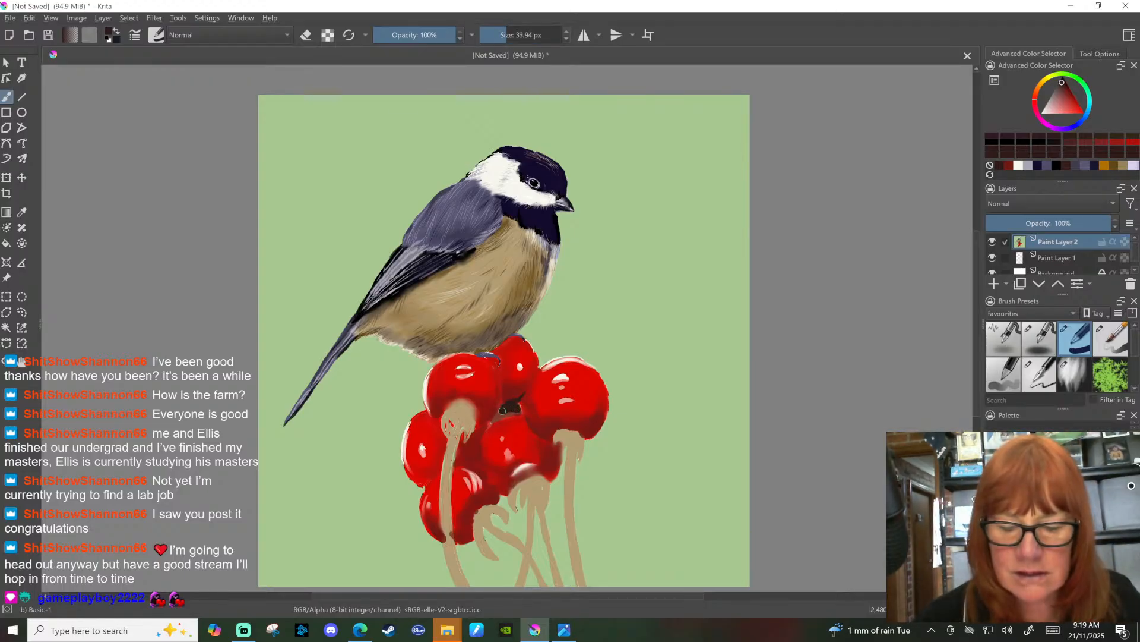
click(499, 36)
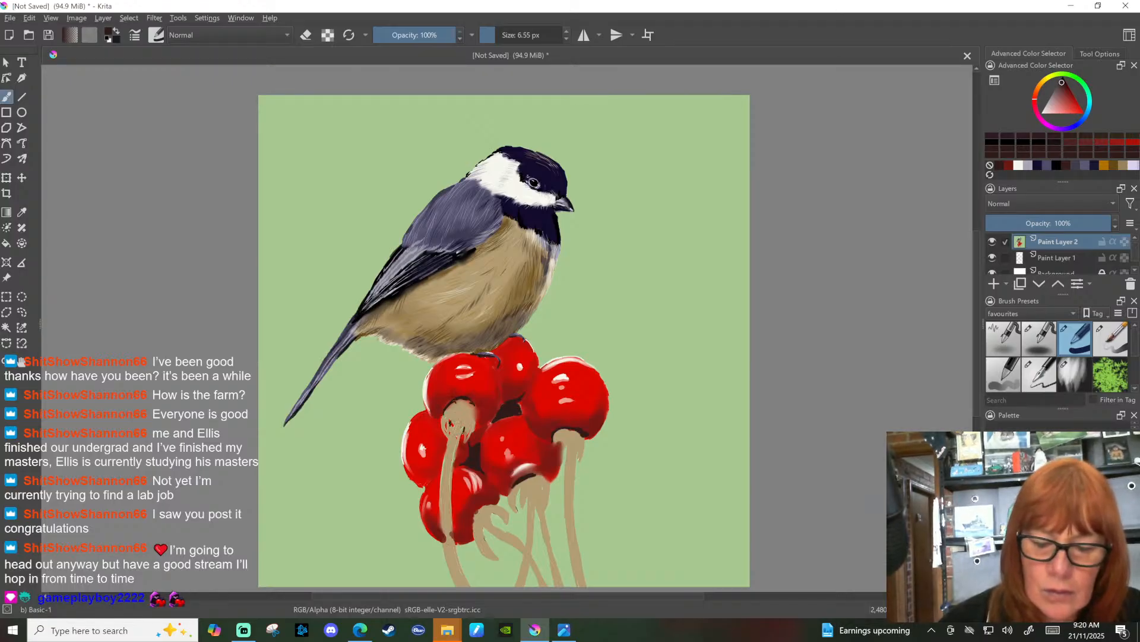
drag(433, 476, 428, 482)
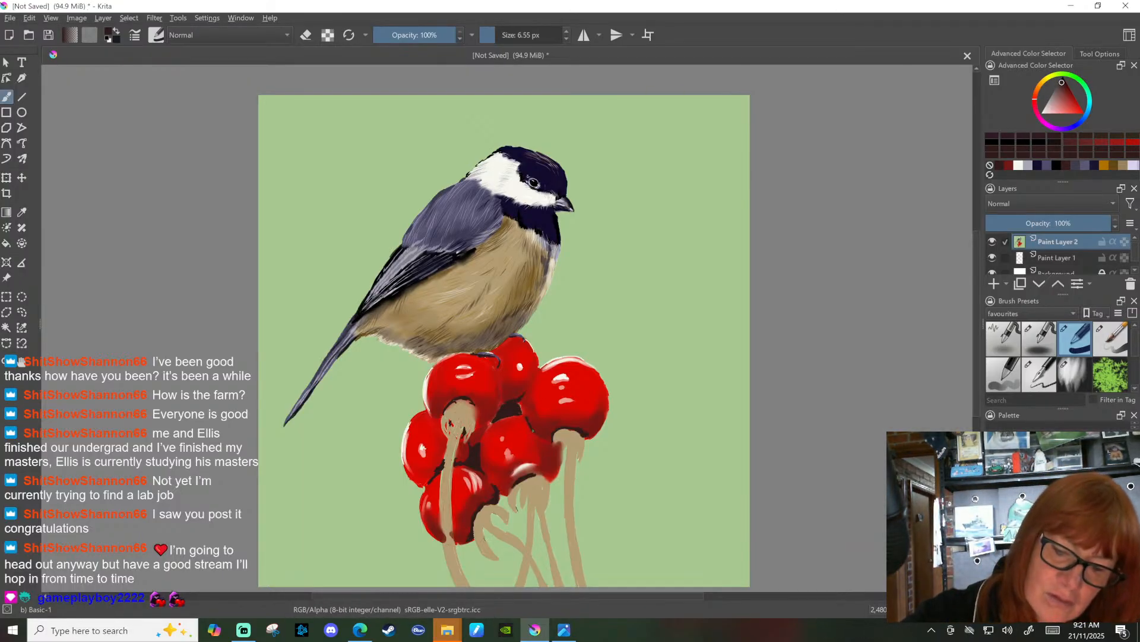
drag(552, 440, 546, 428)
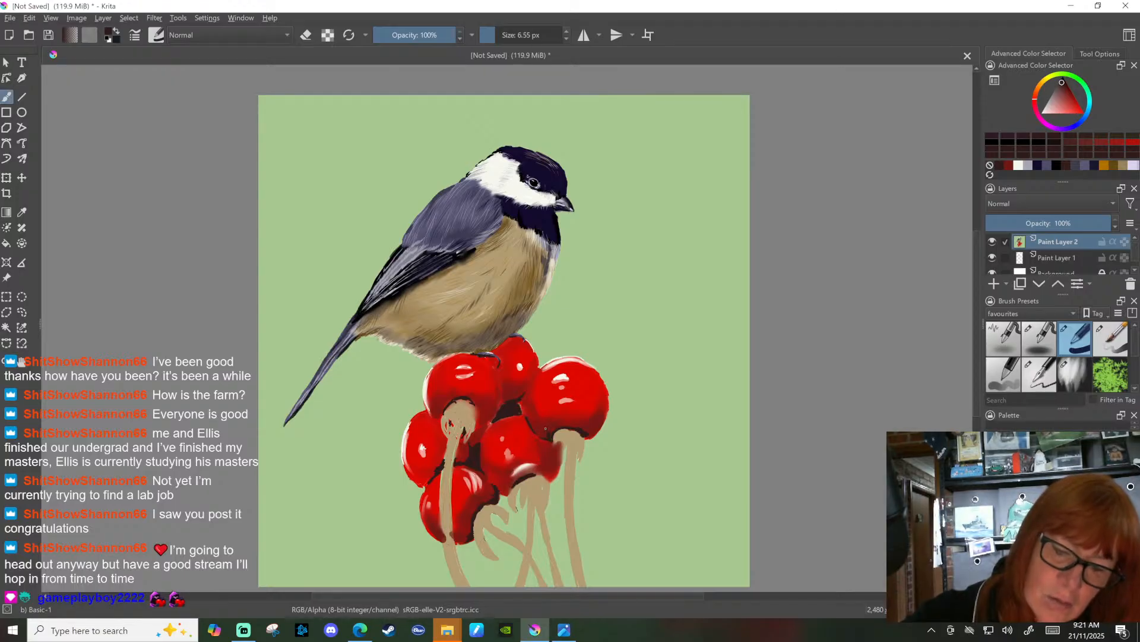
Step: Blend the near-black edges into the berries with Blender Blur, using sizes 55.44 px, 10.06 px and 38.67 px
scroll(1129, 348, down, 1)
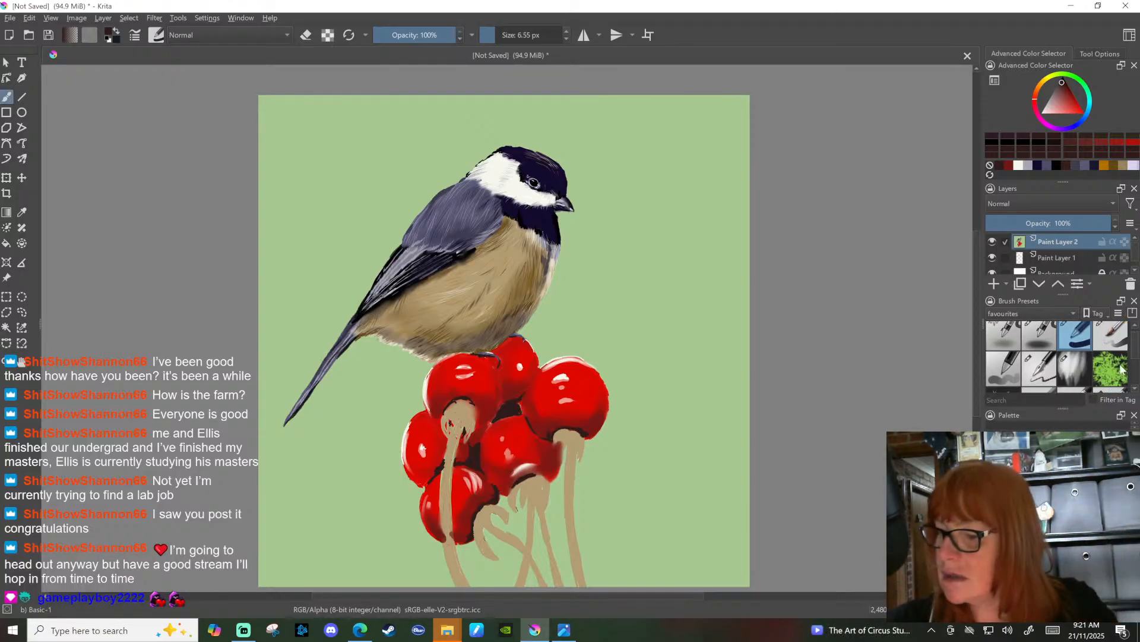
click(1128, 347)
scroll(1110, 365, down, 1)
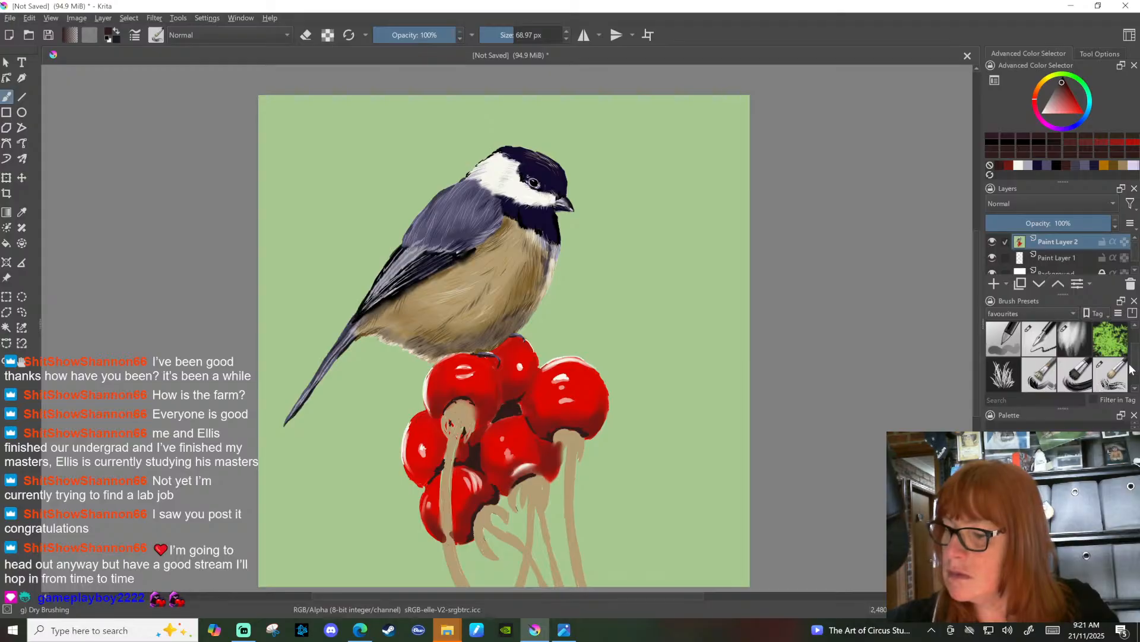
scroll(1130, 369, down, 1)
click(1004, 373)
mouse_move(582, 422)
mouse_down()
mouse_move(544, 439)
mouse_move(537, 429)
mouse_up()
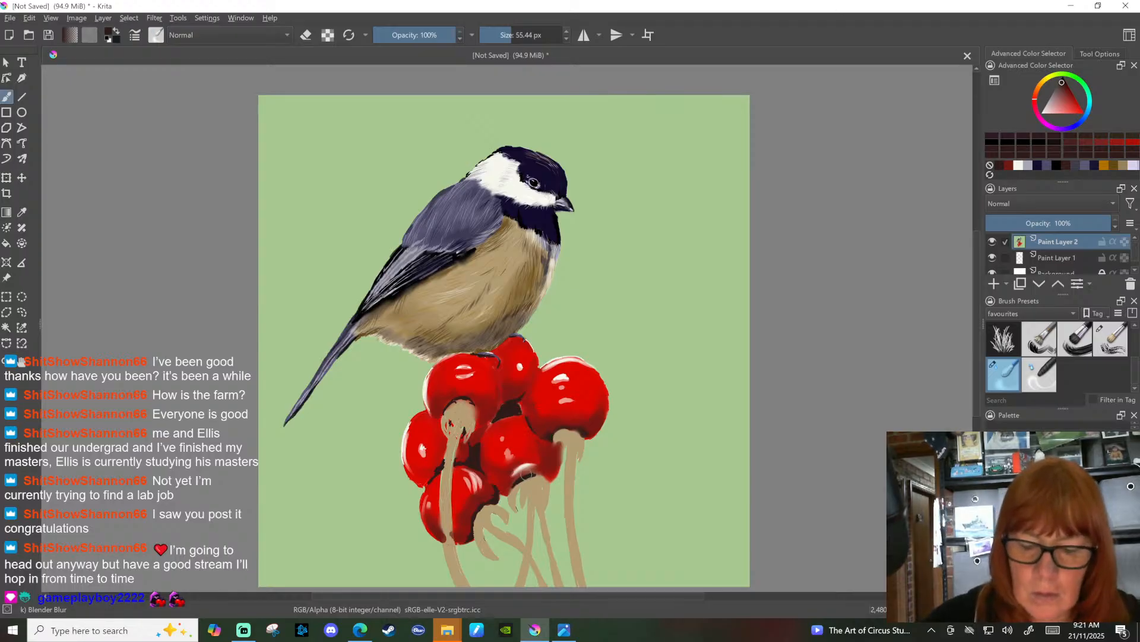
click(496, 34)
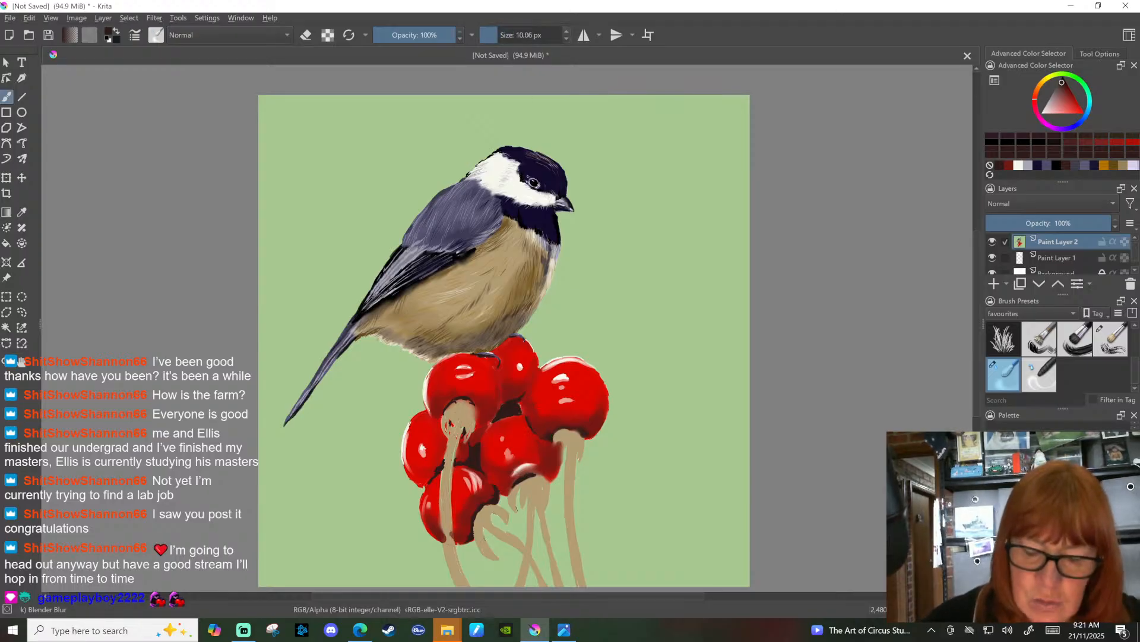
click(517, 35)
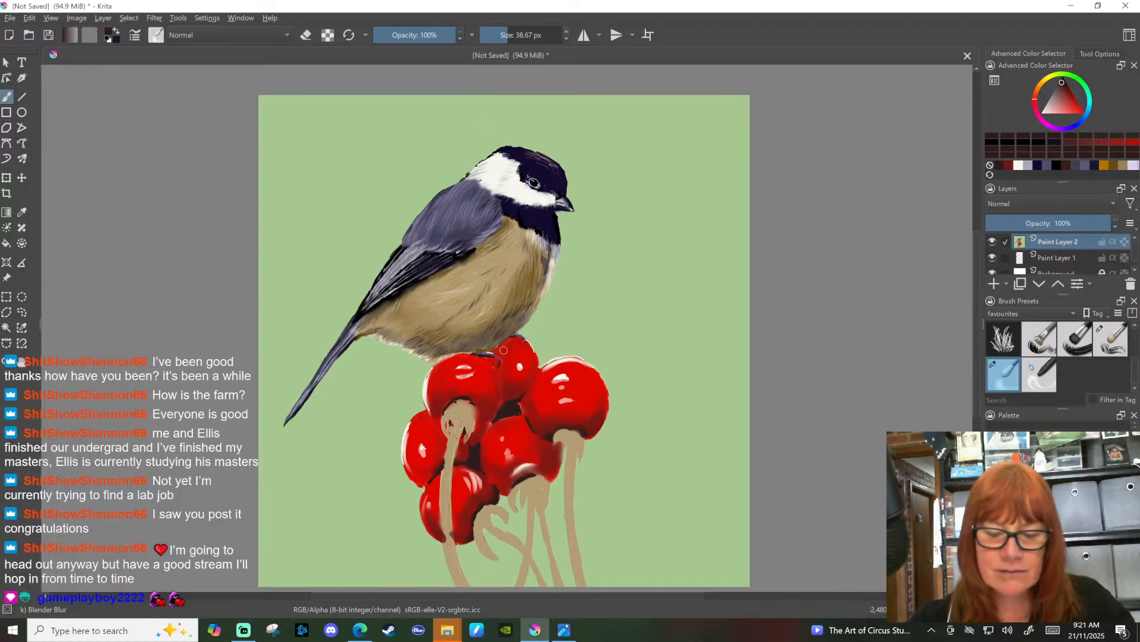
Step: Paint the stems and sepals of the large right berry and the central berry in dark green with Basic-5 Size Opacity at 52.37 px
drag(1084, 89, 1071, 94)
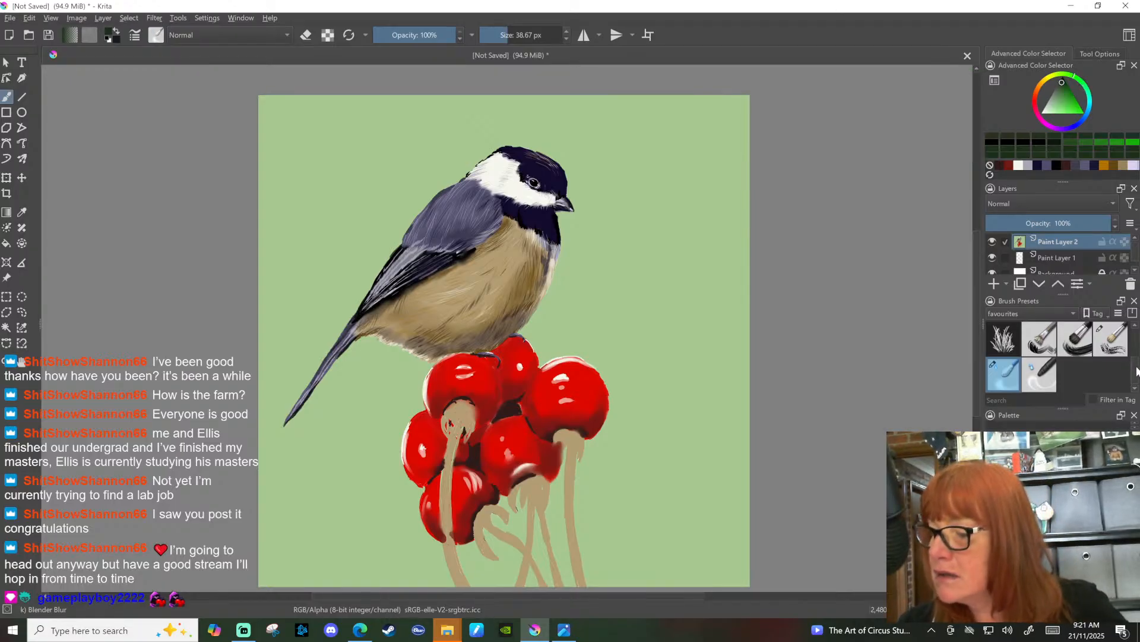
scroll(1109, 348, up, 3)
click(1110, 338)
drag(543, 475, 522, 585)
drag(579, 434, 584, 468)
drag(575, 438, 570, 522)
drag(570, 476, 569, 531)
drag(570, 481, 571, 533)
mouse_move(569, 491)
mouse_down()
mouse_move(569, 541)
mouse_move(569, 525)
mouse_up()
drag(570, 528, 571, 554)
drag(569, 506, 570, 558)
drag(570, 508, 575, 551)
drag(570, 517, 581, 586)
drag(574, 554, 582, 586)
drag(538, 506, 556, 585)
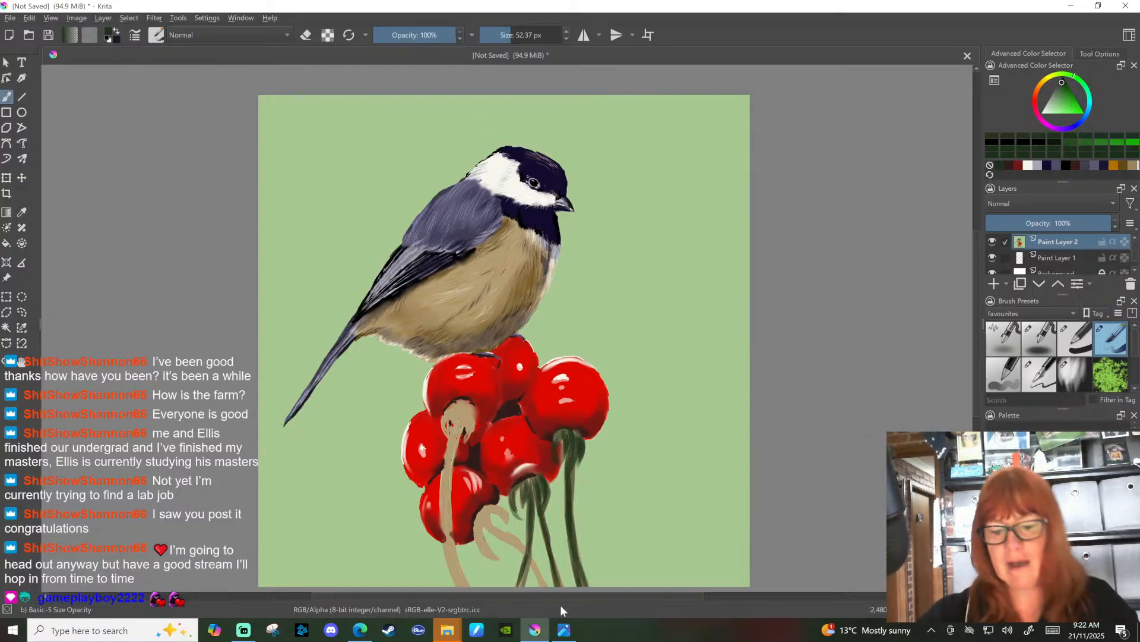
Step: Paint the curled sepals and crossing stem beside the lowest berry in the same dark green
mouse_move(483, 511)
mouse_down()
mouse_move(479, 550)
mouse_move(501, 559)
mouse_move(479, 546)
mouse_move(498, 549)
mouse_move(501, 512)
mouse_move(512, 536)
mouse_up()
drag(505, 529, 534, 585)
drag(481, 512, 548, 586)
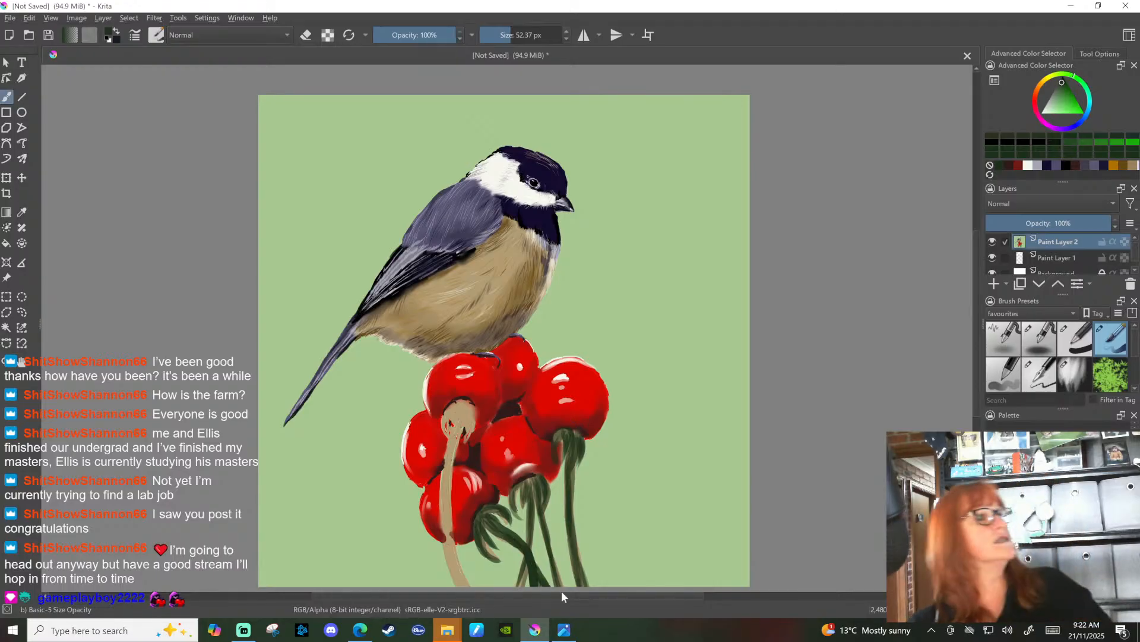
Step: Paint the upper-left berry's sepals and the full length of its stem in dark green with Basic-5 Size Opacity at 52.37 px
drag(509, 505, 525, 539)
mouse_move(444, 415)
mouse_down()
mouse_move(449, 441)
mouse_move(456, 423)
mouse_move(452, 437)
mouse_move(469, 429)
mouse_move(473, 439)
mouse_up()
drag(467, 401, 443, 499)
drag(450, 439, 449, 512)
drag(449, 462, 446, 531)
drag(446, 490, 460, 587)
mouse_move(454, 542)
mouse_down()
mouse_move(446, 580)
mouse_move(468, 587)
mouse_up()
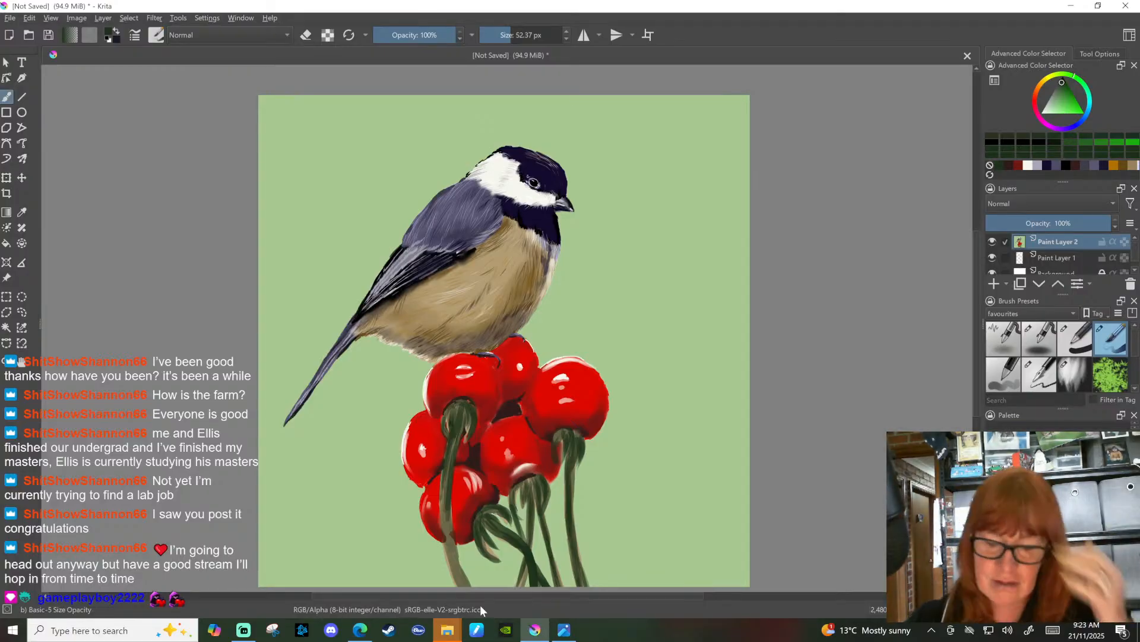
Step: Shade the upper-left berry's sepals and long stem in a darker green with Ink-4 Pen Rough at 36.25 px
click(1041, 375)
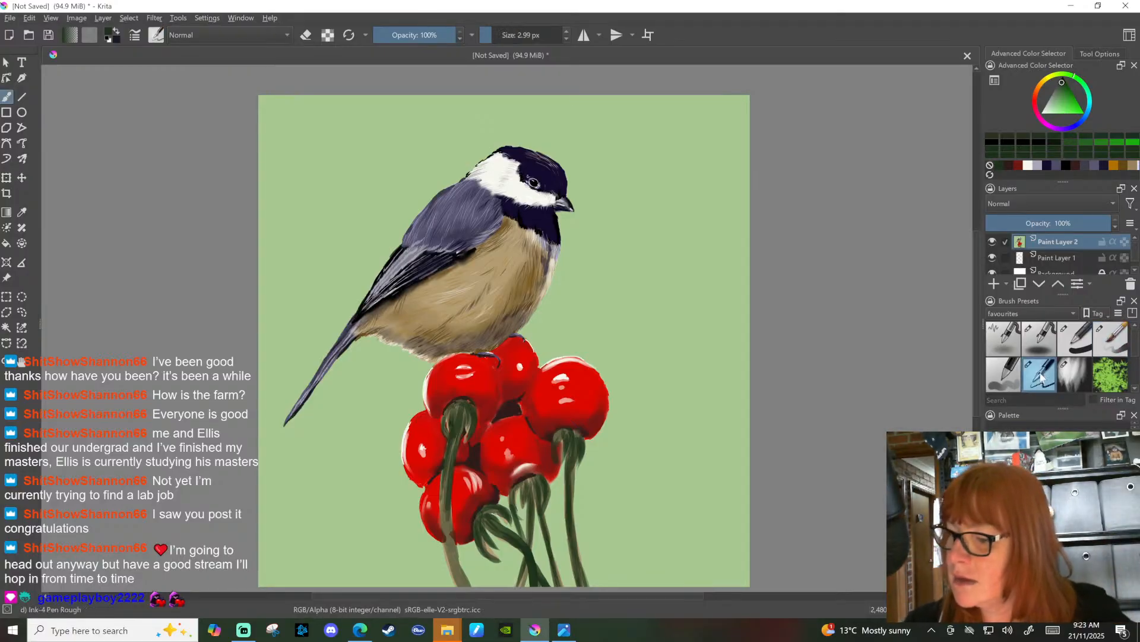
click(496, 36)
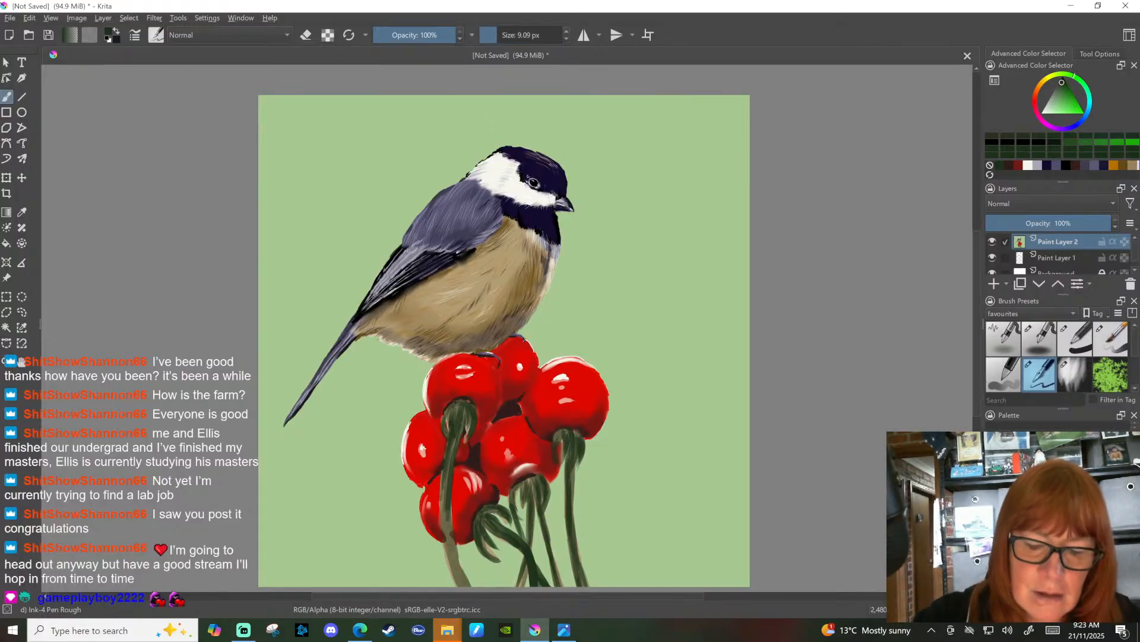
click(1063, 81)
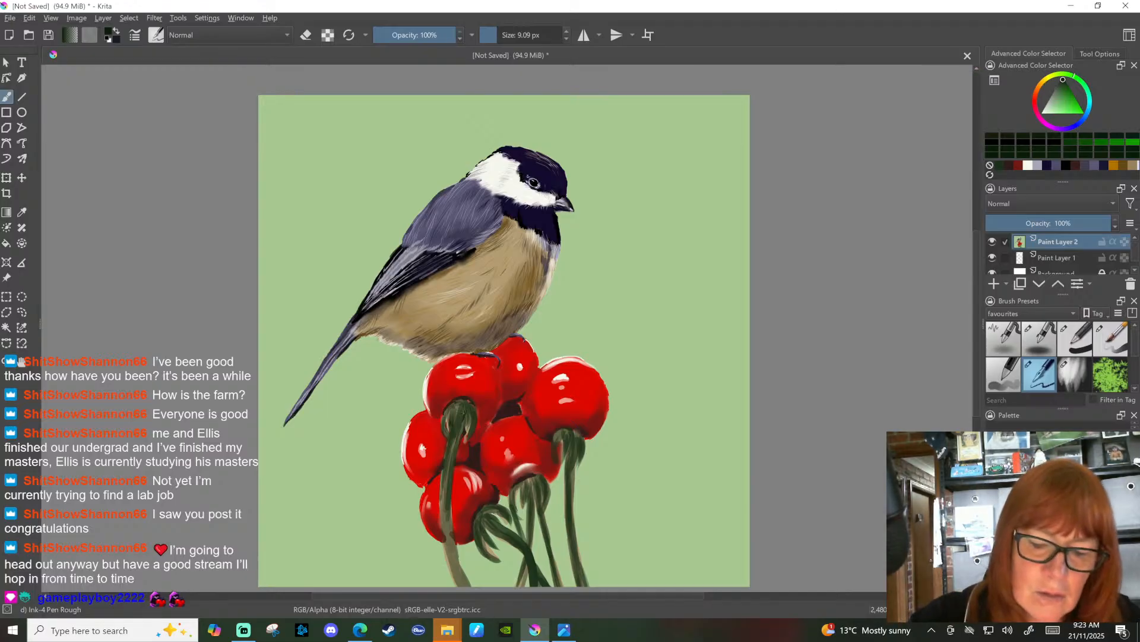
click(501, 35)
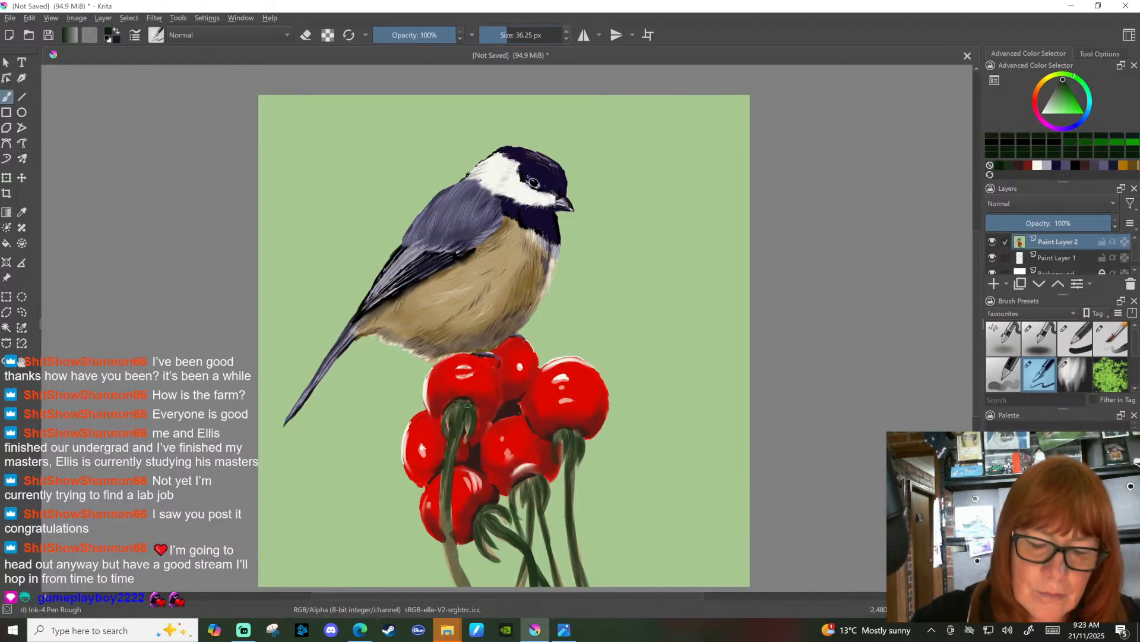
mouse_move(450, 429)
mouse_down()
mouse_move(447, 412)
mouse_move(461, 432)
mouse_up()
drag(451, 472, 455, 452)
drag(448, 512, 450, 497)
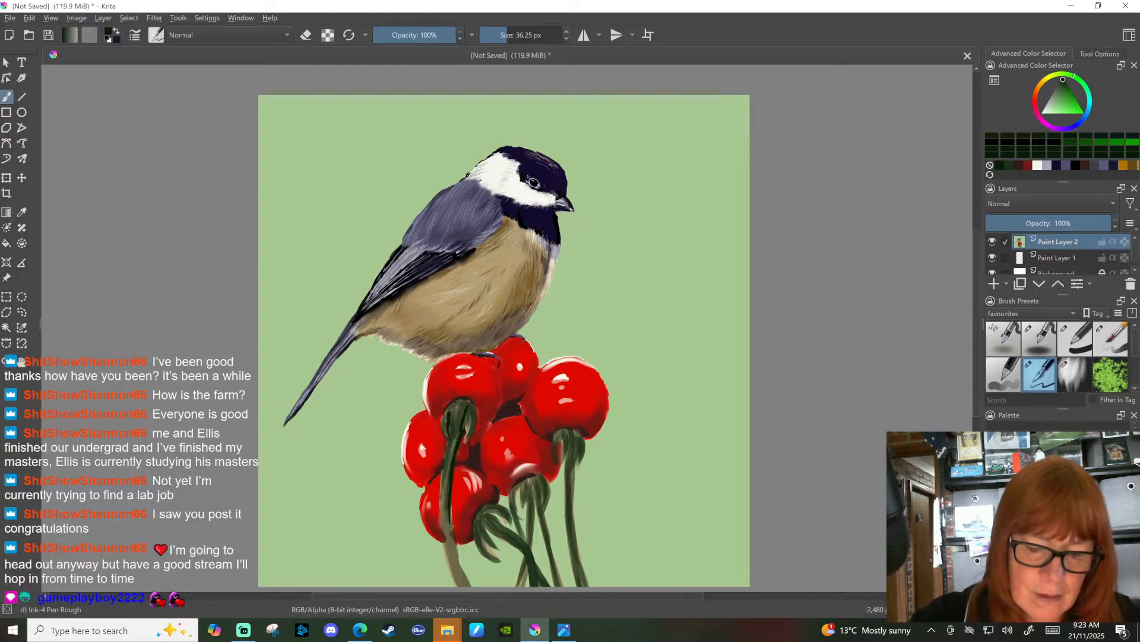
drag(453, 539, 449, 515)
mouse_move(457, 562)
mouse_down()
mouse_move(453, 539)
mouse_move(461, 572)
mouse_up()
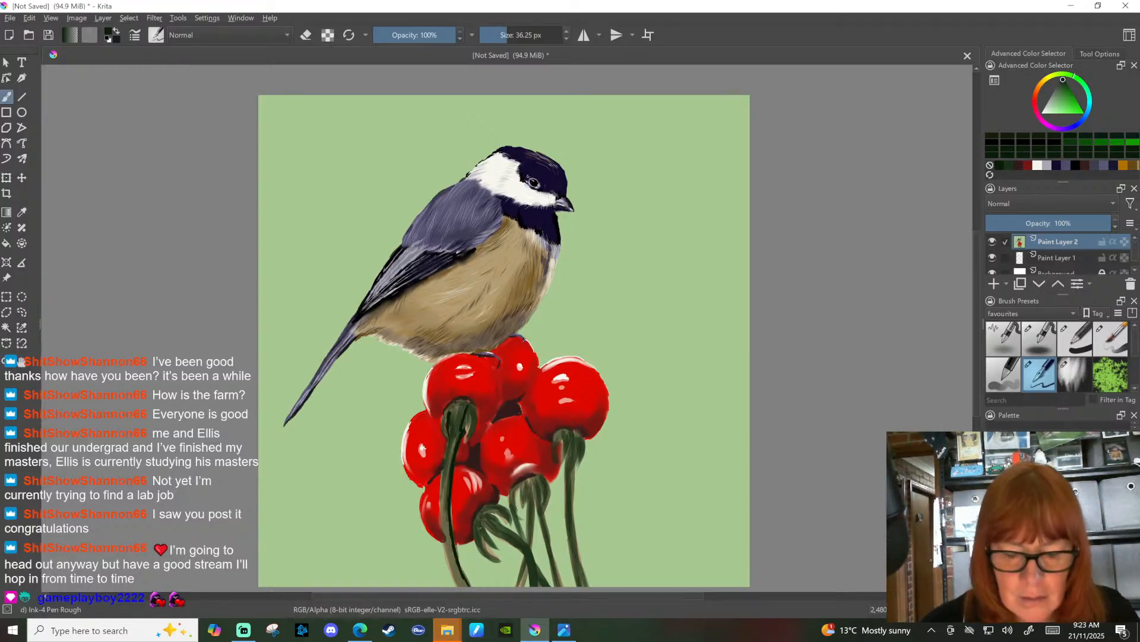
Step: Darken the sepals and stems of the lowest, central and large right berries with the same darker green
mouse_move(484, 514)
mouse_down()
mouse_move(509, 513)
mouse_move(493, 531)
mouse_move(540, 583)
mouse_up()
mouse_move(516, 486)
mouse_down()
mouse_move(516, 512)
mouse_move(538, 502)
mouse_up()
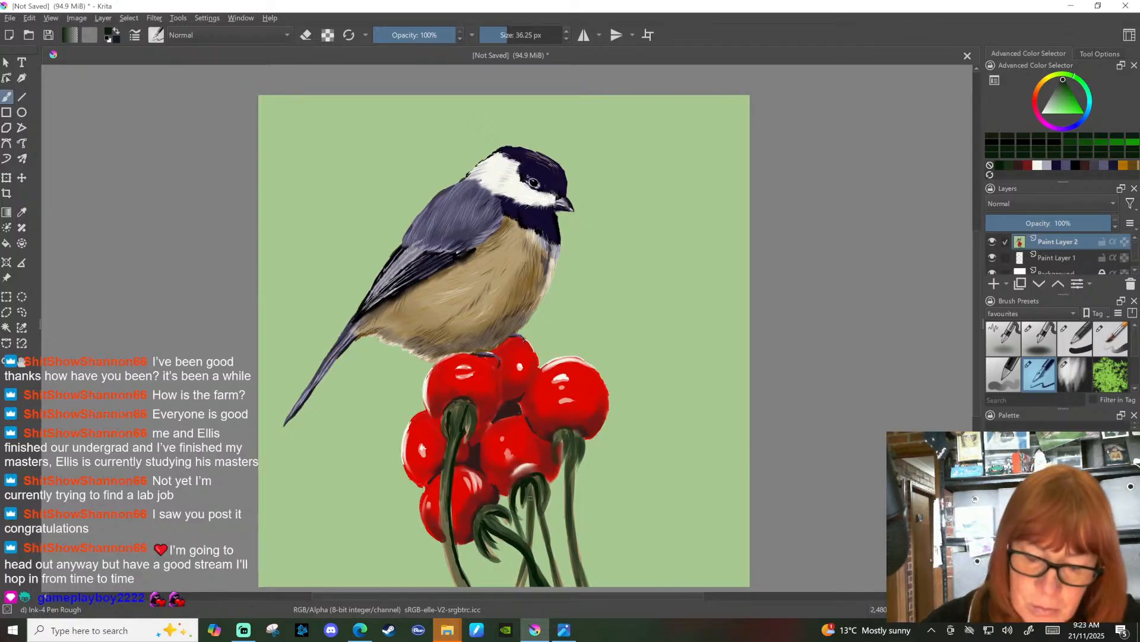
drag(530, 491, 527, 522)
drag(526, 562, 522, 588)
drag(537, 497, 550, 586)
drag(544, 479, 537, 494)
mouse_move(565, 432)
mouse_down()
mouse_move(565, 496)
mouse_move(577, 585)
mouse_up()
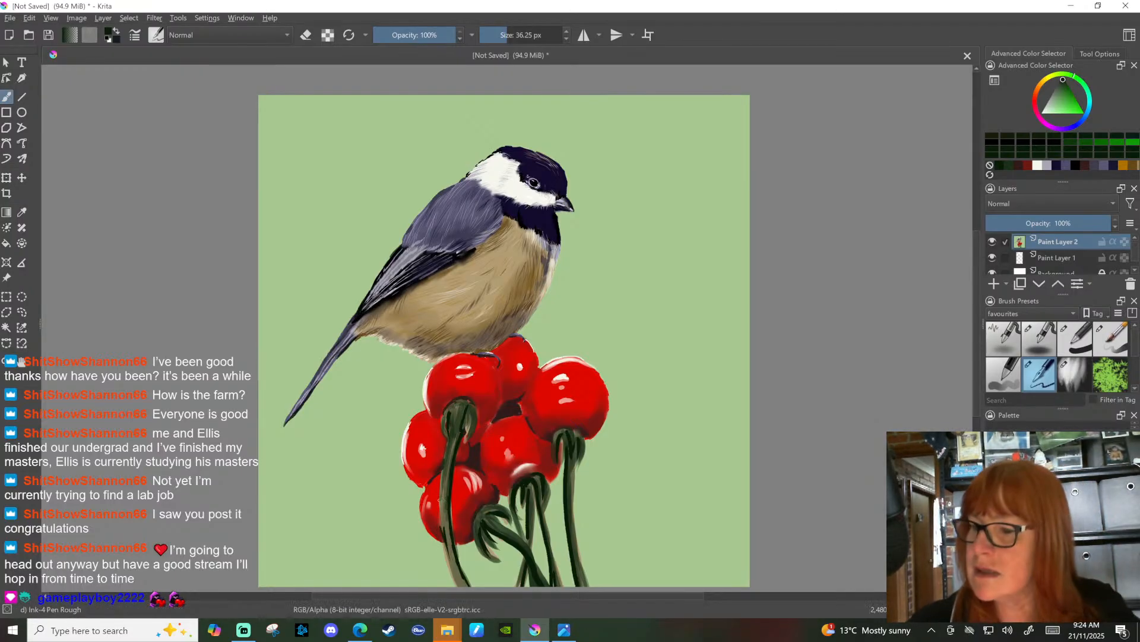
Step: Add lighter green highlights along the leftmost and rightmost stems with Ink-4 Pen Rough at 36.25 px
scroll(1057, 356, down, 2)
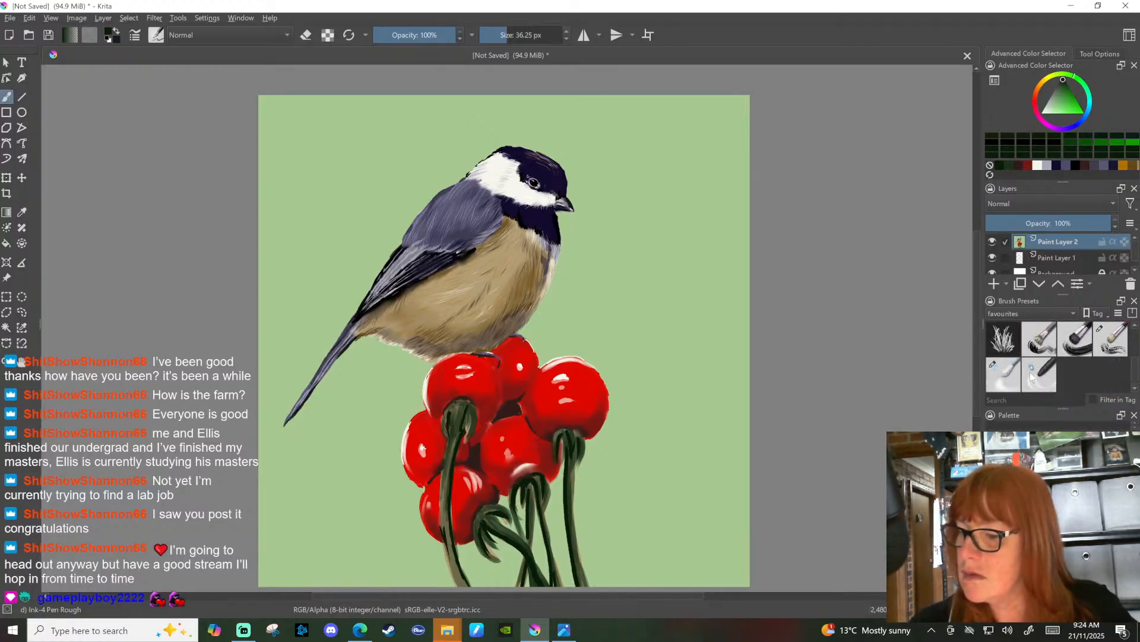
click(1004, 374)
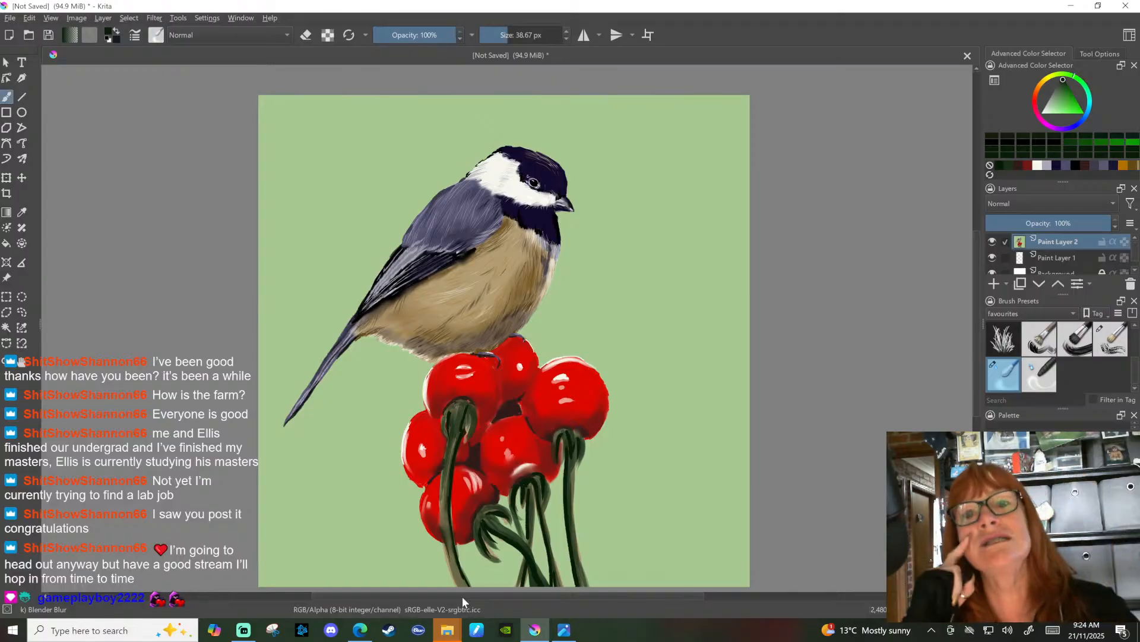
drag(1065, 87, 1056, 101)
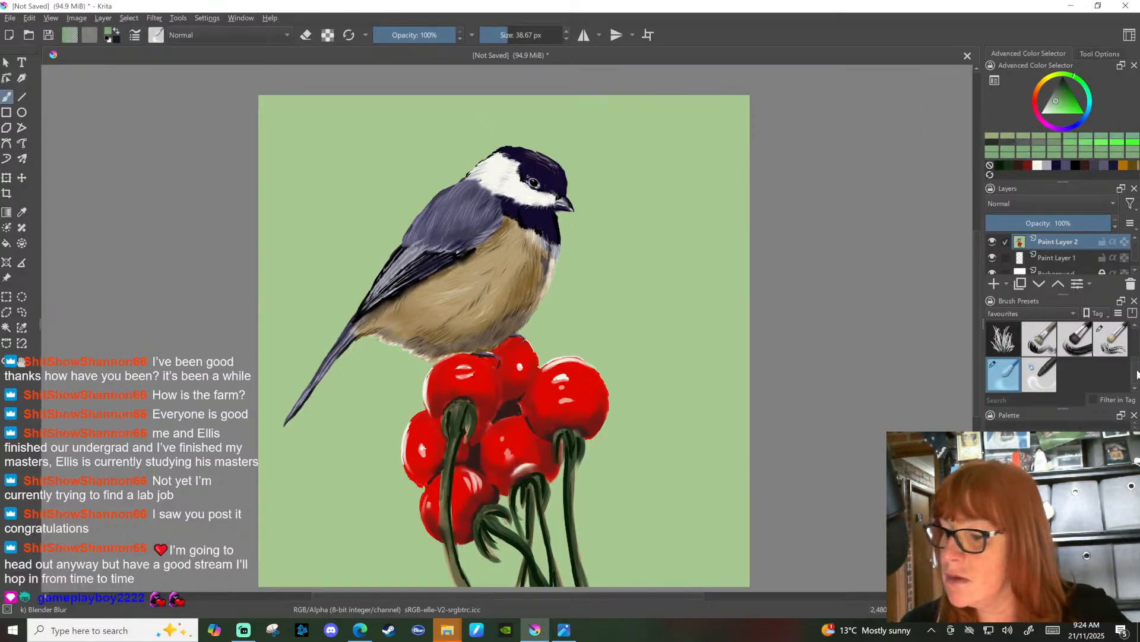
scroll(1137, 373, up, 2)
click(1040, 374)
drag(440, 497, 442, 512)
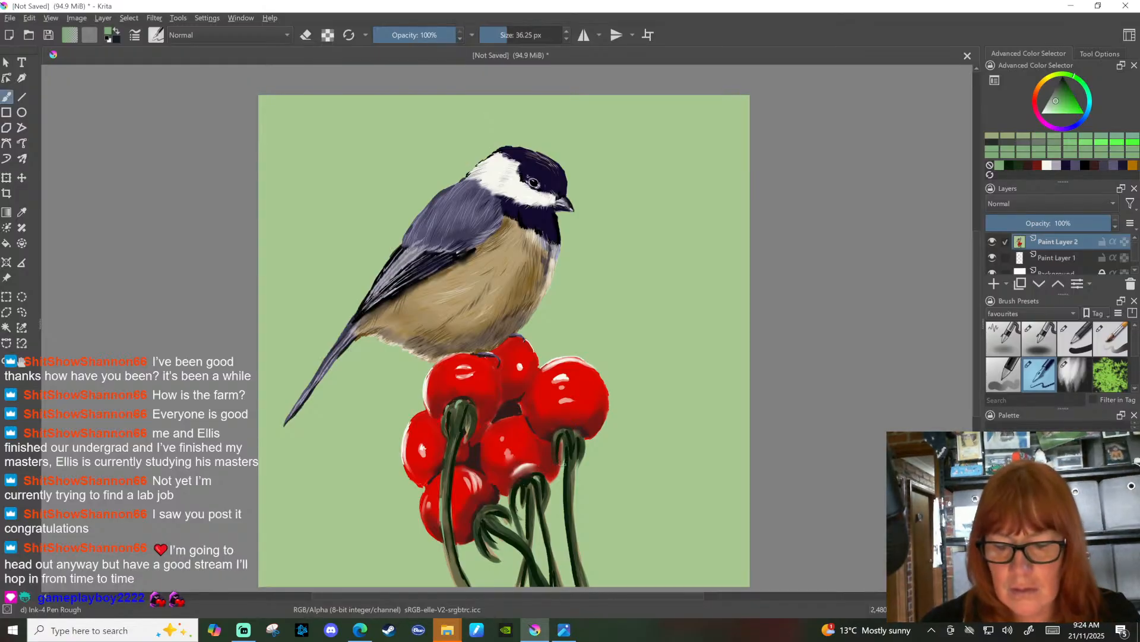
drag(575, 485, 572, 526)
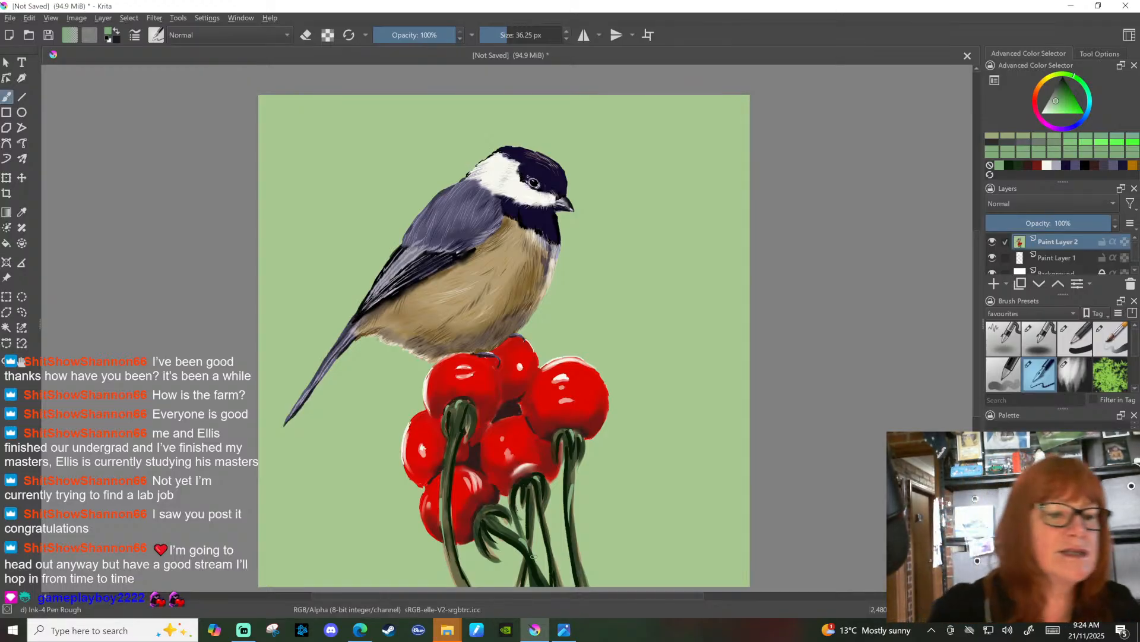
Step: Airbrush soft patches in a darker shade of the sampled background green beside the large right berry, using Airbrush pressure at 197.89 px
click(22, 213)
click(676, 242)
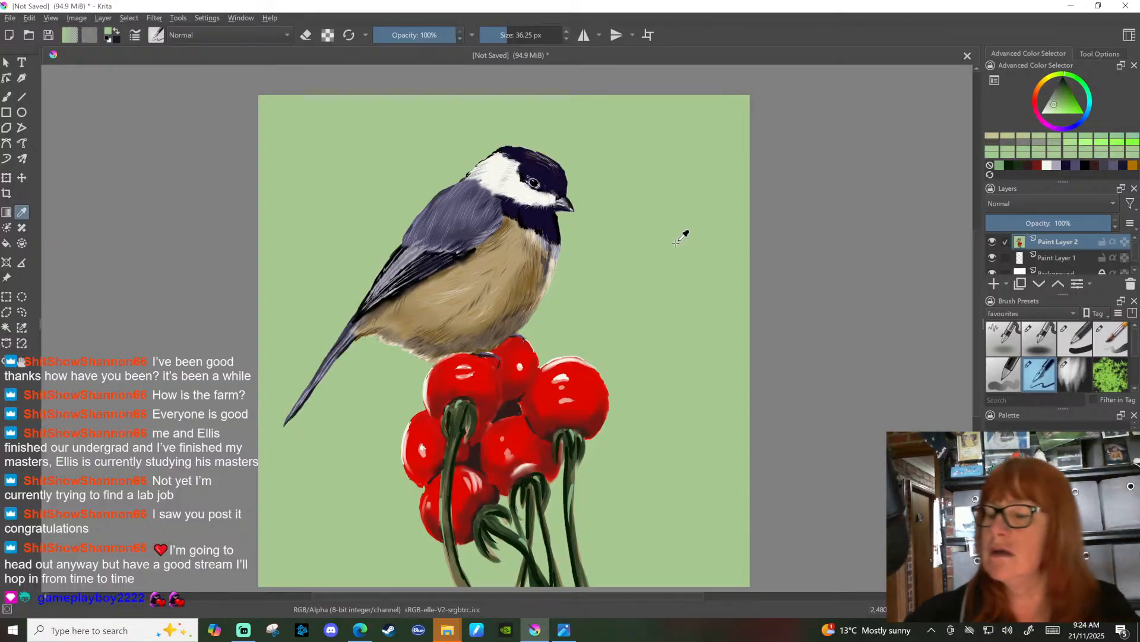
click(9, 97)
drag(1059, 102, 1063, 91)
scroll(1136, 328, down, 2)
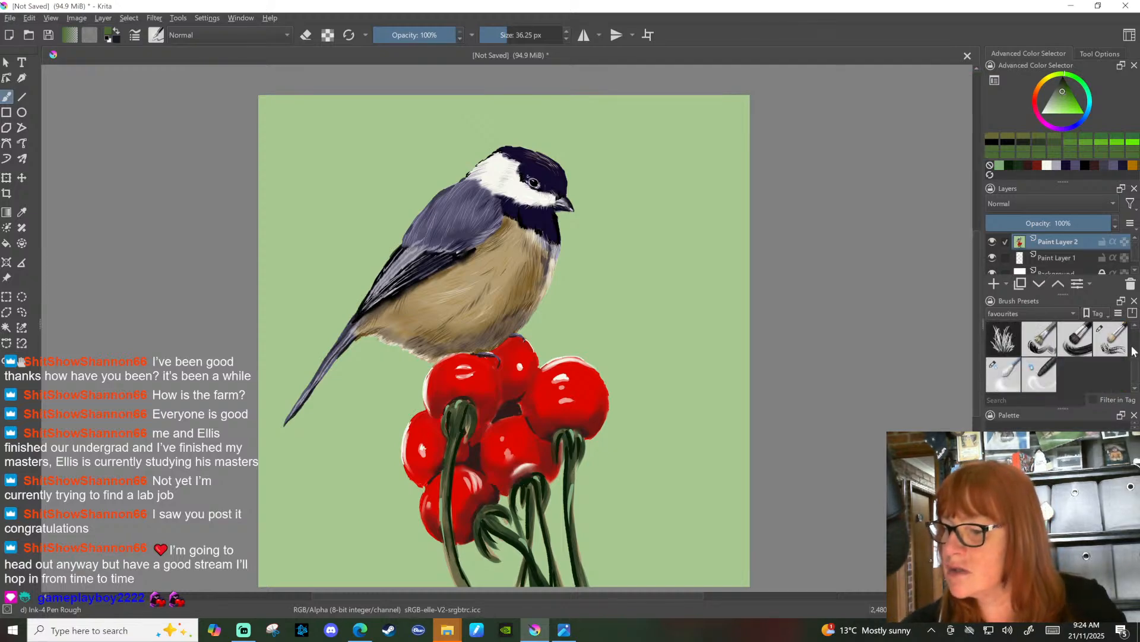
scroll(1136, 328, up, 2)
click(1040, 338)
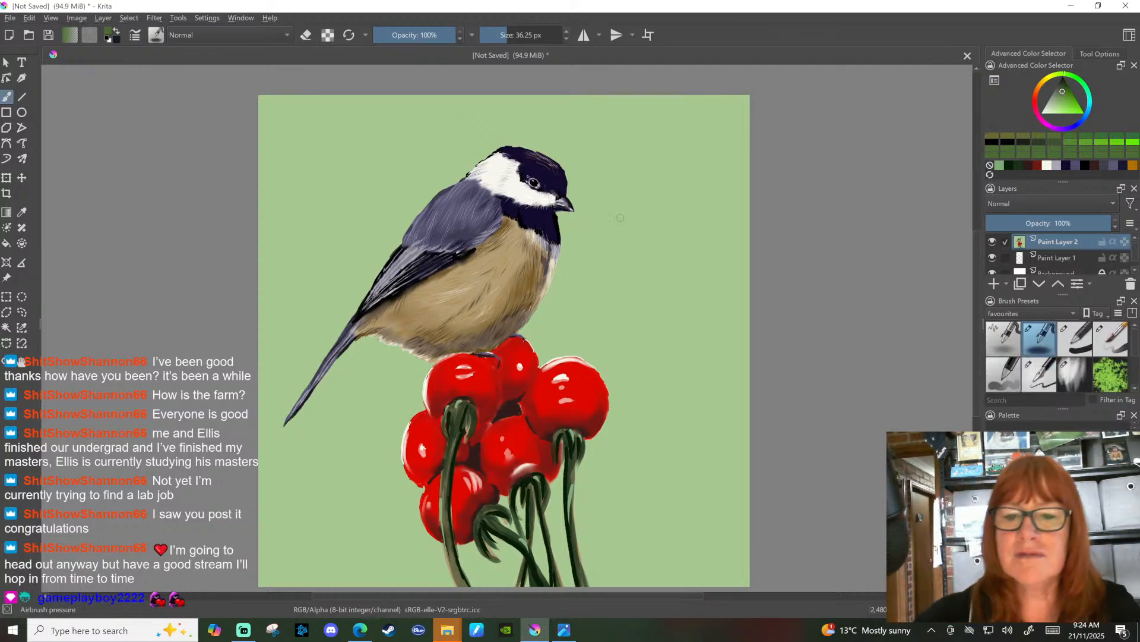
drag(500, 35, 535, 28)
mouse_move(645, 256)
mouse_down()
mouse_move(604, 285)
mouse_move(595, 317)
mouse_move(625, 300)
mouse_move(648, 346)
mouse_move(665, 315)
mouse_move(646, 290)
mouse_move(589, 296)
mouse_move(562, 334)
mouse_move(552, 315)
mouse_move(540, 330)
mouse_move(614, 345)
mouse_move(620, 360)
mouse_move(629, 350)
mouse_move(598, 339)
mouse_move(609, 355)
mouse_move(637, 349)
mouse_move(633, 399)
mouse_up()
mouse_move(597, 342)
mouse_down()
mouse_move(573, 348)
mouse_move(609, 356)
mouse_move(639, 422)
mouse_move(651, 362)
mouse_move(605, 319)
mouse_move(620, 294)
mouse_up()
drag(633, 395, 647, 440)
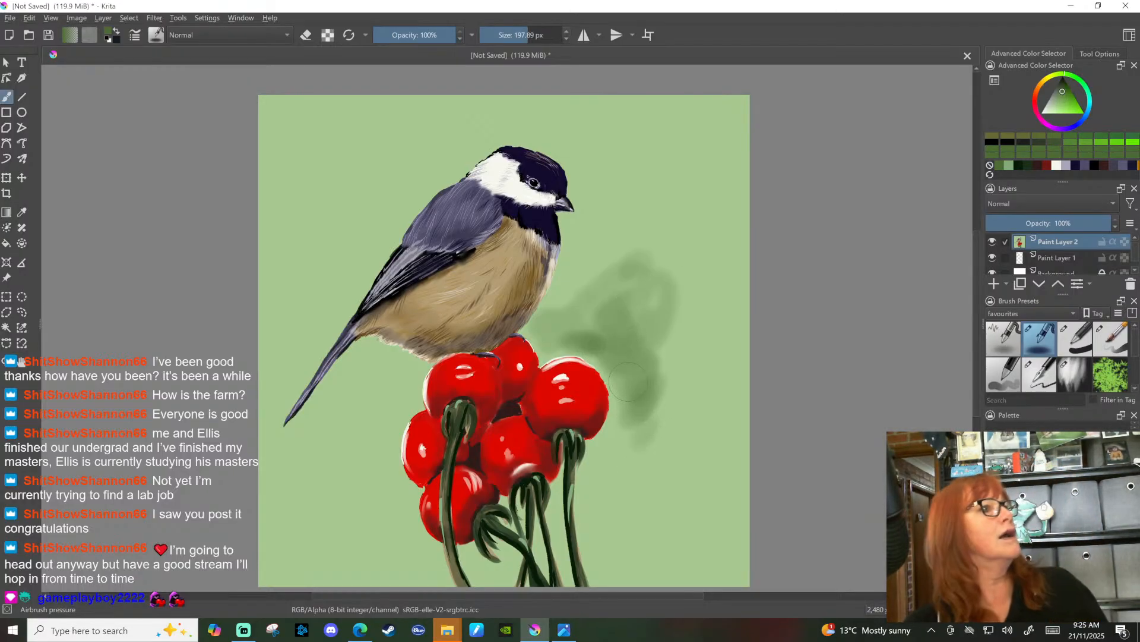
Step: Airbrush more darker green patches around the rest of the background, including the upper corners, left side and beside the stems
mouse_move(387, 376)
mouse_down()
mouse_move(380, 389)
mouse_move(398, 386)
mouse_move(356, 366)
mouse_up()
mouse_move(331, 173)
mouse_down()
mouse_move(341, 206)
mouse_move(393, 207)
mouse_move(370, 261)
mouse_move(348, 276)
mouse_up()
mouse_move(417, 107)
mouse_down()
mouse_move(375, 118)
mouse_move(367, 86)
mouse_move(274, 113)
mouse_up()
mouse_move(644, 107)
mouse_down()
mouse_move(739, 120)
mouse_move(732, 205)
mouse_up()
drag(662, 146, 570, 107)
mouse_move(668, 434)
mouse_down()
mouse_move(704, 467)
mouse_move(689, 502)
mouse_move(630, 529)
mouse_move(660, 552)
mouse_move(692, 541)
mouse_up()
mouse_move(383, 534)
mouse_down()
mouse_move(351, 528)
mouse_move(319, 458)
mouse_move(332, 514)
mouse_move(306, 442)
mouse_move(309, 499)
mouse_up()
drag(279, 308, 284, 333)
Step: Soften the background patches at the upper right and beside the bird's breast with Blender Blur at 183.59 px
click(1123, 368)
scroll(1105, 371, down, 2)
scroll(1051, 380, down, 2)
click(1004, 374)
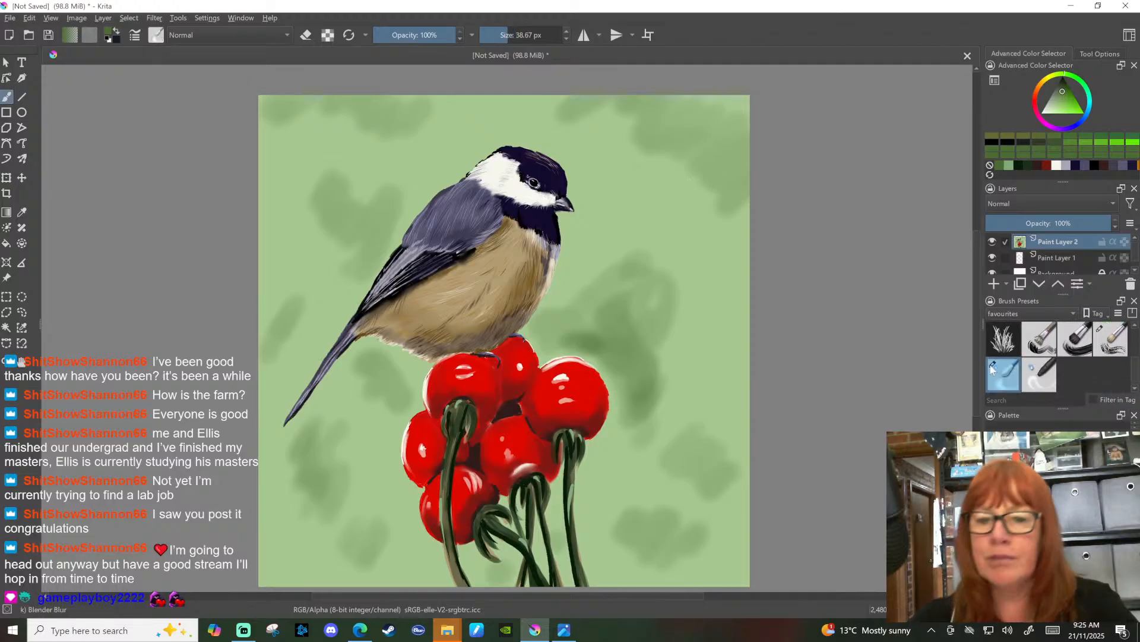
drag(509, 36, 527, 37)
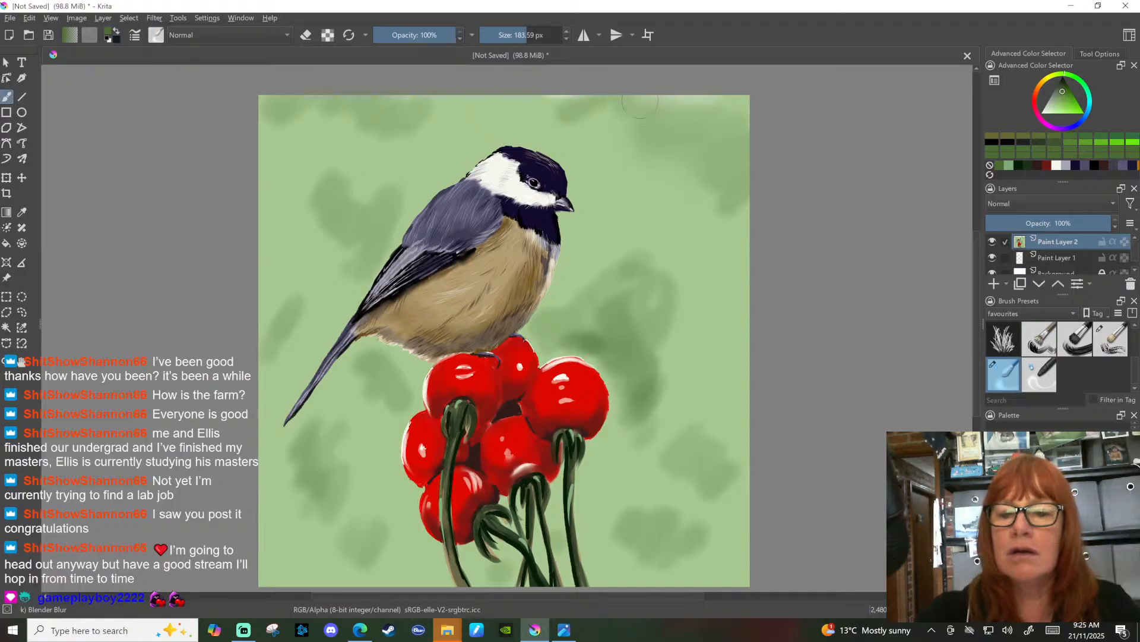
mouse_move(654, 248)
mouse_down()
mouse_move(629, 304)
mouse_move(665, 306)
mouse_up()
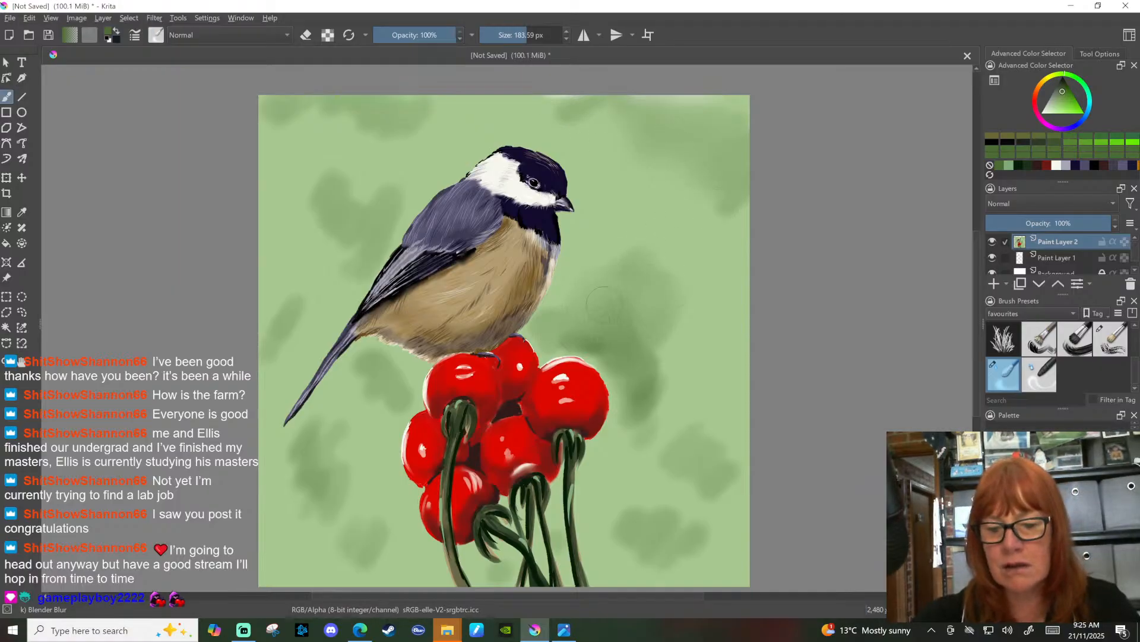
mouse_move(624, 378)
mouse_down()
mouse_move(615, 386)
mouse_move(631, 395)
mouse_up()
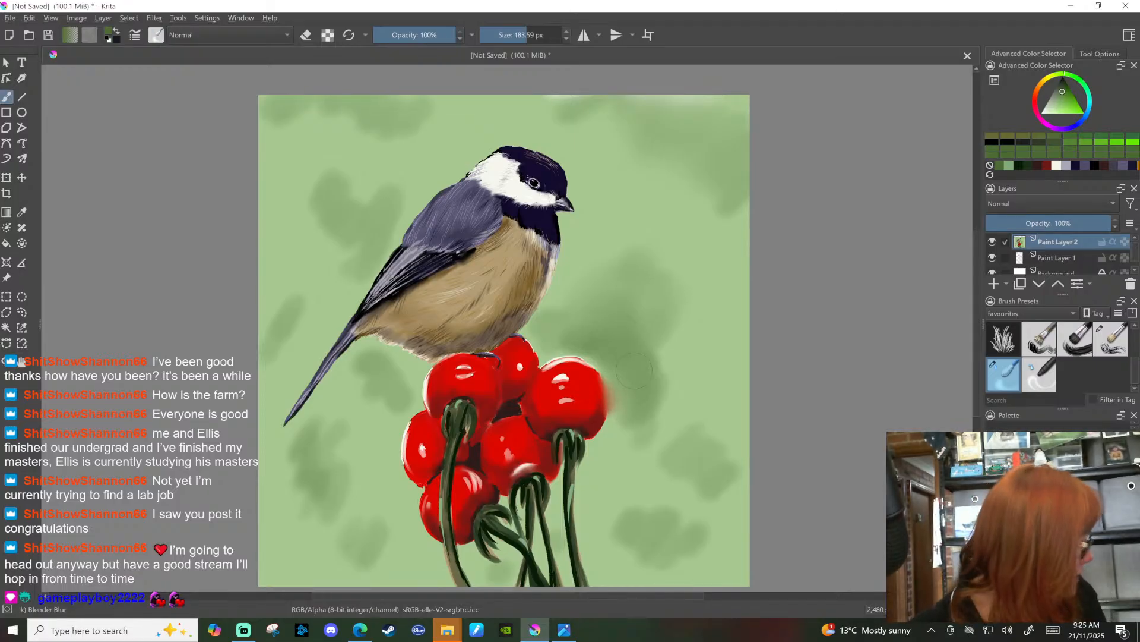
ctrl+click(635, 370)
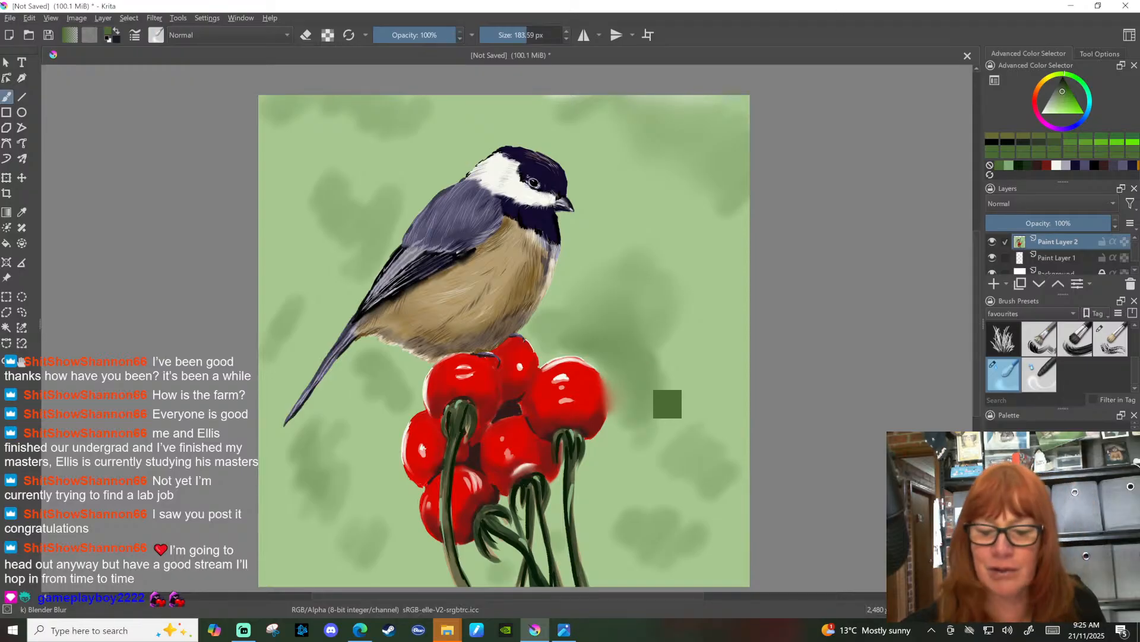
key(shift+Delete)
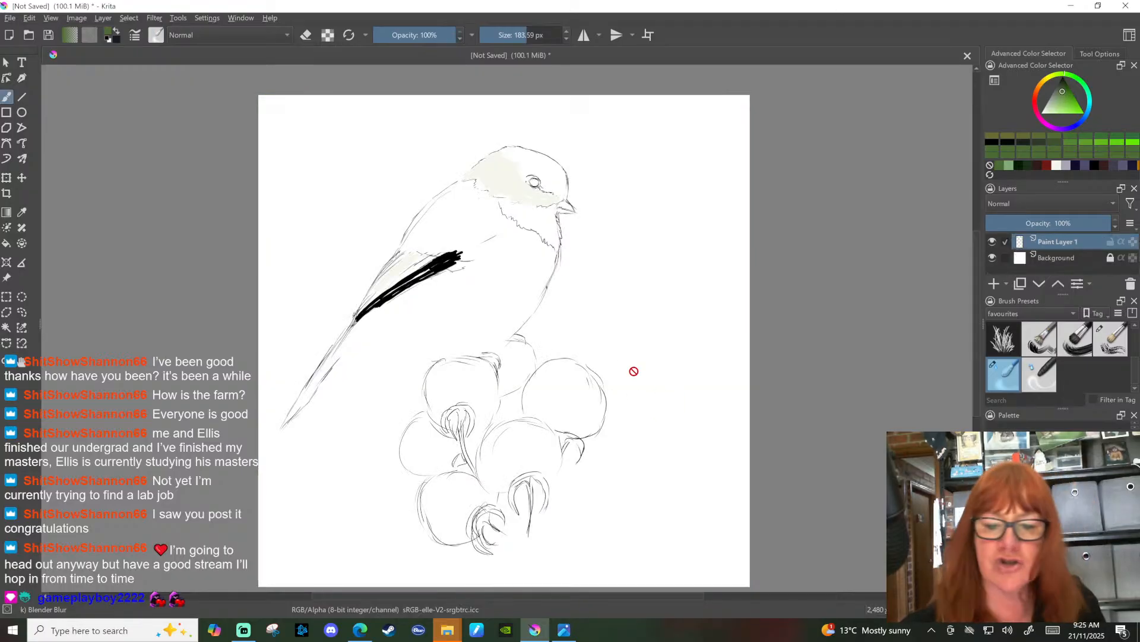
key(shift+Delete)
key(shift+Delete)
key(ctrl+z)
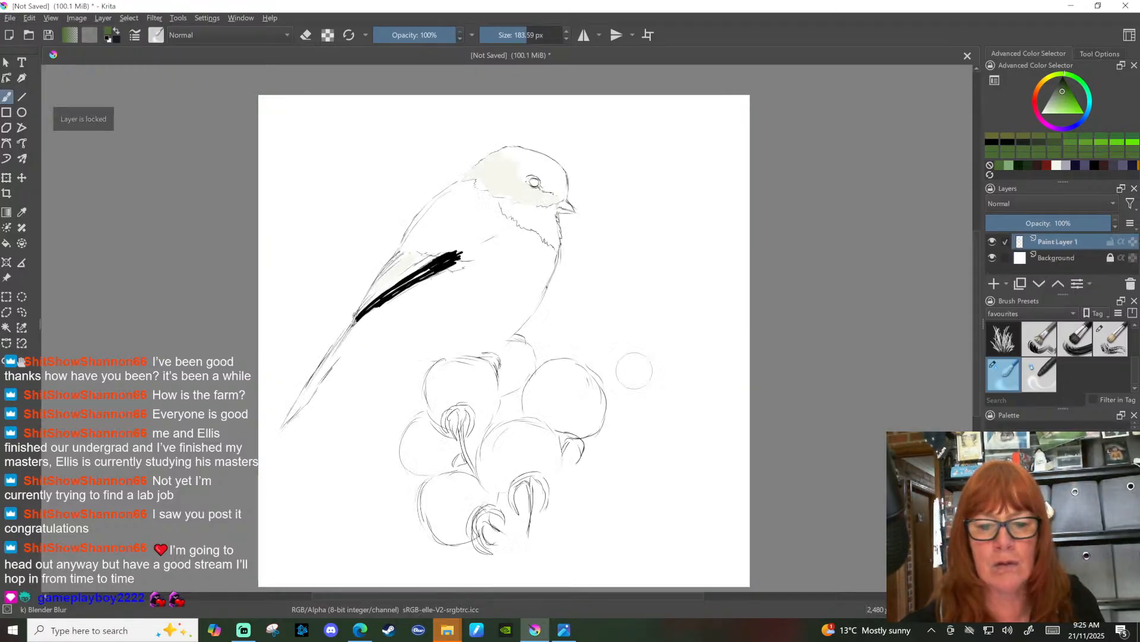
key(ctrl+z)
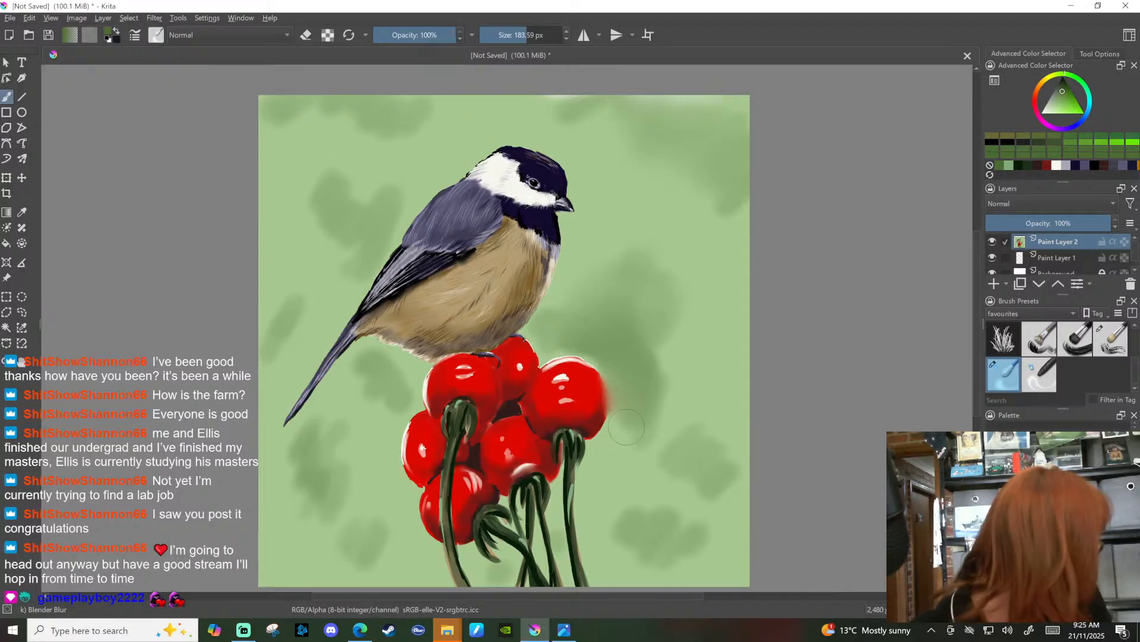
key(ctrl+z)
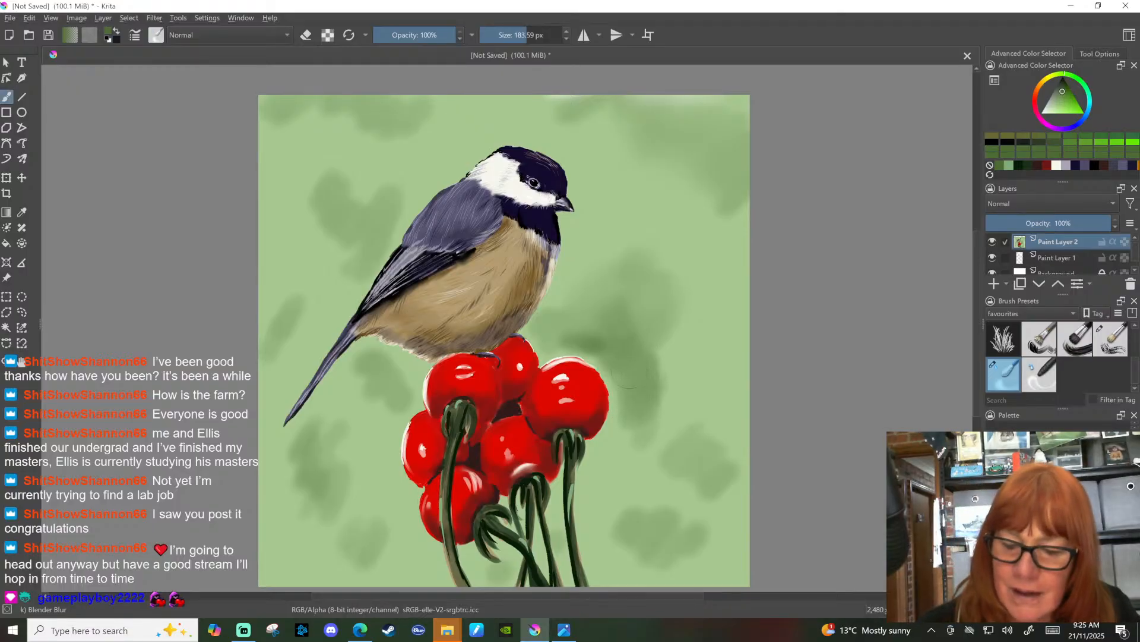
Step: Blend the dark green background patches around the bird and berries with Blender Blur, enlarging the brush from 61.96 to 236.85 px
click(512, 30)
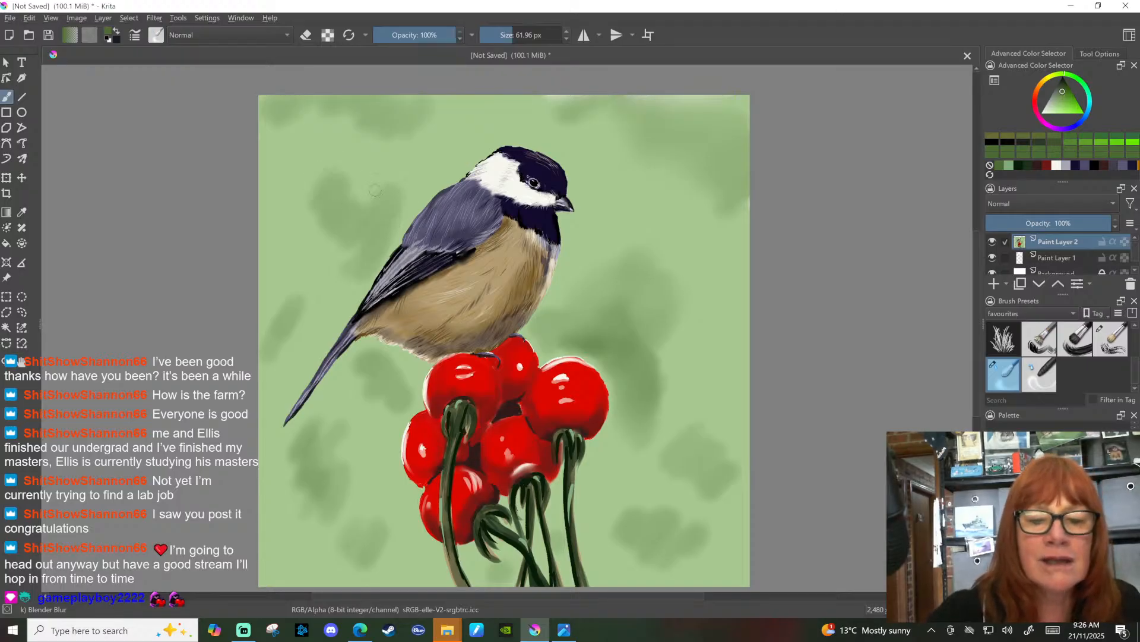
key(bracketright)
key(bracketright)
key(bracketright)
key(bracketright)
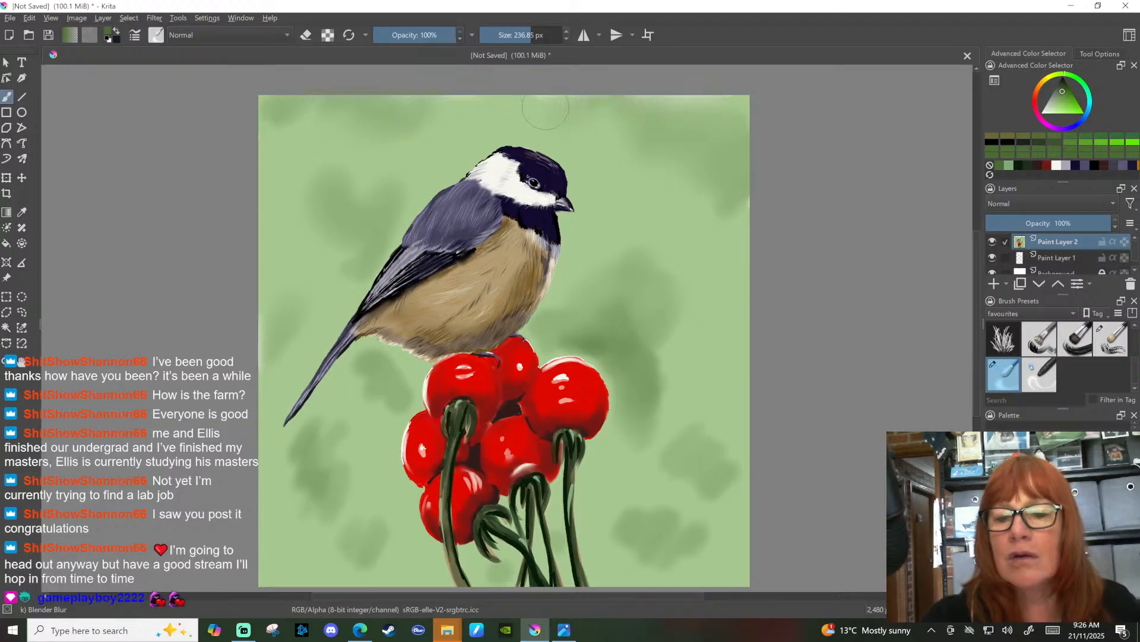
mouse_move(612, 321)
mouse_down()
mouse_move(639, 331)
mouse_move(647, 374)
mouse_move(694, 441)
mouse_up()
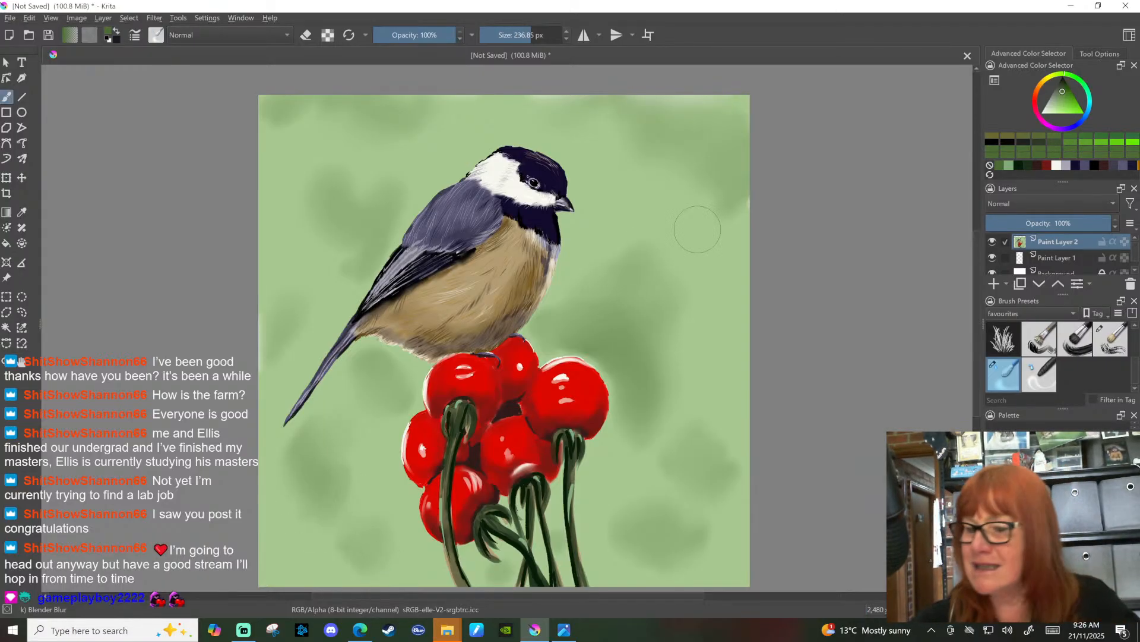
Step: Deepen the background patch between the bird's breast and the large right berry in darker green with Airbrush linear noisy at 300 px, 20% opacity
click(1063, 86)
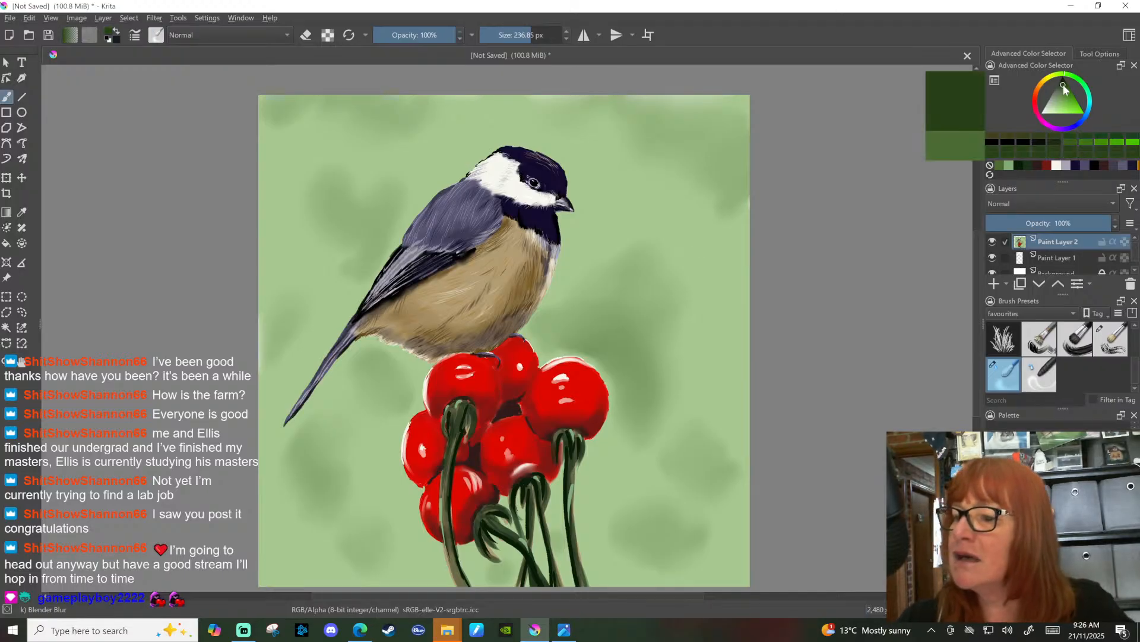
scroll(1057, 357, up, 2)
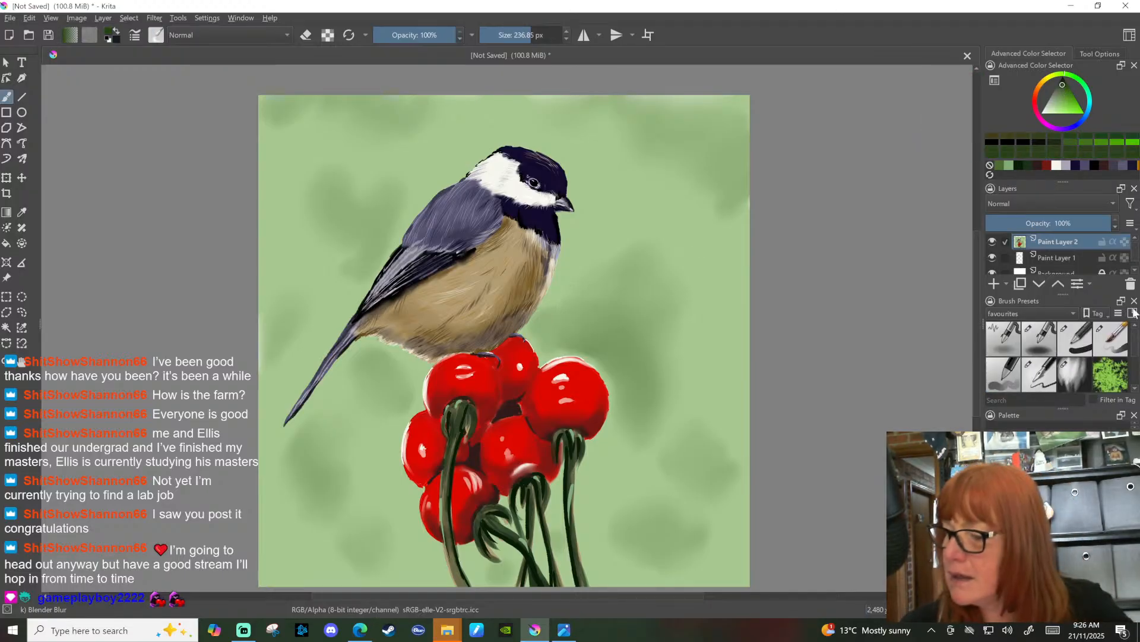
click(1004, 338)
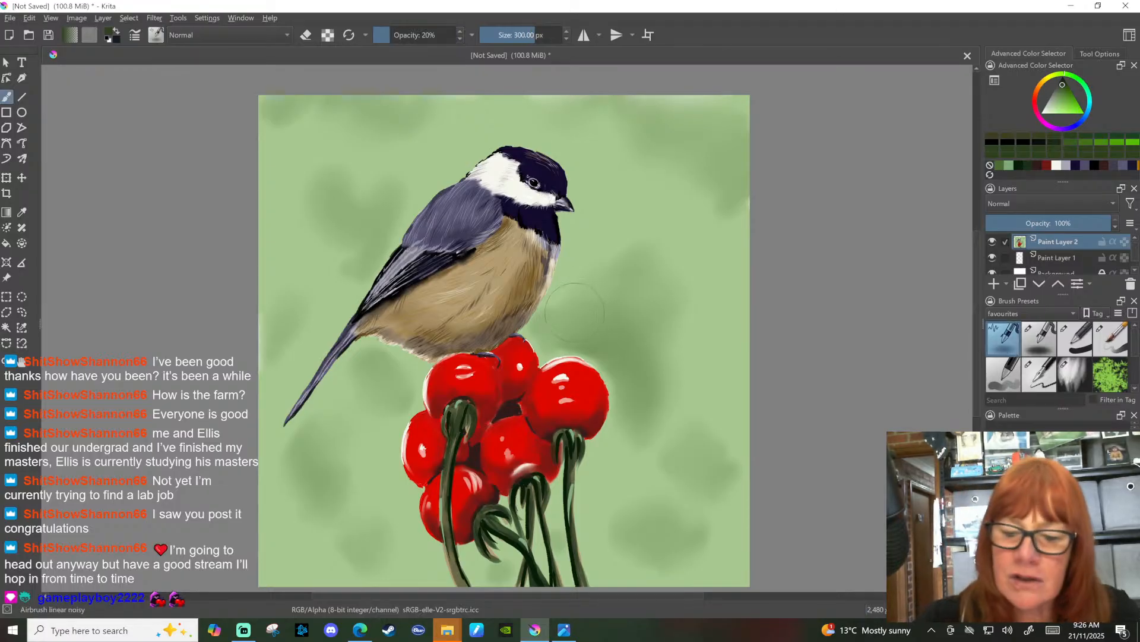
mouse_move(575, 309)
mouse_down()
mouse_move(620, 319)
mouse_move(611, 324)
mouse_move(607, 282)
mouse_move(594, 304)
mouse_move(639, 365)
mouse_up()
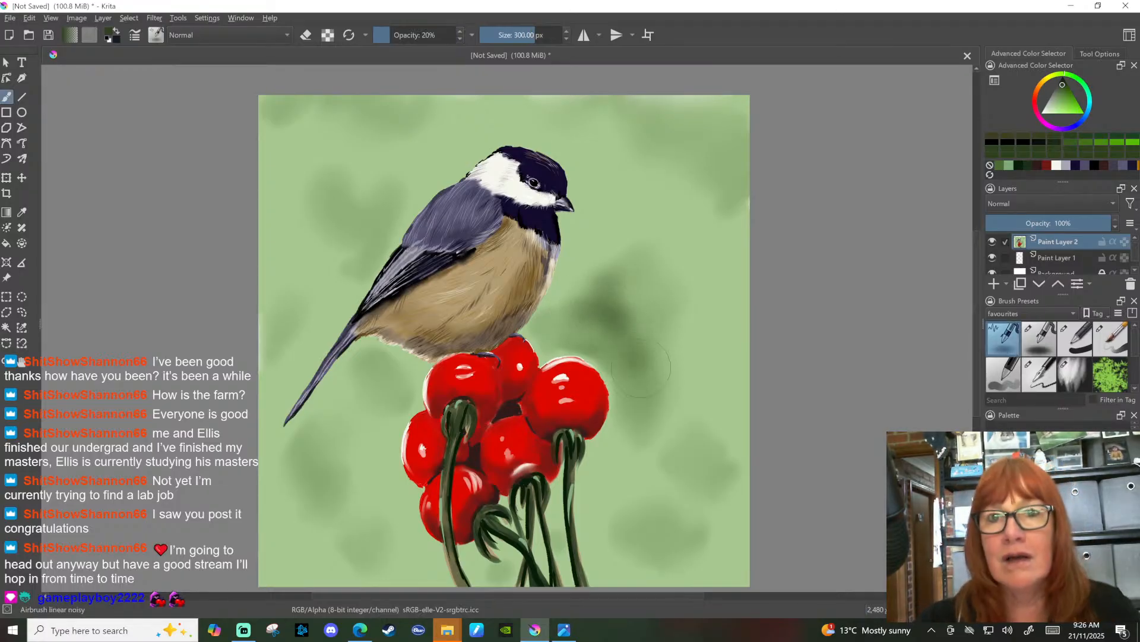
Step: Paint a small dark green mark between the bird's breast and the large right berry with Airbrush linear noisy at 33.94 px, 100% opacity
key(bracketleft)
key(bracketleft)
key(bracketleft)
key(bracketleft)
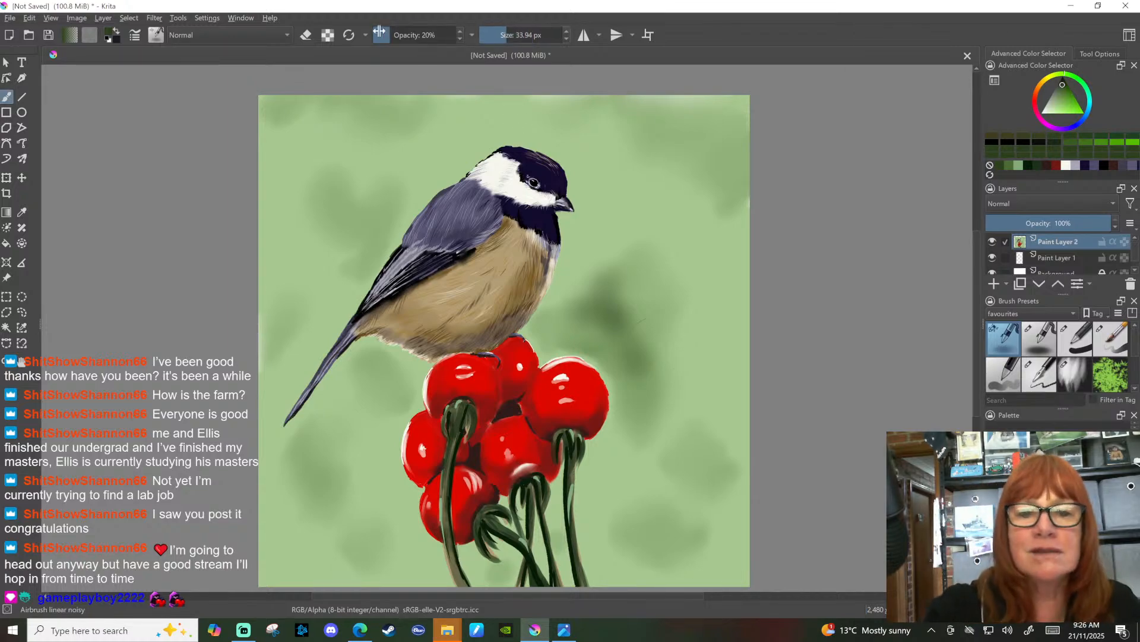
key(o)
key(o)
key(o)
key(o)
key(o)
key(o)
key(o)
key(o)
drag(577, 336, 595, 329)
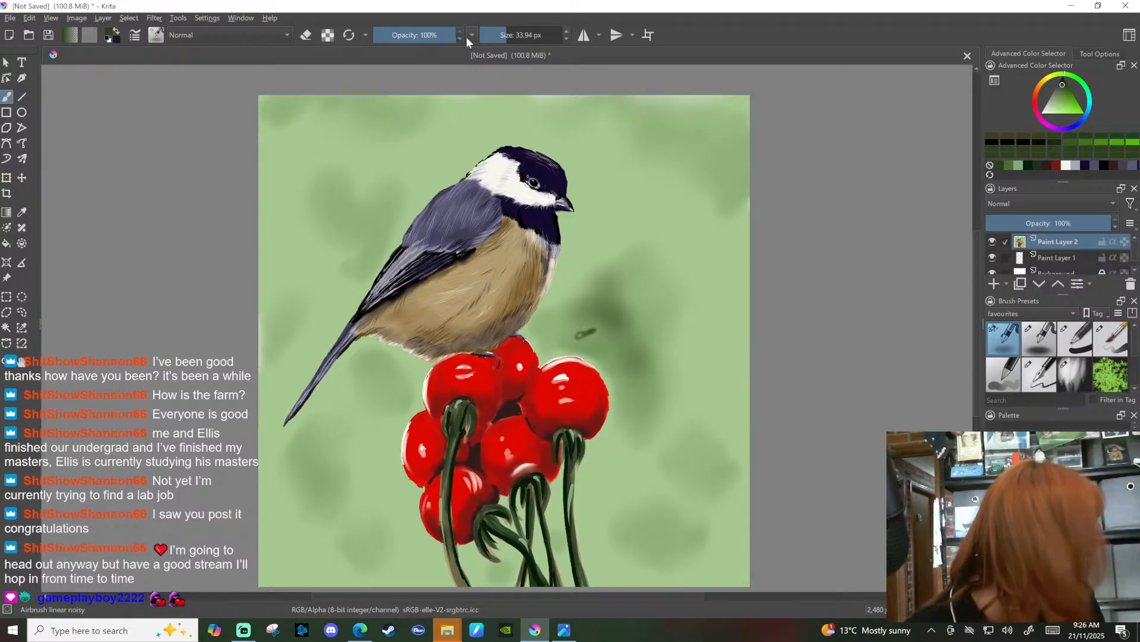
Step: Fill in the dark green background patch beside the bird's lower breast with Airbrush pressure at 49.40 px
click(1045, 344)
mouse_move(567, 342)
mouse_down()
mouse_move(594, 337)
mouse_move(556, 324)
mouse_move(557, 313)
mouse_move(536, 330)
mouse_move(576, 347)
mouse_move(534, 348)
mouse_move(525, 330)
mouse_move(553, 314)
mouse_up()
click(519, 35)
drag(569, 353, 611, 363)
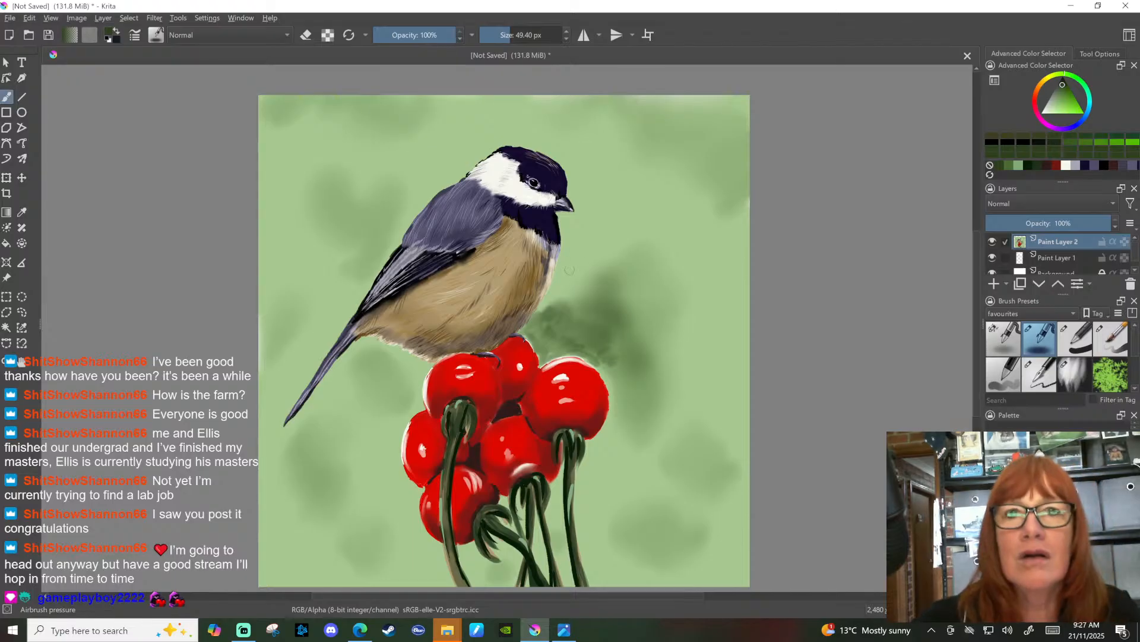
mouse_move(562, 288)
mouse_down()
mouse_move(543, 306)
mouse_move(553, 285)
mouse_move(570, 300)
mouse_up()
Step: Blend the dark green patch beside the bird's breast with Blender Blur at 46.55 px
scroll(1090, 373, down, 2)
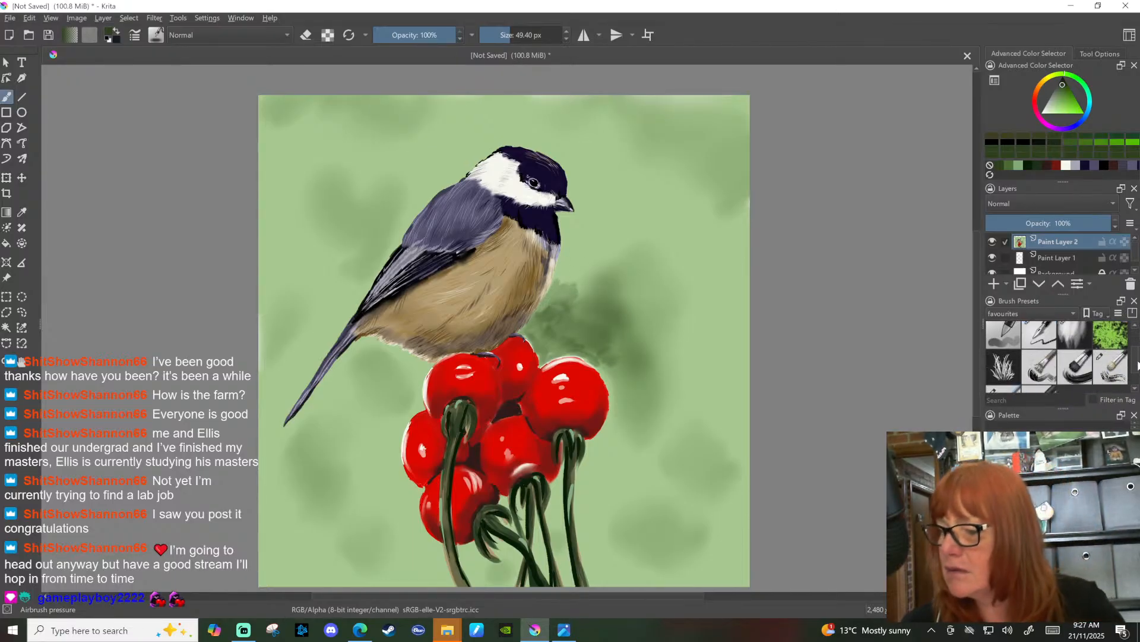
scroll(1090, 373, down, 2)
click(1003, 374)
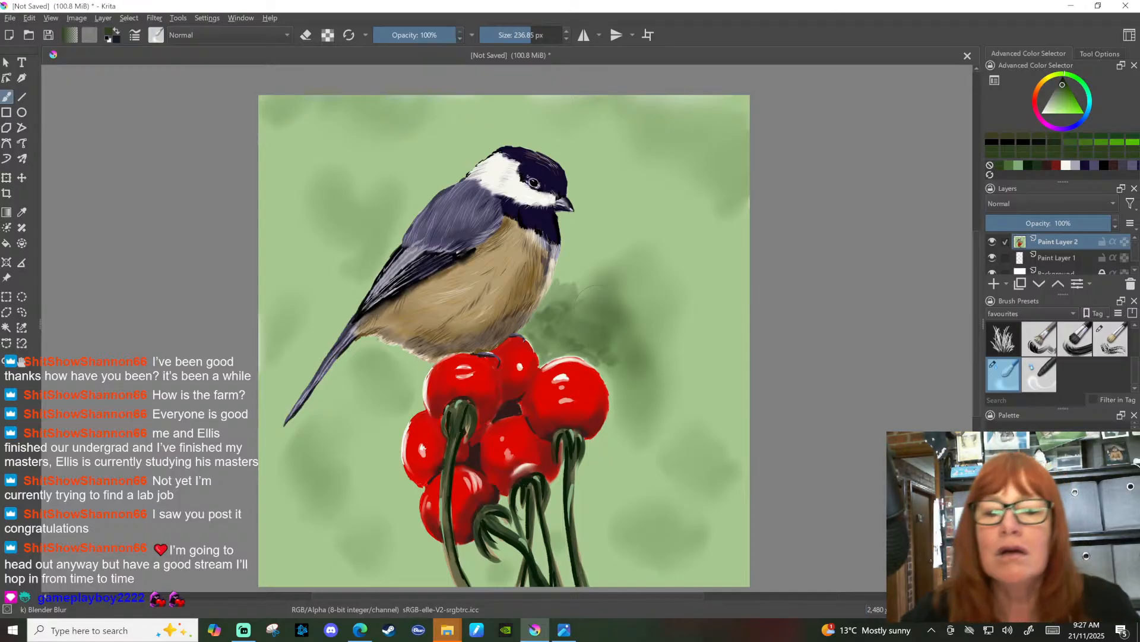
drag(532, 35, 500, 34)
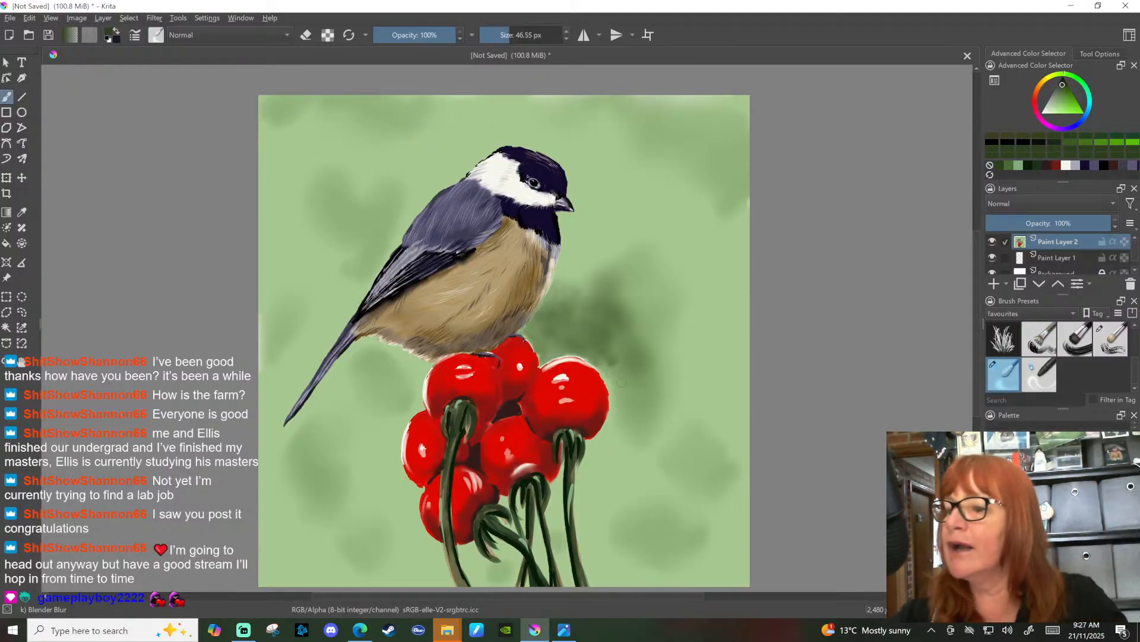
Step: Airbrush bright lime green patches along the background's top edge and upper right with Airbrush pressure, enlarging the brush from 49.40 to 253.76 px
click(1069, 110)
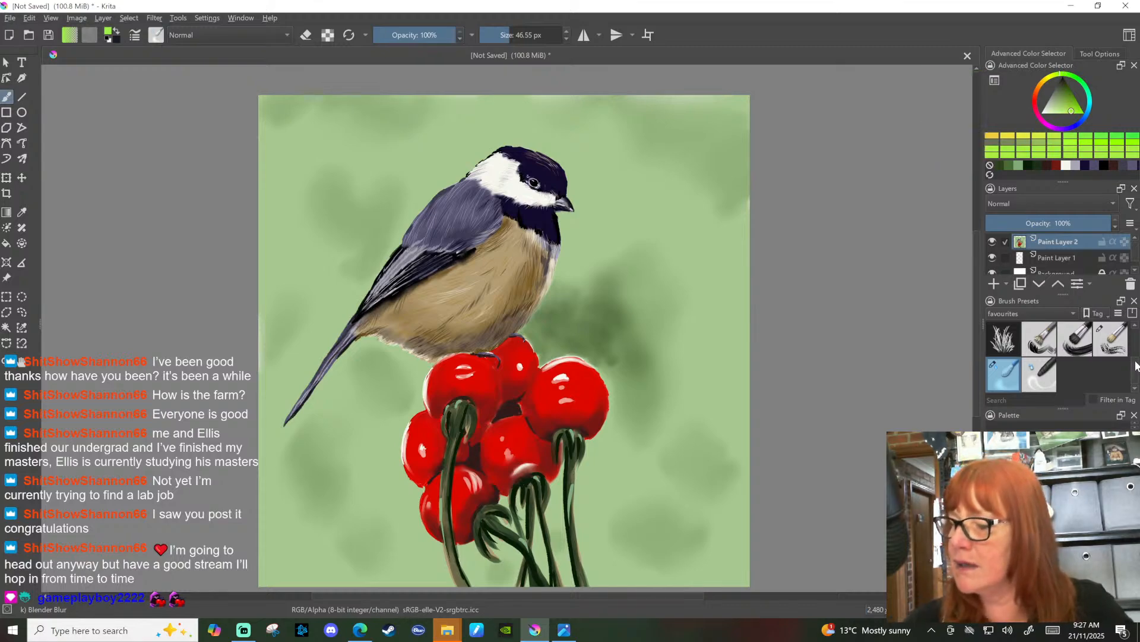
scroll(1046, 357, up, 2)
click(1045, 336)
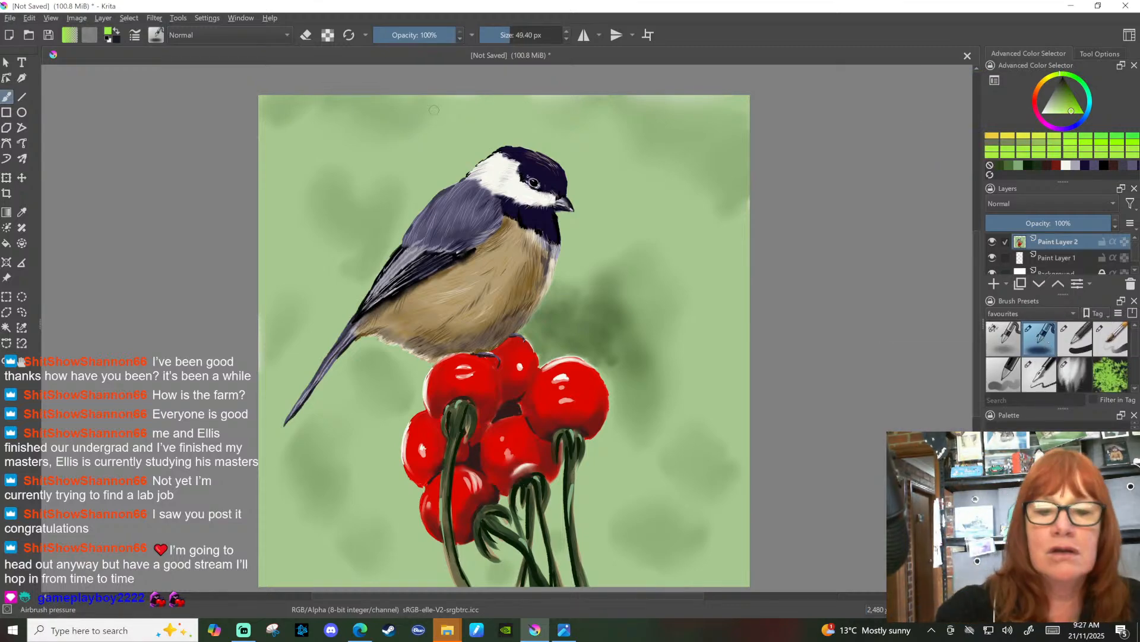
drag(445, 114, 478, 109)
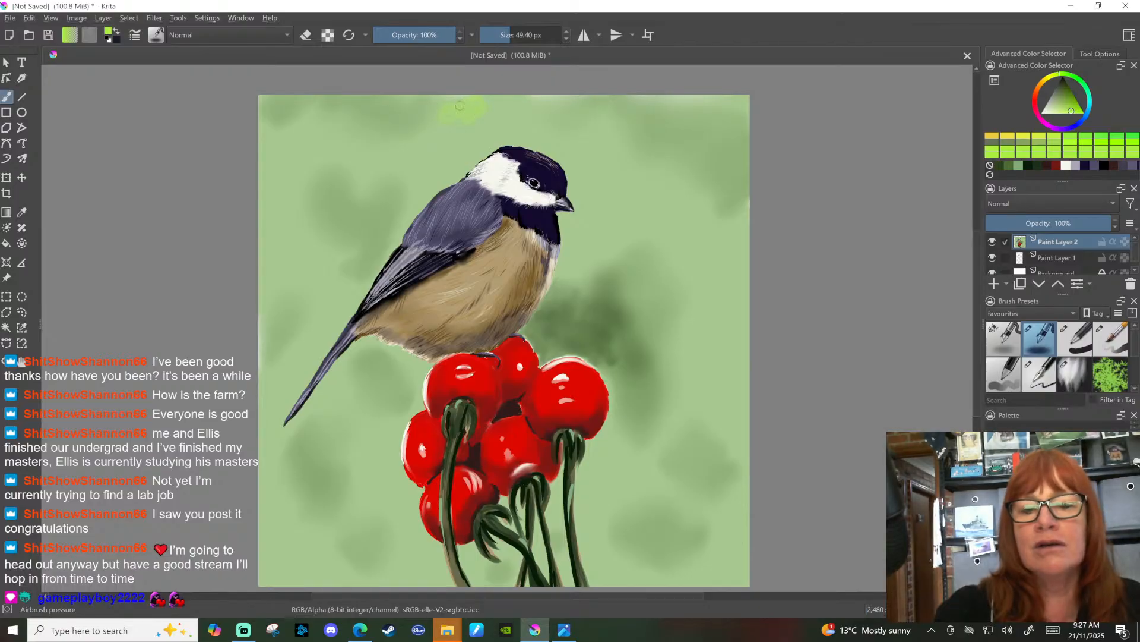
mouse_move(531, 99)
mouse_down()
mouse_move(559, 99)
mouse_move(493, 119)
mouse_move(447, 110)
mouse_move(552, 116)
mouse_move(614, 102)
mouse_up()
mouse_move(663, 168)
mouse_down()
mouse_move(645, 198)
mouse_move(681, 180)
mouse_move(701, 149)
mouse_move(665, 128)
mouse_move(673, 99)
mouse_move(637, 104)
mouse_up()
drag(747, 112, 748, 199)
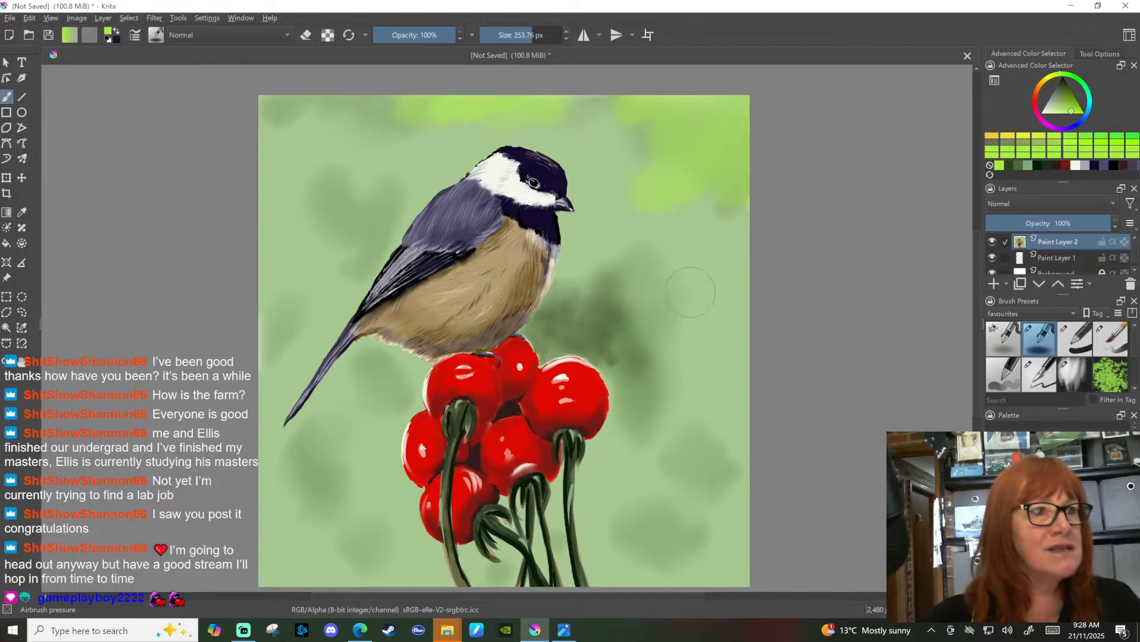
Step: Add more lime green patches around the rest of the background, including the left side, lower left corner and right of the breast, at 253.76 px
mouse_move(706, 399)
mouse_down()
mouse_move(731, 407)
mouse_move(726, 449)
mouse_move(702, 413)
mouse_up()
mouse_move(356, 443)
mouse_down()
mouse_move(351, 392)
mouse_move(384, 407)
mouse_up()
mouse_move(279, 524)
mouse_down()
mouse_move(360, 560)
mouse_move(390, 563)
mouse_move(411, 533)
mouse_up()
mouse_move(282, 175)
mouse_down()
mouse_move(295, 214)
mouse_move(322, 217)
mouse_move(347, 134)
mouse_move(297, 138)
mouse_up()
mouse_move(431, 136)
mouse_down()
mouse_move(649, 125)
mouse_move(589, 110)
mouse_up()
mouse_move(600, 270)
mouse_down()
mouse_move(627, 260)
mouse_move(594, 261)
mouse_move(643, 284)
mouse_move(648, 339)
mouse_up()
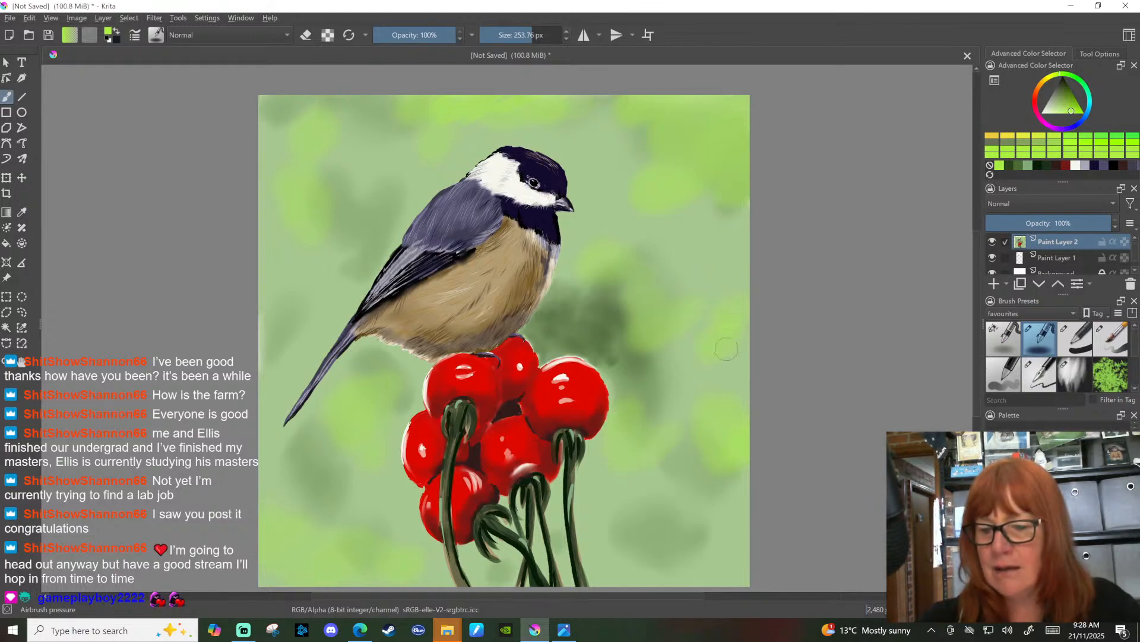
Step: Soften the lime green background patches with Blender Blur at 127.73 px
scroll(1046, 356, down, 2)
click(1003, 373)
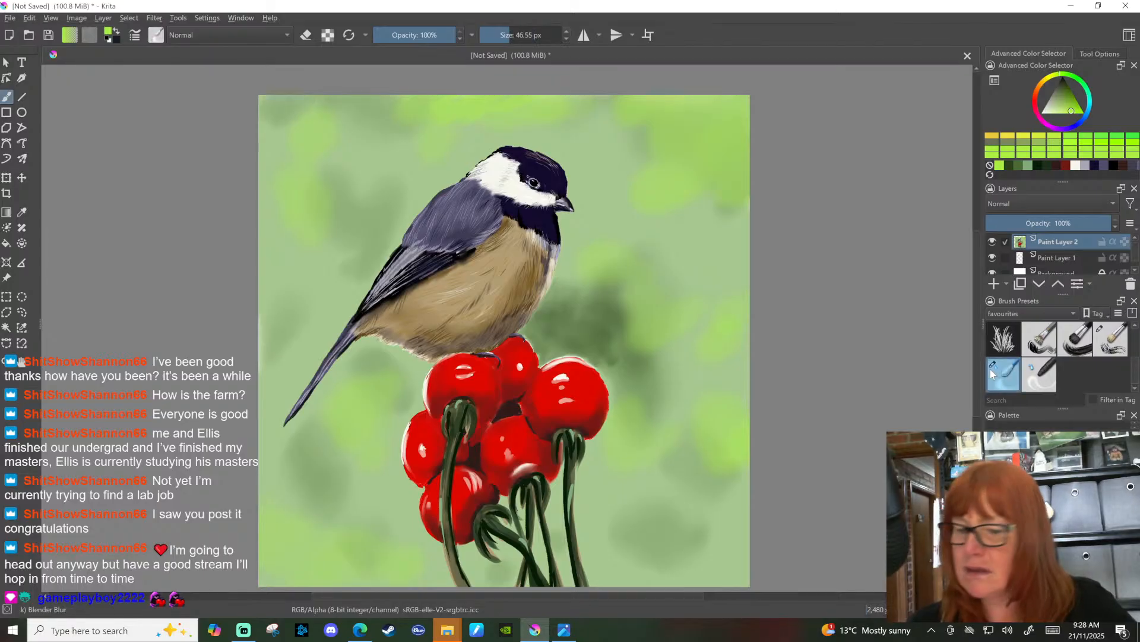
click(522, 34)
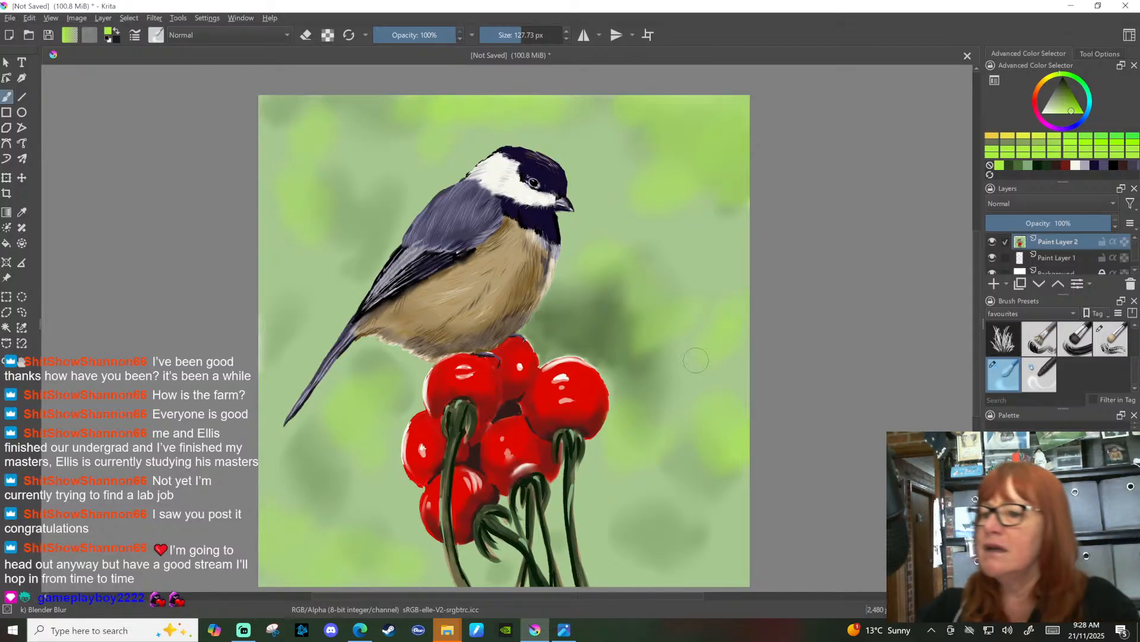
Step: Airbrush yellow patches across the background's upper area and beside the bird at 253.76 px, and soften them with Blender Blur at 127.73 px
click(1054, 75)
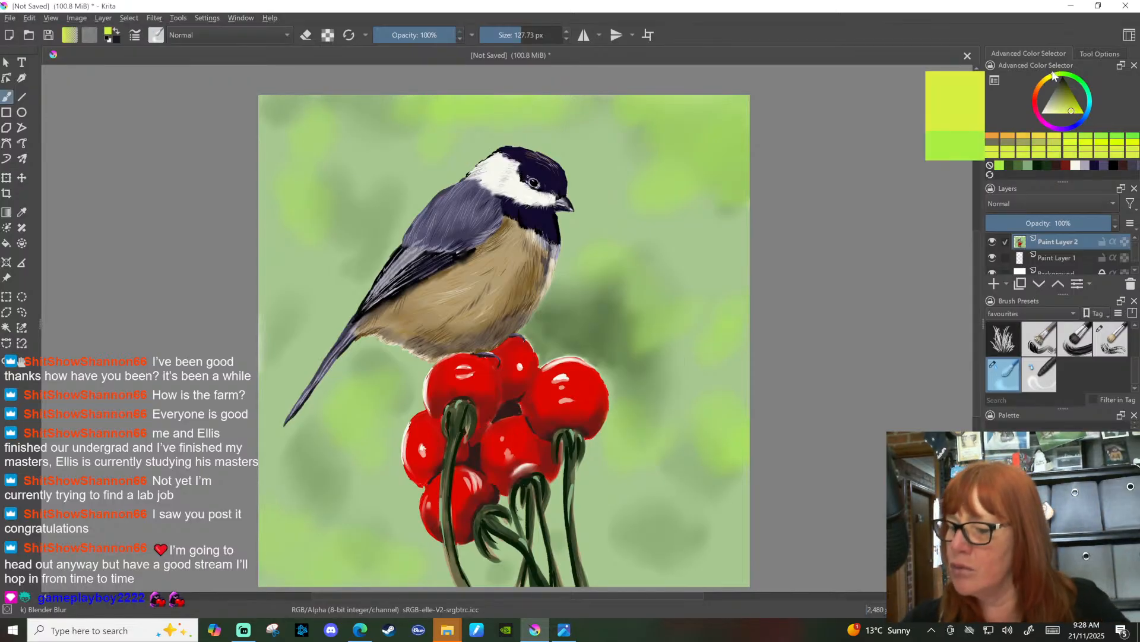
scroll(1049, 345, up, 3)
click(1048, 330)
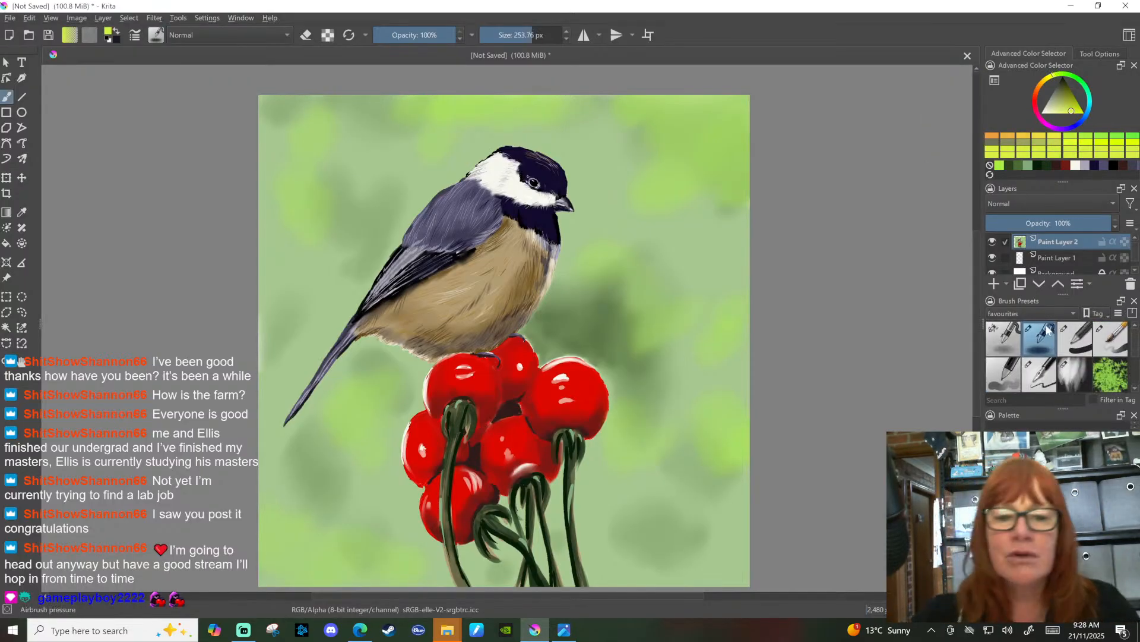
mouse_move(358, 104)
mouse_down()
mouse_move(389, 106)
mouse_move(376, 106)
mouse_move(411, 109)
mouse_up()
click(1051, 78)
mouse_move(637, 102)
mouse_down()
mouse_move(665, 116)
mouse_move(648, 137)
mouse_move(664, 136)
mouse_move(661, 110)
mouse_move(697, 202)
mouse_move(698, 244)
mouse_up()
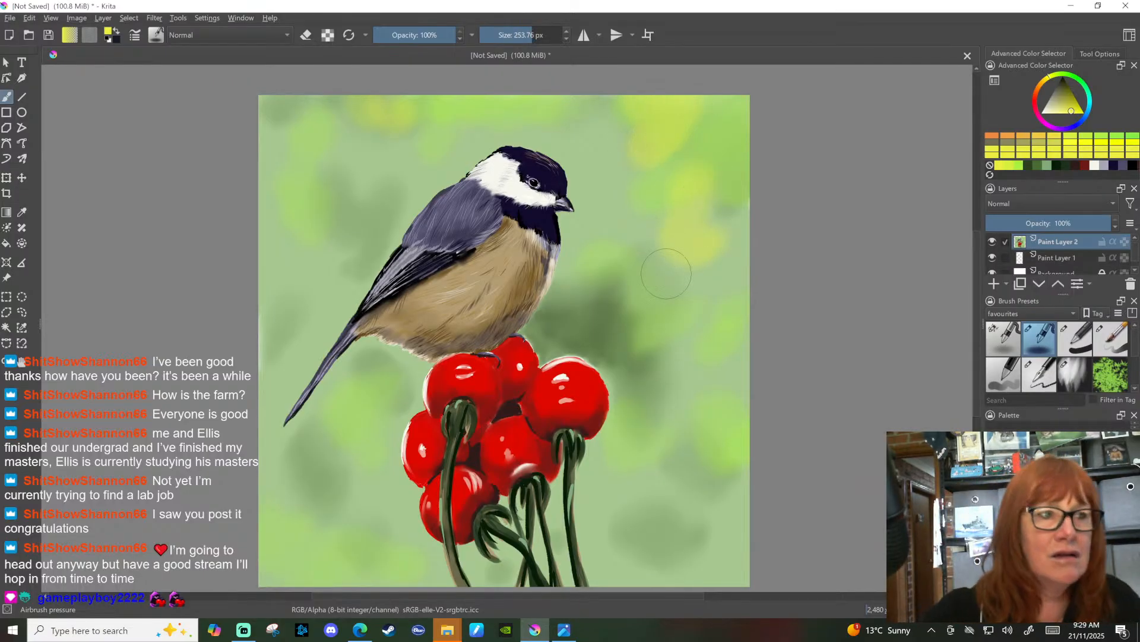
drag(421, 124, 334, 122)
mouse_move(632, 176)
mouse_down()
mouse_move(599, 215)
mouse_move(609, 236)
mouse_move(622, 210)
mouse_move(595, 142)
mouse_move(577, 160)
mouse_move(591, 201)
mouse_up()
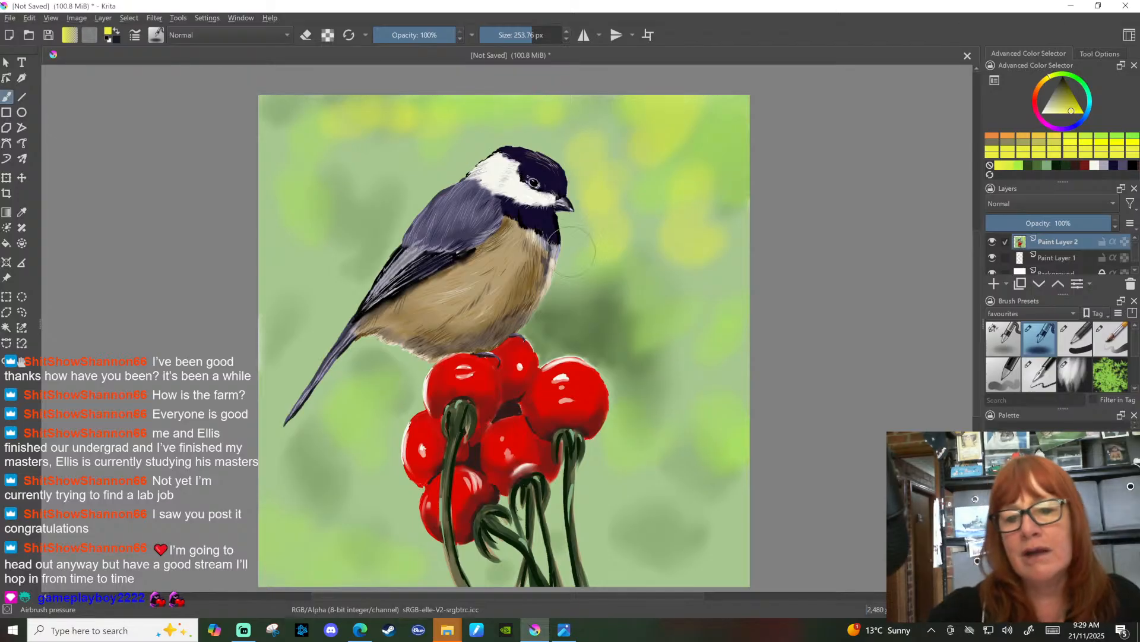
drag(351, 207, 392, 178)
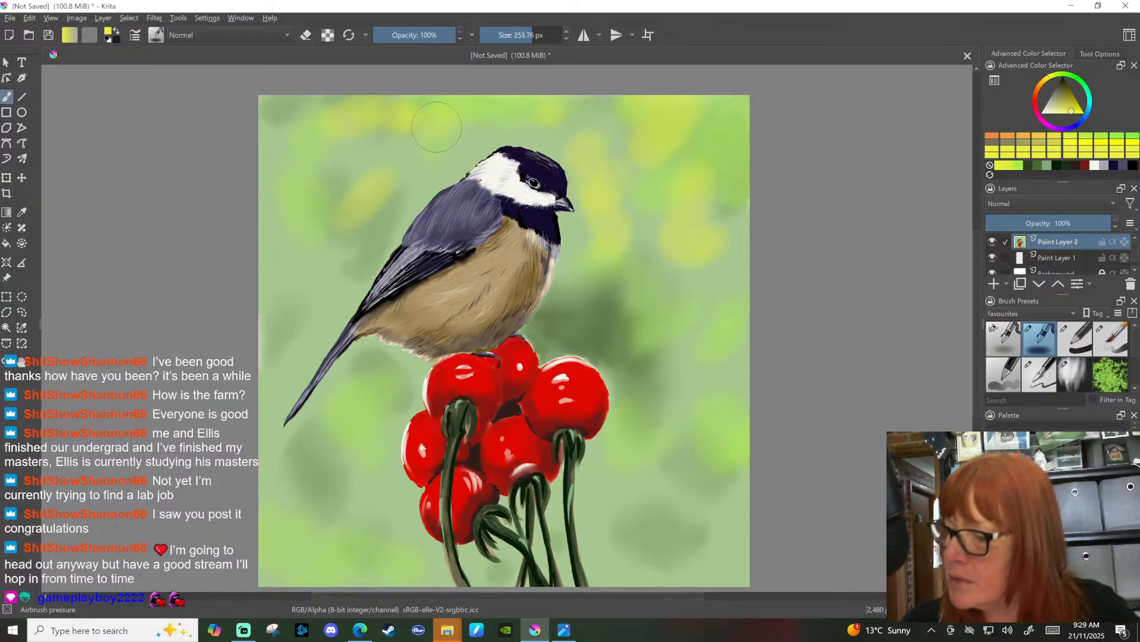
scroll(1013, 374, down, 2)
click(1013, 378)
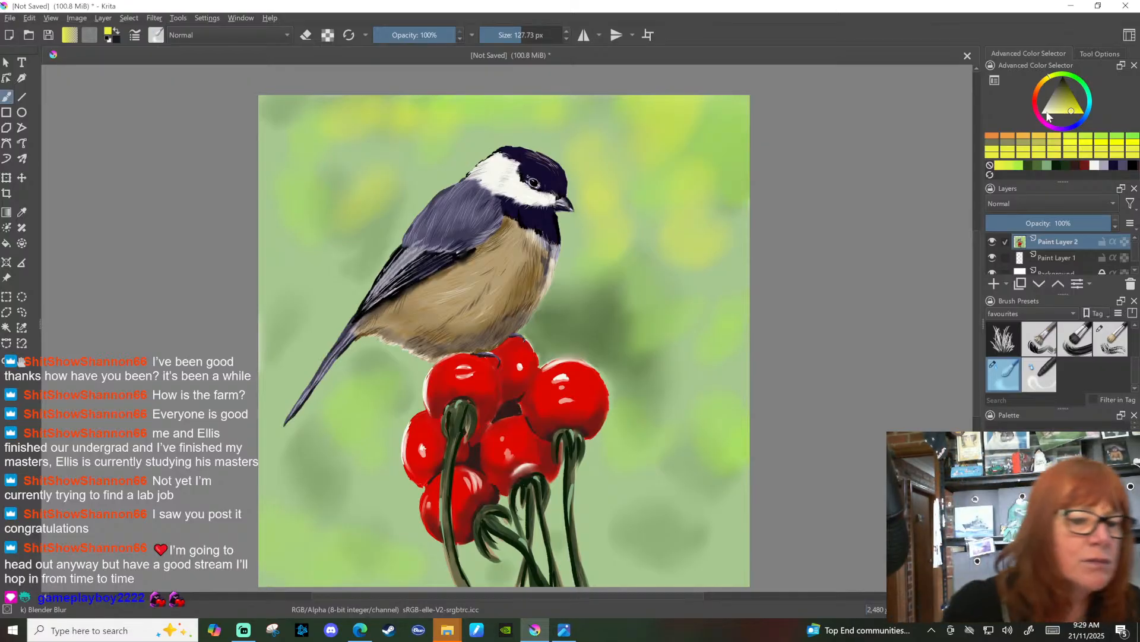
Step: Sample the berries' red and tidy the upper edge of the large right berry with Ink-4 Pen Rough at 36.25 px
click(21, 212)
click(519, 433)
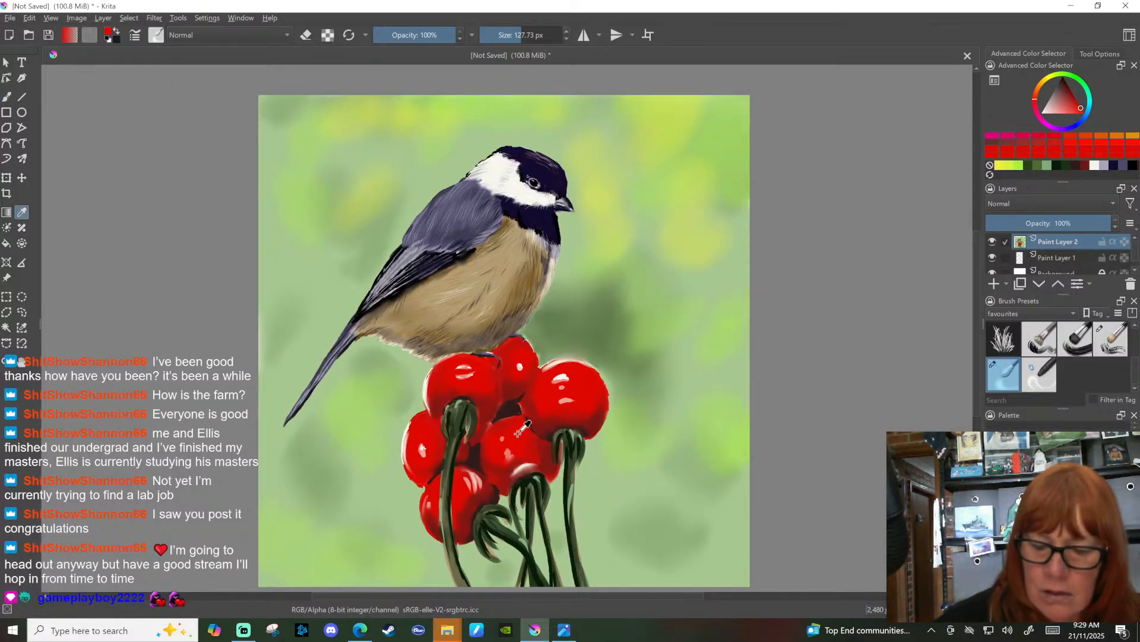
click(9, 96)
key(slash)
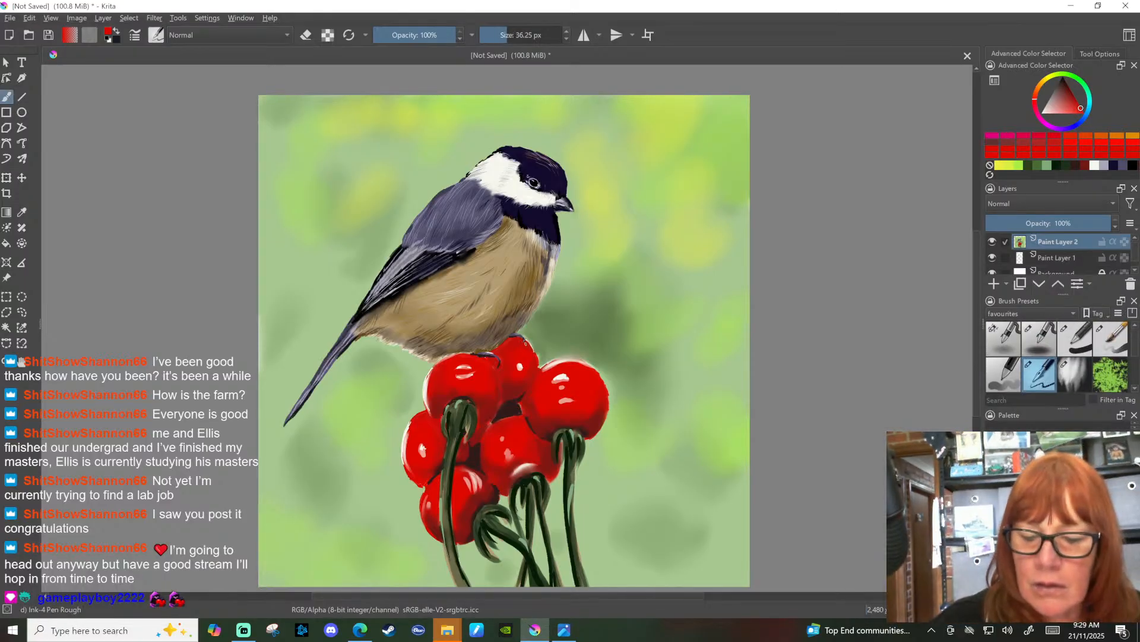
click(573, 365)
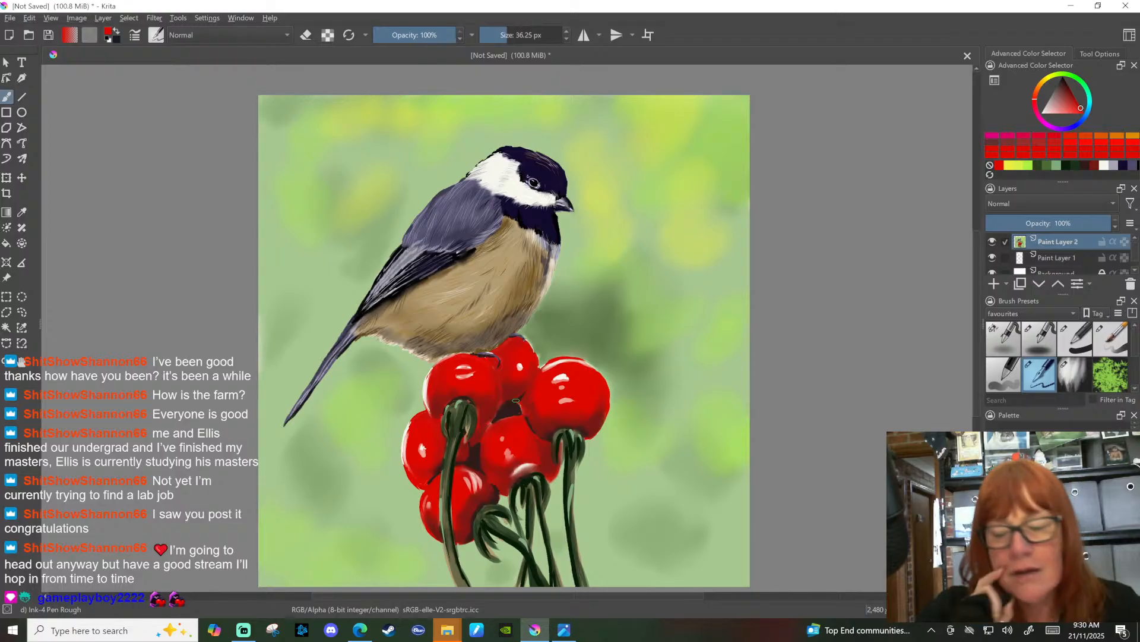
Step: Paint fine off-white highlights on the berries with Ink-4 Pen Rough at 2.99 px and 12.21 px
click(1110, 167)
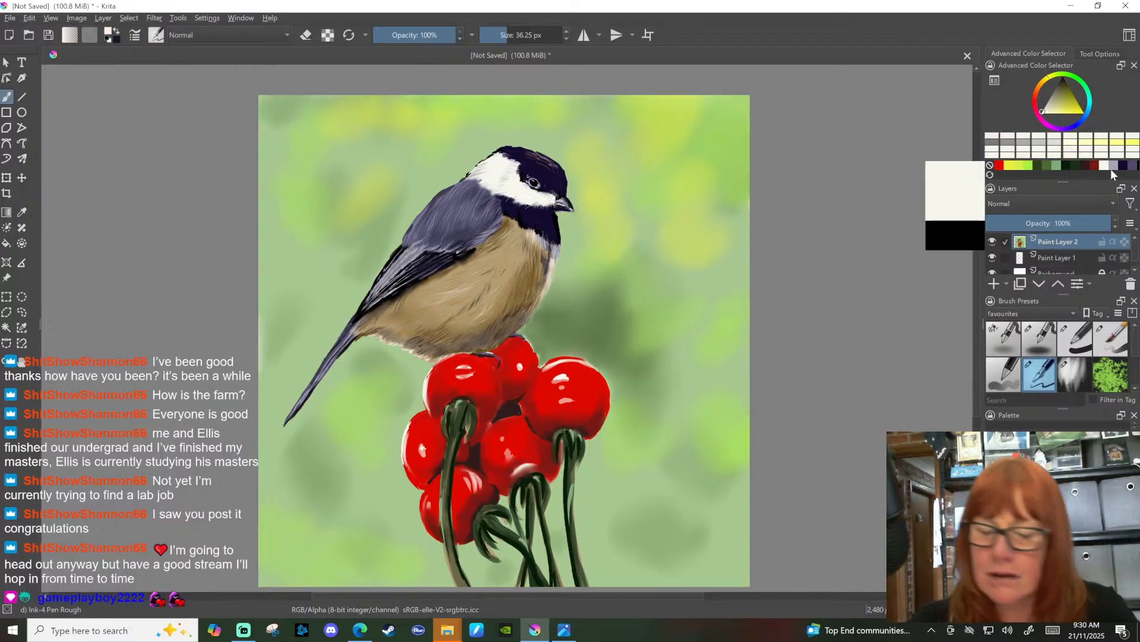
click(488, 35)
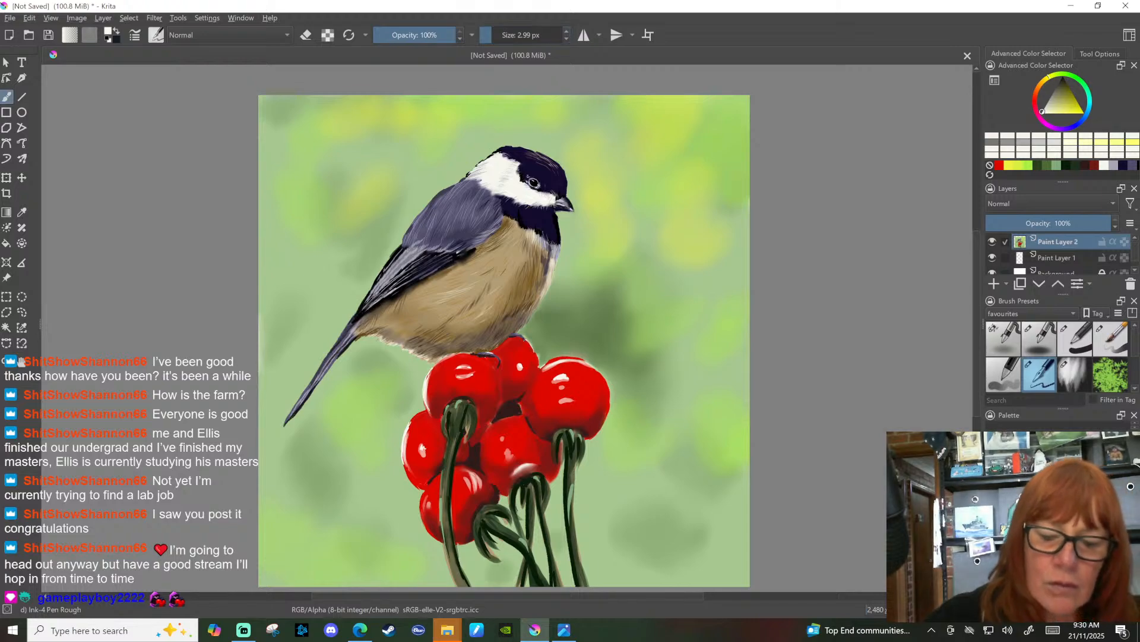
click(496, 35)
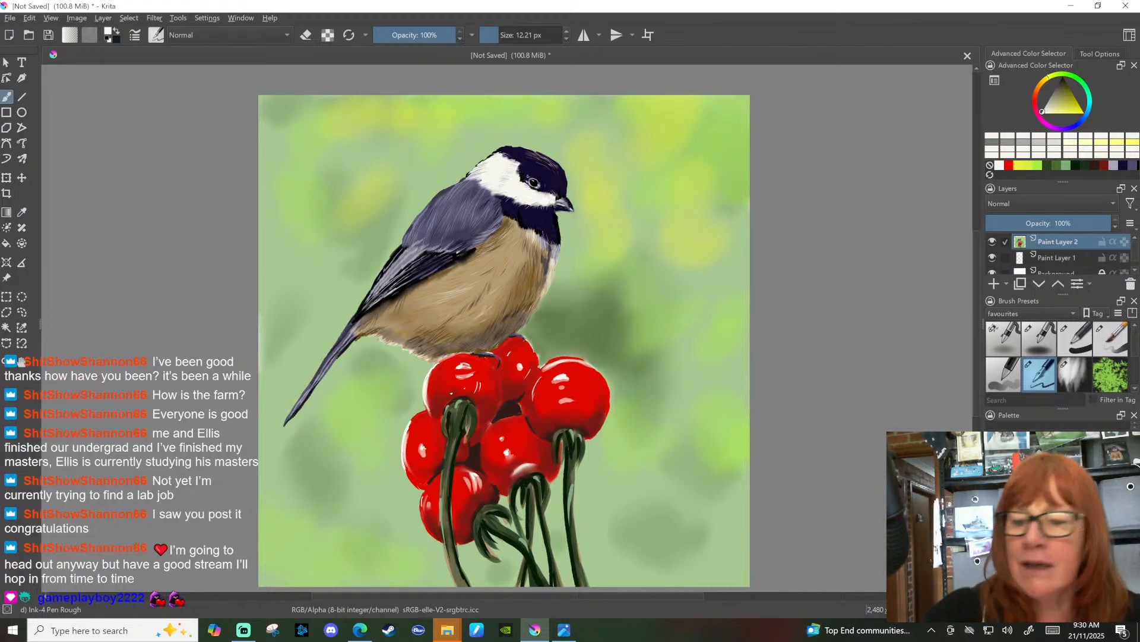
Step: Add soft off-white highlights to the berries with Airbrush pressure at 46.55 px, 55% opacity
click(1040, 336)
click(421, 37)
drag(422, 37, 418, 37)
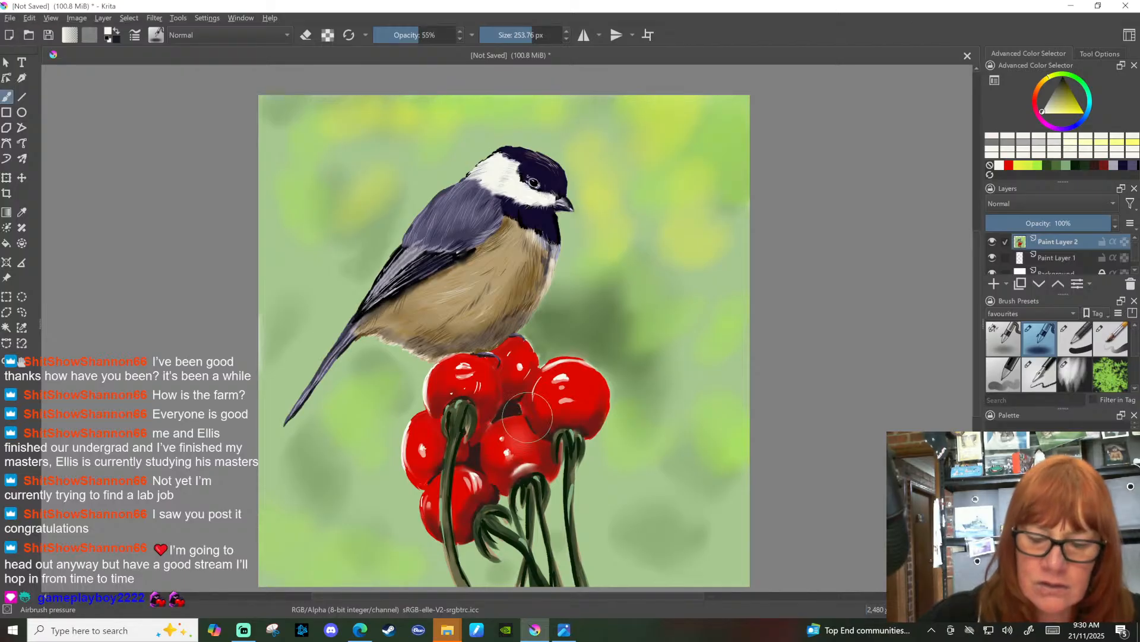
drag(523, 36, 510, 36)
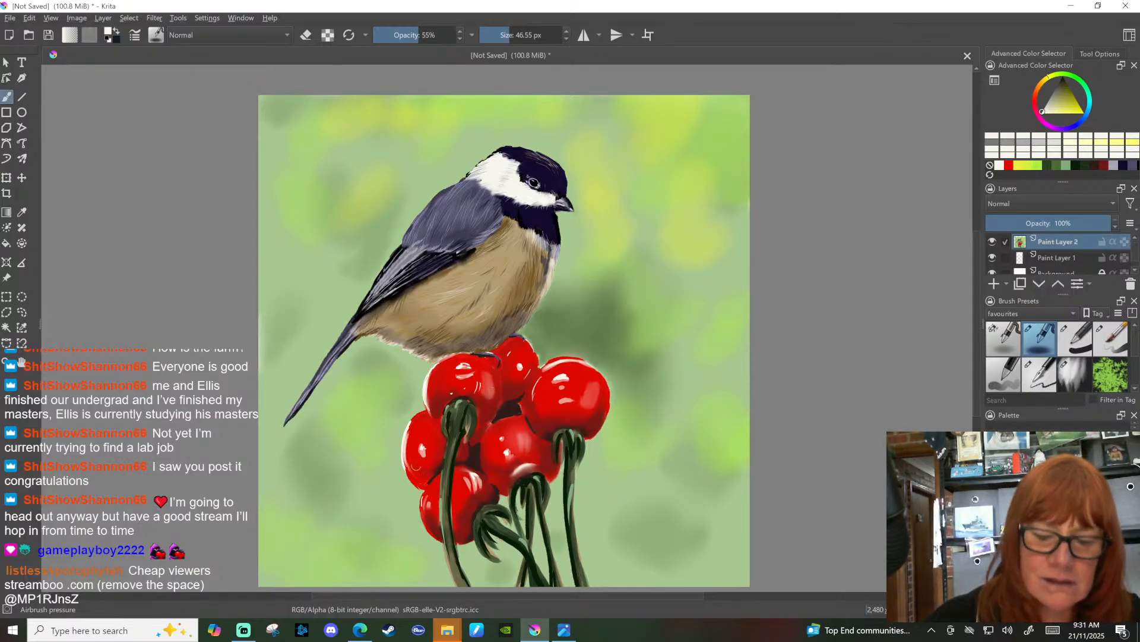
mouse_move(416, 435)
mouse_down()
mouse_move(416, 469)
mouse_move(410, 458)
mouse_move(424, 473)
mouse_up()
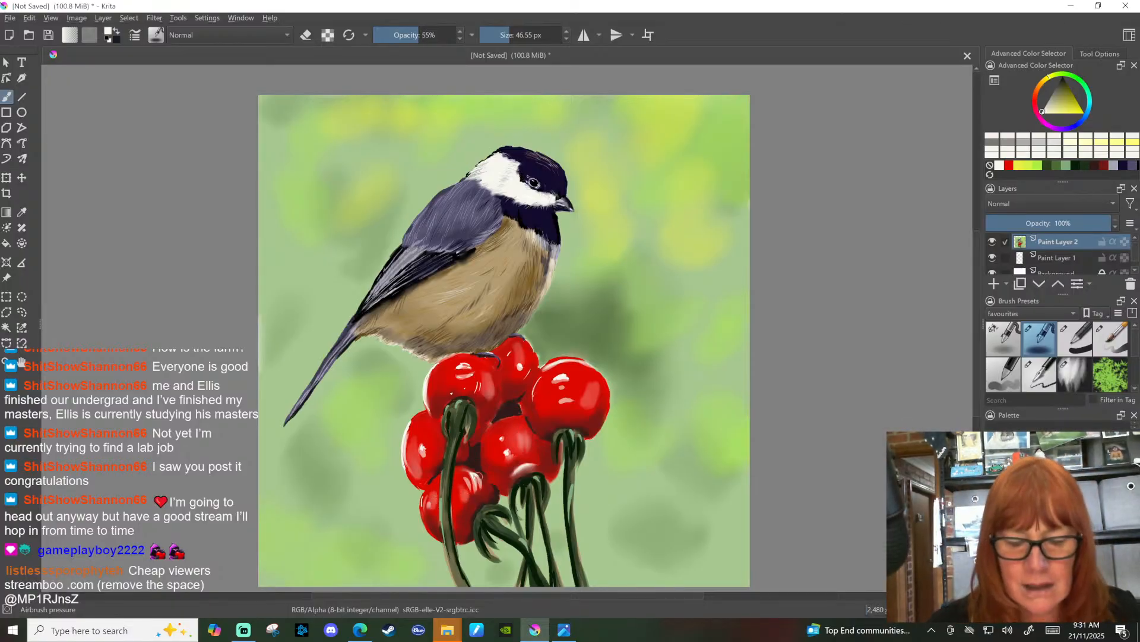
drag(420, 424, 411, 429)
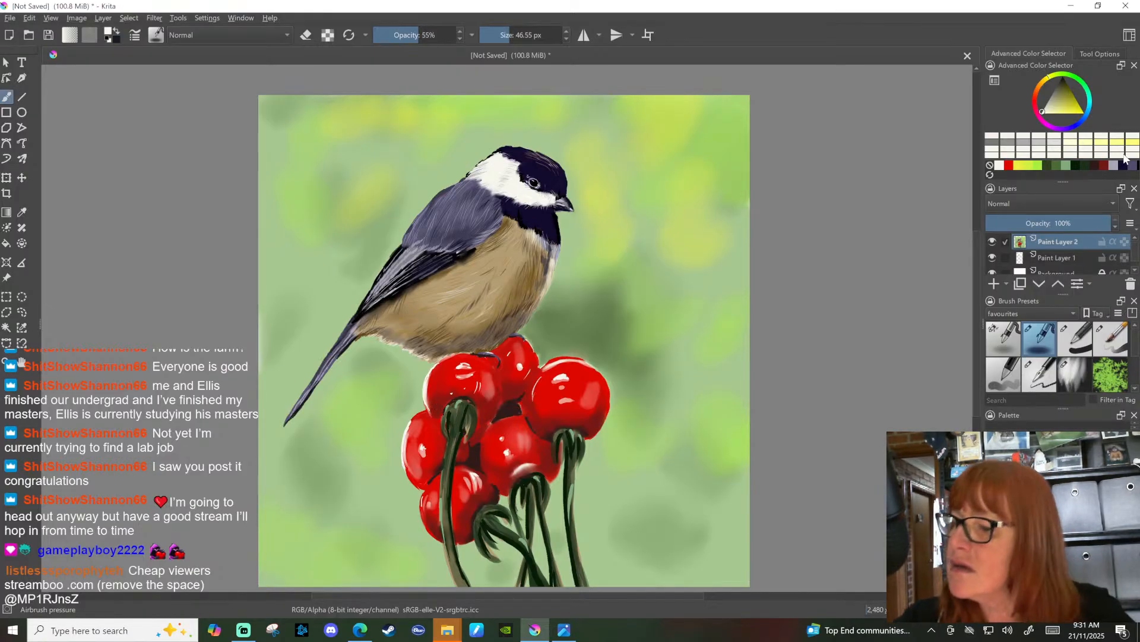
Step: Sign the painting with the artist's name in very dark green at the lower right, using Ink-4 Pen Rough at 12.21 px
click(1074, 165)
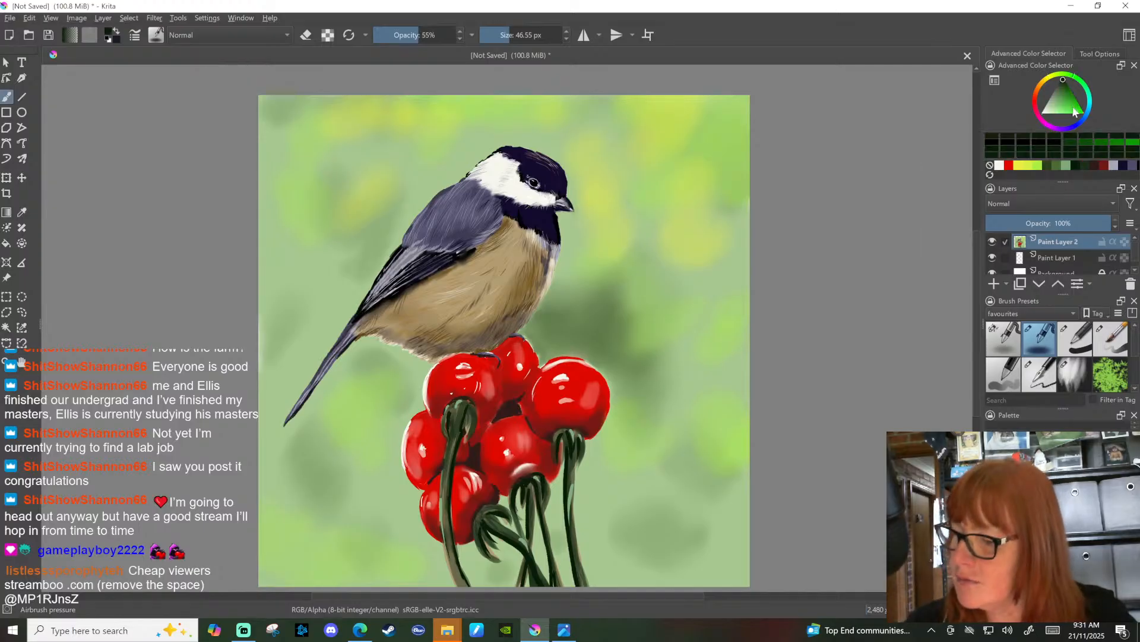
click(1039, 374)
drag(664, 550, 675, 535)
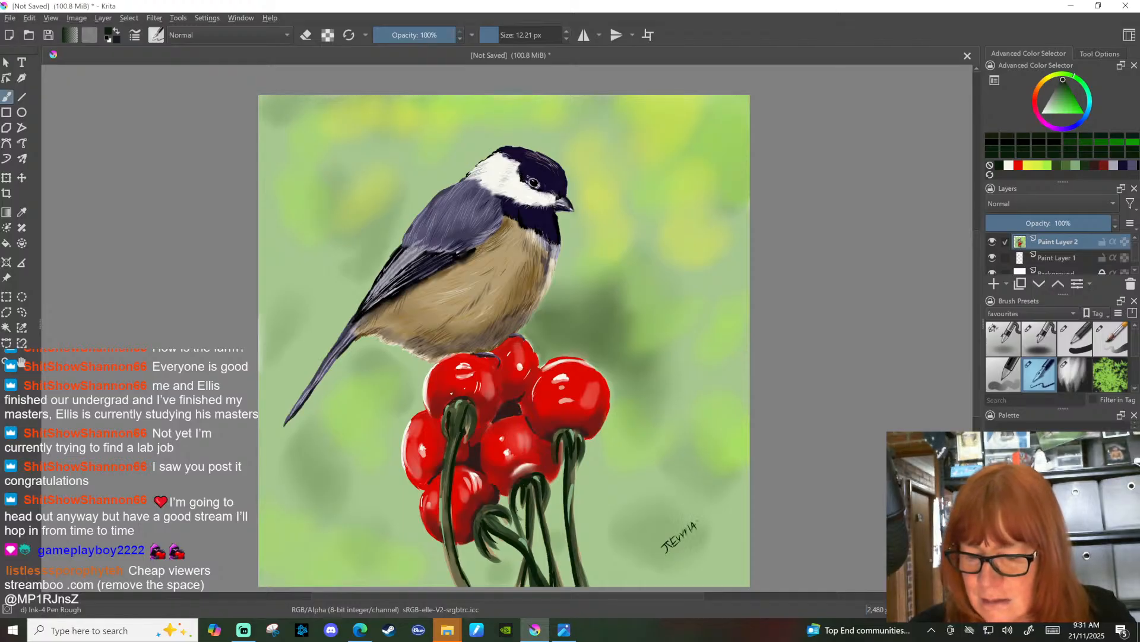
drag(684, 541, 690, 547)
drag(694, 538, 687, 550)
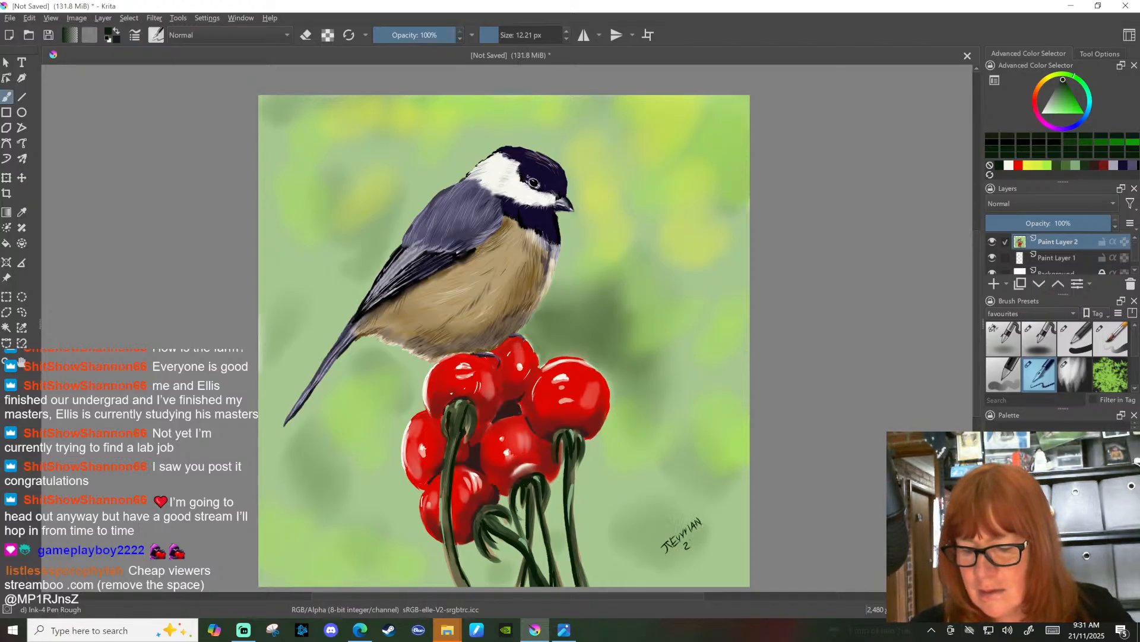